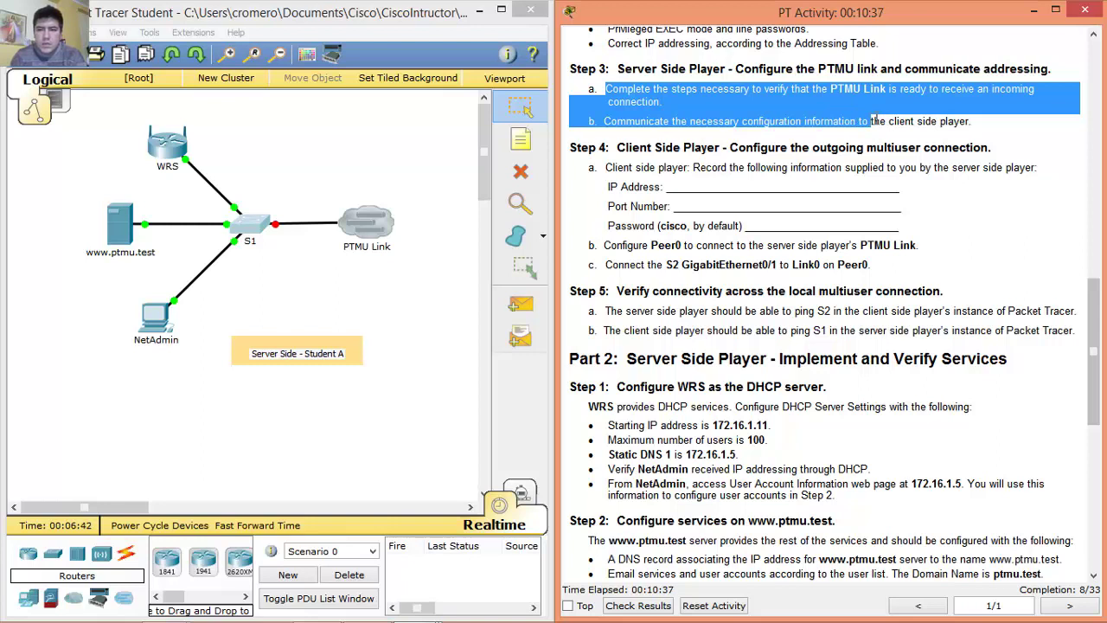
Keep the PTMU Link multiuser connection type as Incoming and confirm its settings.
left_click(978, 122)
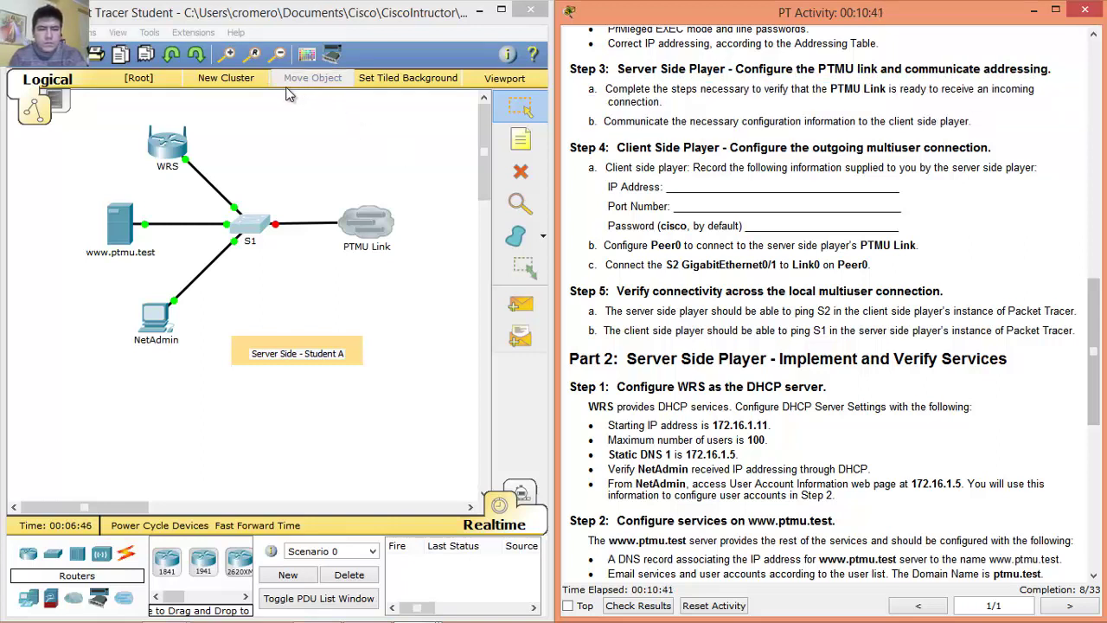
left_click(374, 228)
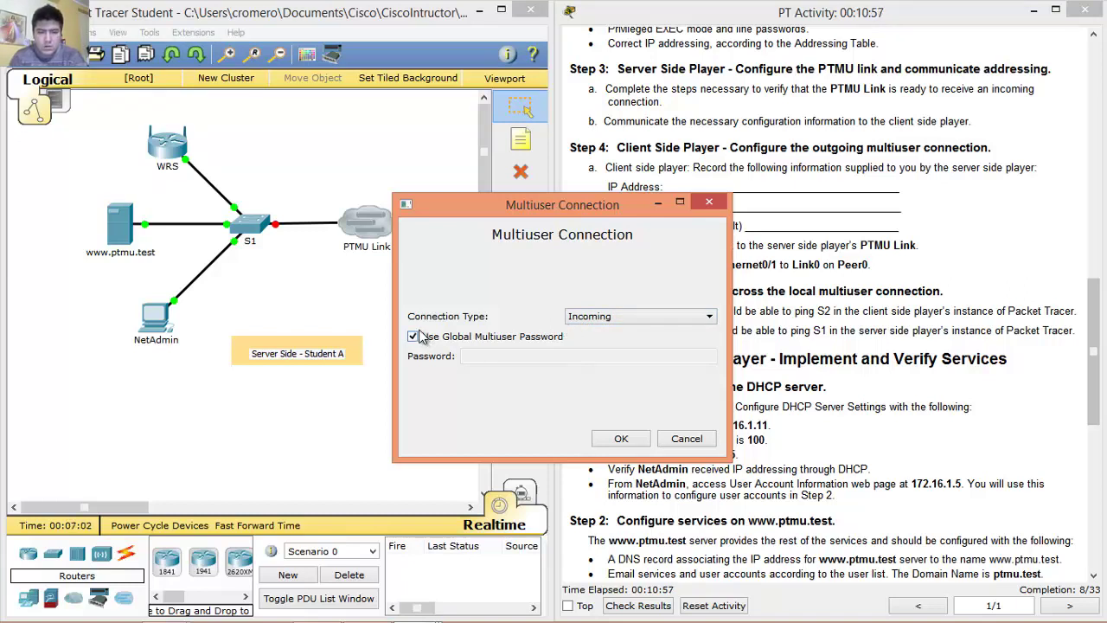
left_click(592, 318)
left_click(593, 319)
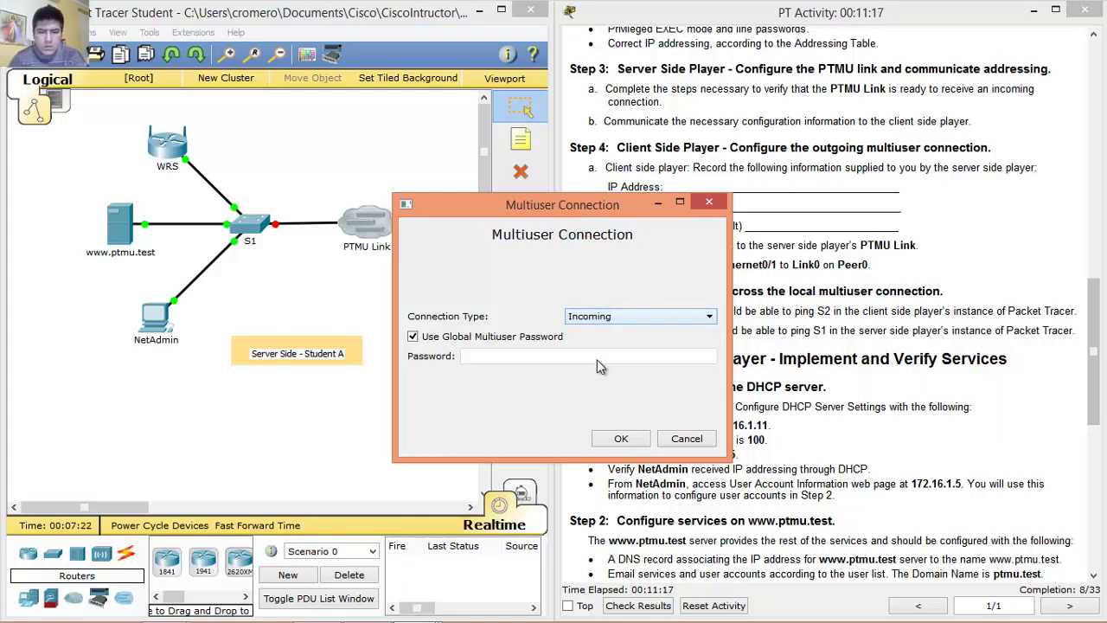
left_click(621, 438)
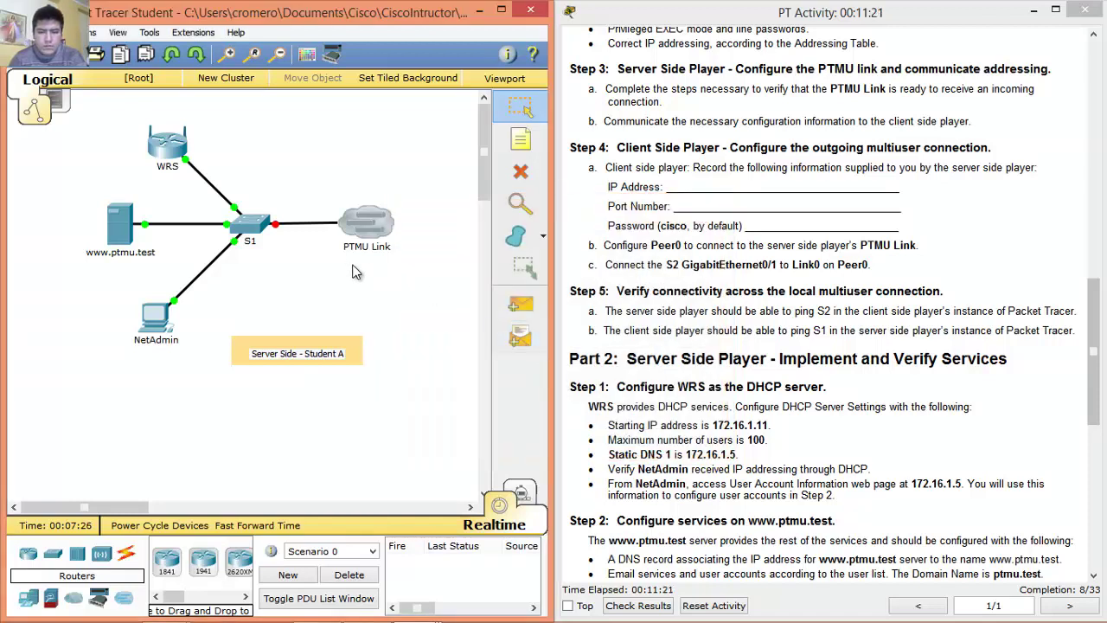
Open the Multiuser Listen settings and note the listening address 192.168.1.11, port 38001.
left_click(199, 34)
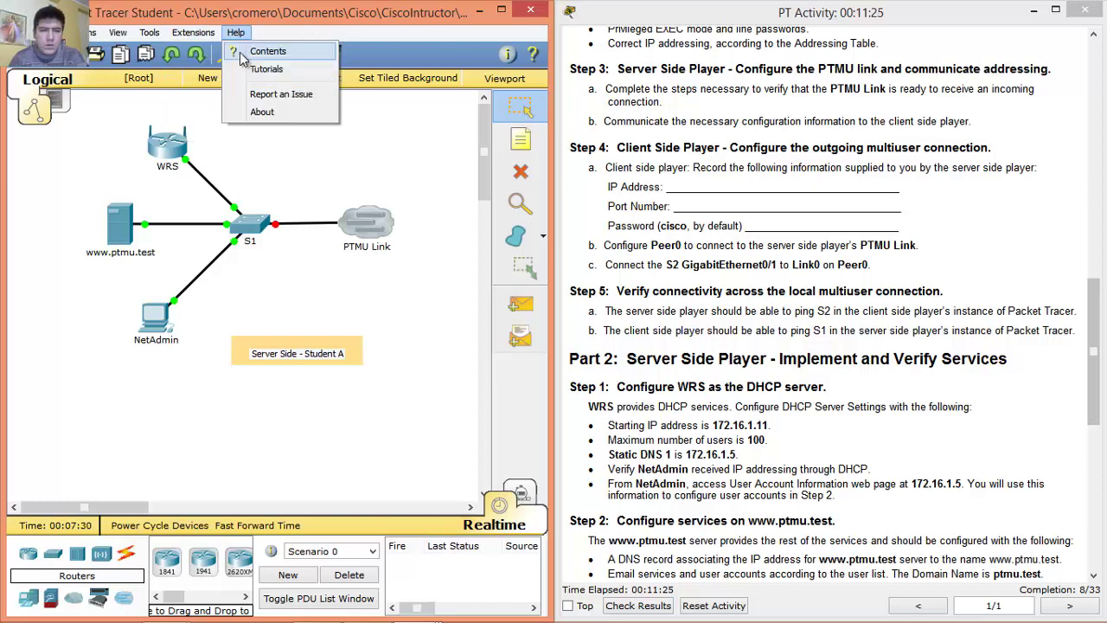
mouse_move(216, 54)
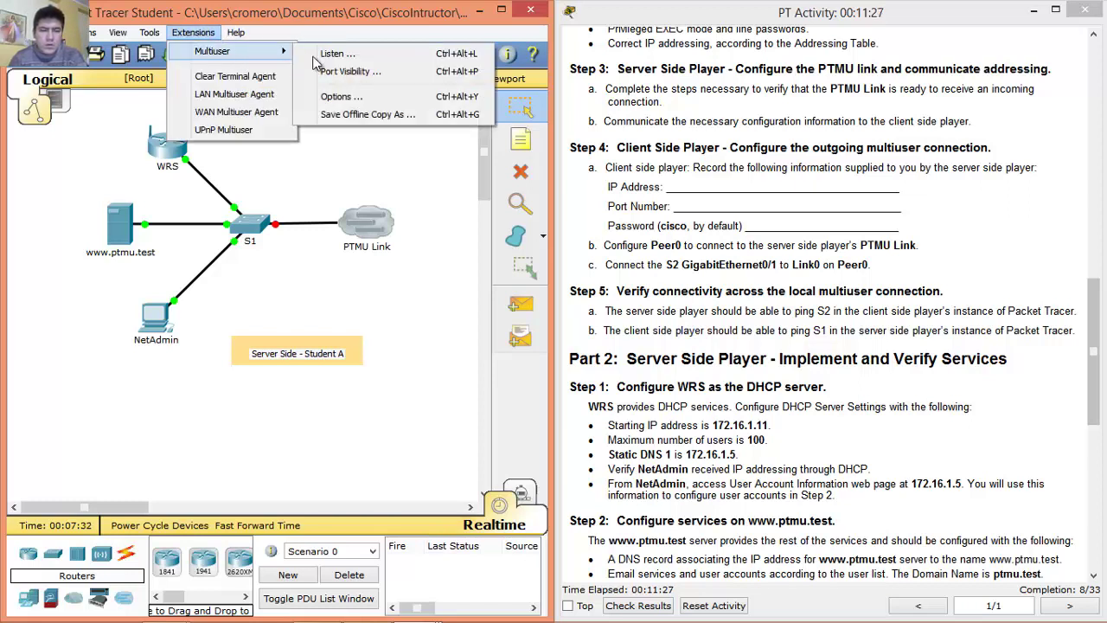
left_click(342, 57)
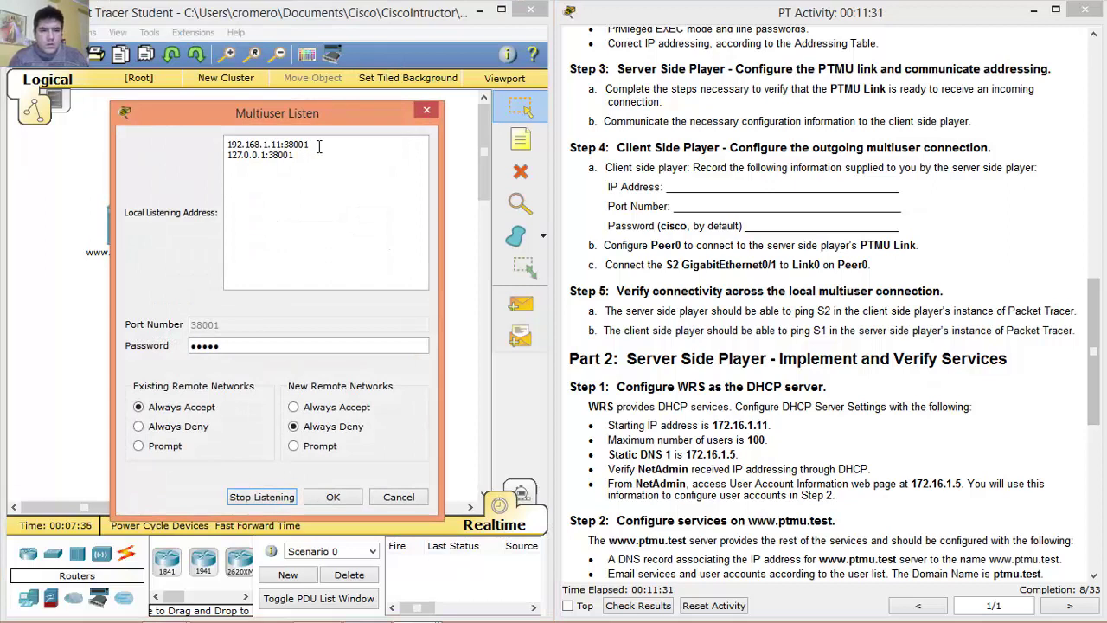
left_click_drag(305, 143, 228, 144)
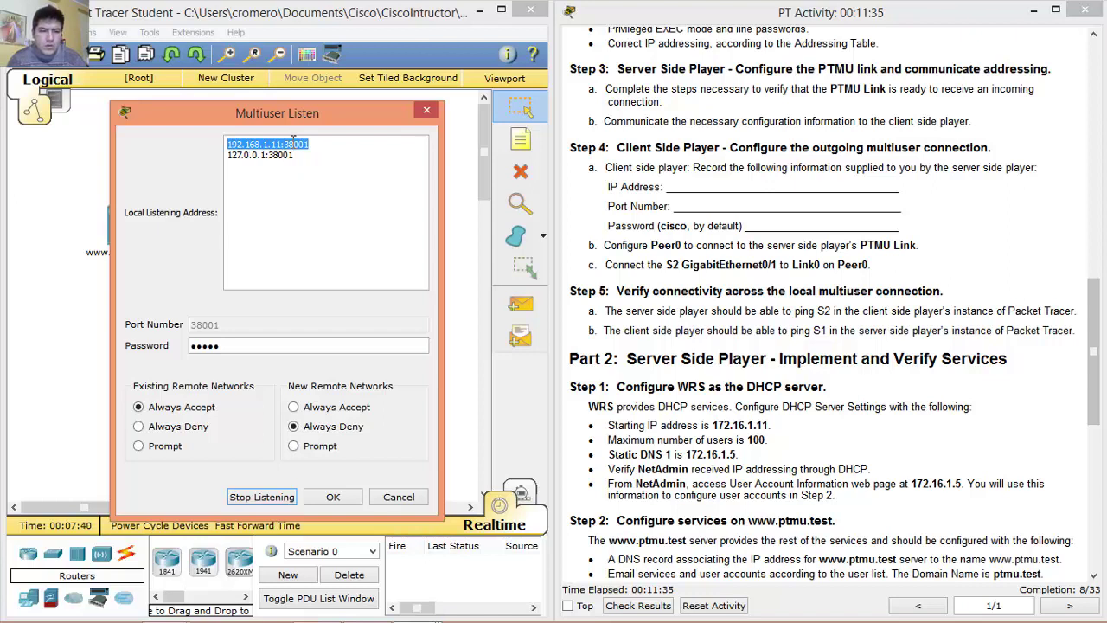
left_click(281, 138)
left_click_drag(281, 144, 218, 152)
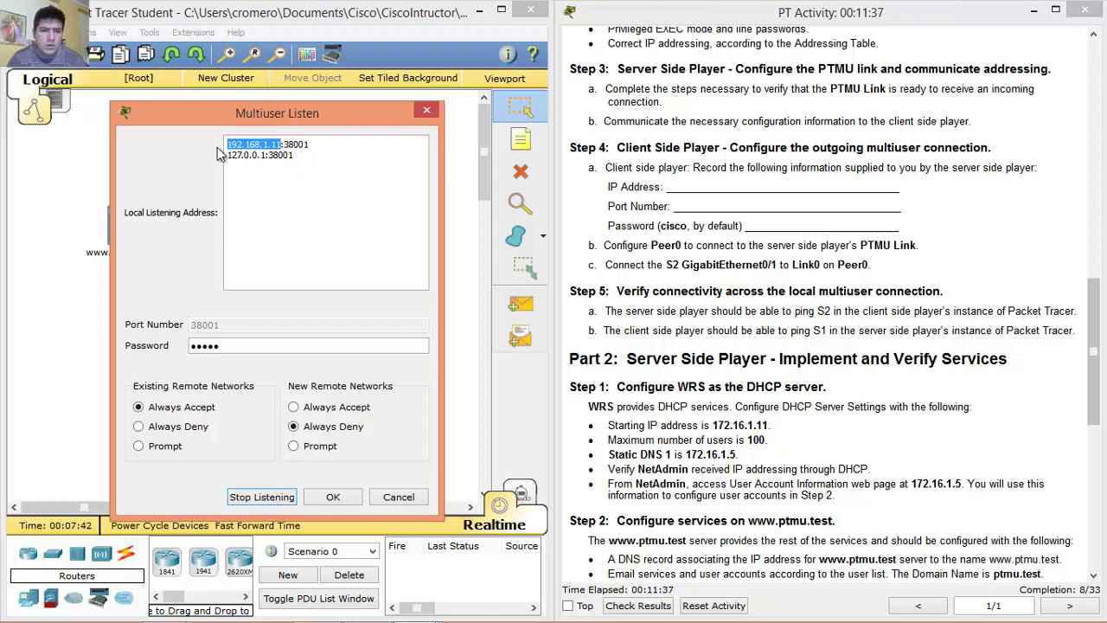
left_click(282, 142)
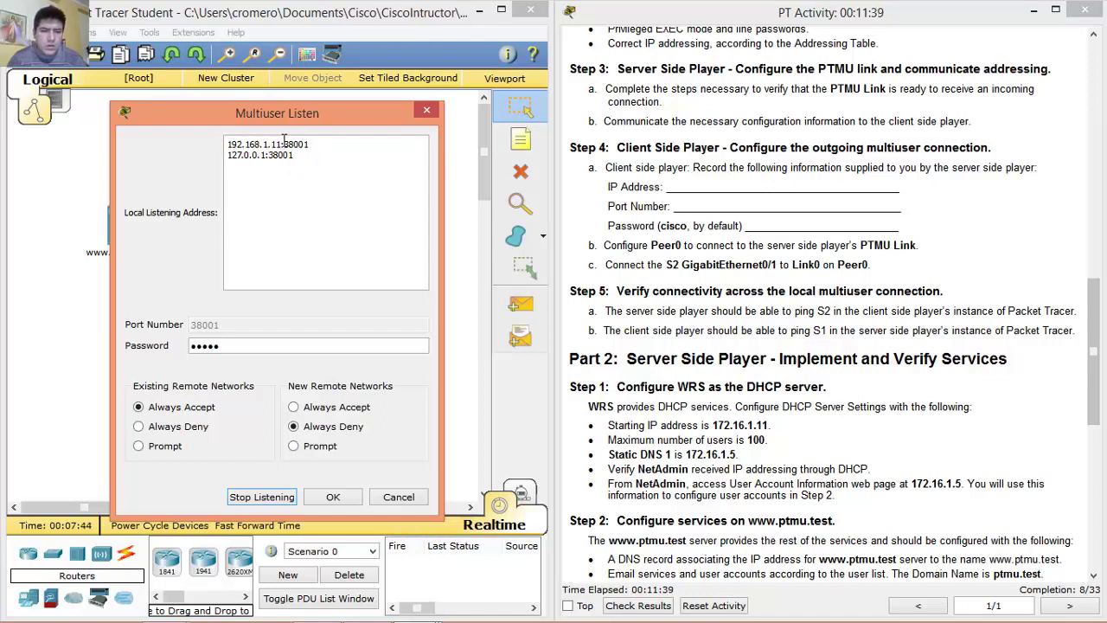
left_click_drag(283, 144, 318, 144)
left_click(269, 245)
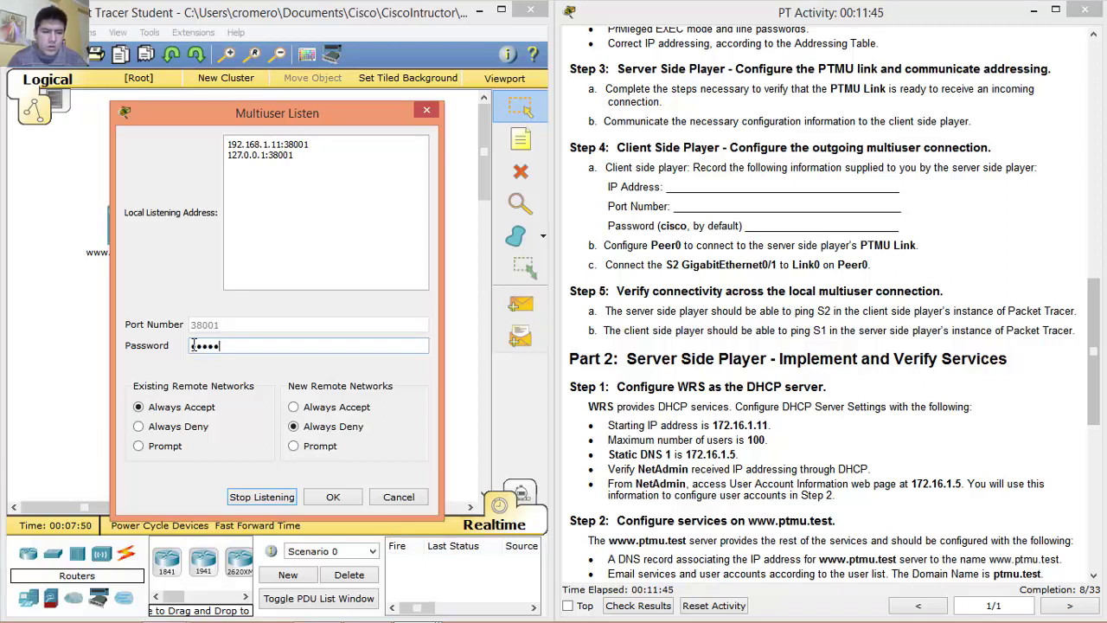
Set New Remote Networks to Always Accept and confirm the listen settings.
left_click_drag(218, 346, 182, 348)
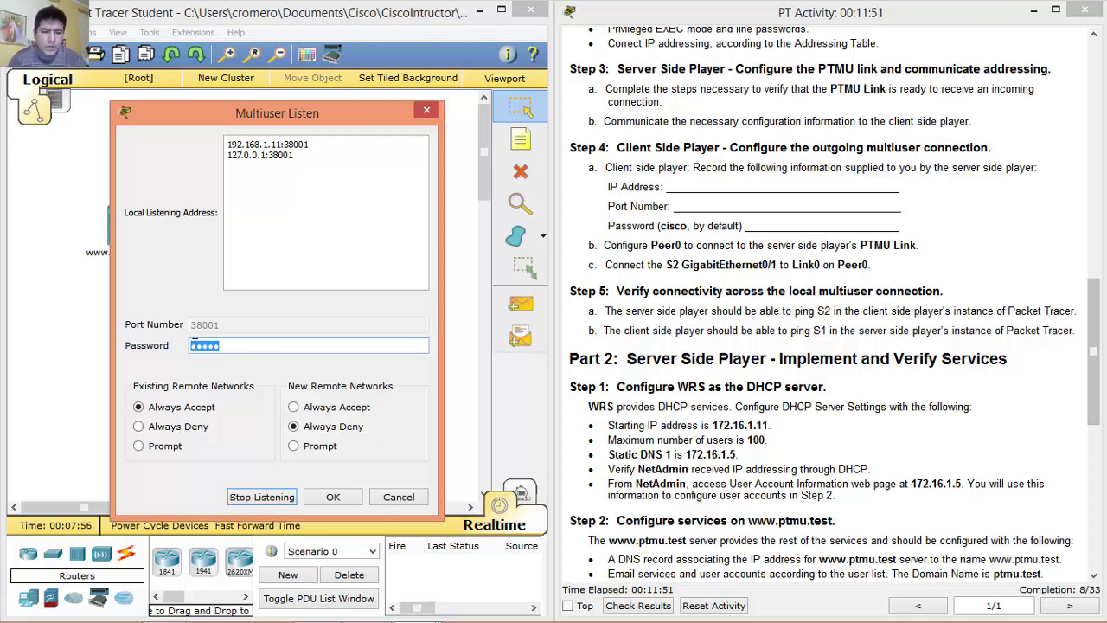
left_click(139, 408)
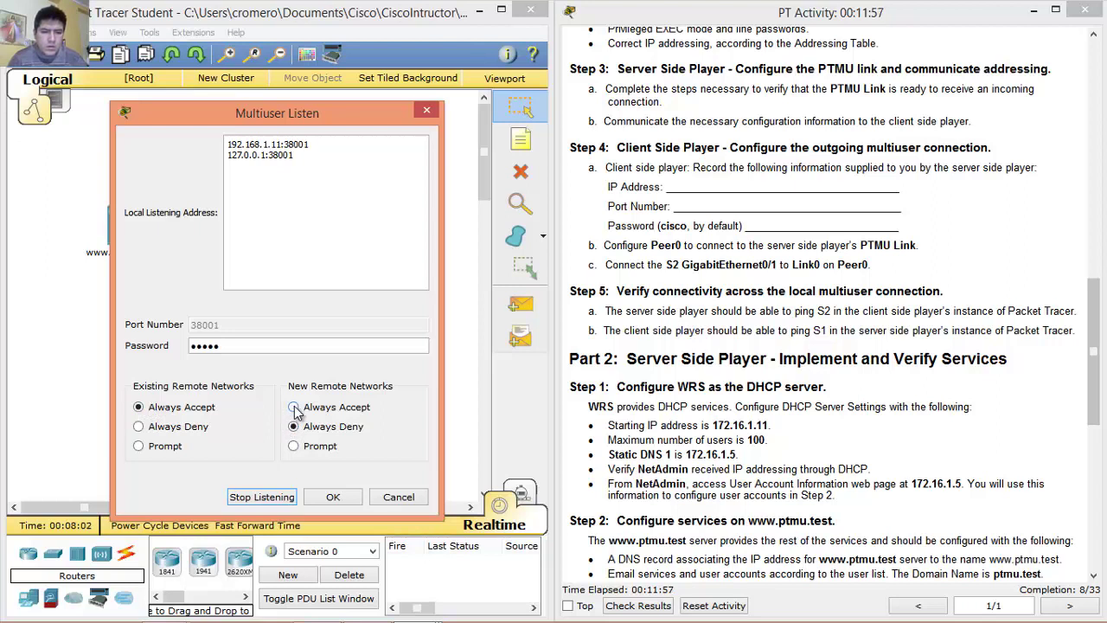
left_click(294, 408)
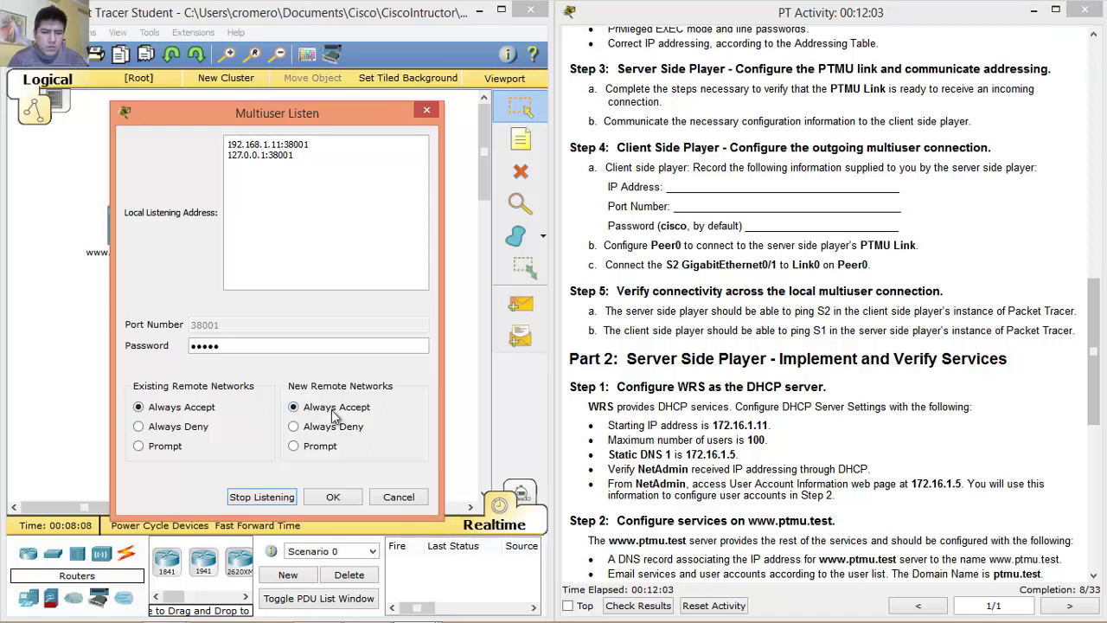
left_click(333, 497)
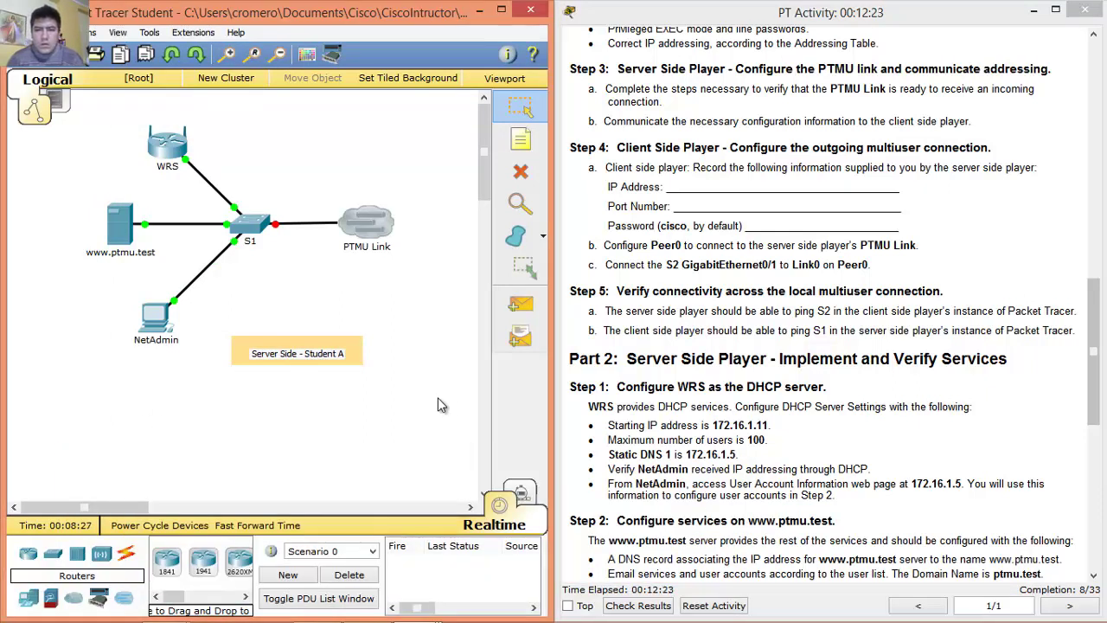
Review Step 4a's client-side instructions for the IP address, port number and password.
left_click_drag(616, 148, 992, 150)
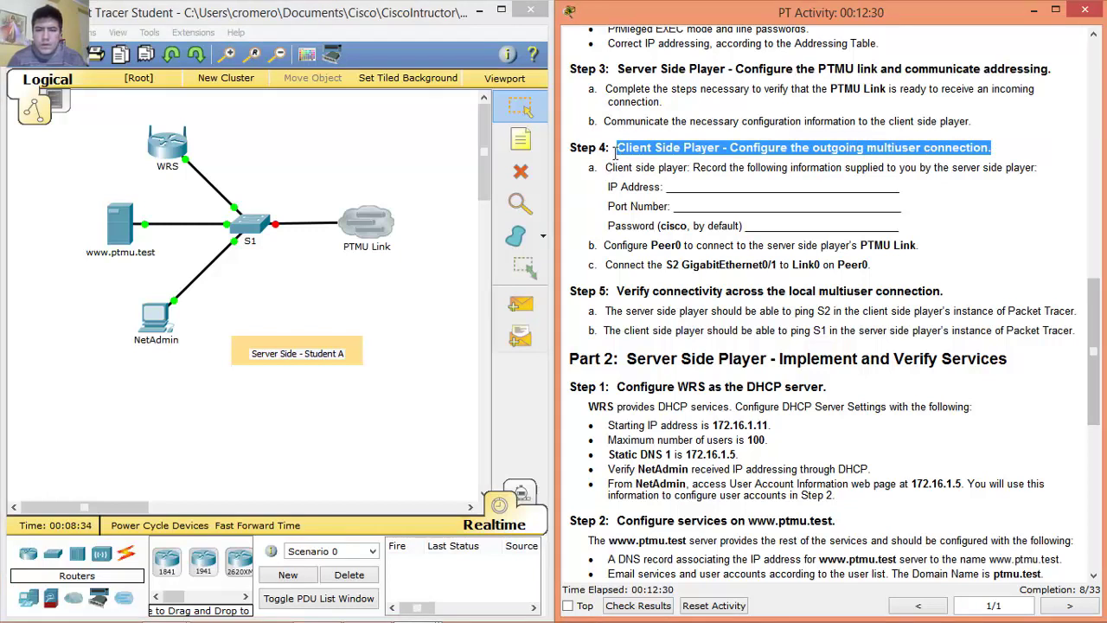
left_click_drag(620, 145, 1000, 148)
left_click(606, 167)
left_click_drag(606, 167, 891, 225)
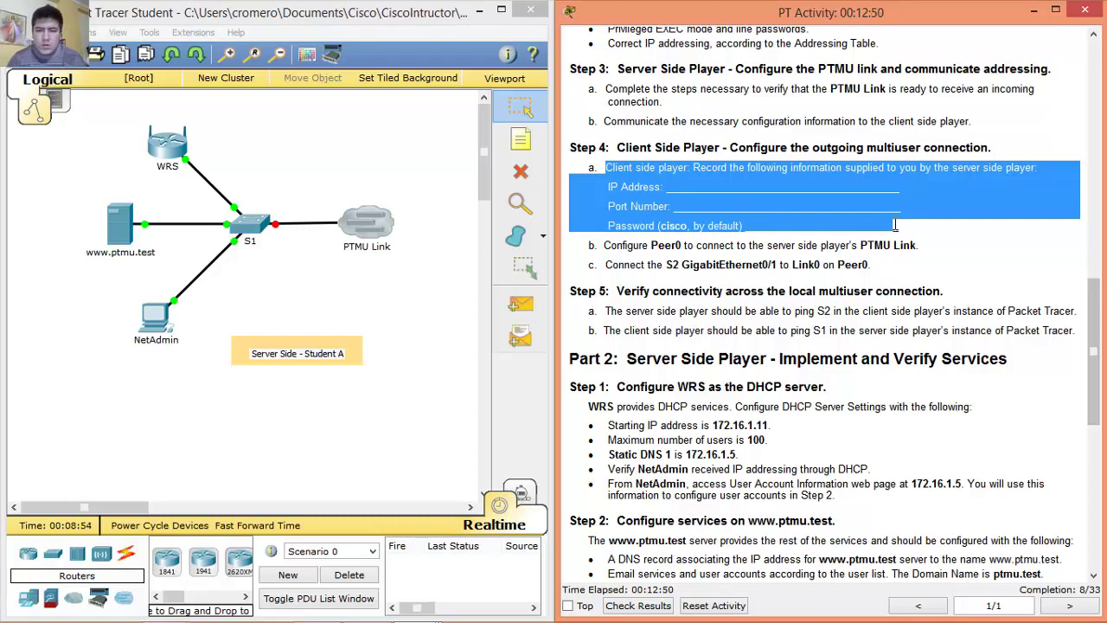
left_click(609, 168)
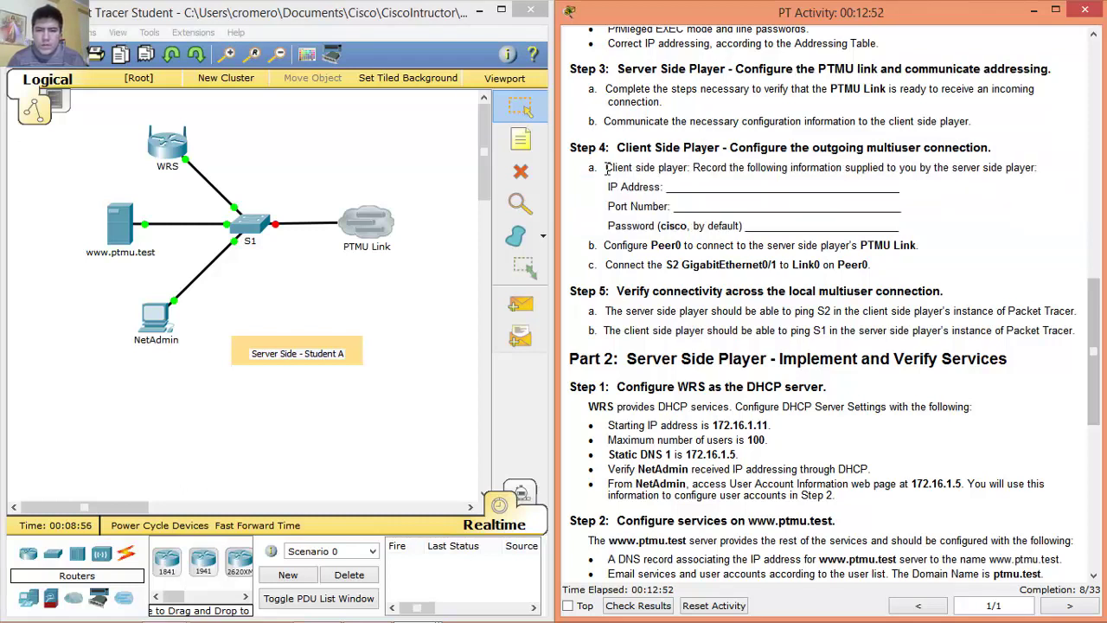
left_click_drag(606, 167, 889, 166)
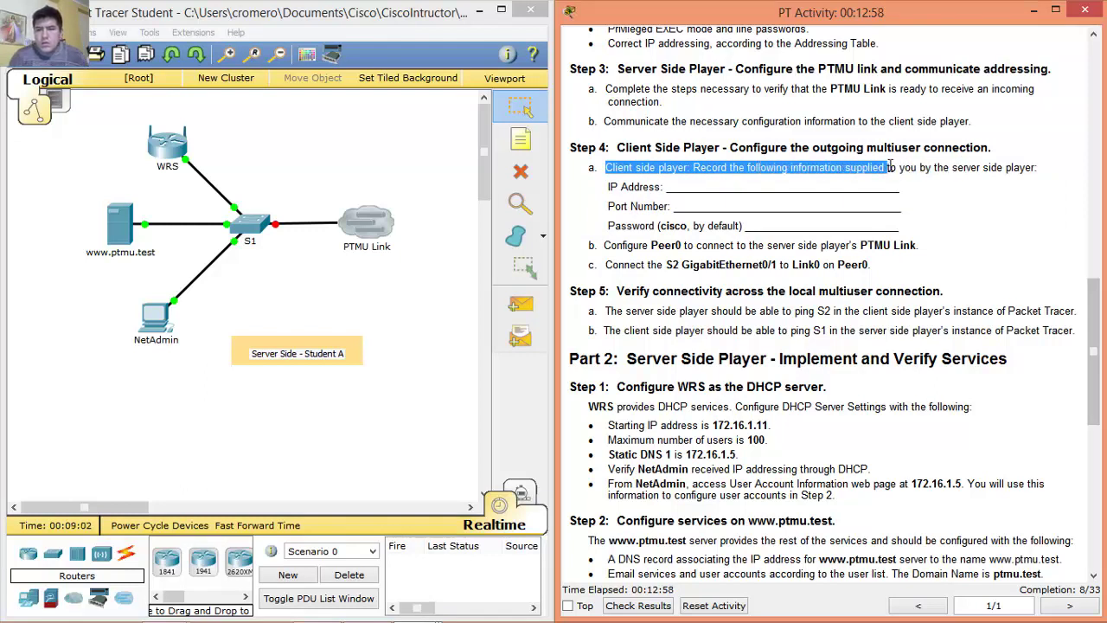
left_click_drag(903, 167, 1029, 166)
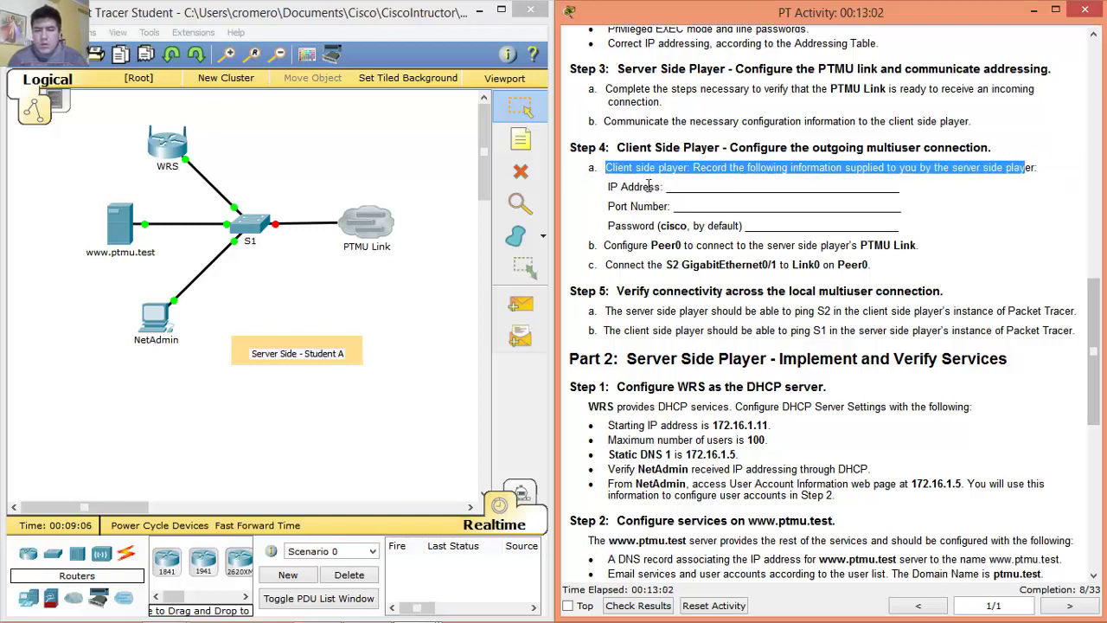
left_click_drag(610, 186, 757, 218)
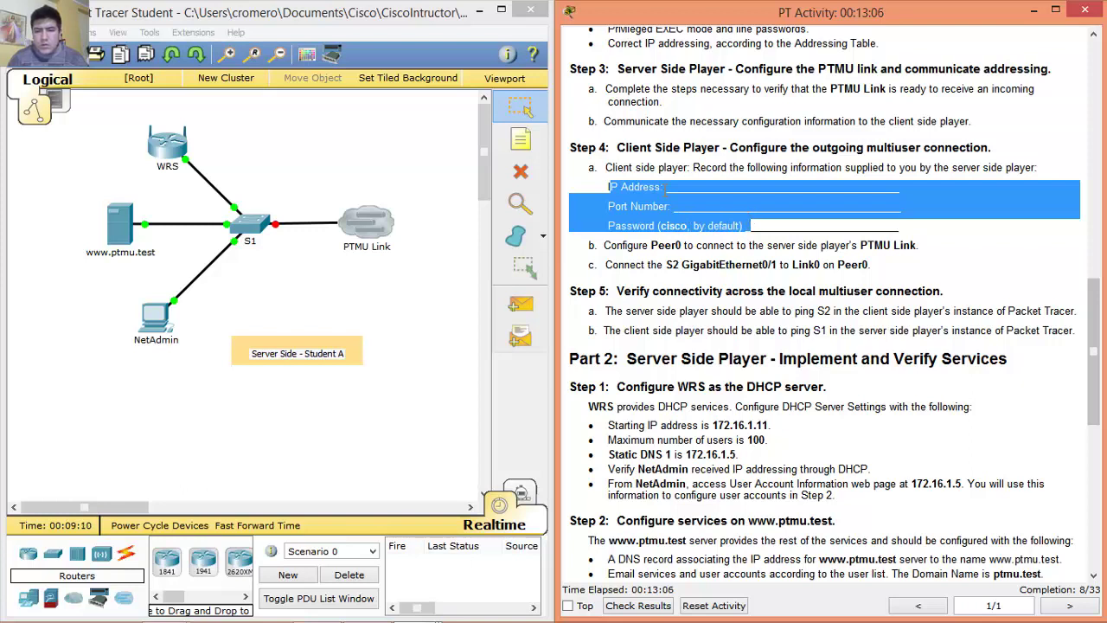
left_click(665, 189)
left_click_drag(672, 186, 868, 186)
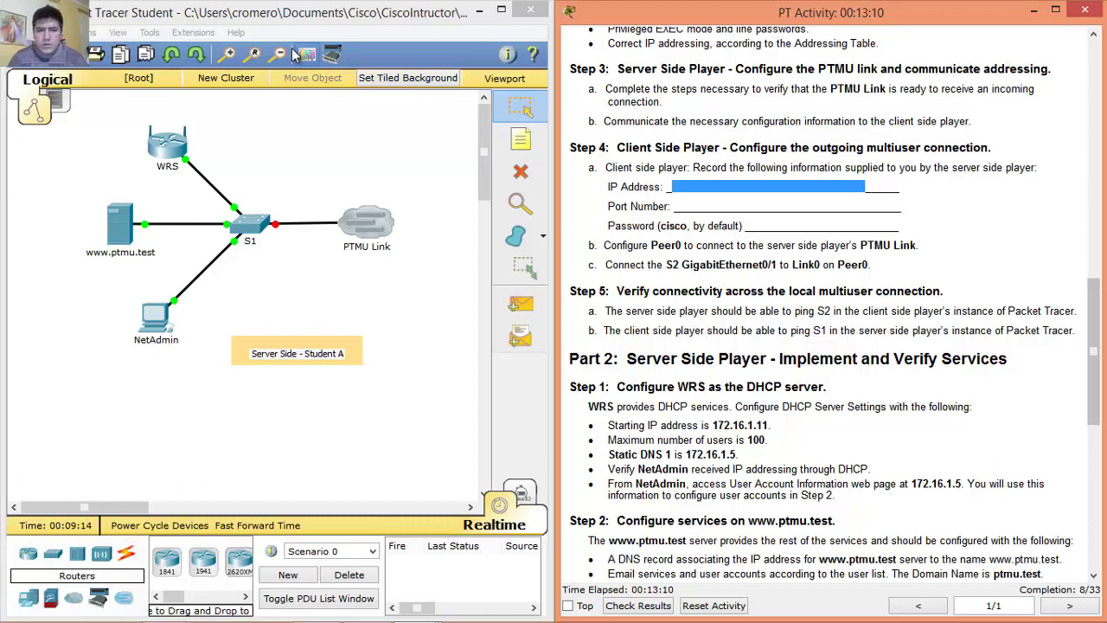
Bring up the multiuser options from the Extensions menu.
left_click(193, 32)
mouse_move(193, 32)
mouse_move(250, 49)
left_click(316, 51)
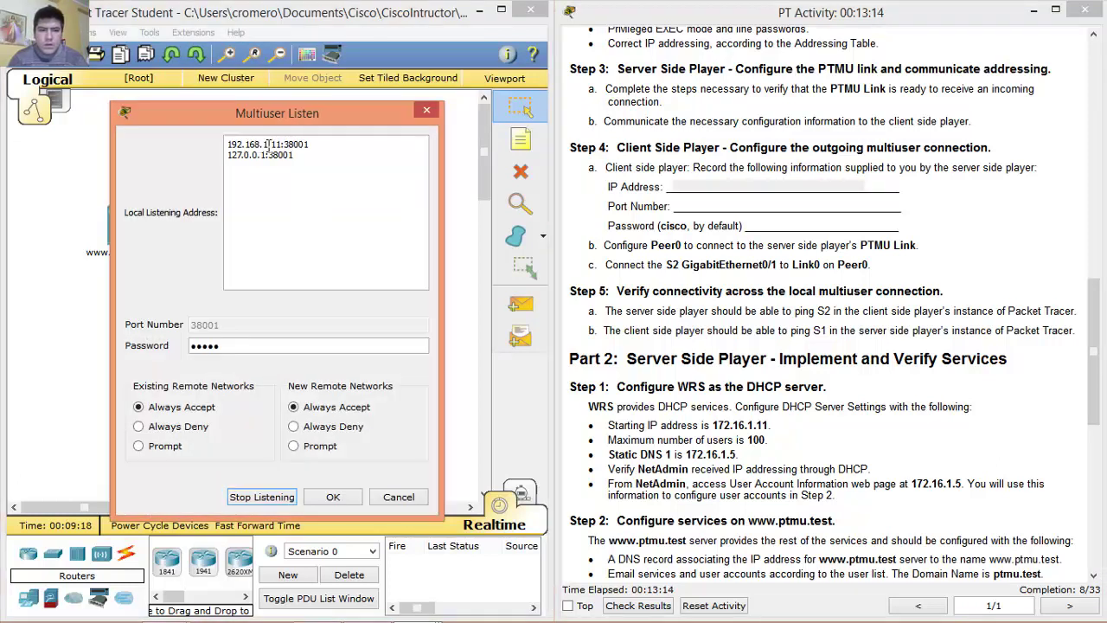
left_click_drag(281, 145, 227, 144)
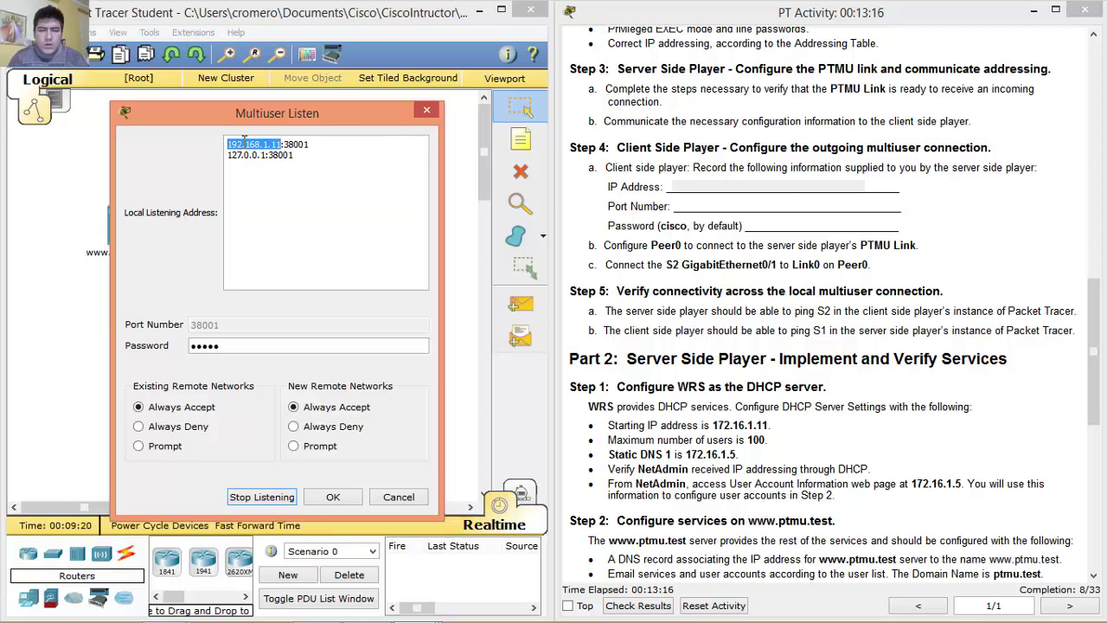
left_click(659, 203)
left_click_drag(669, 206, 782, 207)
left_click_drag(330, 146, 286, 145)
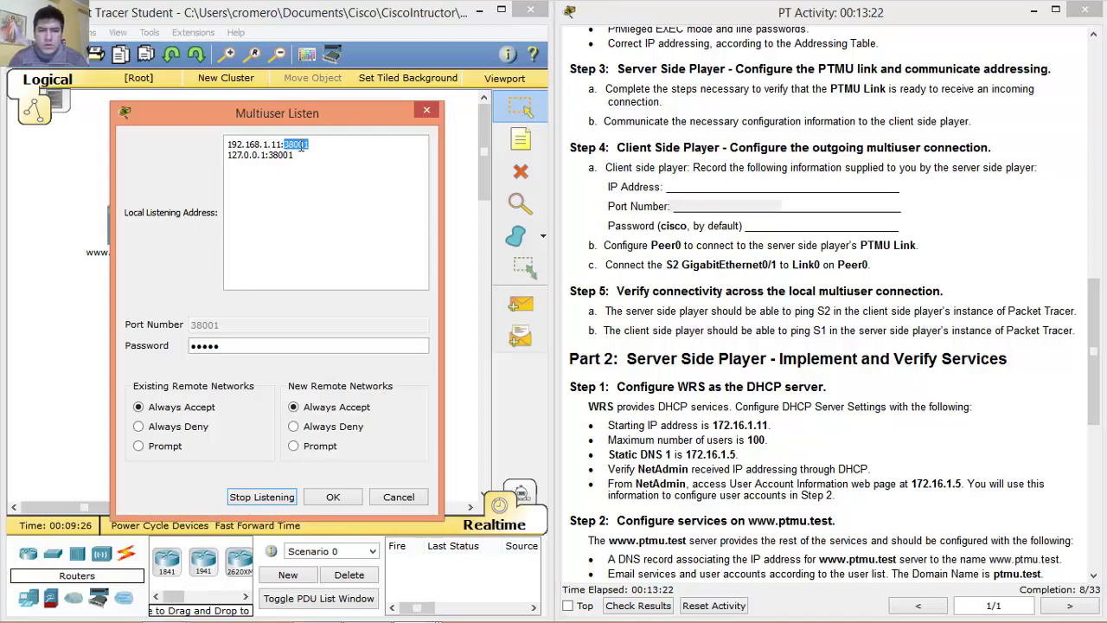
left_click_drag(609, 226, 742, 227)
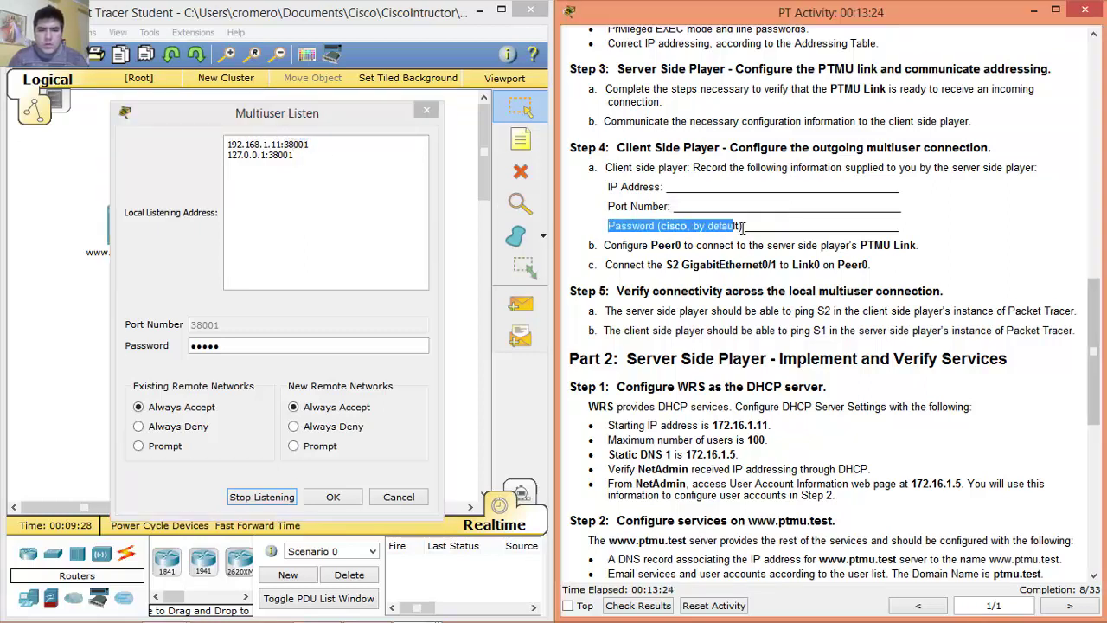
left_click(230, 346)
left_click(350, 500)
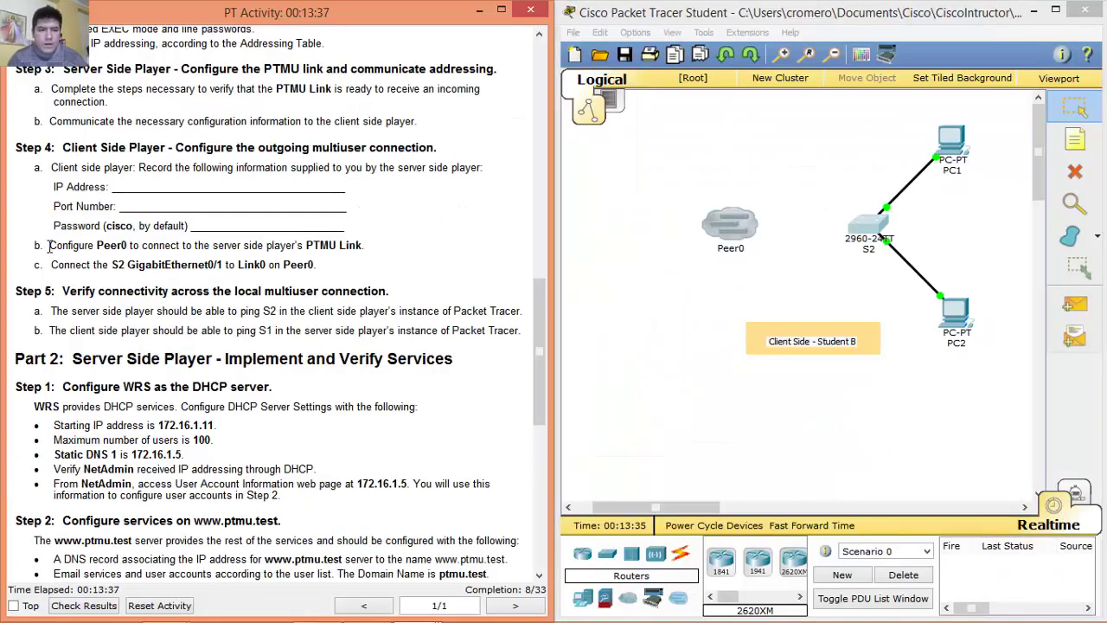
Following Step 4b, make Peer0 an outgoing multiuser connection.
left_click_drag(50, 245, 382, 245)
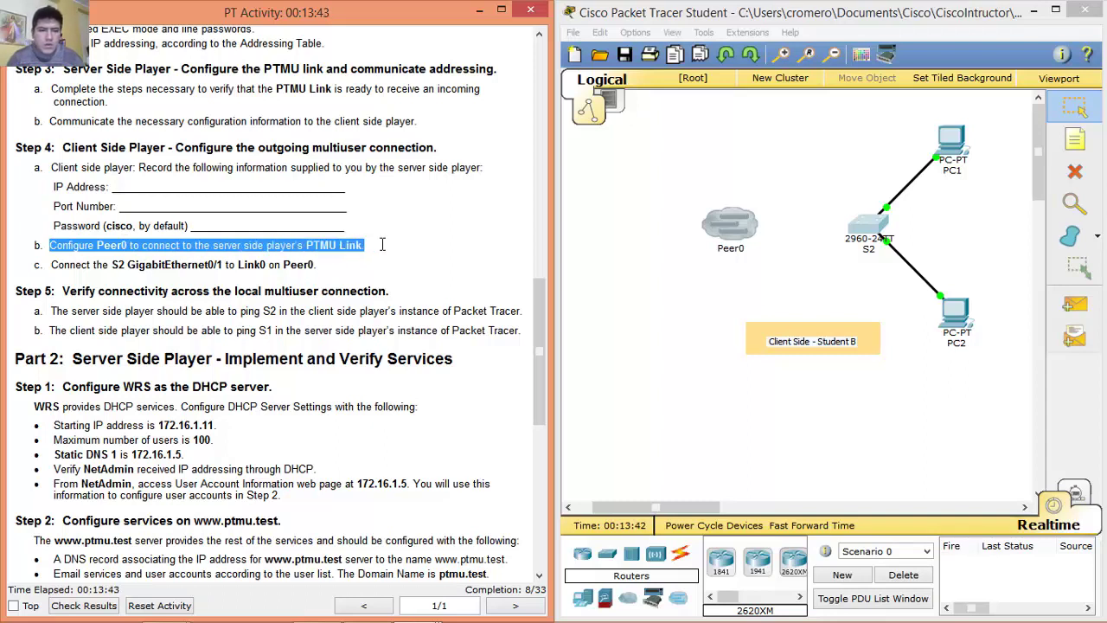
left_click(56, 245)
left_click_drag(56, 245, 400, 252)
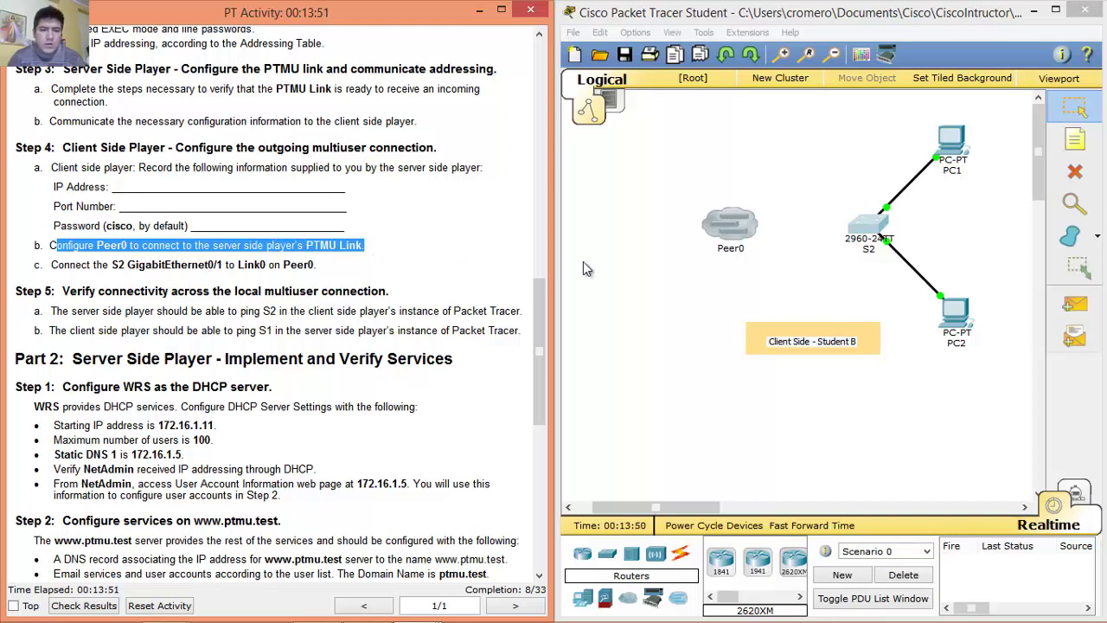
left_click(735, 223)
left_click(619, 318)
left_click(617, 339)
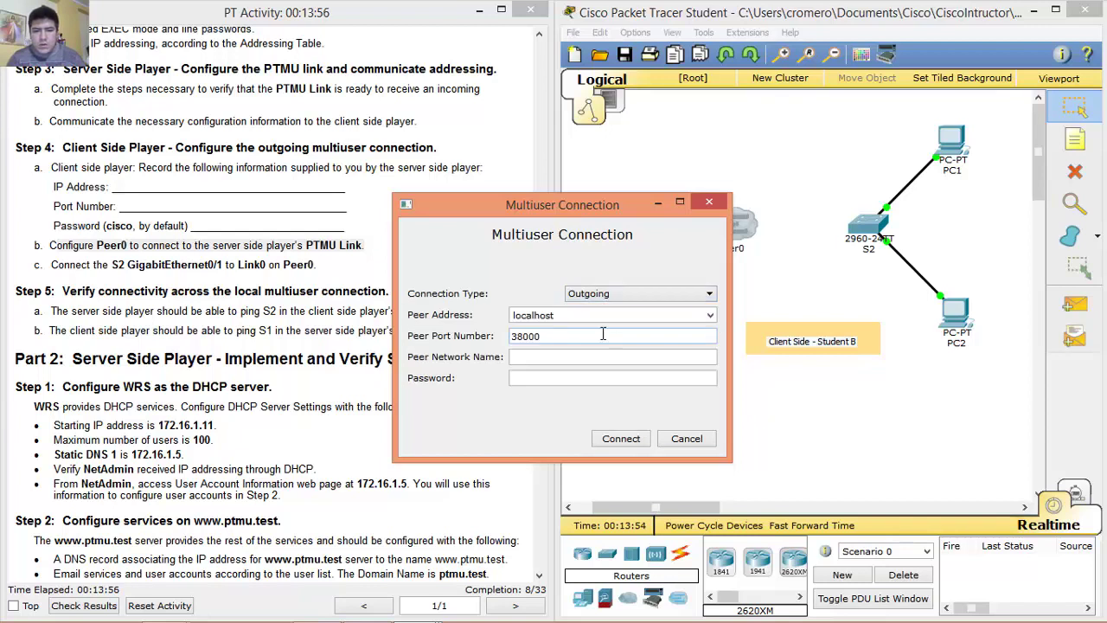
Point Peer0 at 192.168.1.11 port 38001, network PTMU Link, enter the password, and connect.
double_click(633, 316)
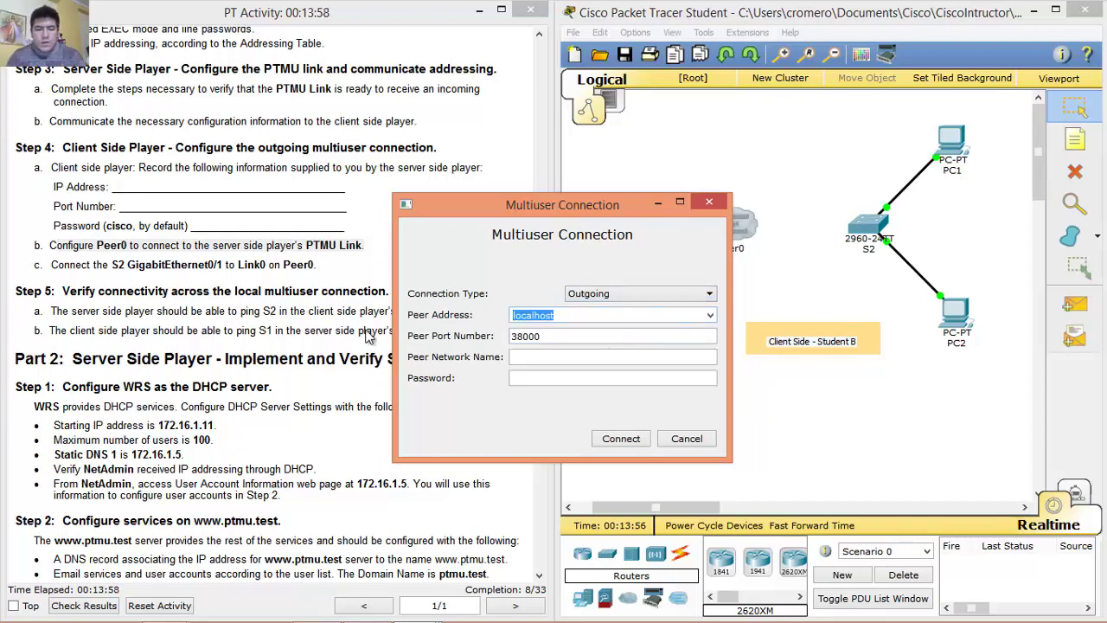
type("192.168.1.11")
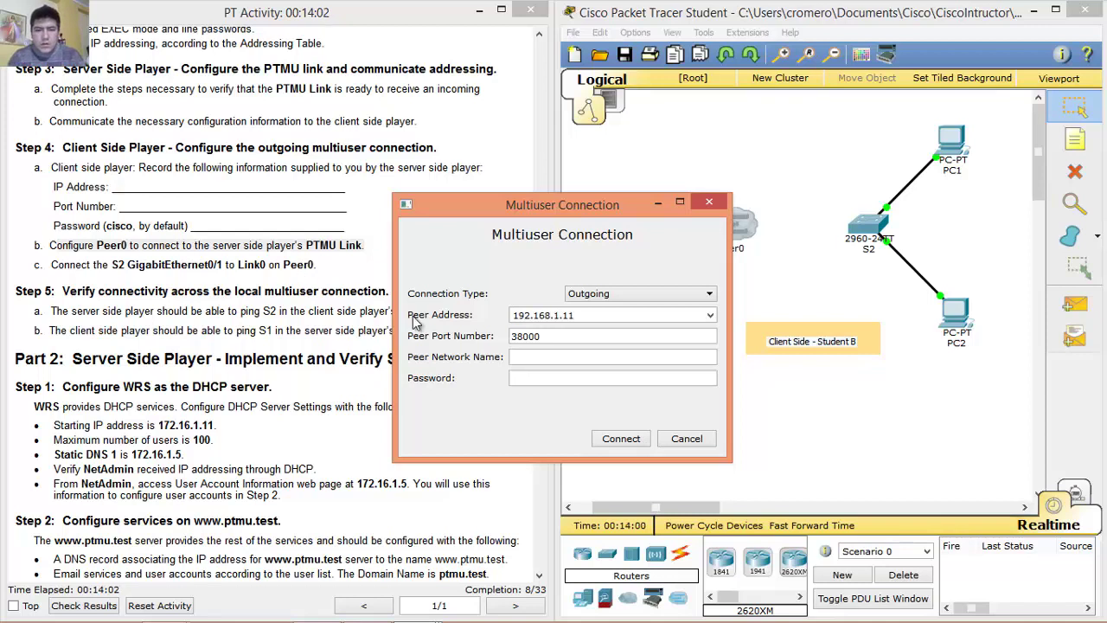
left_click(548, 337)
type("38001")
left_click(536, 358)
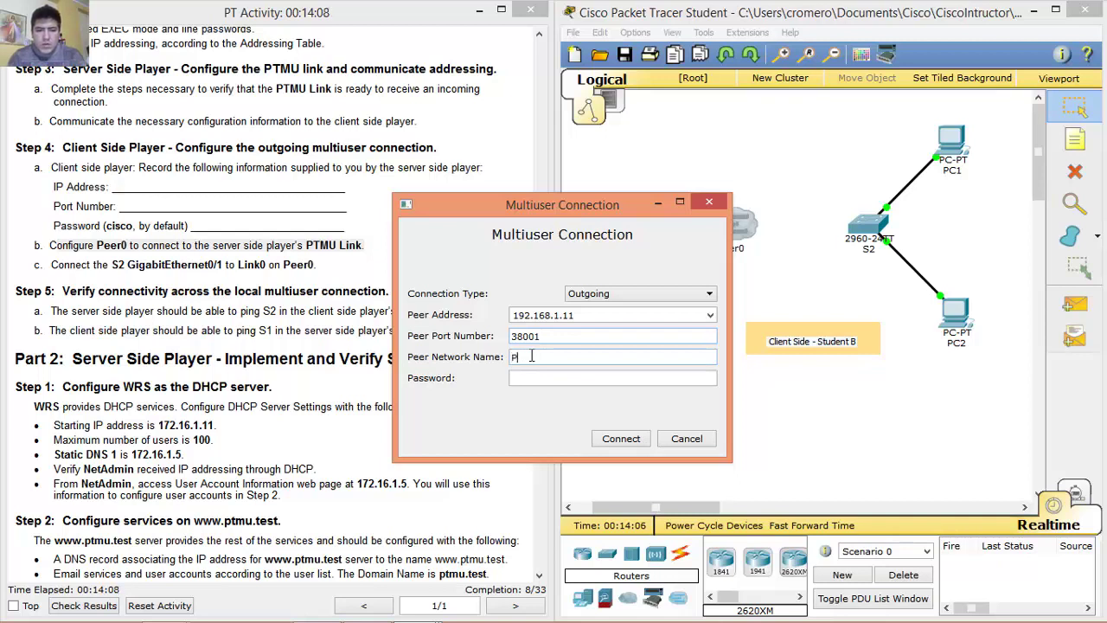
type("PTMU Li")
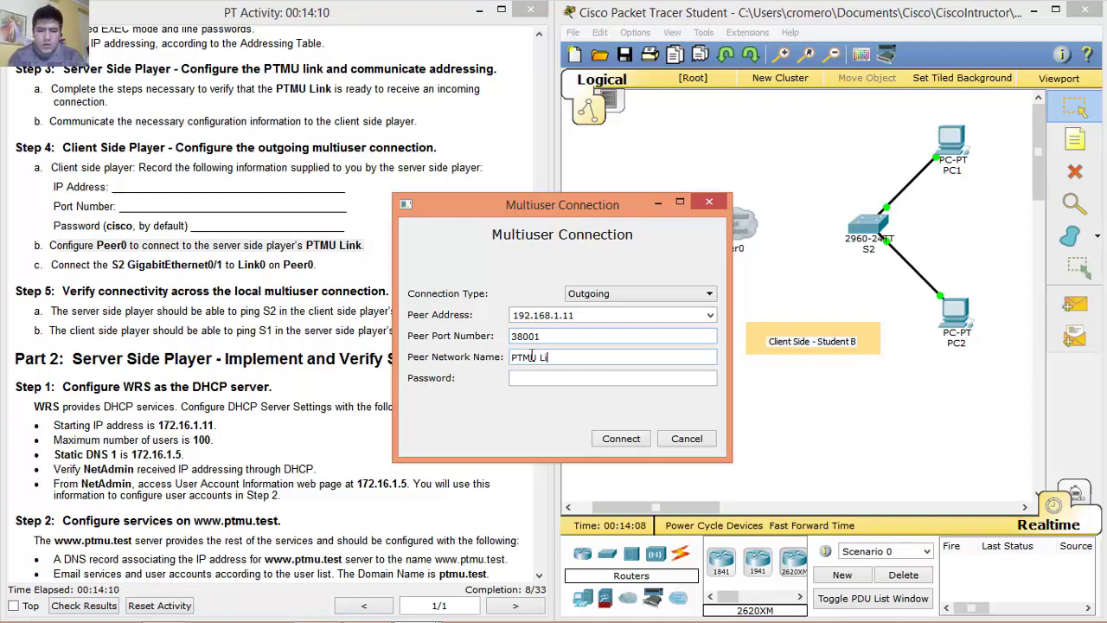
type("nk")
left_click(537, 378)
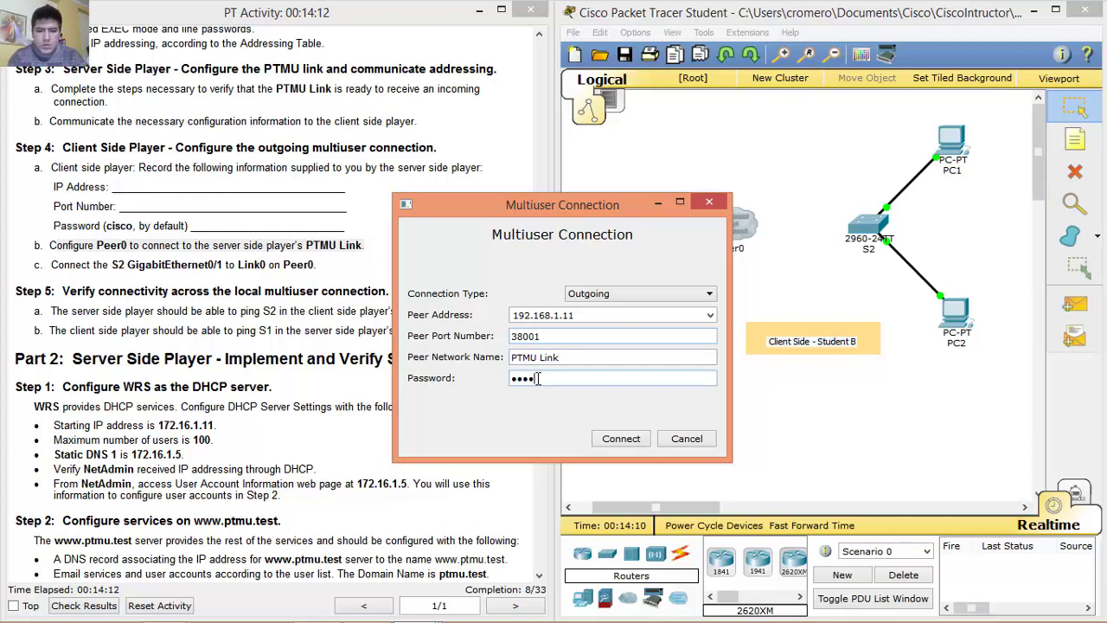
type("cisco")
left_click(630, 439)
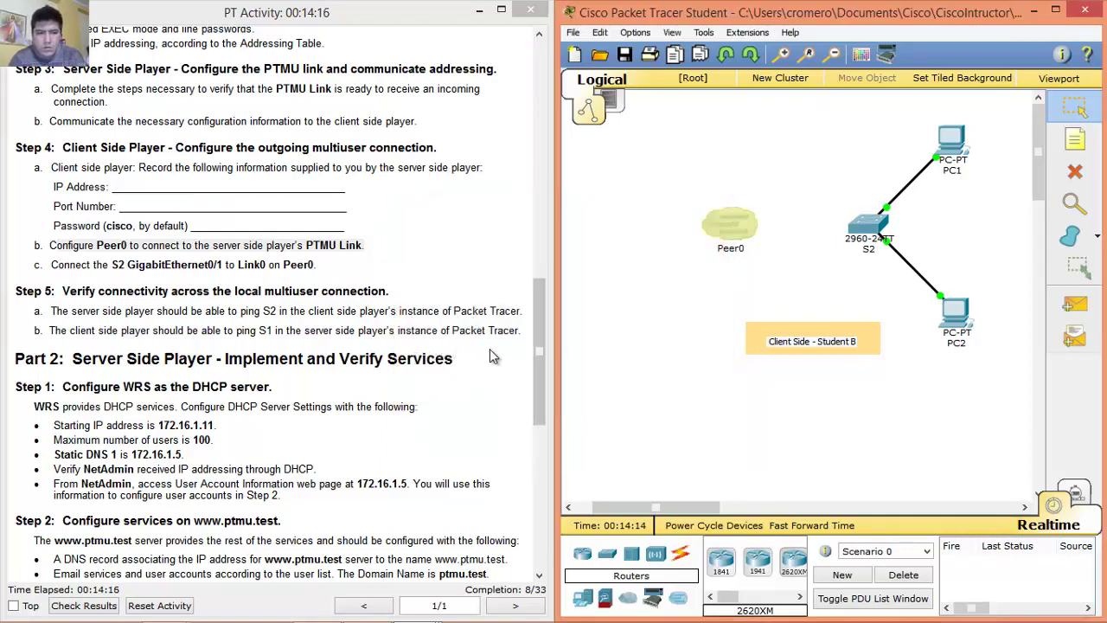
Run a copper straight-through cable from S2's GigabitEthernet0/1 to Peer0's Link 0.
left_click_drag(54, 266, 335, 265)
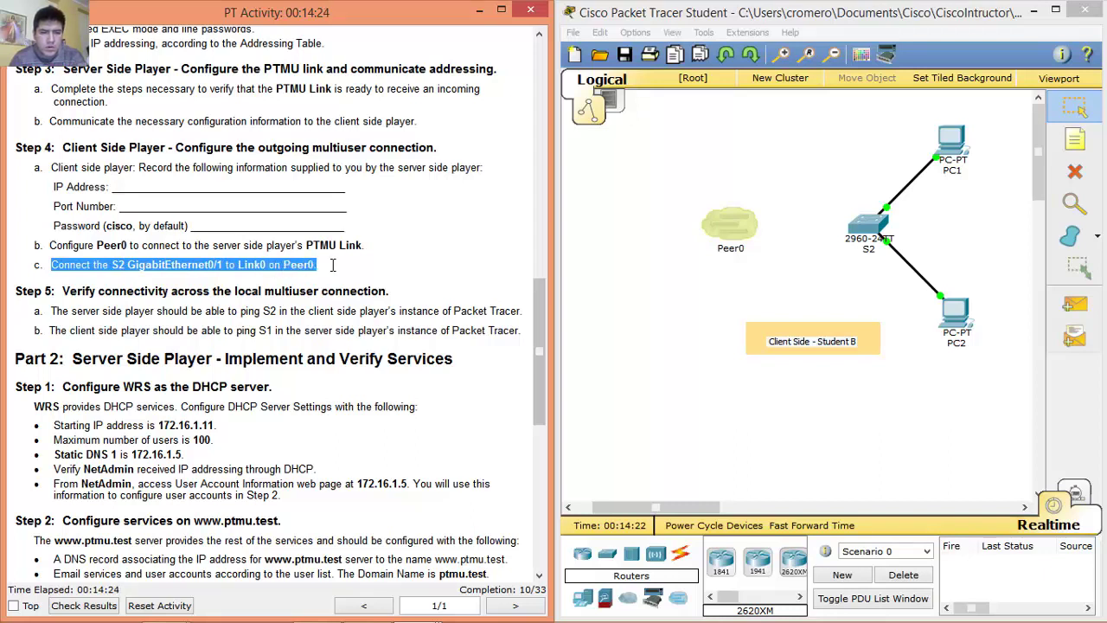
left_click_drag(54, 268, 222, 266)
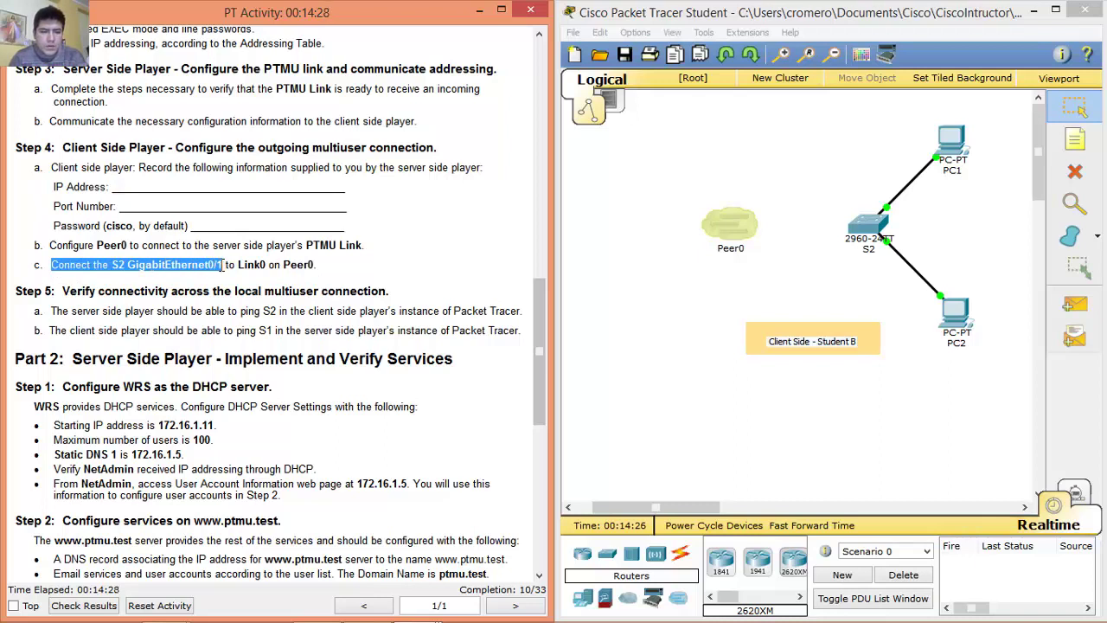
left_click_drag(257, 269, 311, 266)
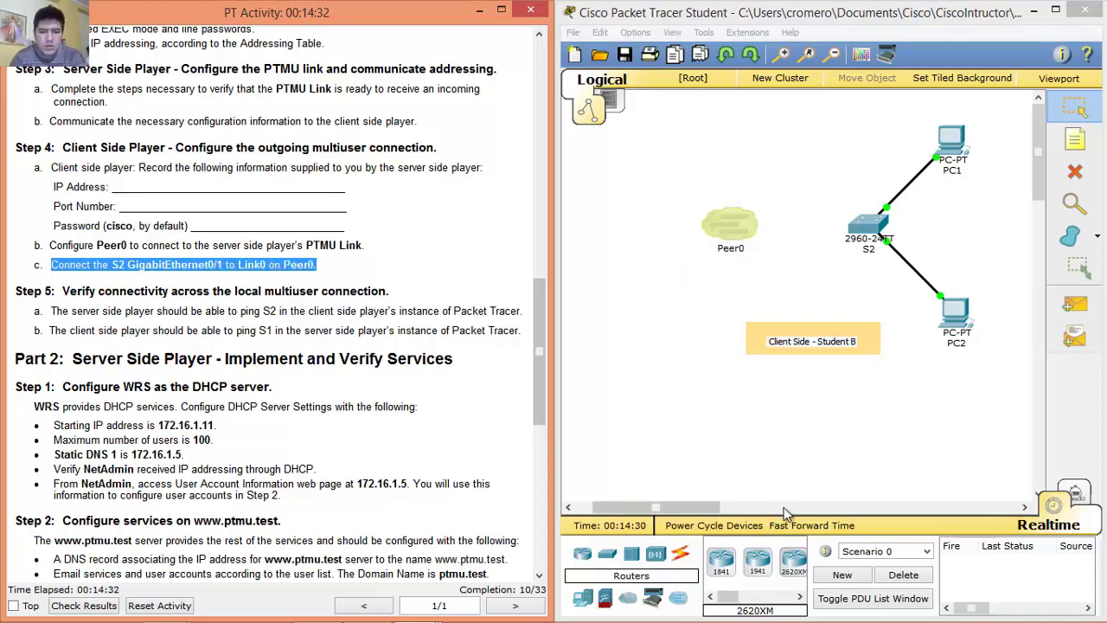
left_click(680, 554)
left_click(794, 562)
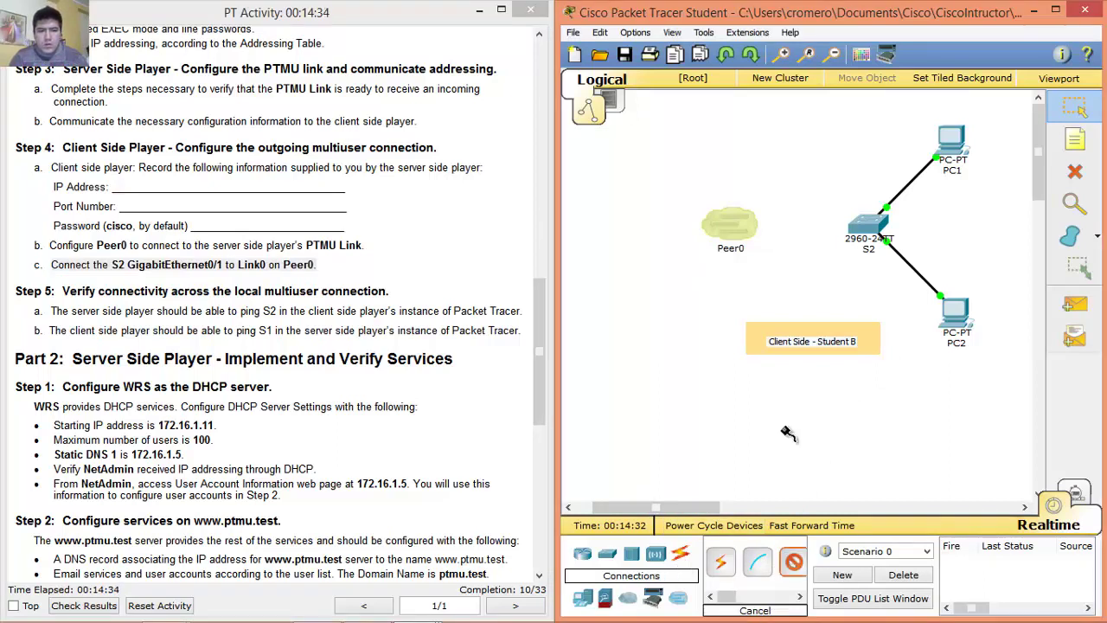
left_click(879, 222)
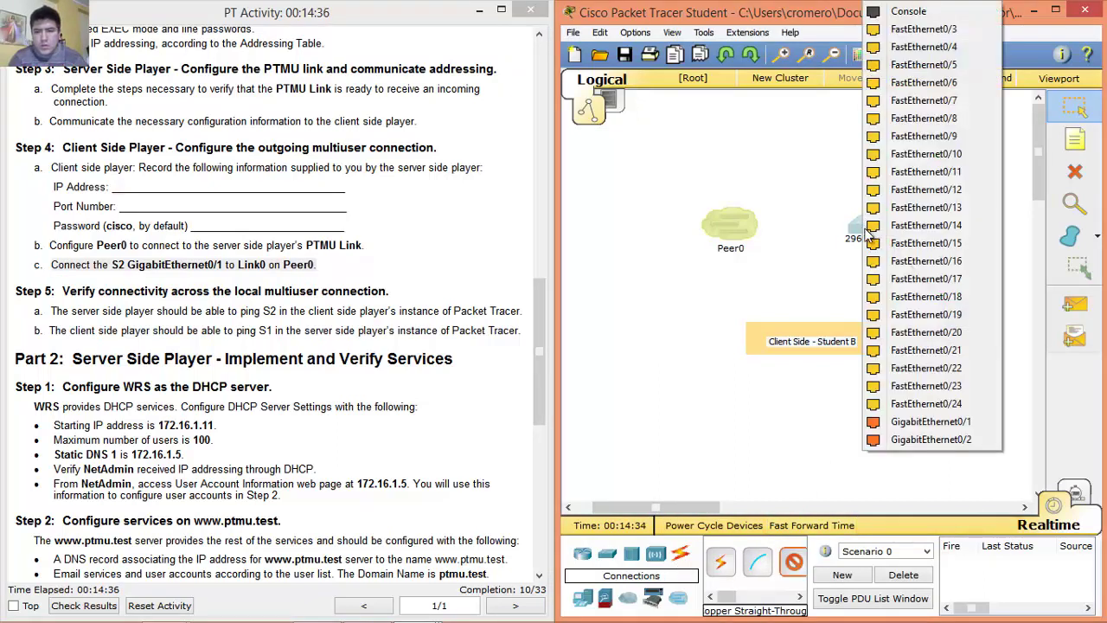
left_click(943, 423)
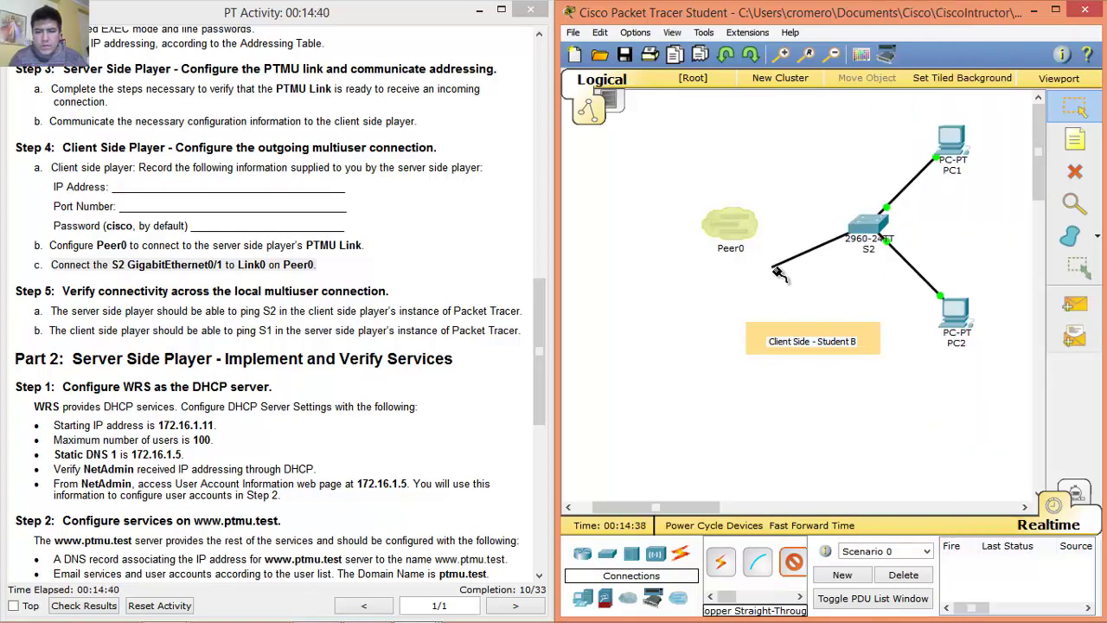
left_click(735, 230)
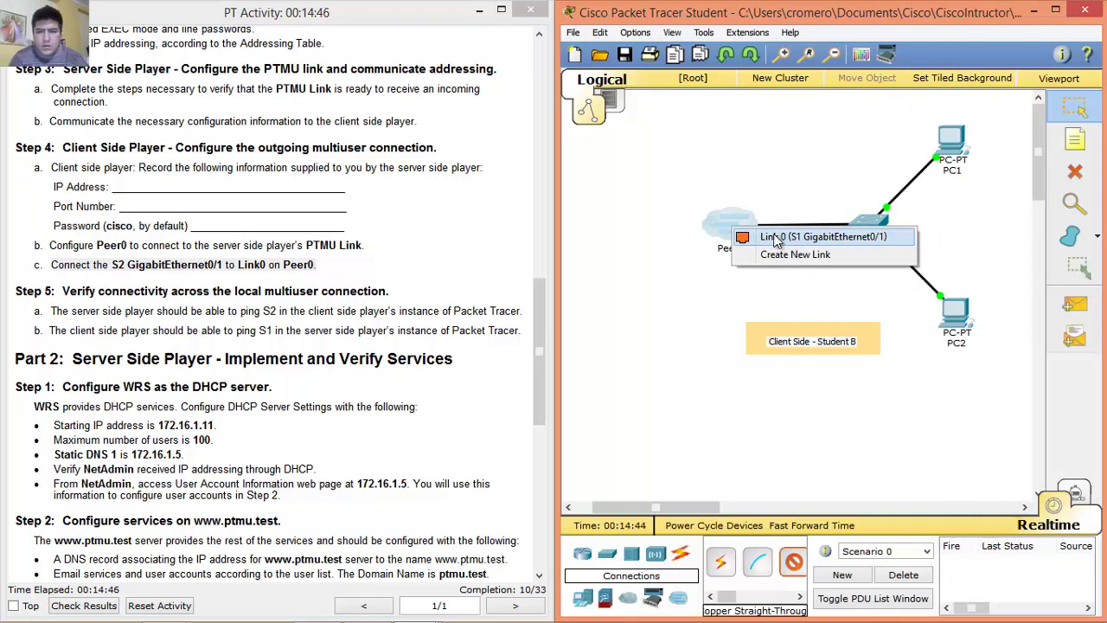
left_click(776, 239)
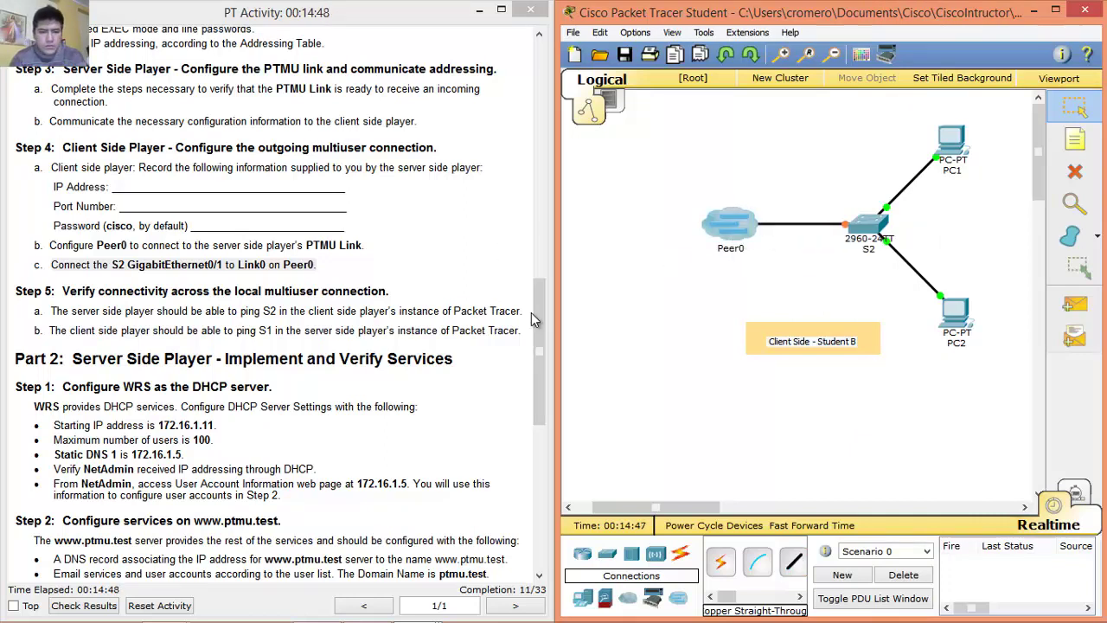
Scroll the activity instructions down to the Step 5 heading.
left_click(532, 312)
scroll(532, 311, "down", 4)
left_click_drag(63, 104, 407, 124)
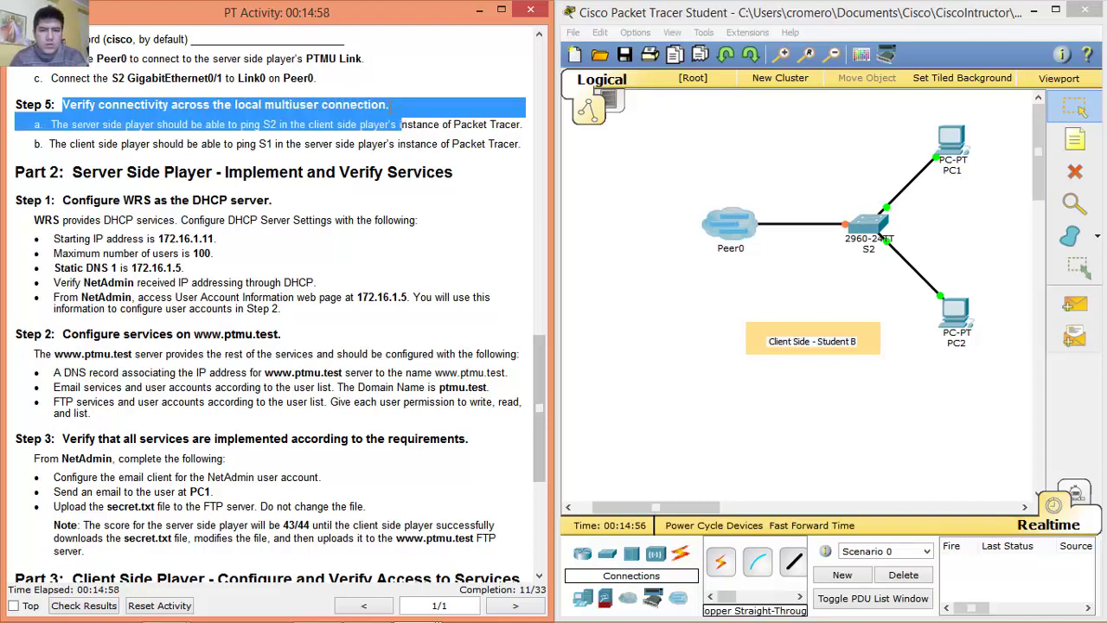
left_click(391, 104)
left_click_drag(52, 125, 523, 145)
left_click(54, 124)
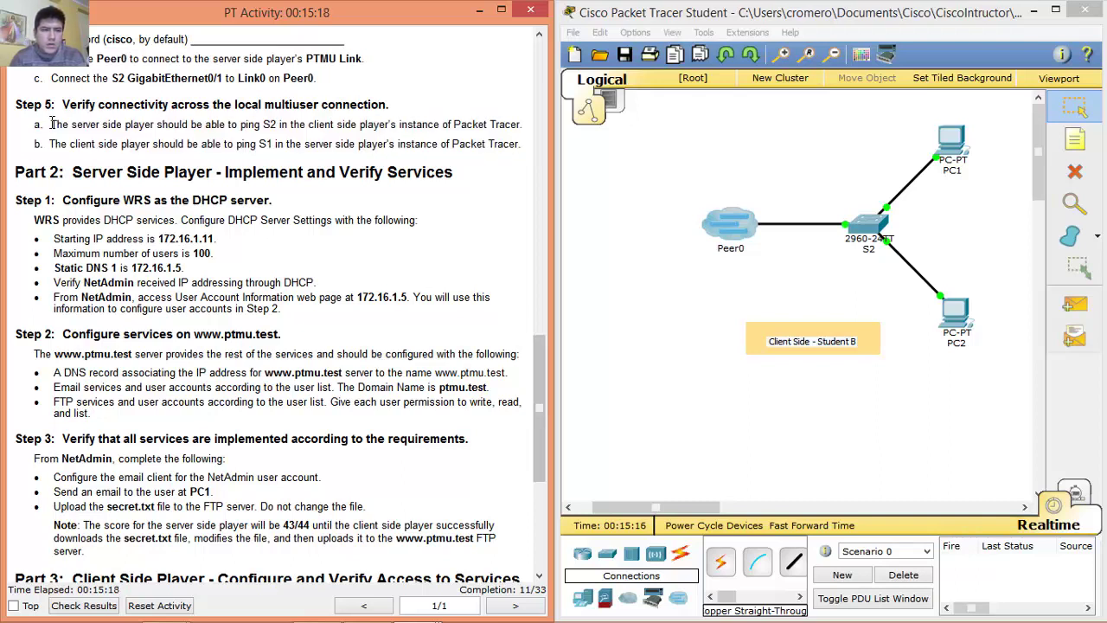
left_click_drag(50, 124, 522, 126)
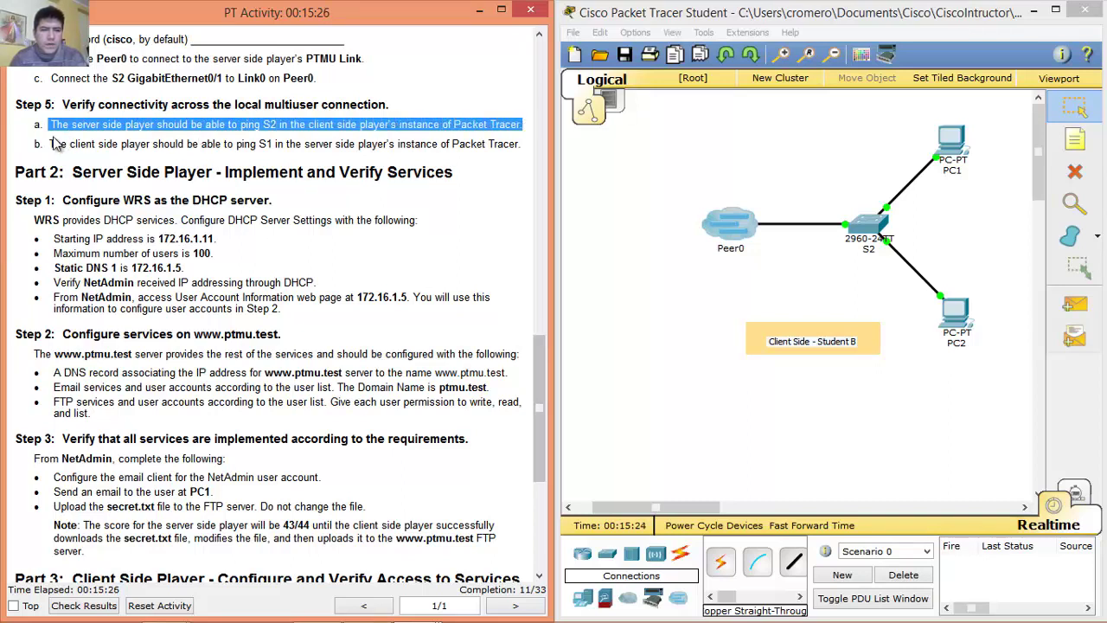
left_click_drag(50, 145, 399, 139)
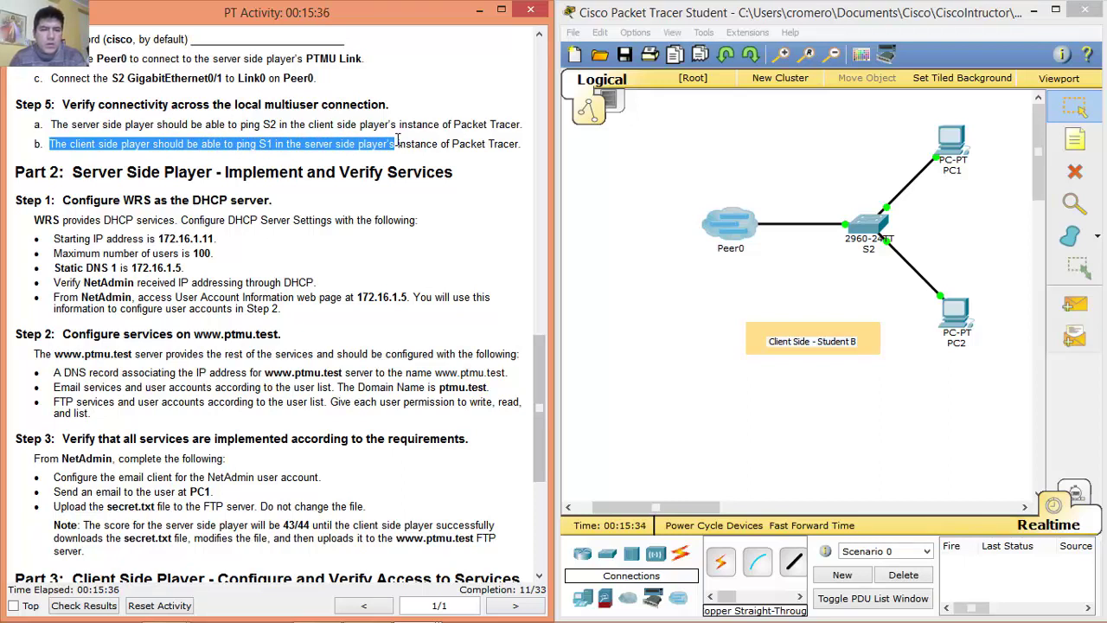
left_click_drag(399, 138, 528, 145)
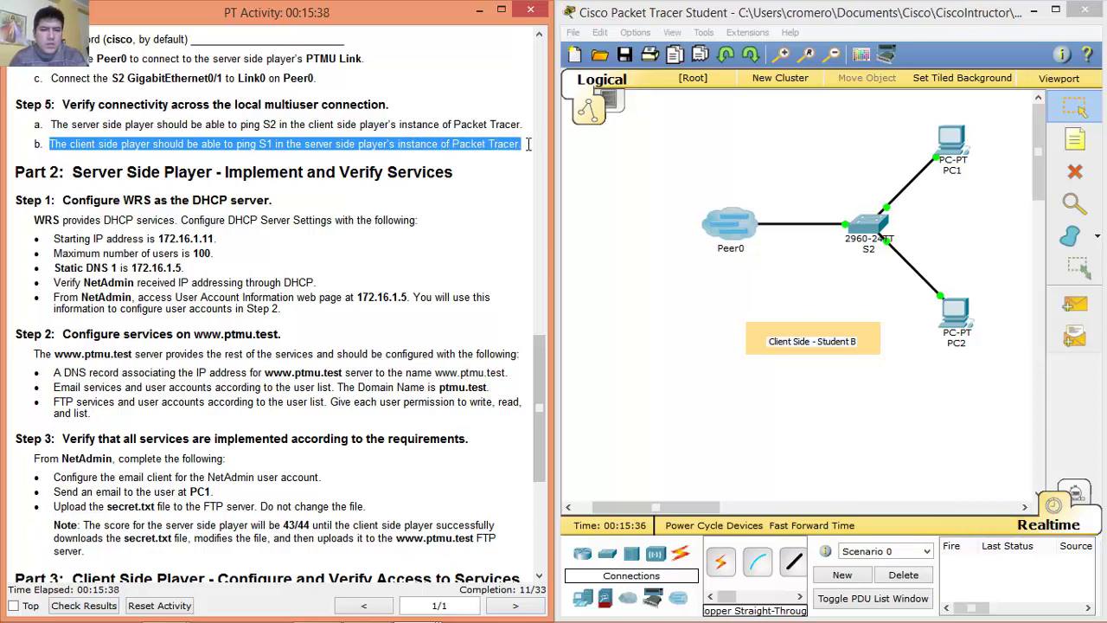
In S2's CLI, exit configuration mode and ping 172.16.1.1 twice with 100% success.
left_click(528, 145)
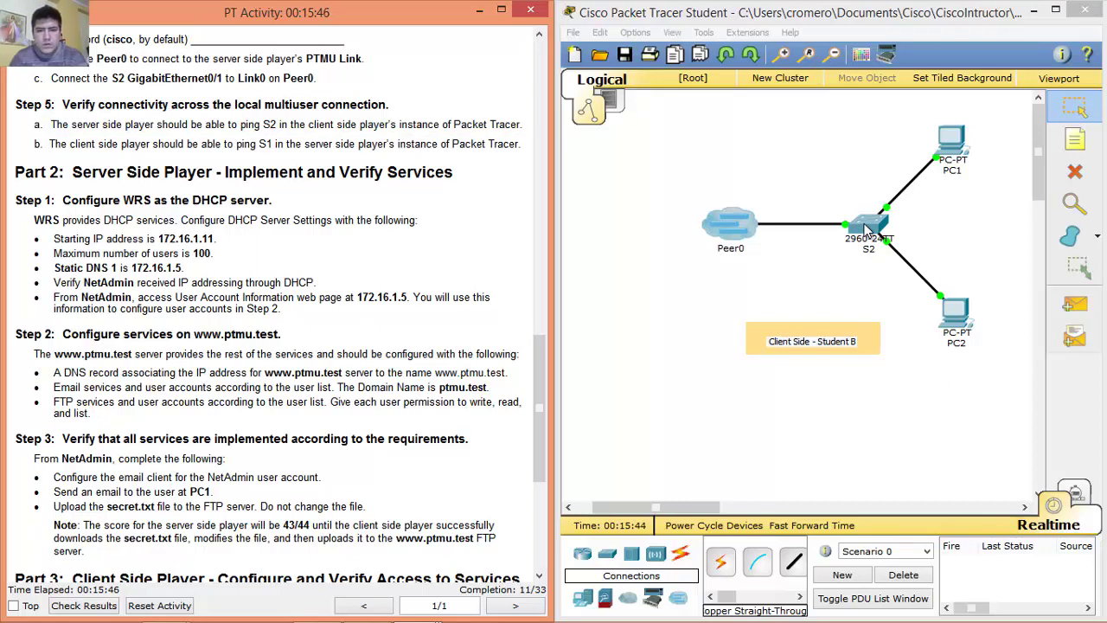
left_click(867, 229)
left_click_drag(637, 116, 508, 161)
key("Return")
type("end")
key("Return")
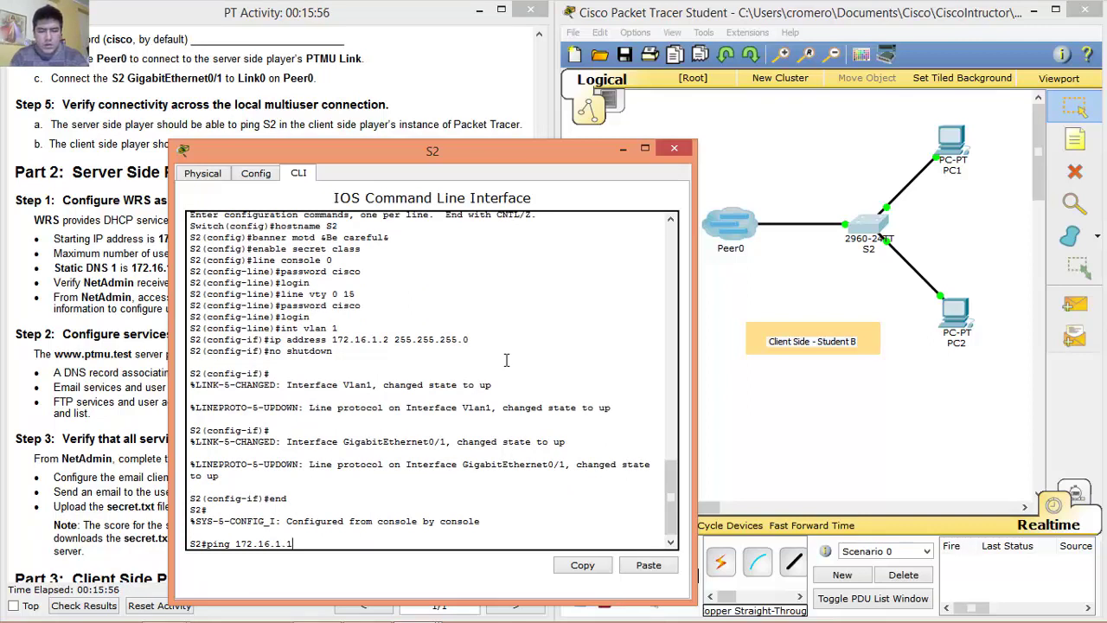
key("Return")
key("Up")
key("Return")
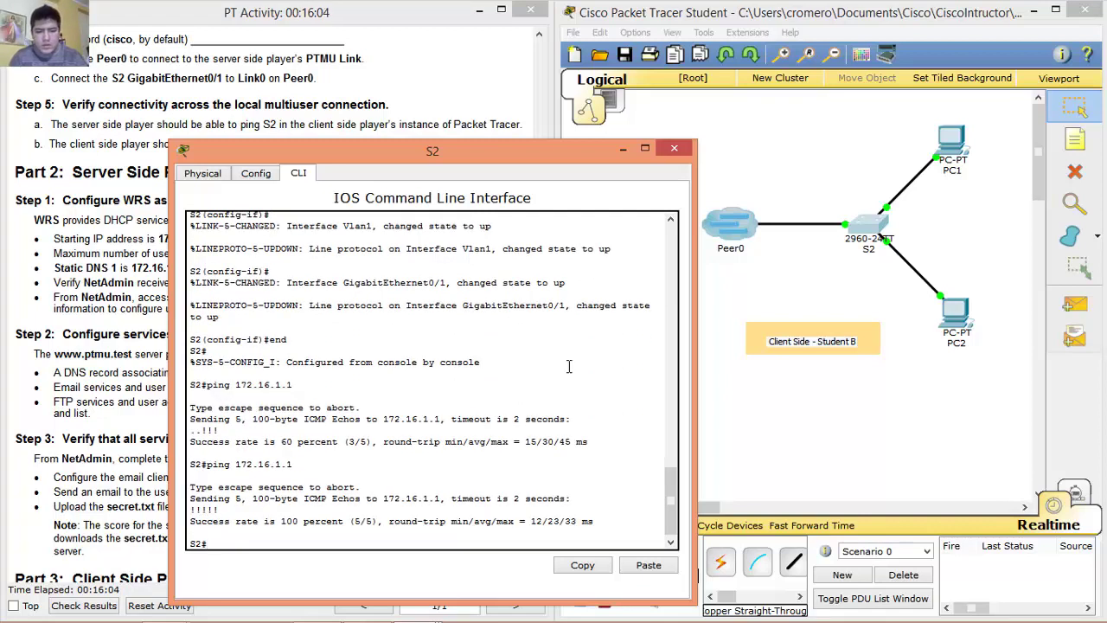
left_click(674, 148)
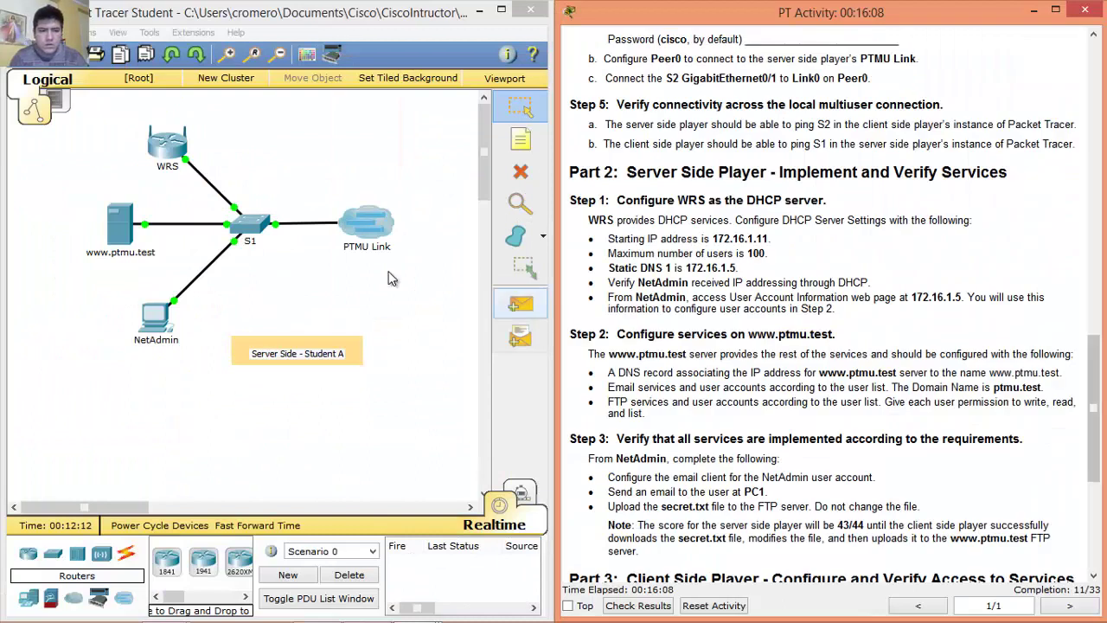
In S1's CLI, ping 172.16.1.2 twice with 5/5 success, then scroll the instructions to Part 2.
left_click(253, 222)
left_click_drag(314, 91, 212, 77)
type("end")
key("Return")
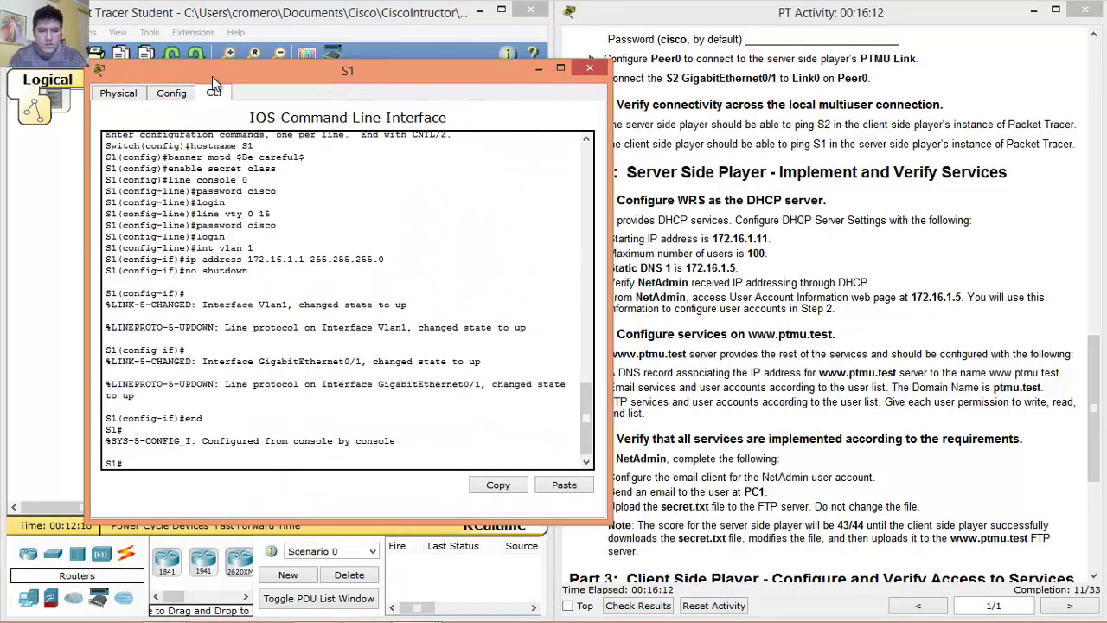
type("ping ")
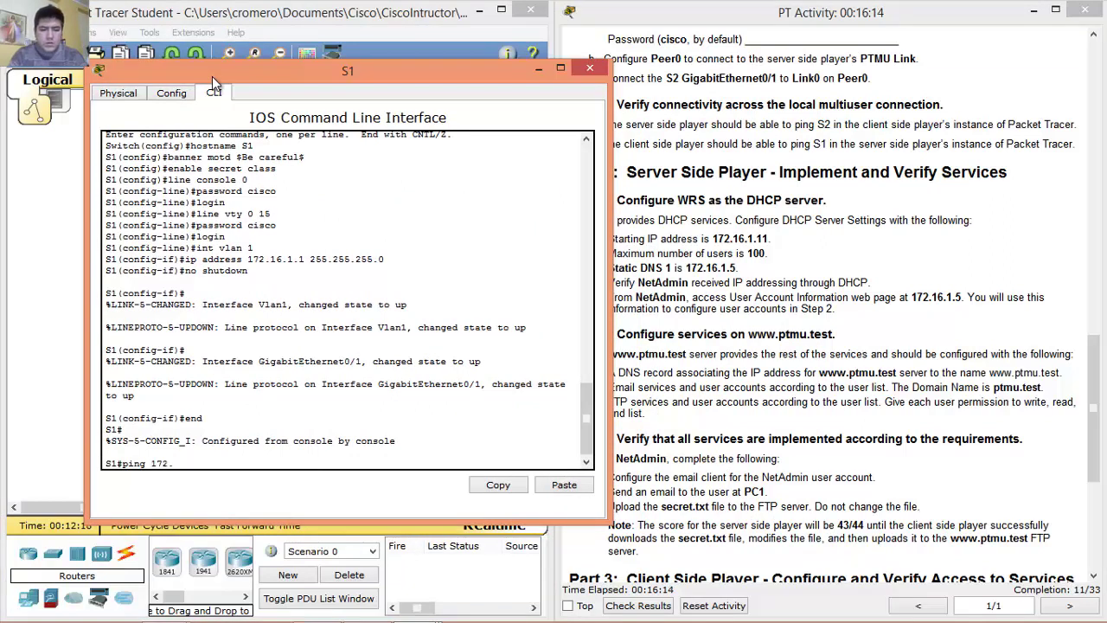
type("172.16.1.2")
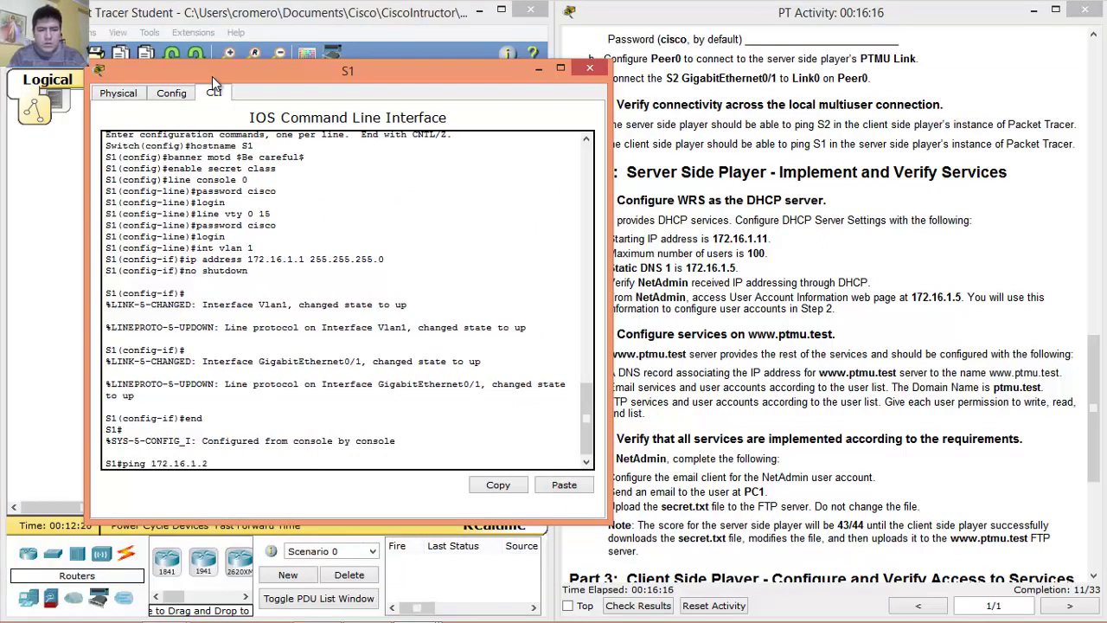
key("Return")
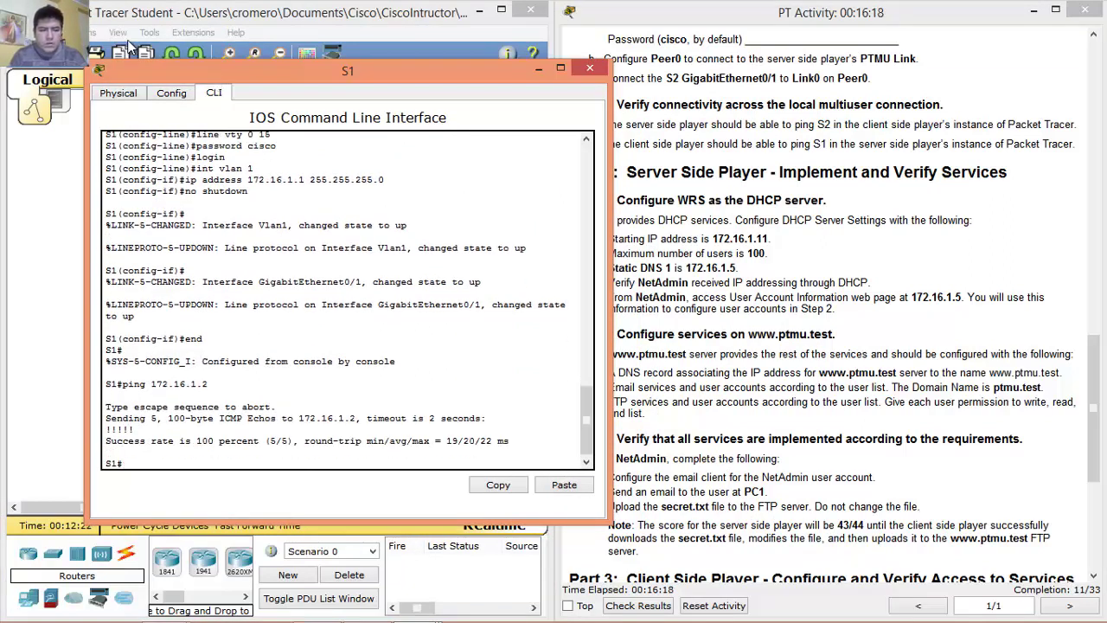
key("Up")
key("Return")
left_click(590, 67)
scroll(629, 38, "down", 3)
left_click_drag(637, 47, 994, 39)
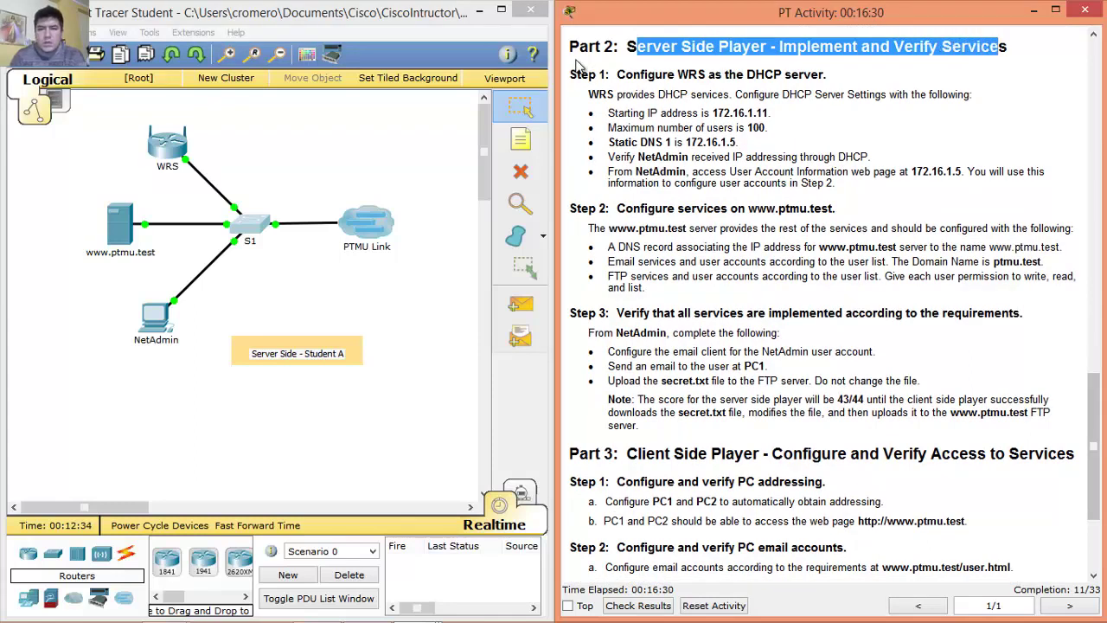
left_click(629, 39)
left_click_drag(628, 49, 984, 55)
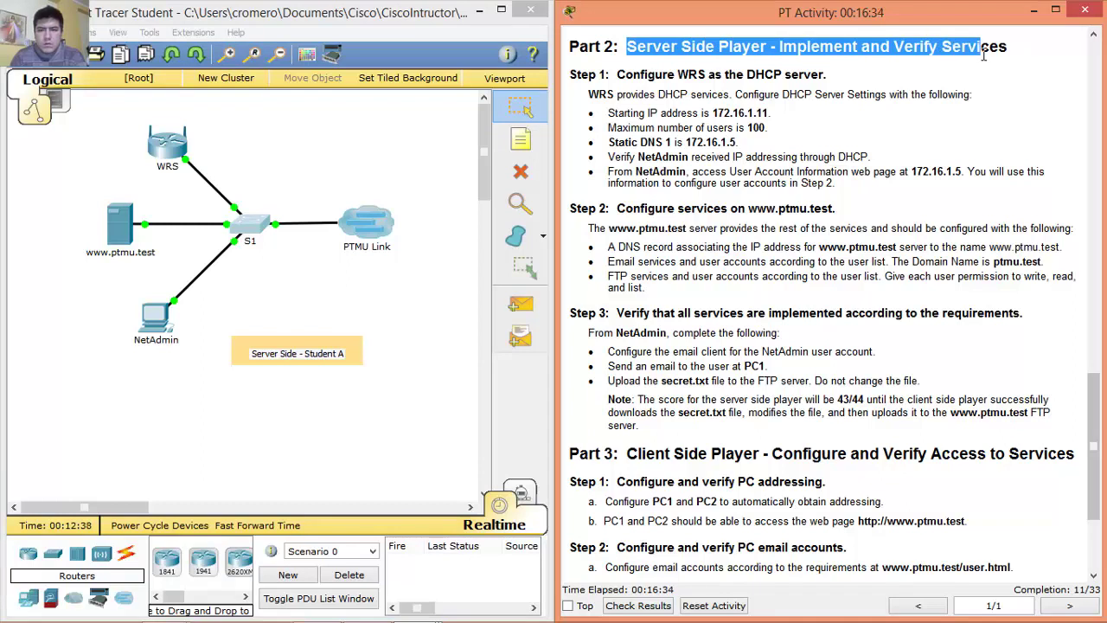
left_click_drag(619, 76, 838, 77)
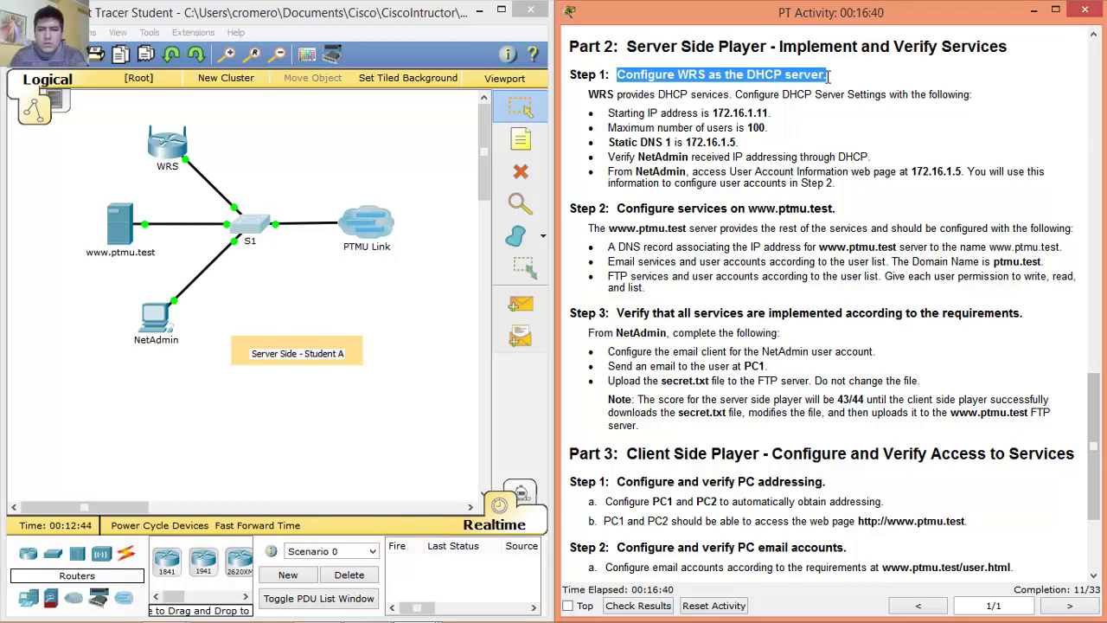
left_click(620, 74)
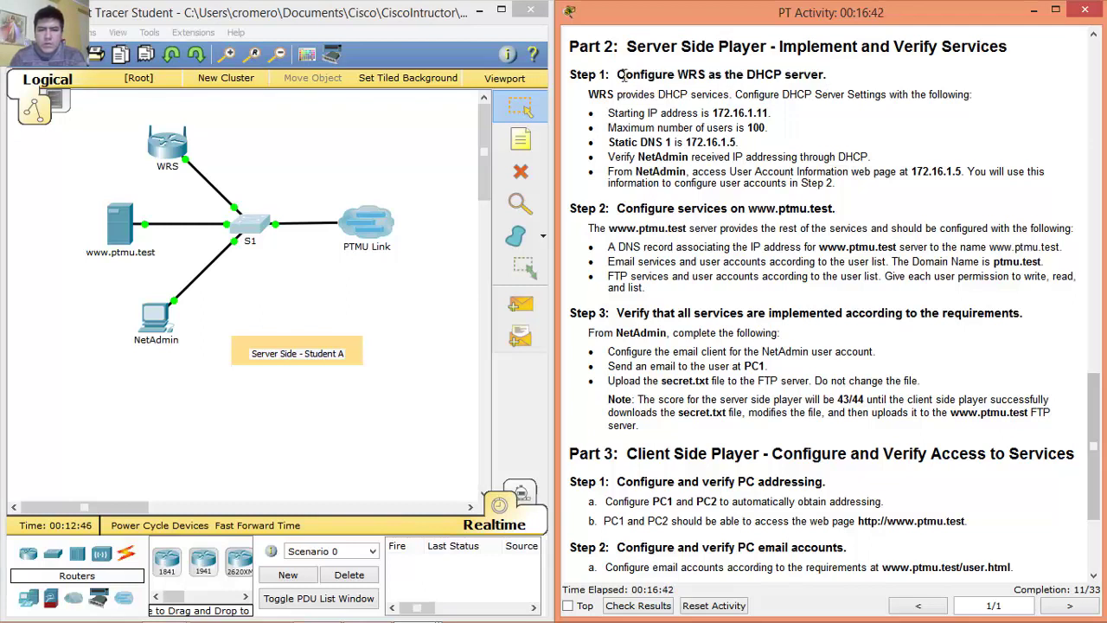
left_click_drag(624, 76, 840, 77)
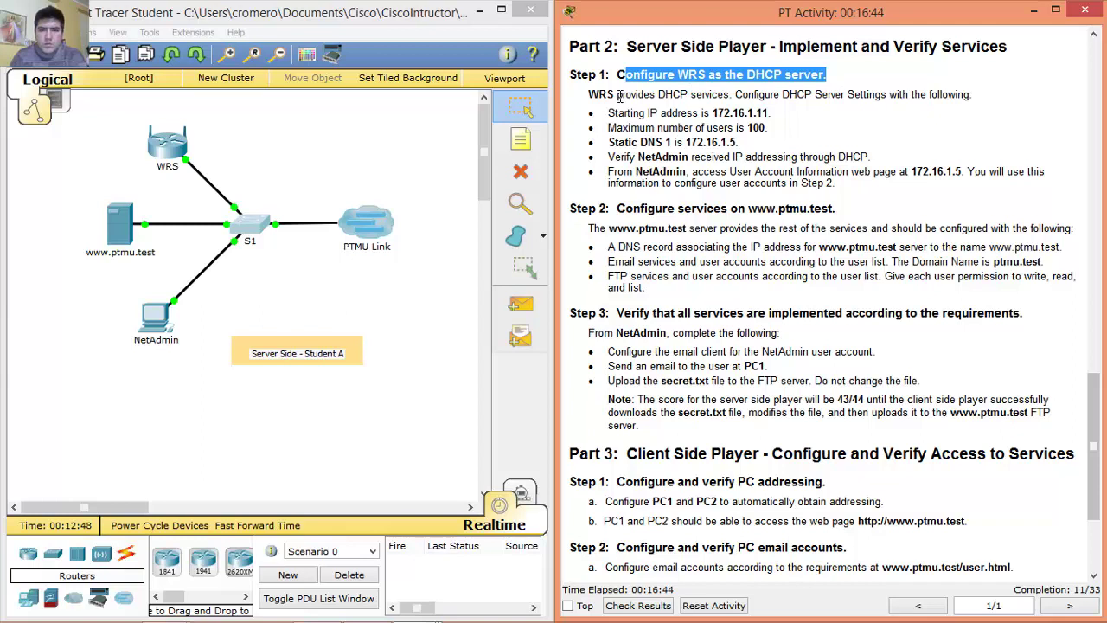
left_click(591, 96)
left_click_drag(592, 95, 979, 96)
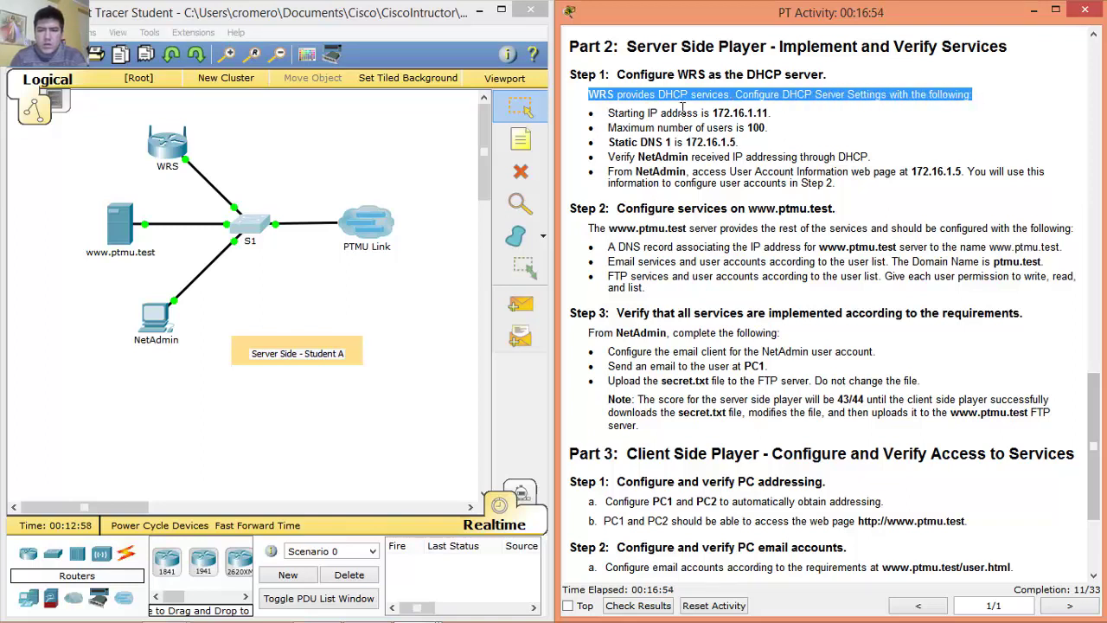
left_click_drag(612, 113, 791, 113)
left_click_drag(609, 127, 758, 127)
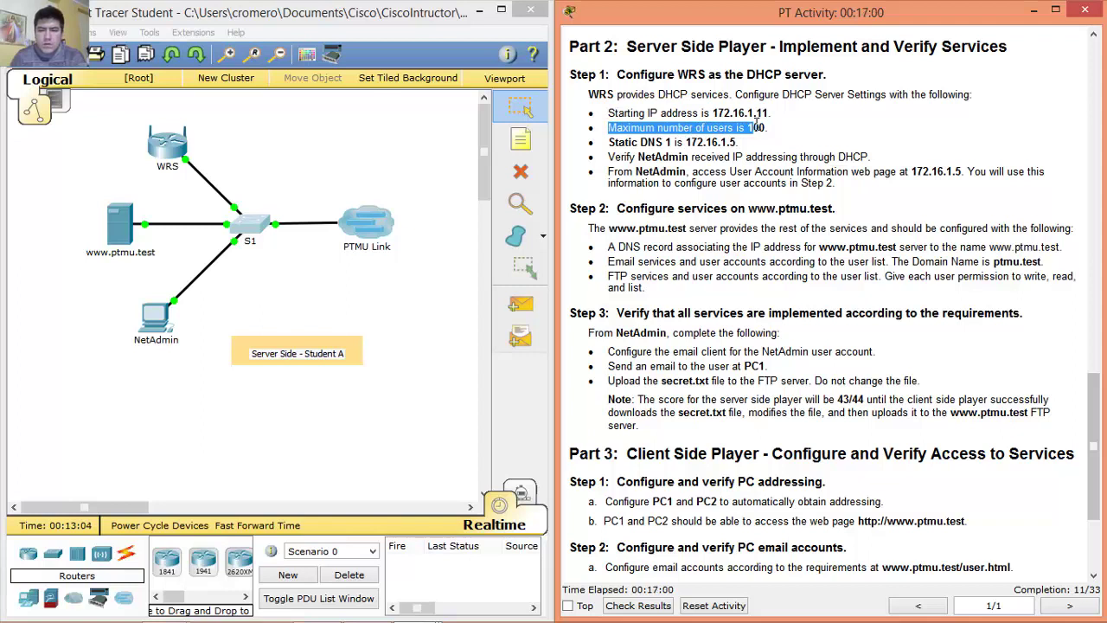
left_click_drag(609, 142, 746, 145)
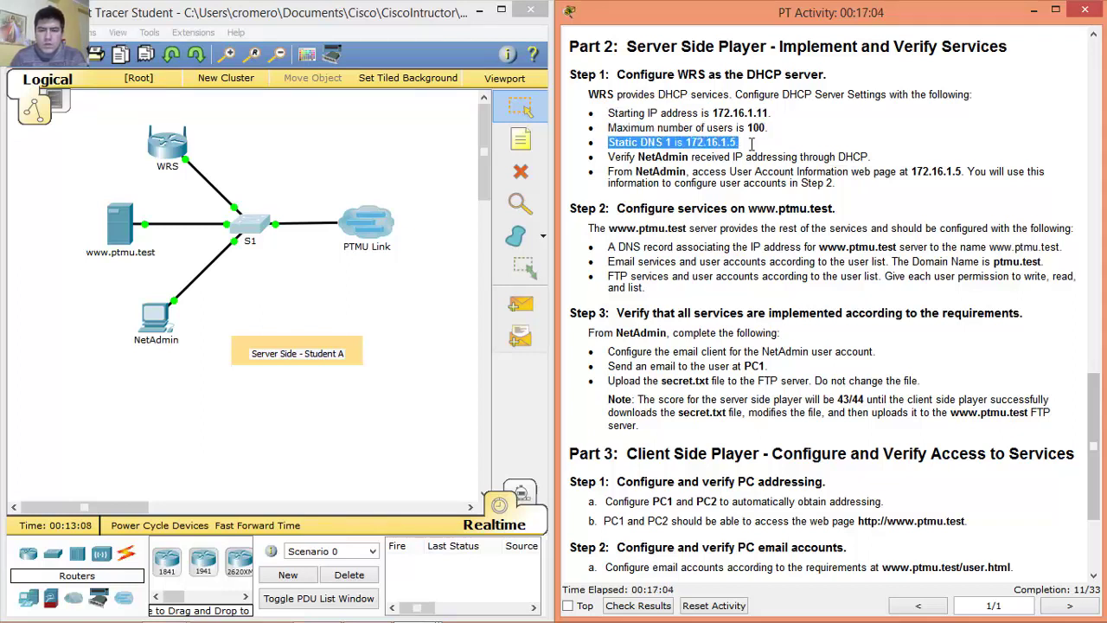
left_click(614, 160)
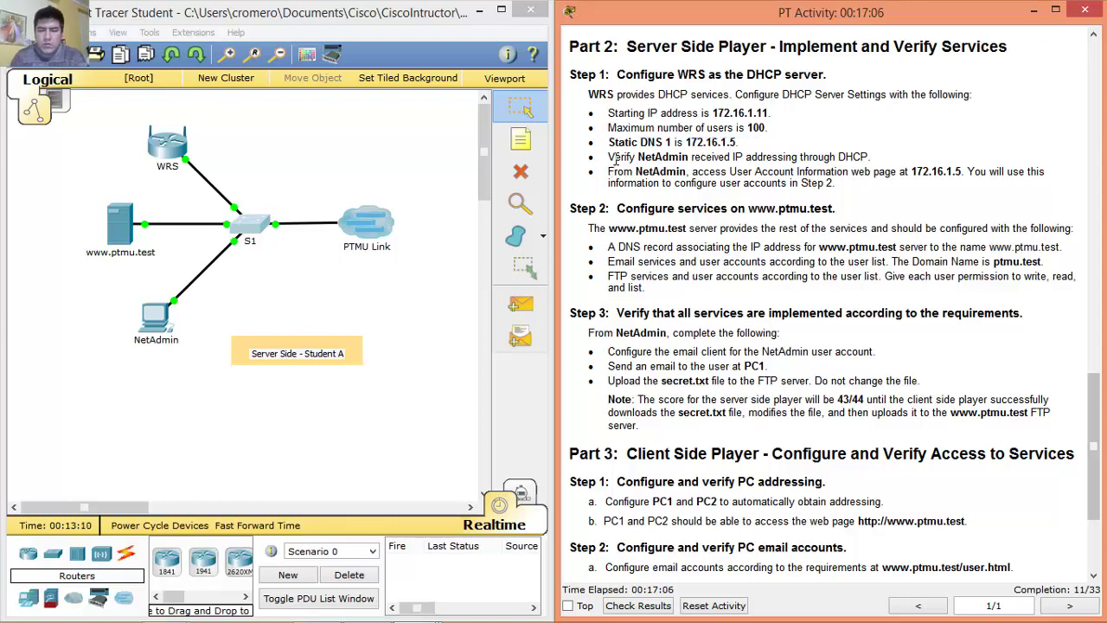
left_click_drag(637, 159, 863, 160)
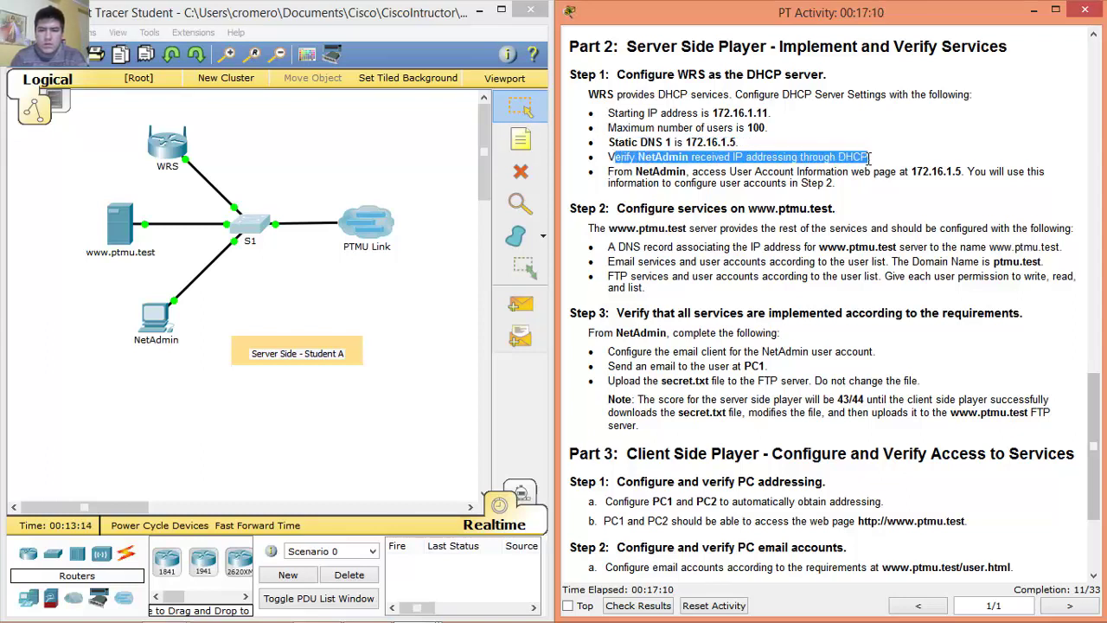
left_click_drag(609, 171, 783, 182)
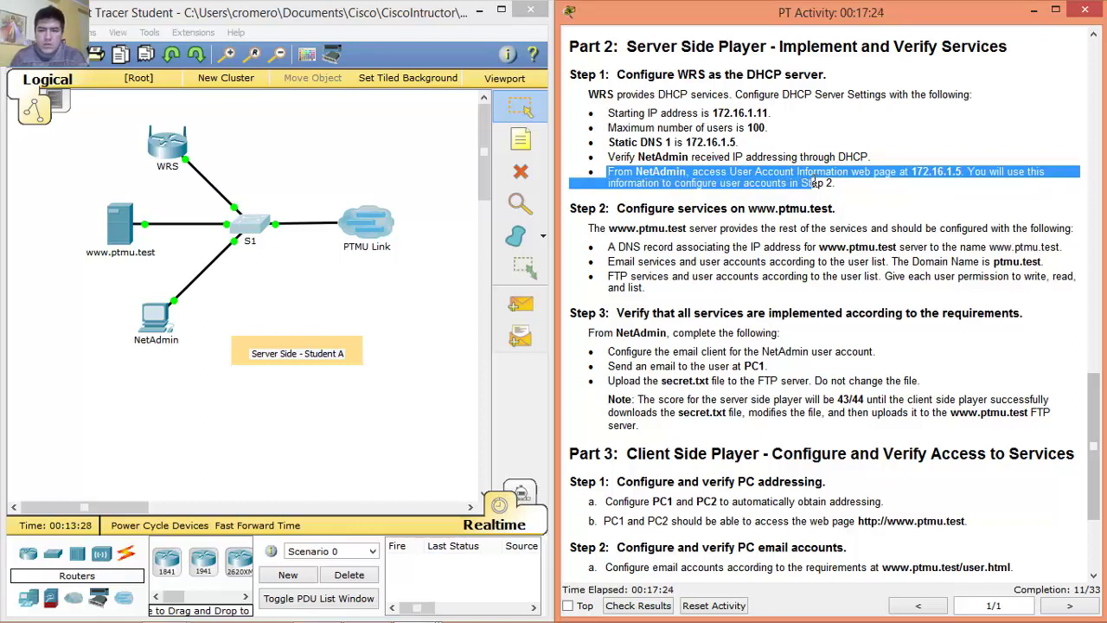
Review the WRS DHCP requirements: start address, maximum users, Static DNS 1, and NetAdmin verification.
left_click_drag(814, 182, 843, 182)
left_click(848, 191)
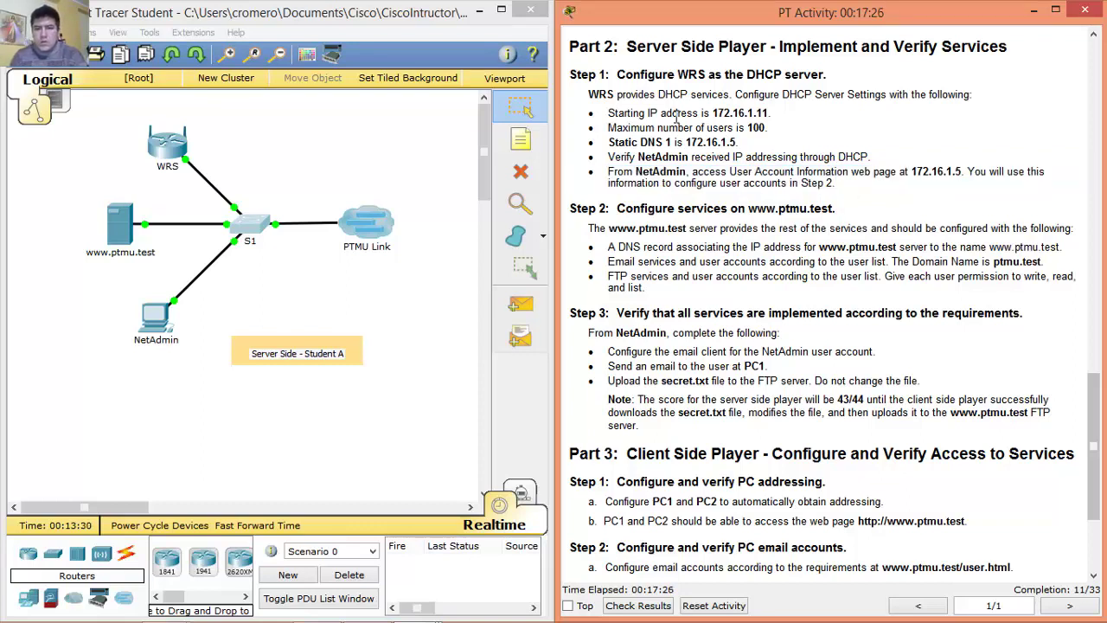
left_click_drag(597, 95, 972, 99)
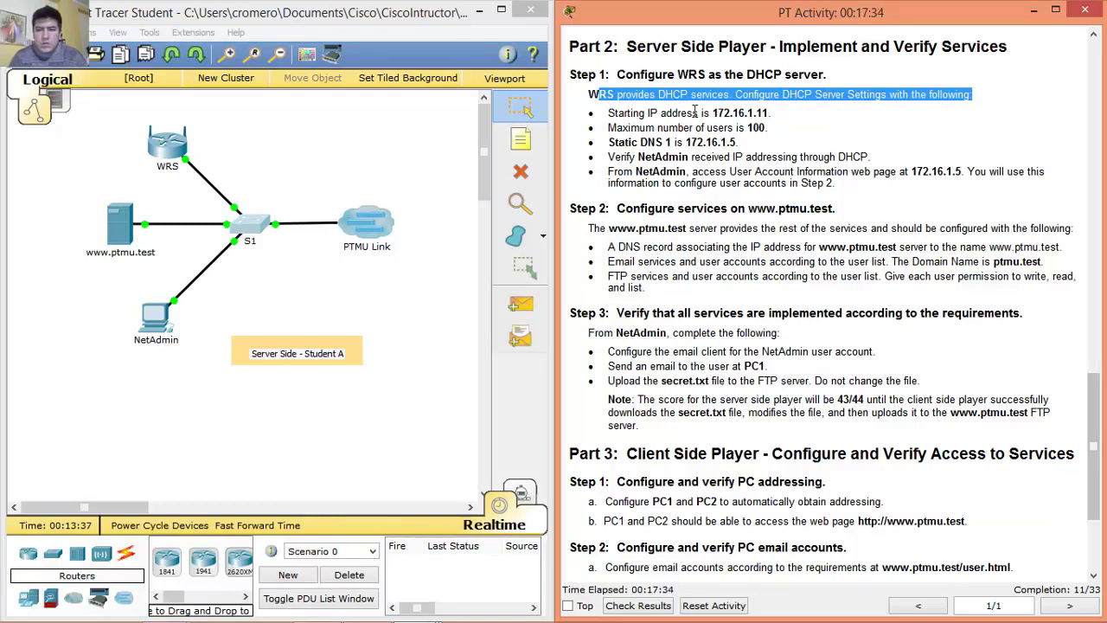
left_click_drag(608, 113, 765, 146)
left_click(707, 129)
left_click_drag(612, 128, 765, 128)
left_click_drag(609, 142, 742, 143)
left_click_drag(612, 158, 888, 157)
left_click_drag(609, 171, 960, 172)
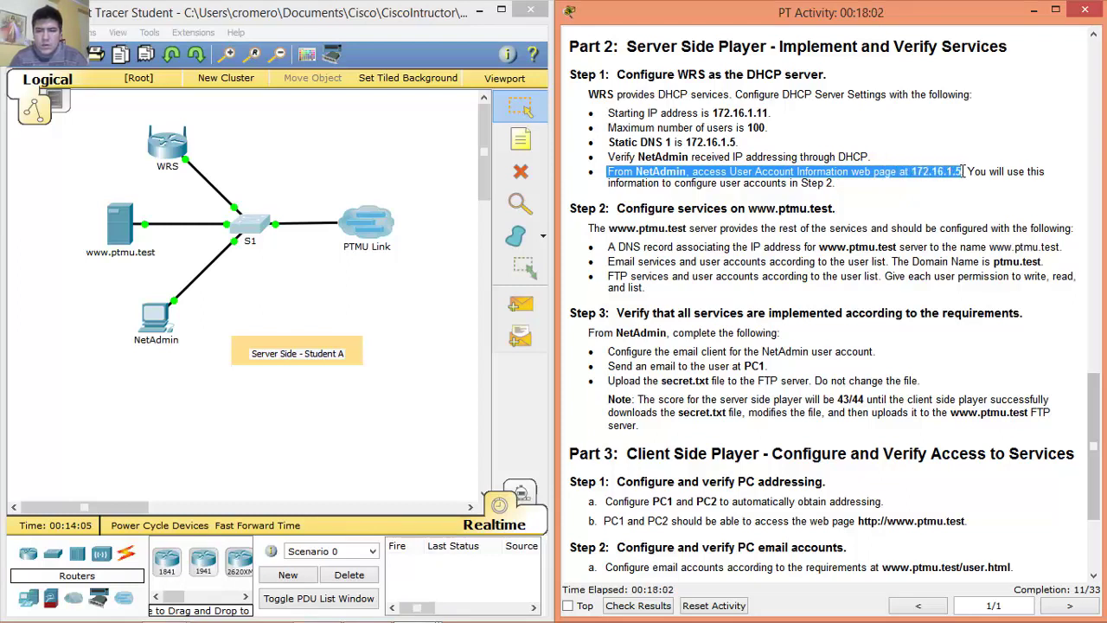
left_click_drag(1000, 172, 981, 181)
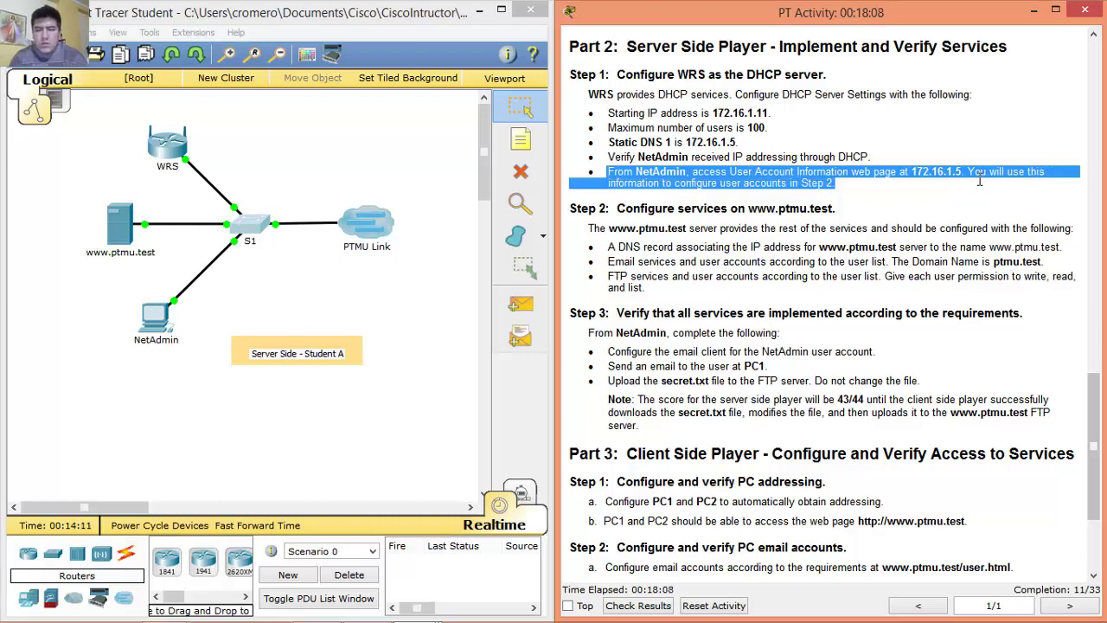
Open the WRS router and show its GUI setup page.
left_click(158, 162)
left_click_drag(367, 115, 102, 89)
left_click(171, 105)
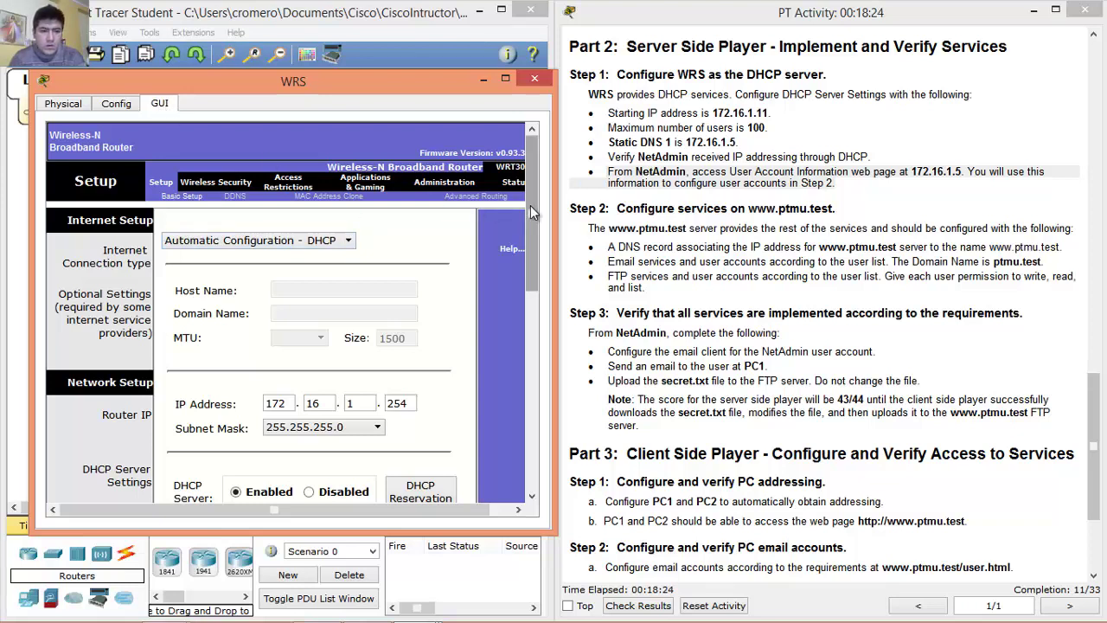
Set WRS DHCP start to 172.16.1.11, 100 users, Static DNS 1 172.16.1.5, and save.
left_click_drag(530, 205, 505, 307)
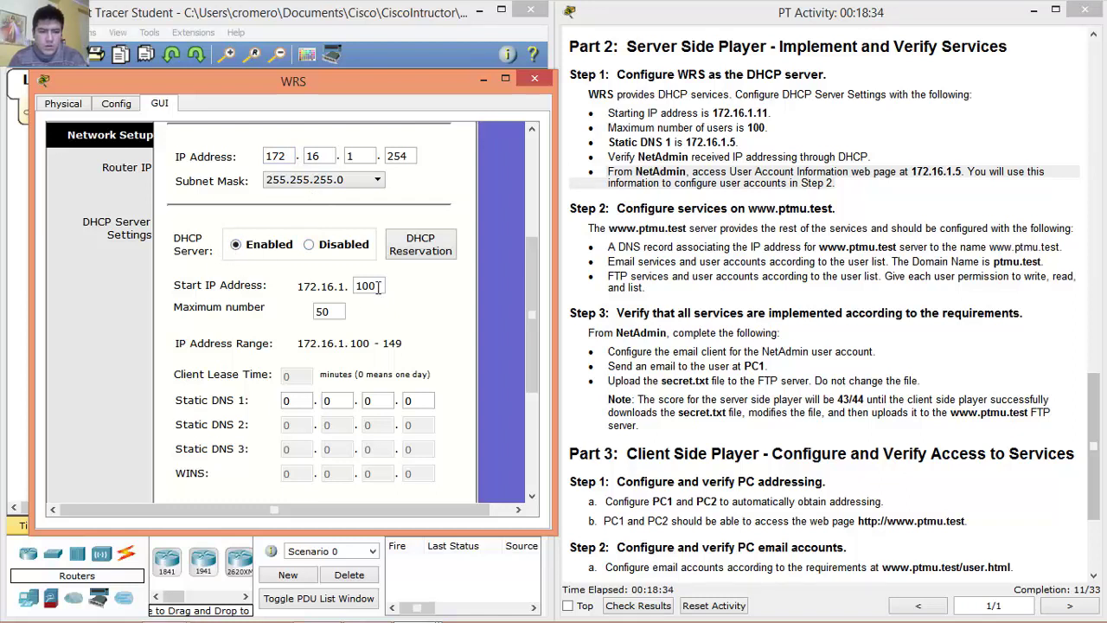
left_click_drag(380, 288, 353, 288)
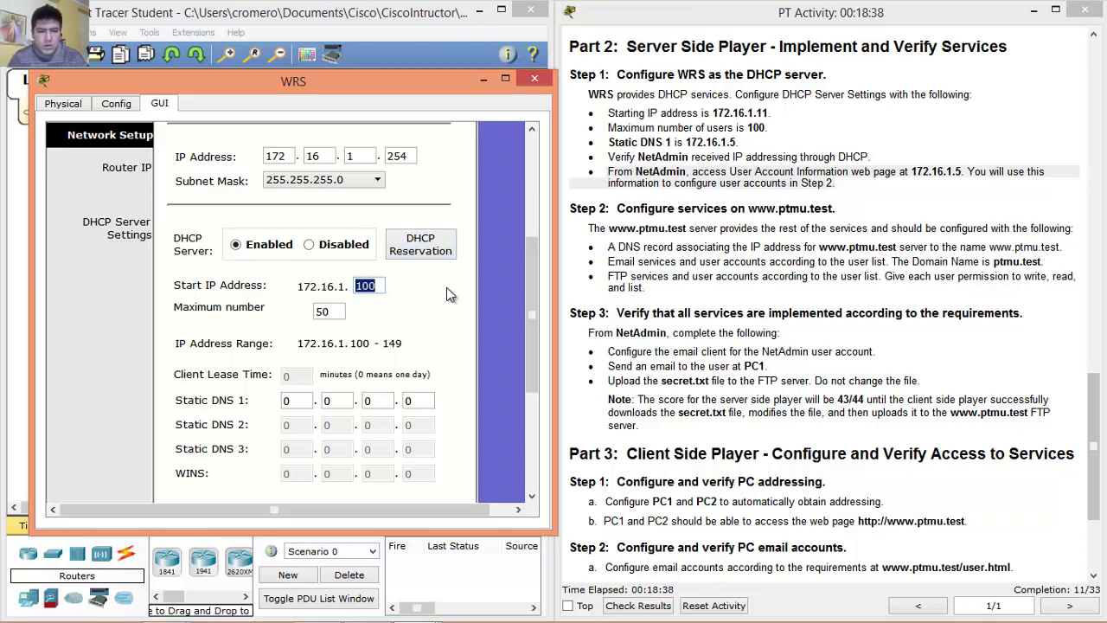
type("11")
left_click_drag(331, 312, 293, 310)
type("100")
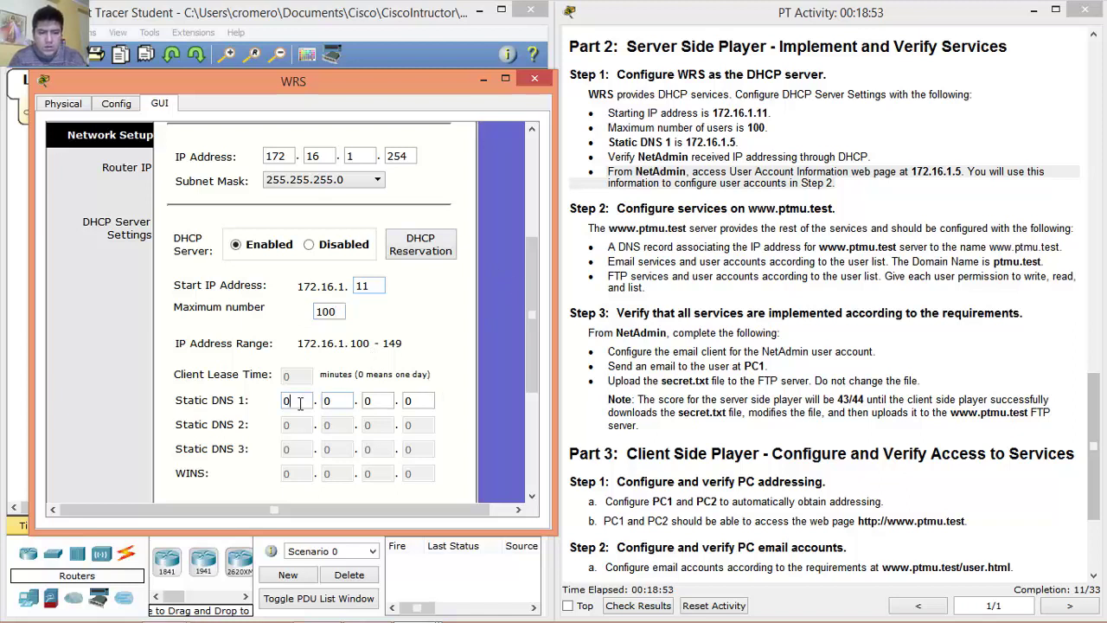
type("172.16.1.5")
left_click_drag(529, 310, 498, 420)
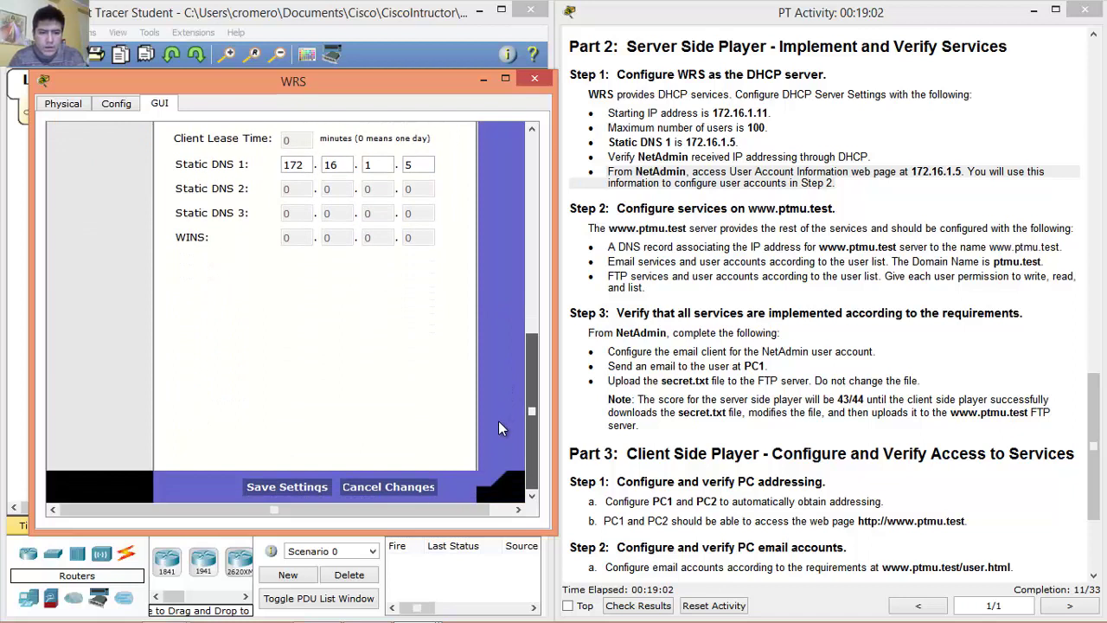
left_click(304, 487)
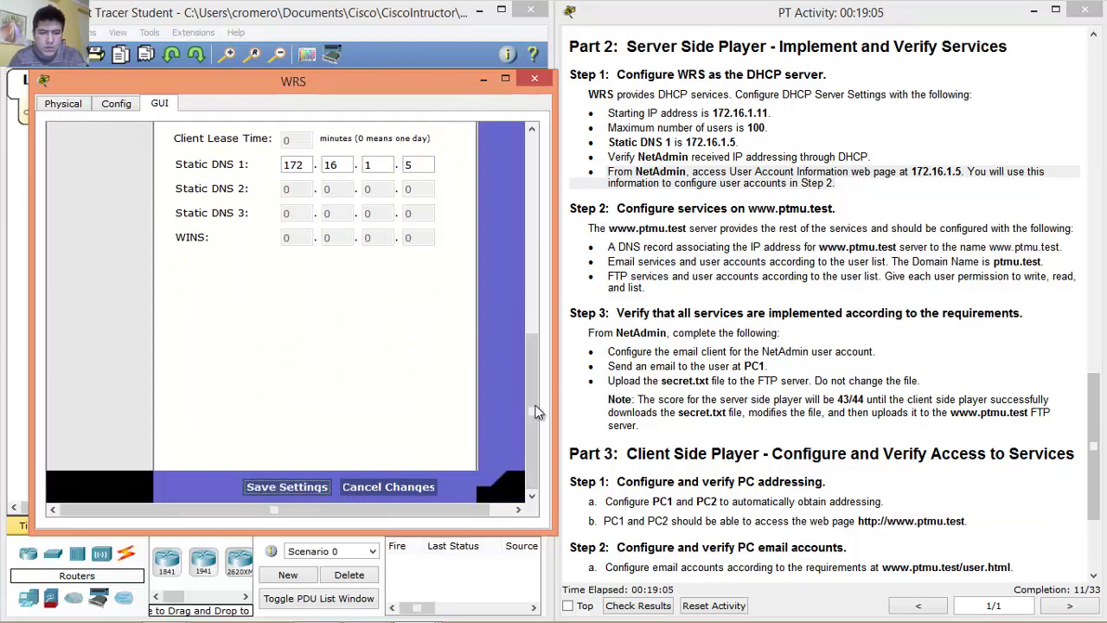
left_click(533, 79)
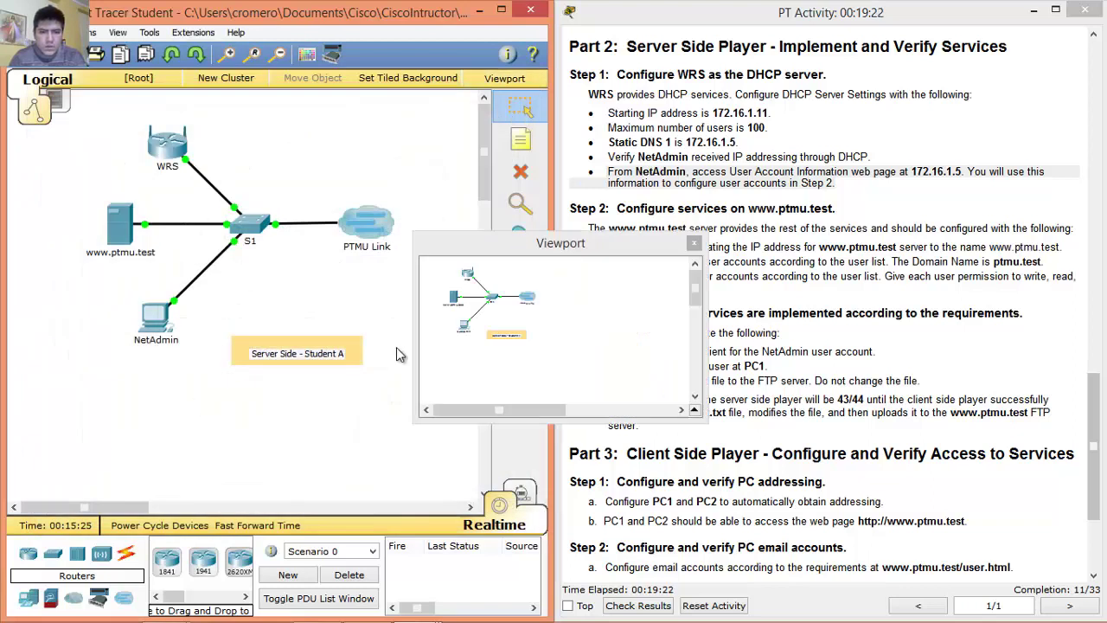
Switch NetAdmin's IP configuration to DHCP, obtaining 172.16.1.11 with DNS 172.16.1.5.
left_click(694, 243)
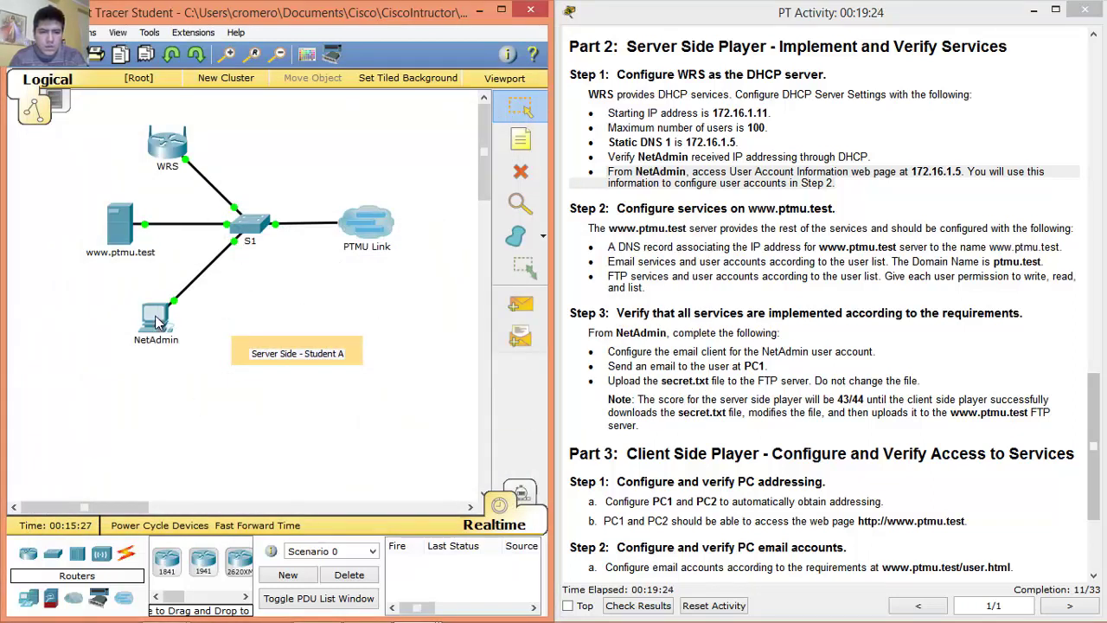
left_click(149, 322)
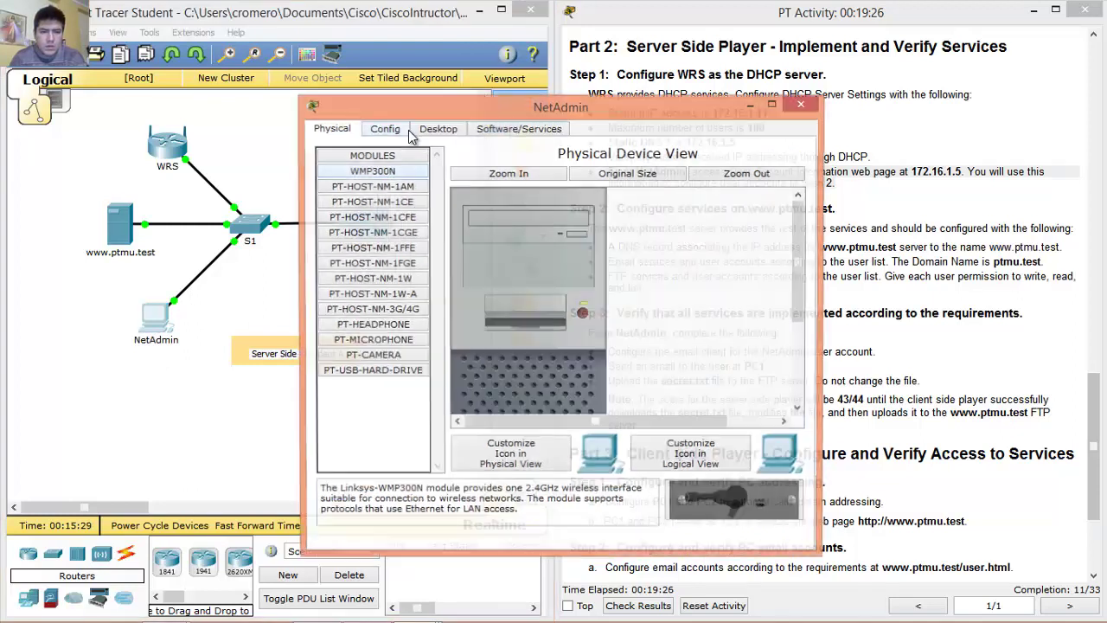
left_click(439, 129)
left_click(381, 182)
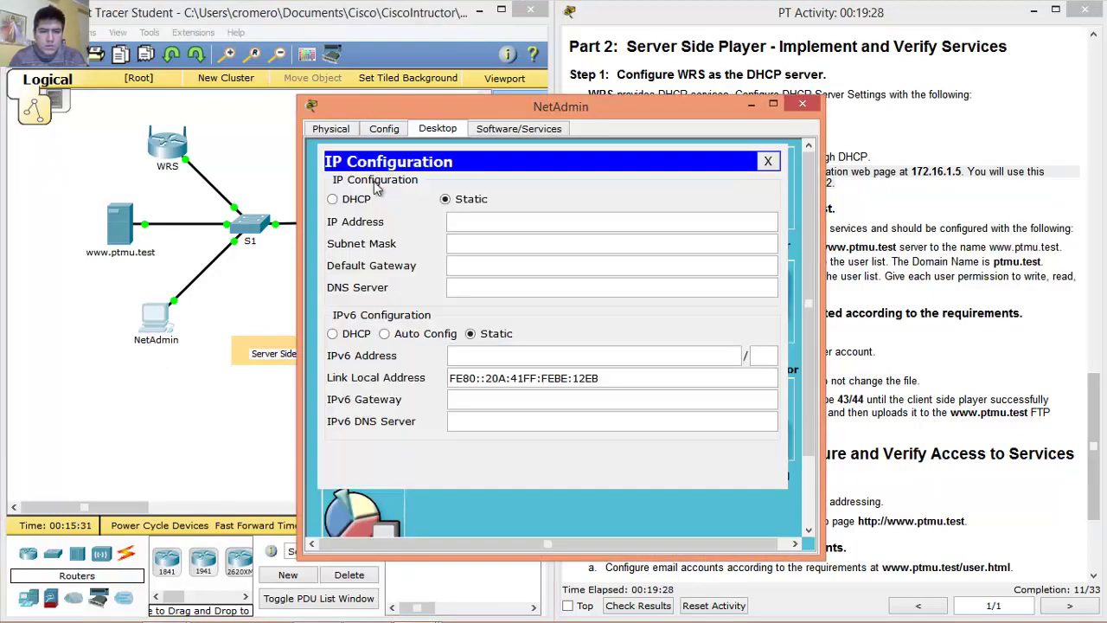
left_click(335, 199)
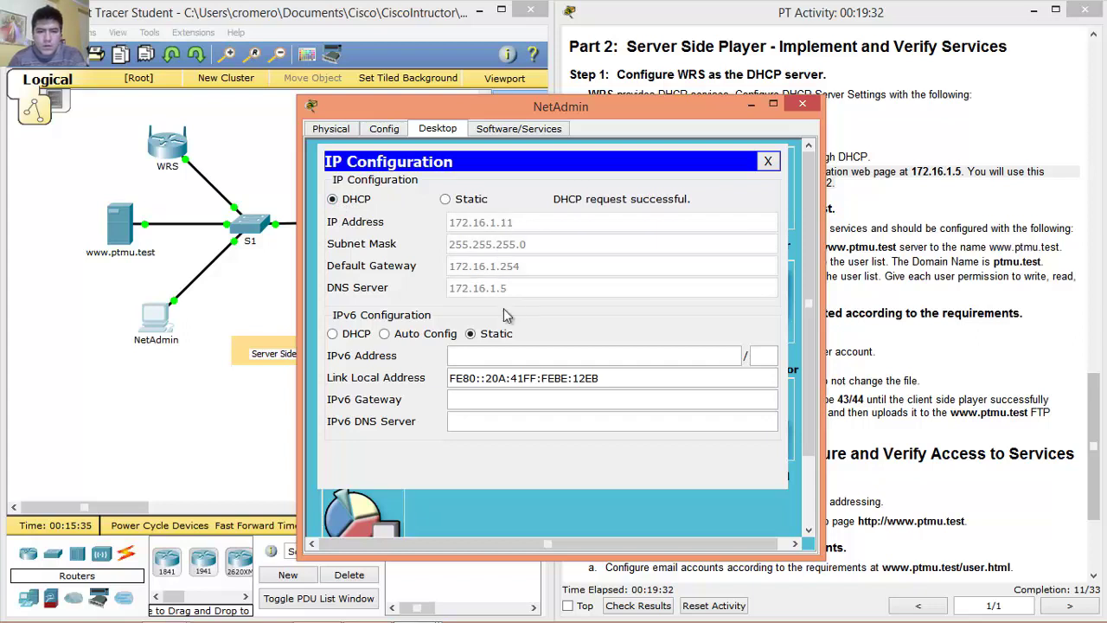
left_click(803, 105)
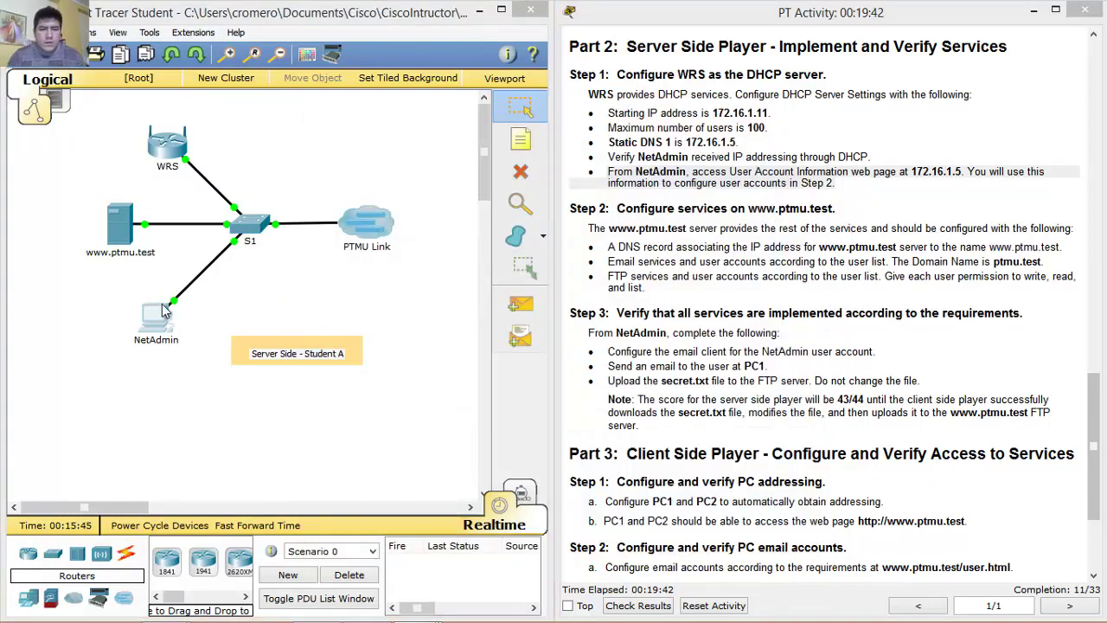
left_click(156, 316)
left_click_drag(520, 109, 447, 114)
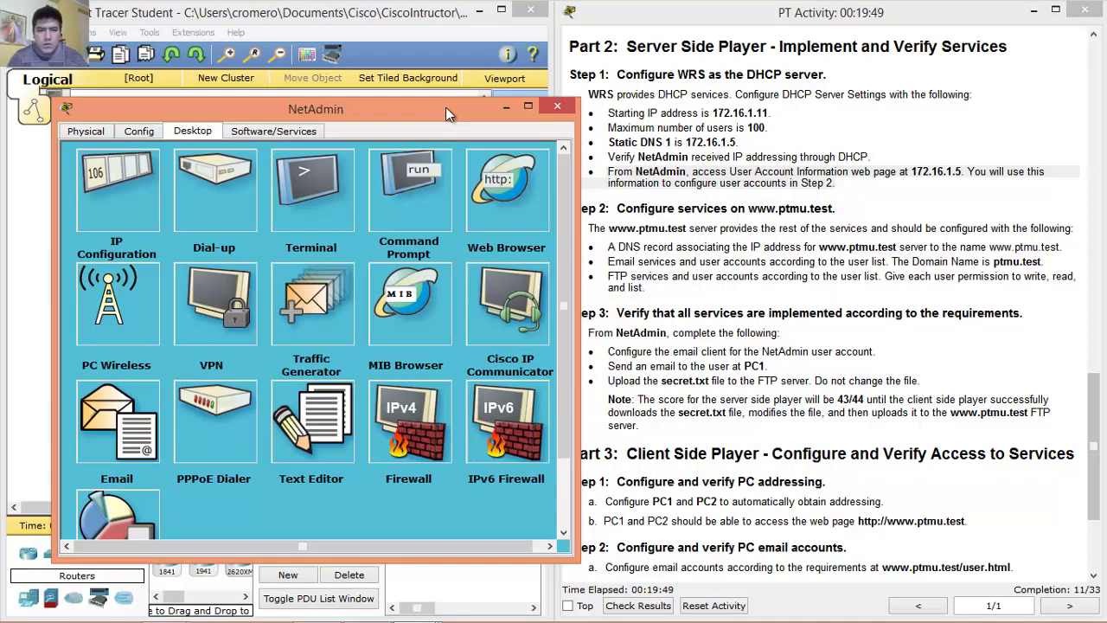
In NetAdmin's browser, load 172.16.1.5 and open the User Account Information page.
left_click(508, 197)
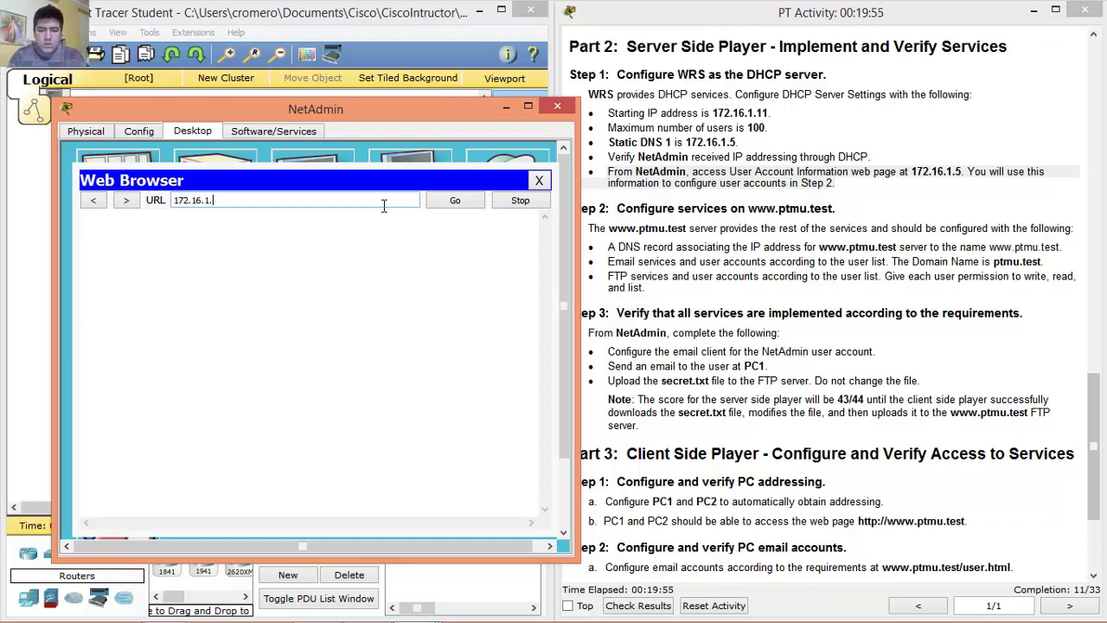
left_click(459, 205)
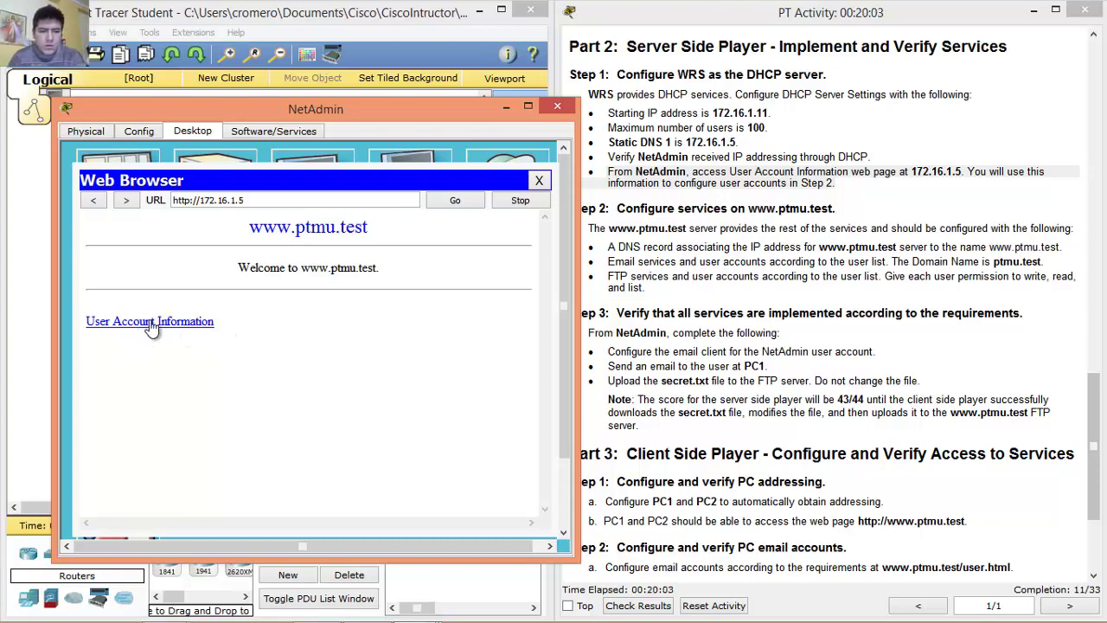
left_click(151, 326)
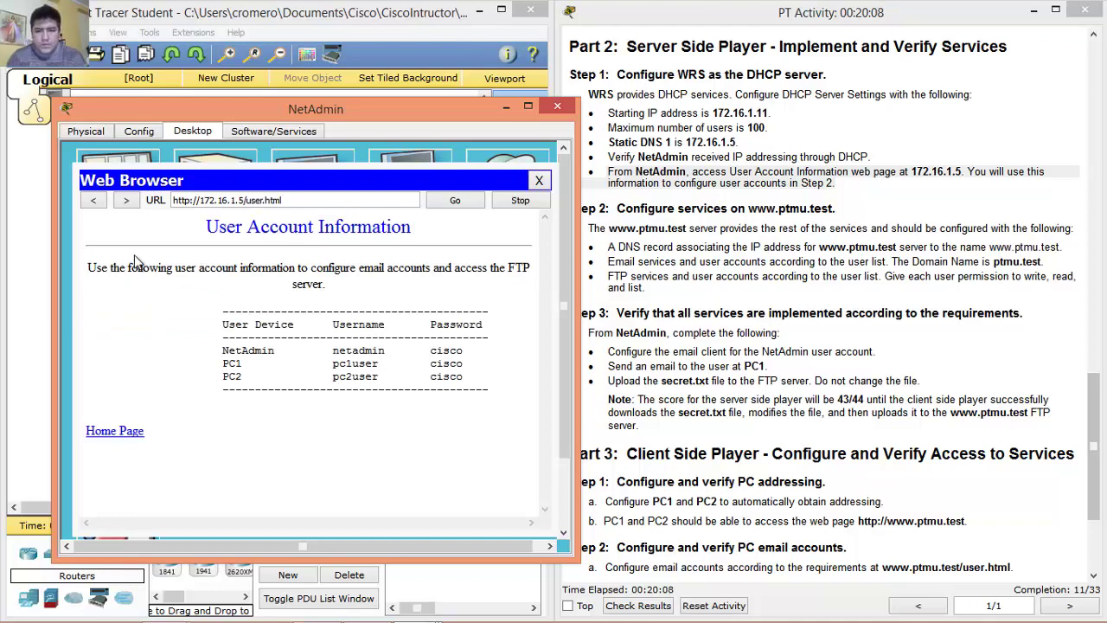
left_click_drag(90, 271, 521, 280)
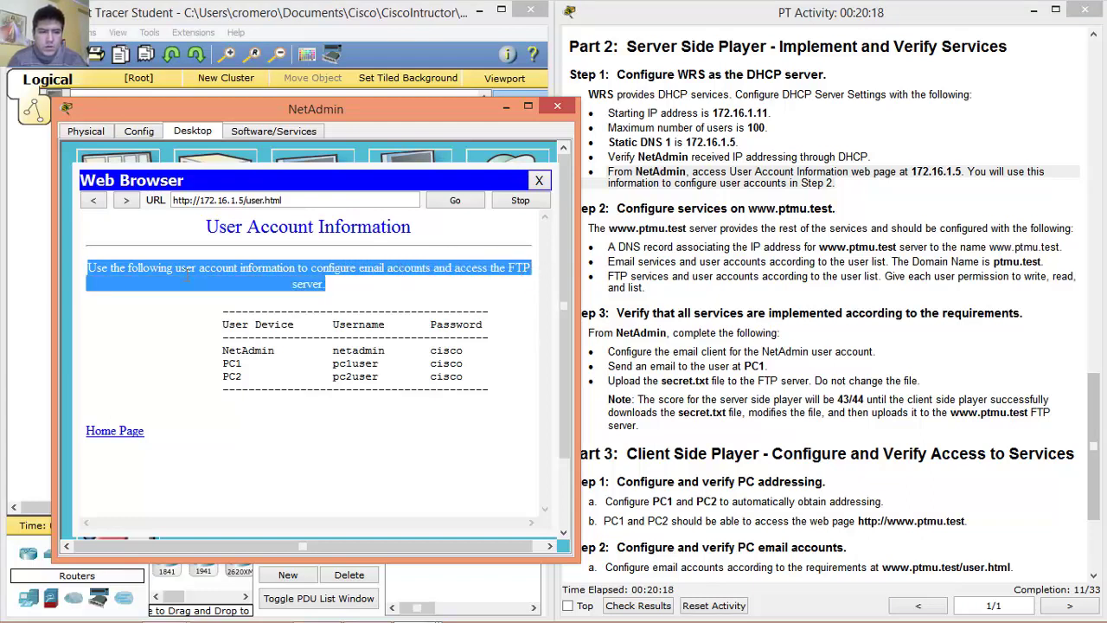
left_click(90, 272)
left_click_drag(90, 272, 495, 282)
left_click_drag(437, 109, 396, 67)
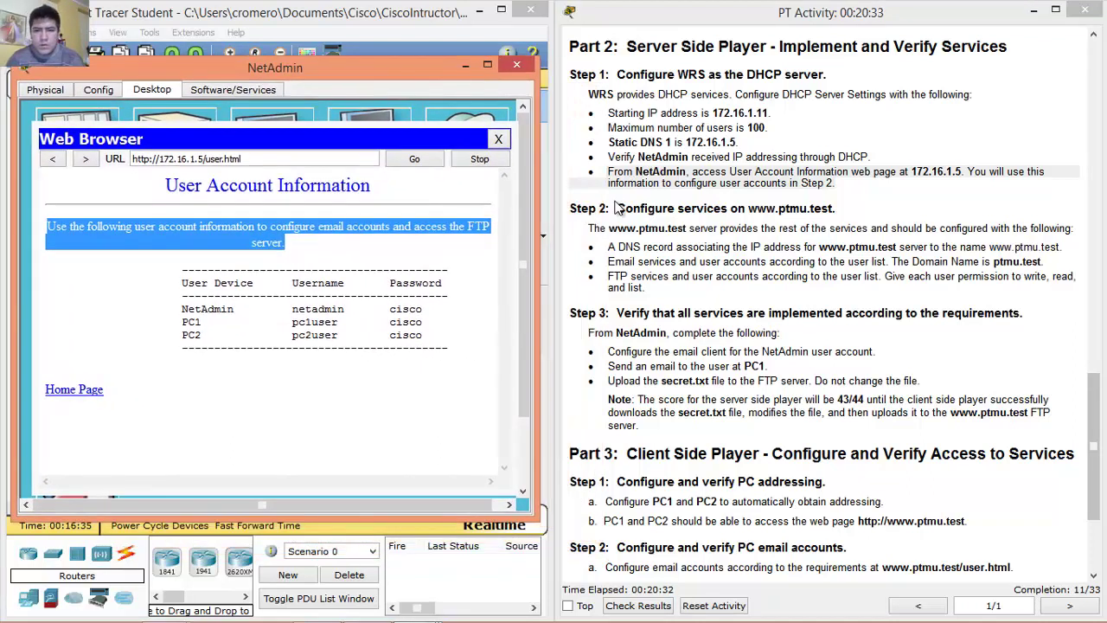
left_click(618, 208)
left_click_drag(619, 207, 838, 207)
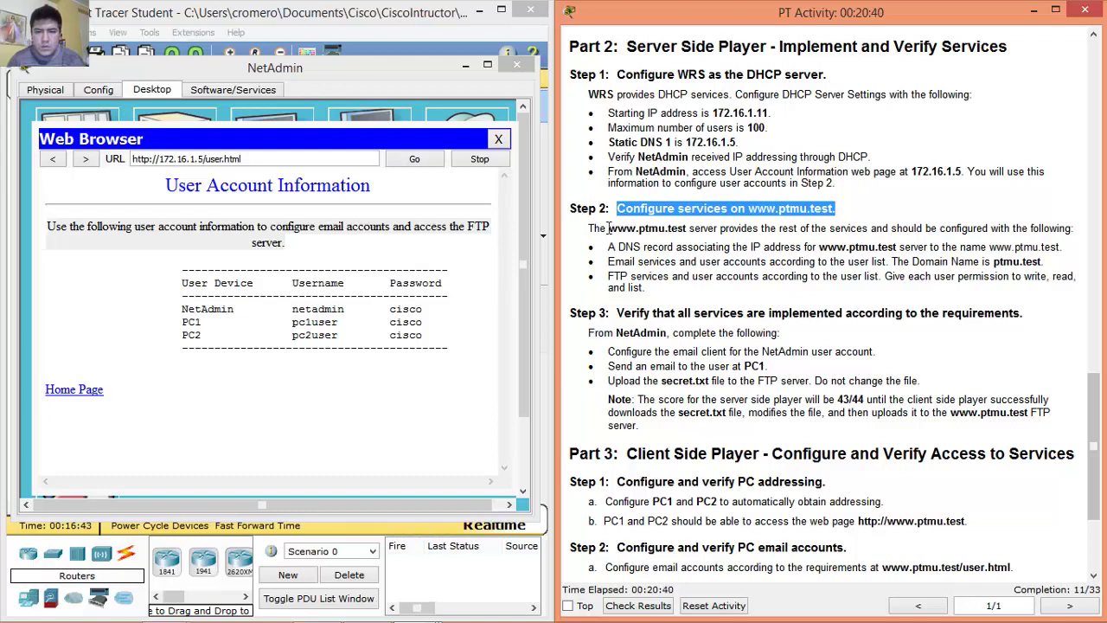
left_click_drag(592, 229, 1073, 230)
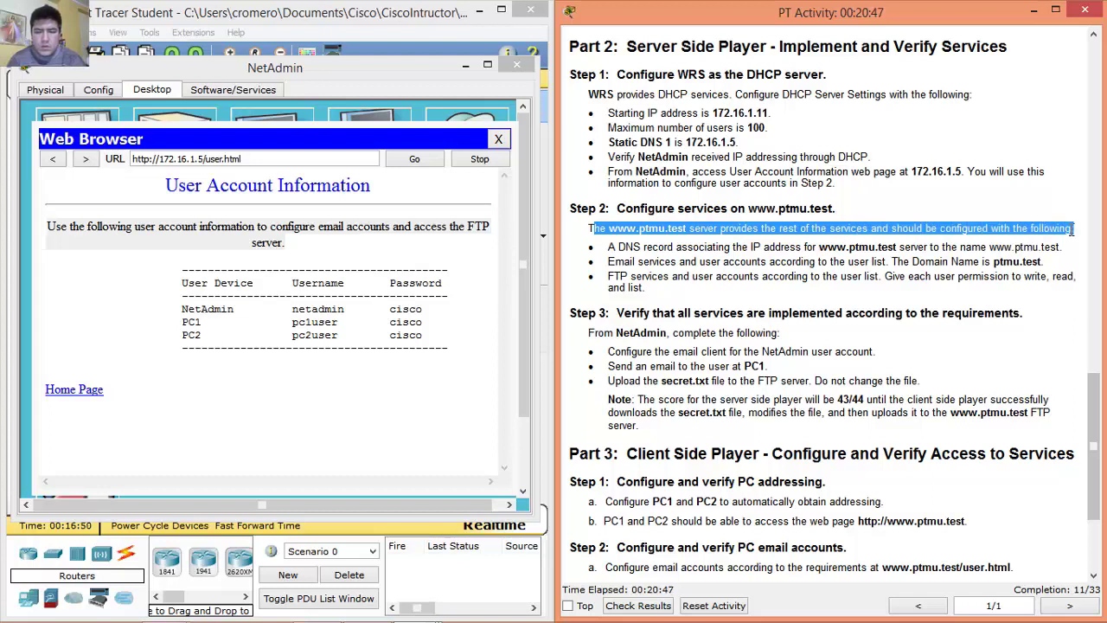
left_click(592, 230)
left_click_drag(634, 227, 1065, 223)
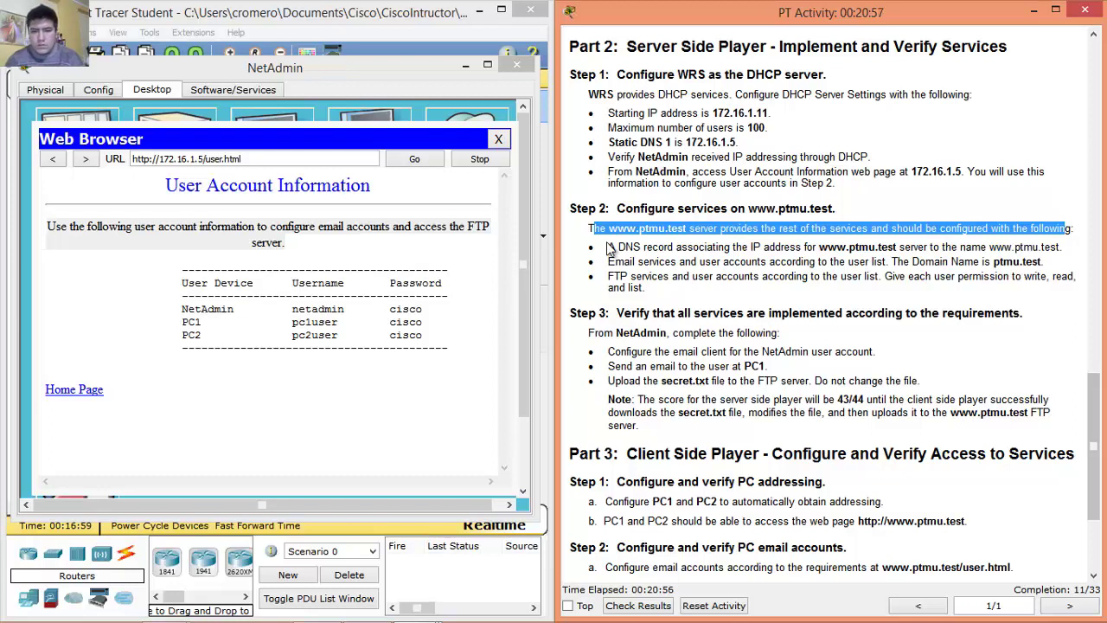
left_click_drag(610, 247, 1056, 247)
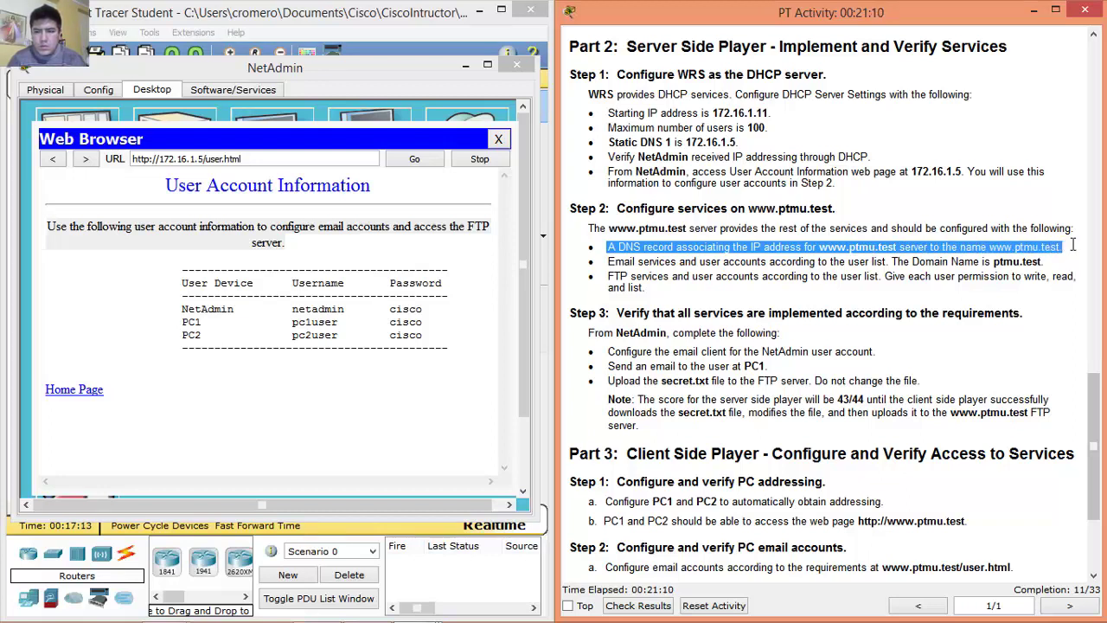
left_click(609, 261)
left_click_drag(609, 261, 1056, 260)
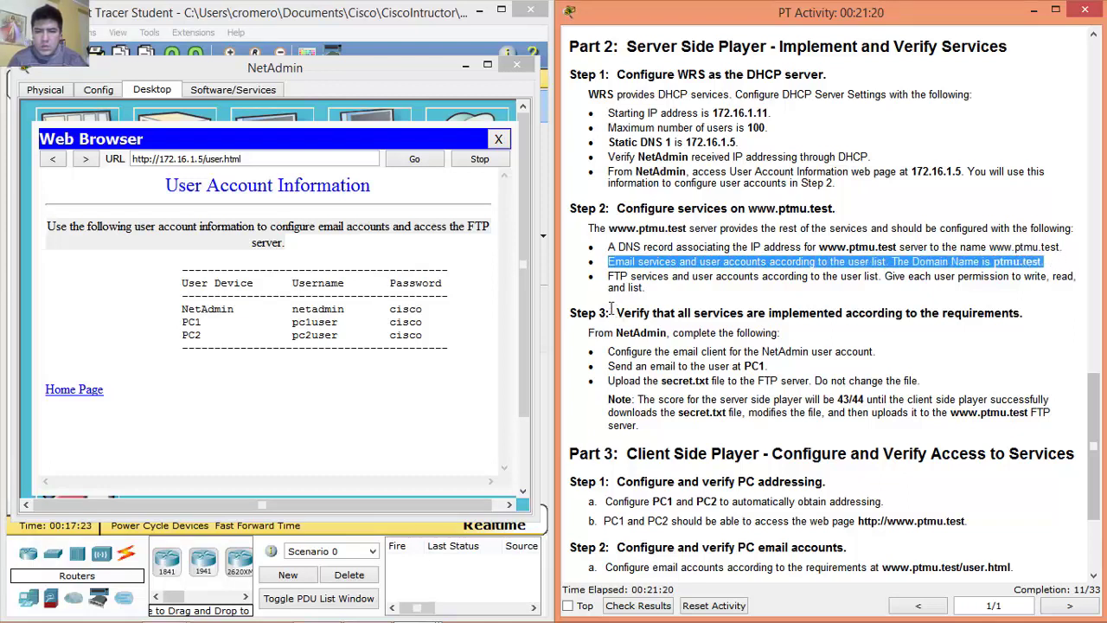
left_click_drag(609, 276, 1044, 280)
left_click(609, 248)
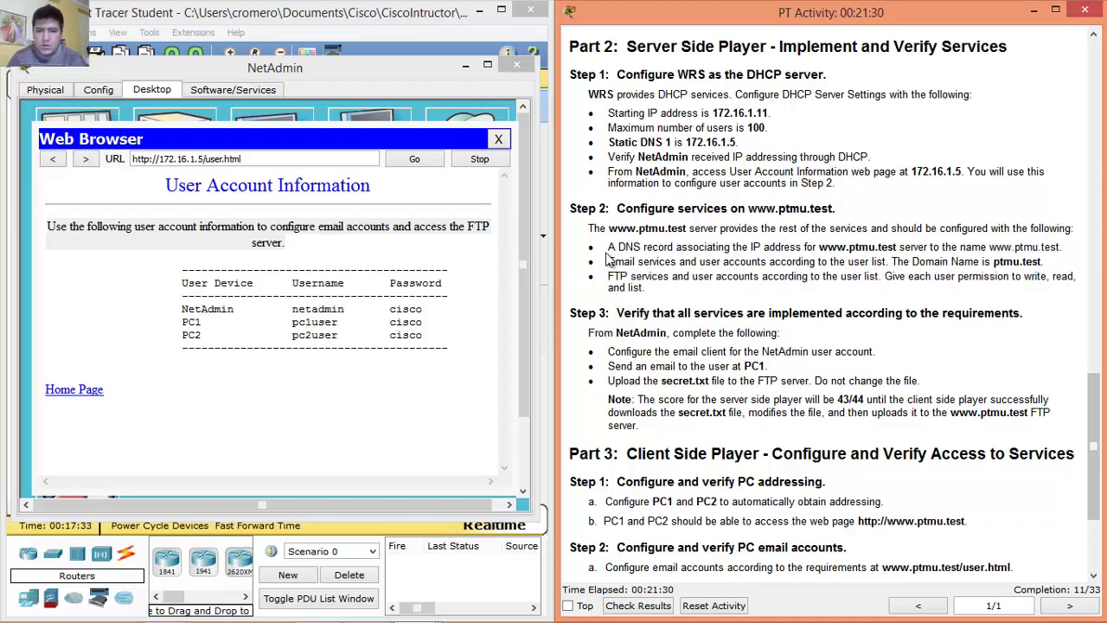
left_click_drag(609, 248, 1071, 247)
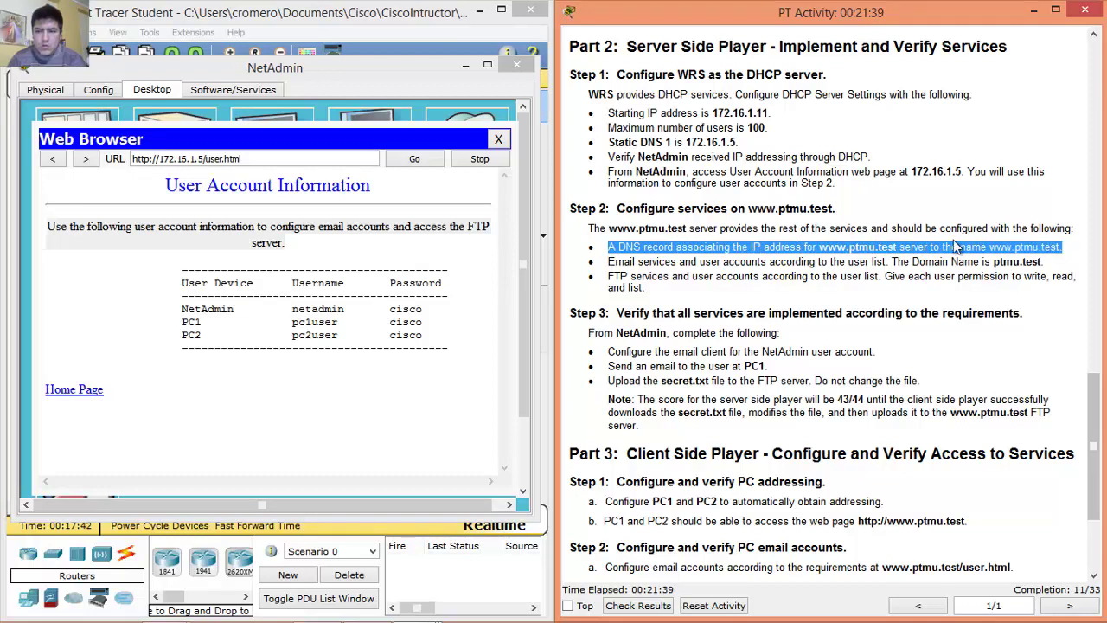
left_click(611, 258)
left_click_drag(641, 269, 1070, 263)
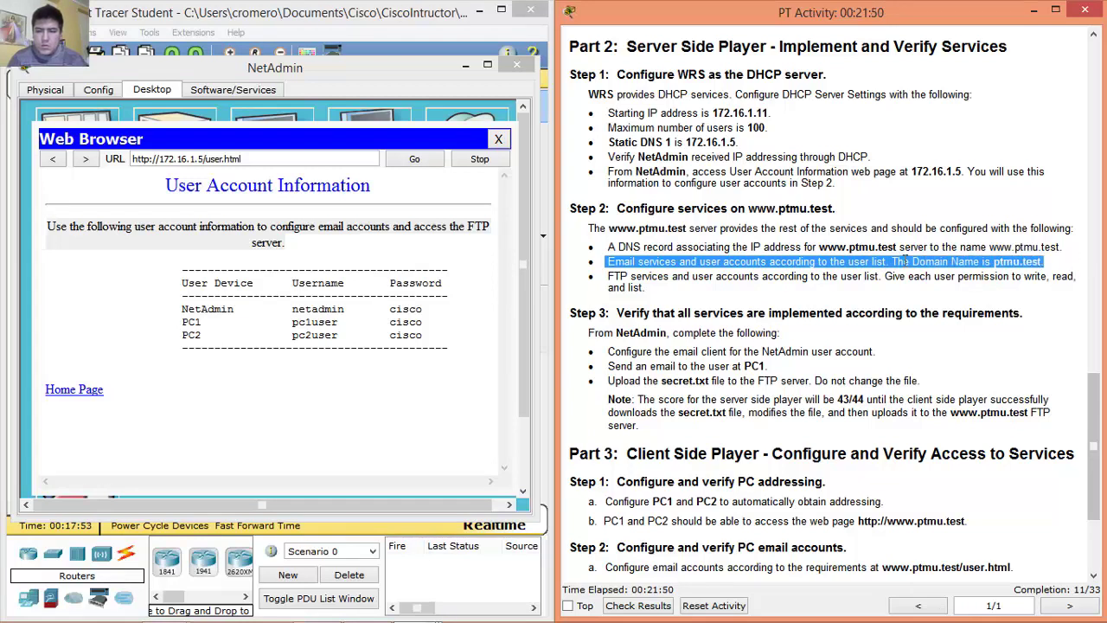
left_click(608, 277)
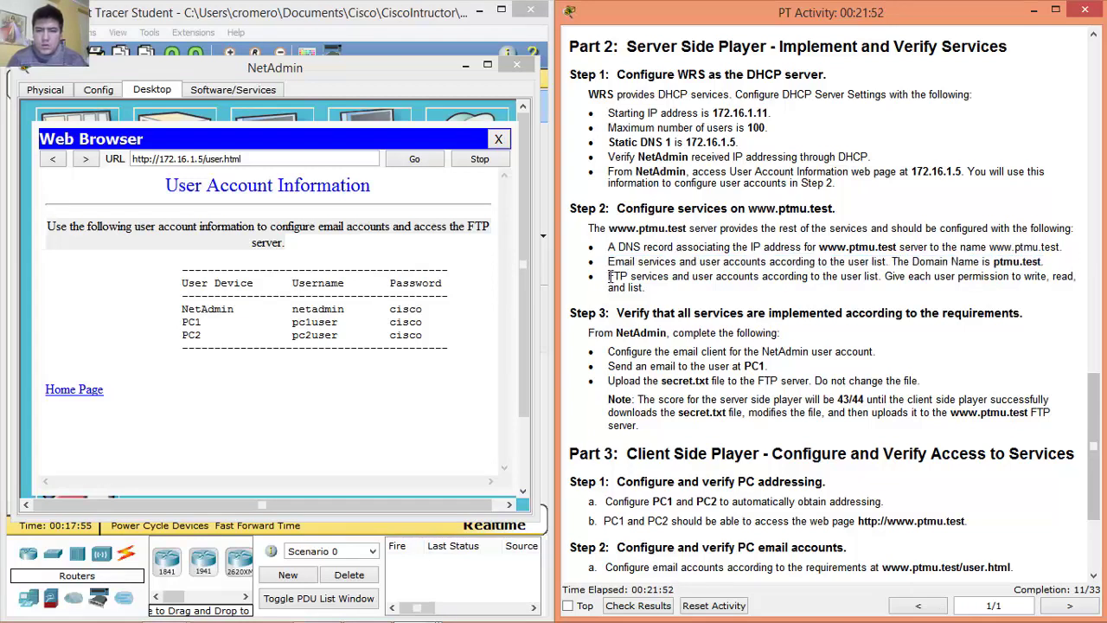
left_click_drag(611, 276, 843, 276)
left_click_drag(887, 276, 1068, 285)
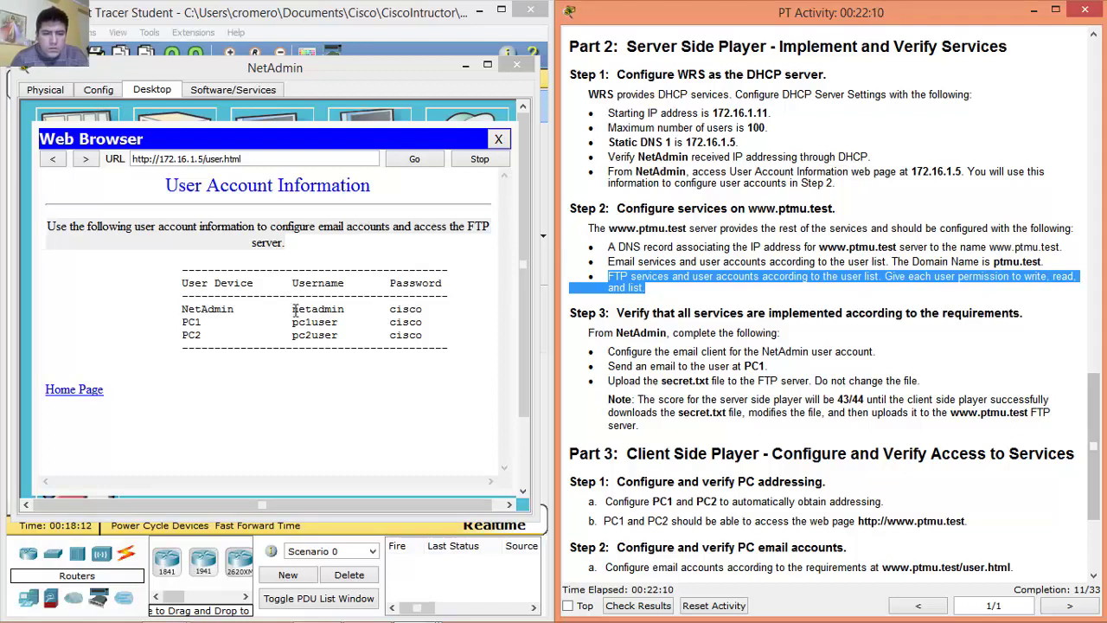
Review the netadmin, PC1 and PC2 rows of the user account table.
left_click_drag(290, 309, 445, 312)
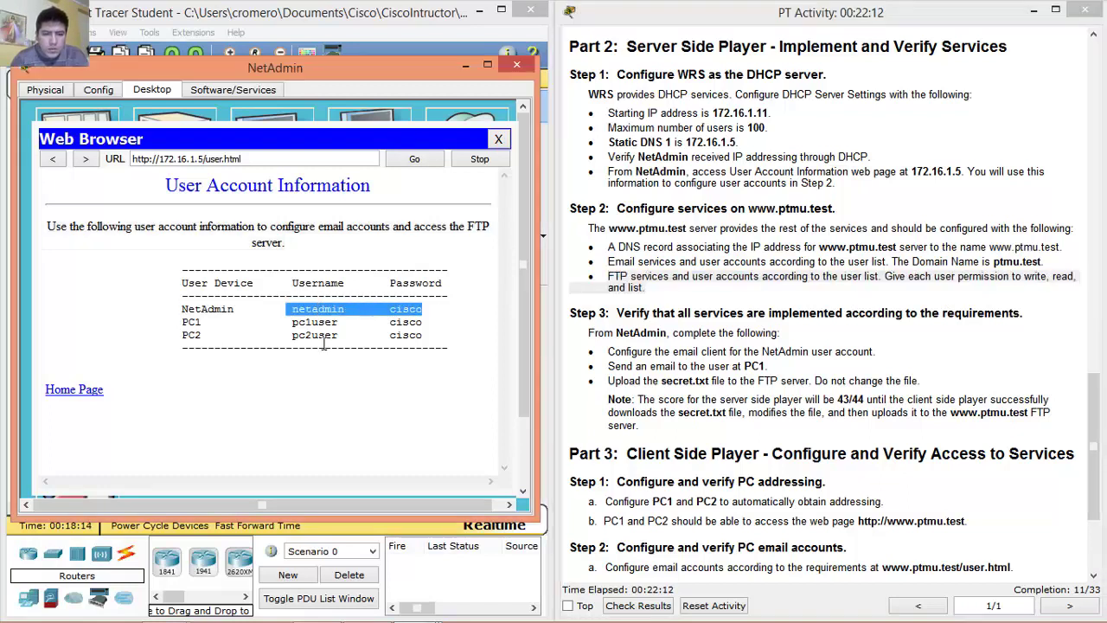
left_click_drag(294, 321, 426, 324)
left_click_drag(294, 335, 433, 335)
left_click(299, 309)
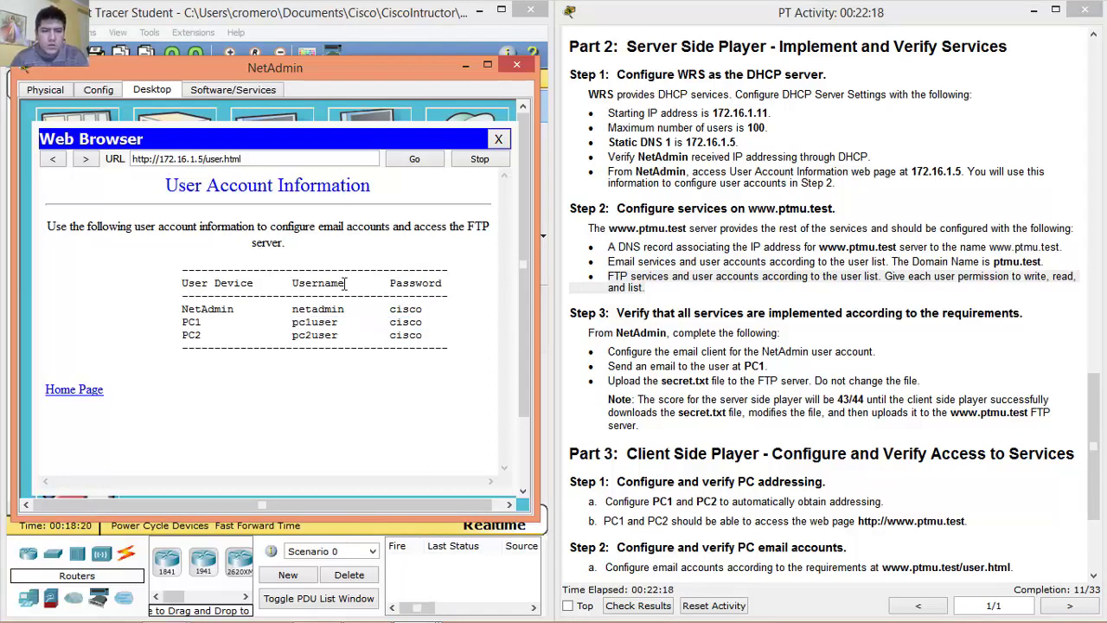
Close NetAdmin's web browser and its device window.
left_click(499, 138)
left_click(467, 130)
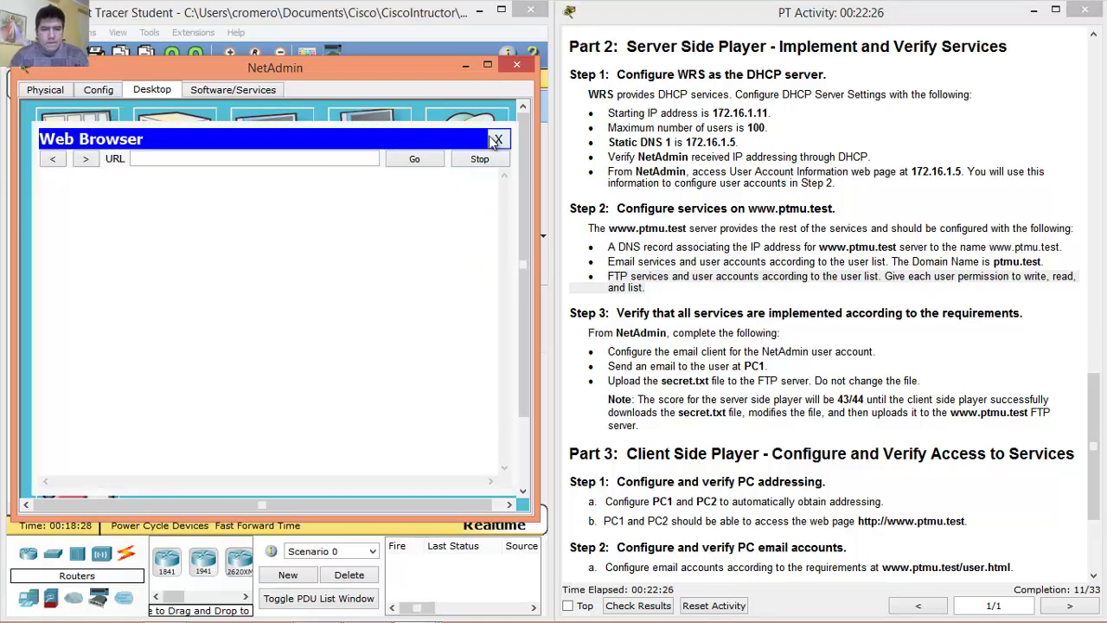
left_click(499, 139)
left_click(517, 64)
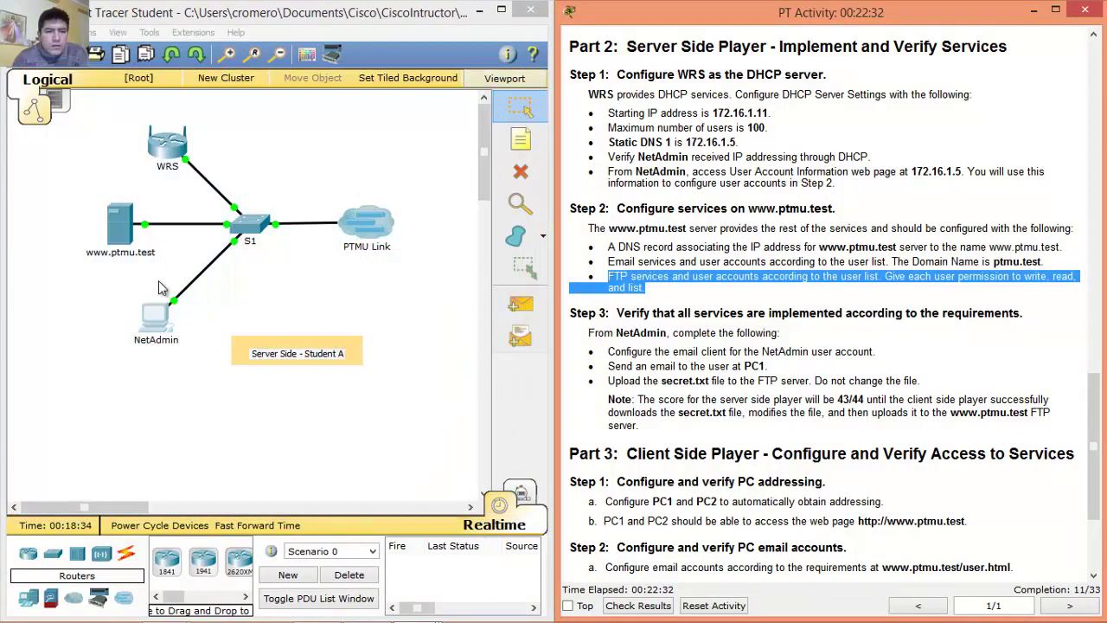
left_click(122, 227)
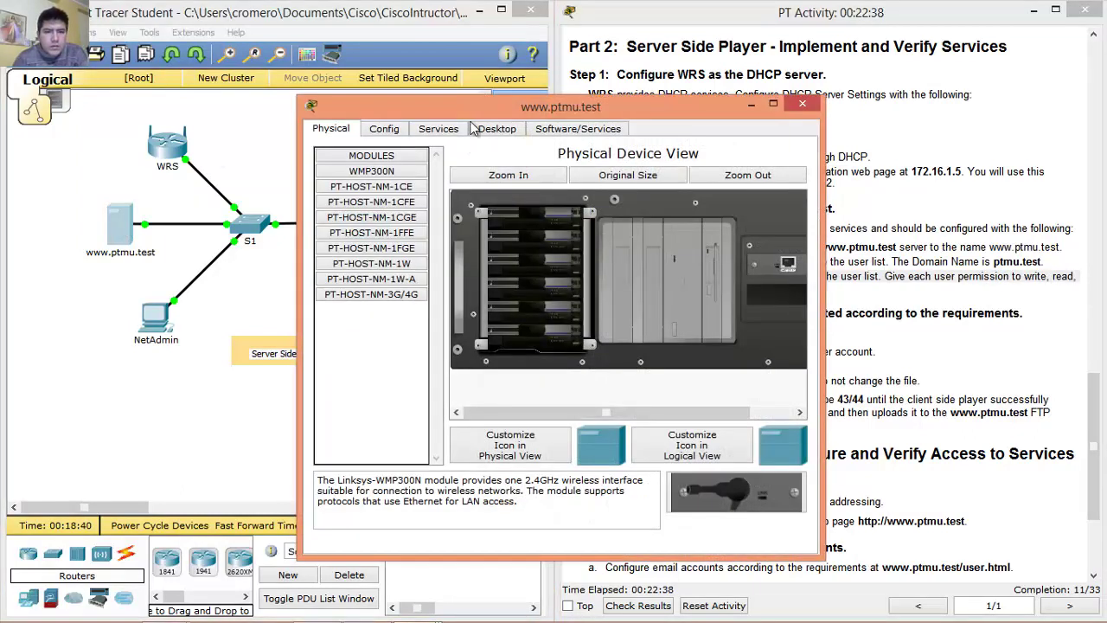
left_click_drag(488, 108, 212, 86)
left_click(162, 106)
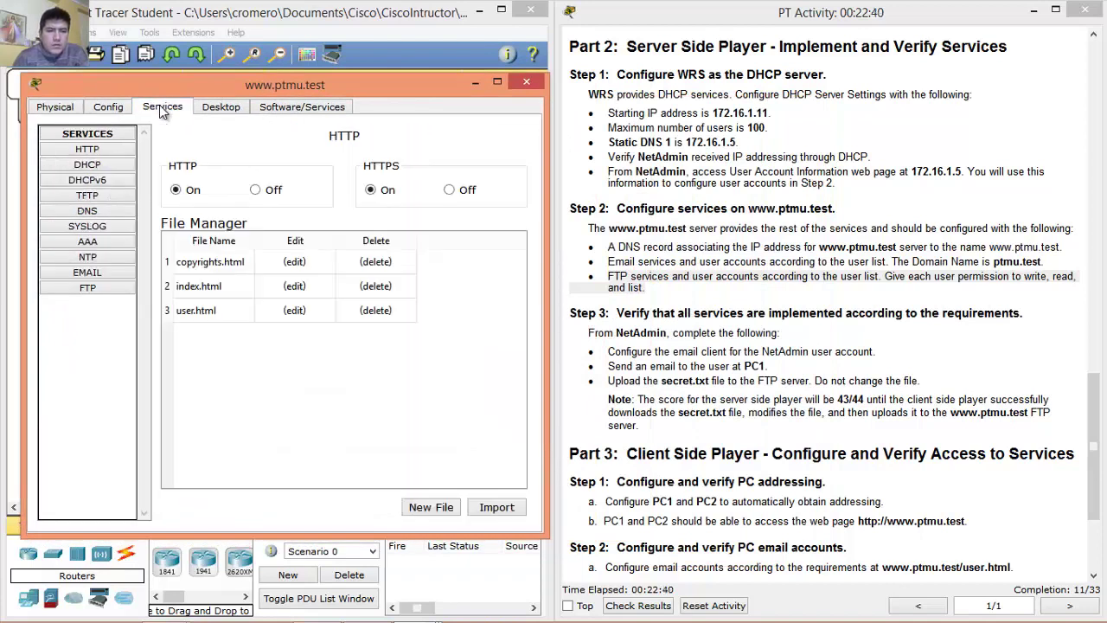
left_click(121, 214)
left_click(309, 212)
type("www.p")
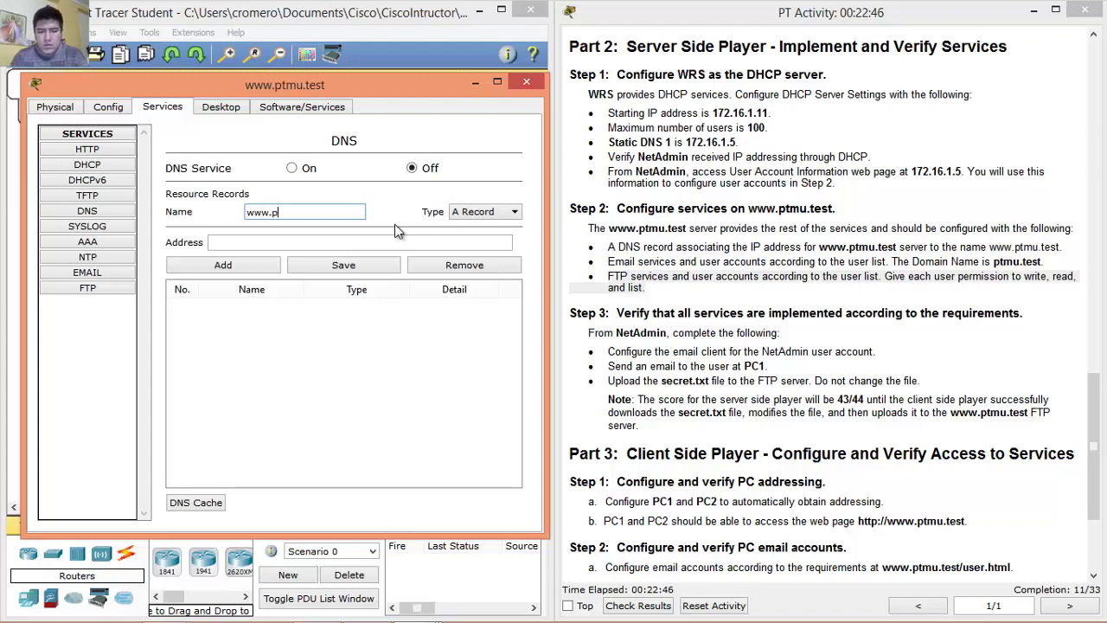
type("tmu.test")
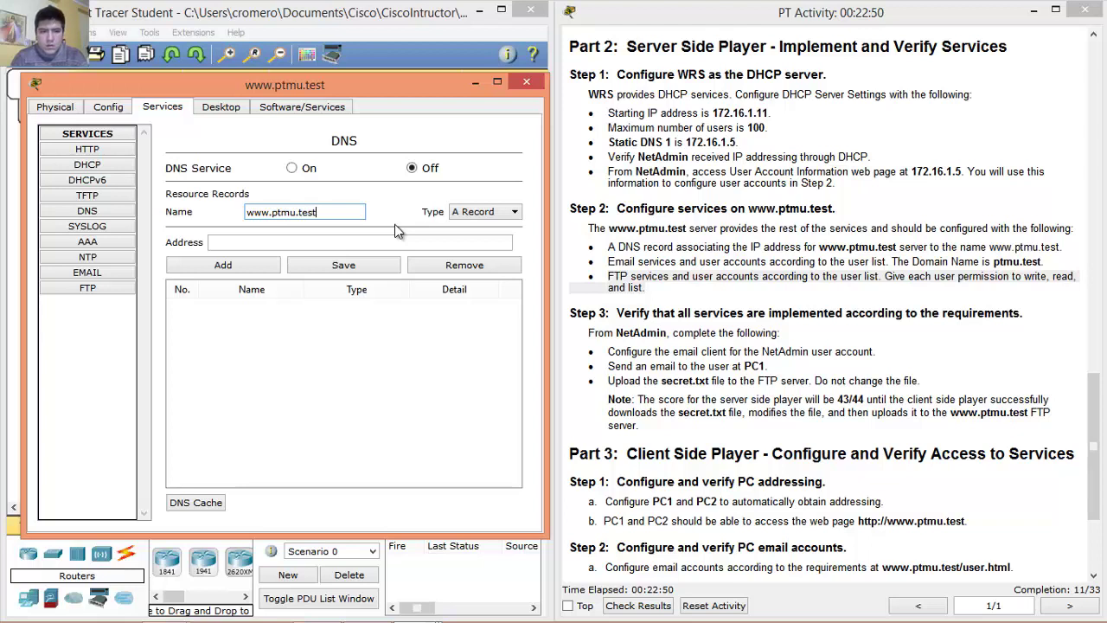
left_click(334, 243)
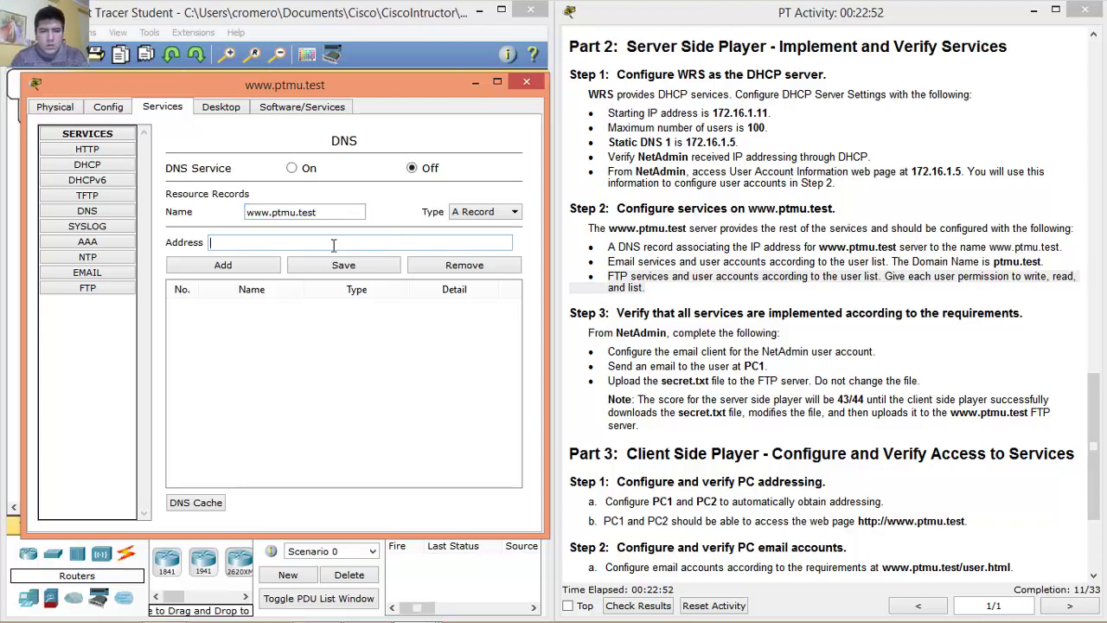
Copy the server's IP address 172.16.1.5 from its IP configuration.
left_click(219, 110)
left_click(122, 153)
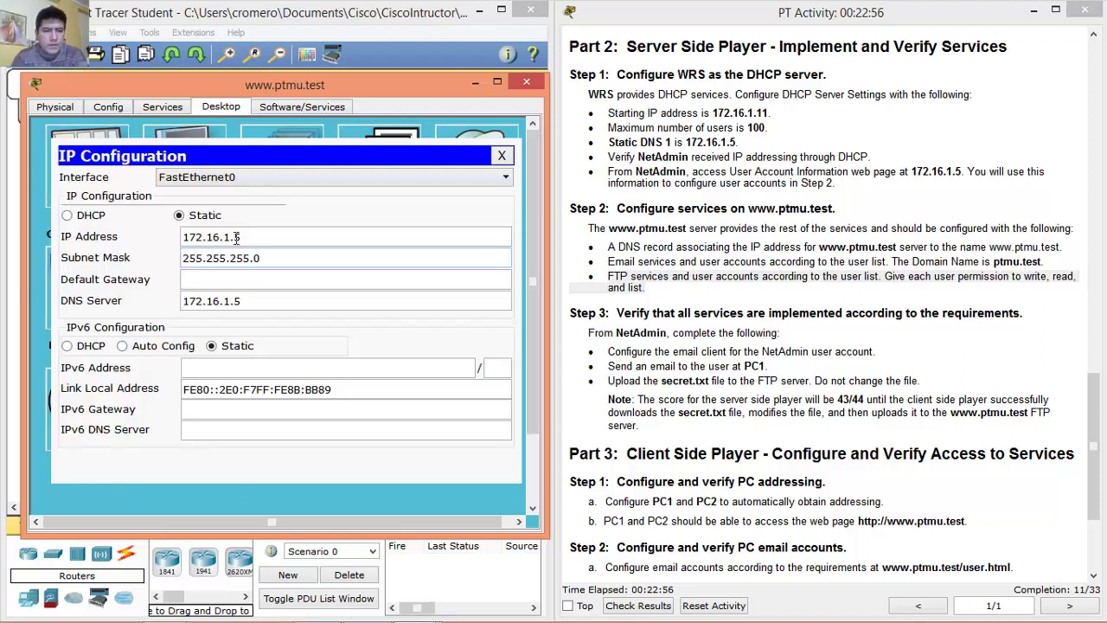
left_click_drag(249, 237, 171, 245)
right_click(196, 232)
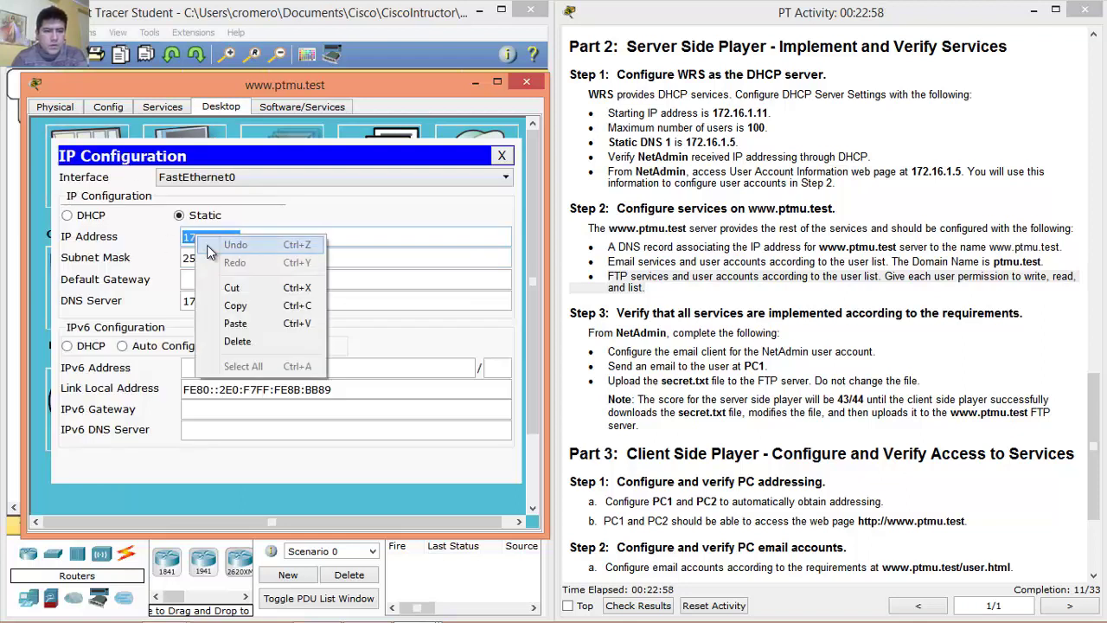
left_click(232, 306)
left_click(500, 155)
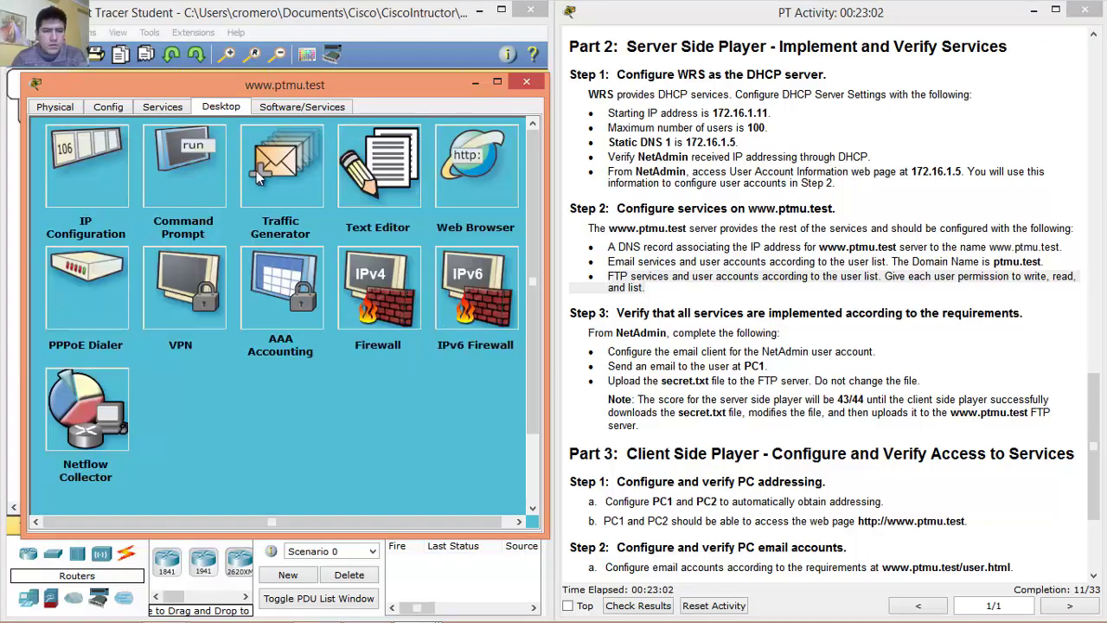
left_click(163, 107)
key("ctrl+v")
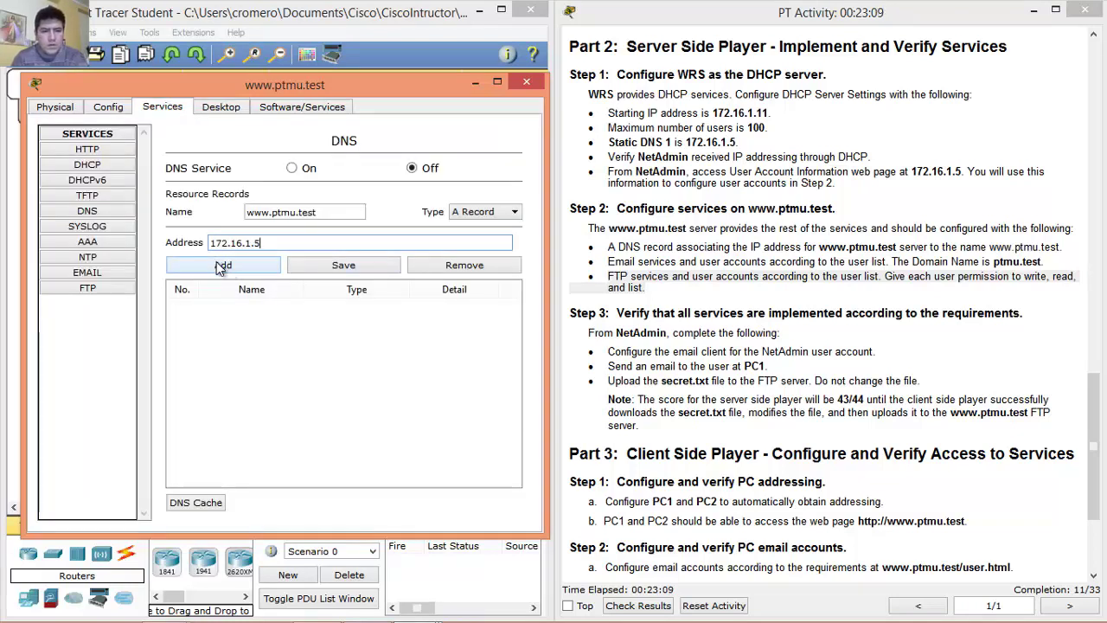
left_click(221, 266)
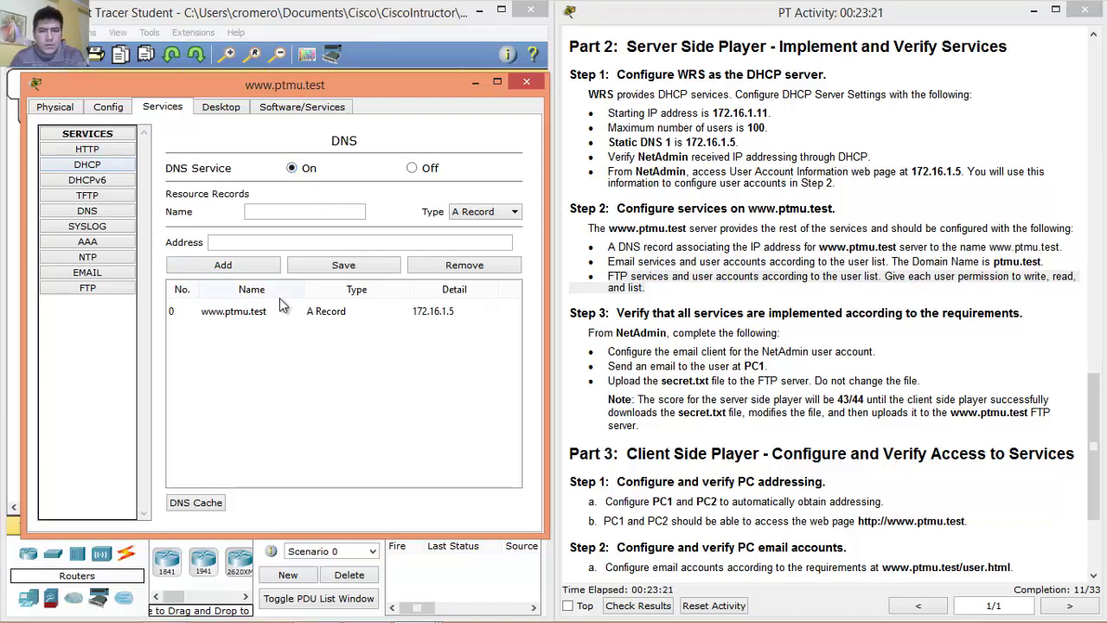
left_click(116, 274)
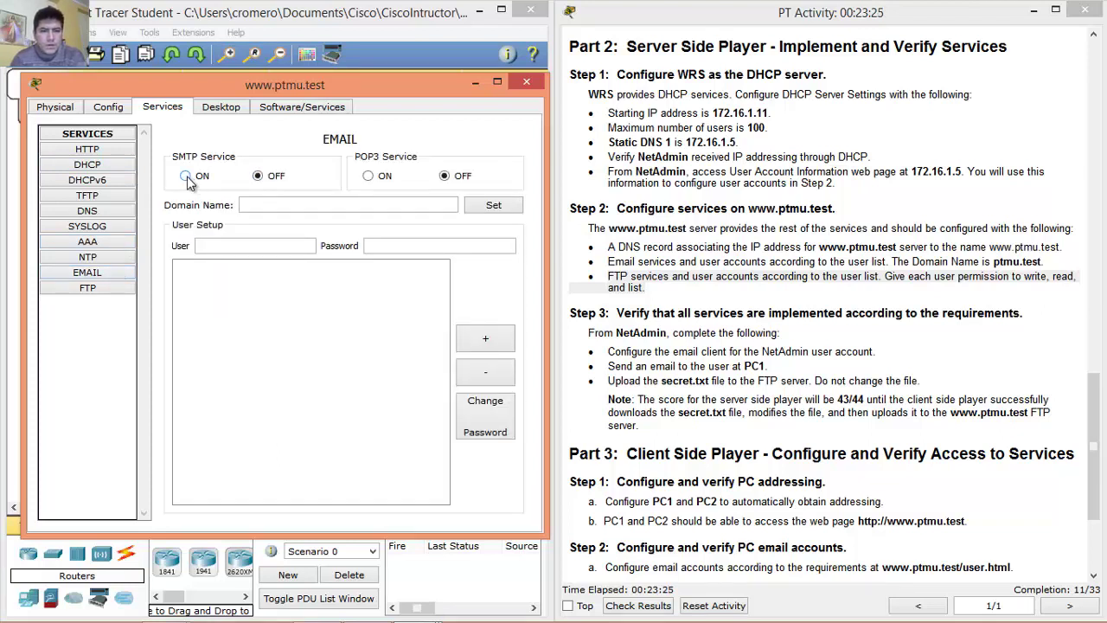
Set the server's email domain name to ptmu.test.
left_click(273, 246)
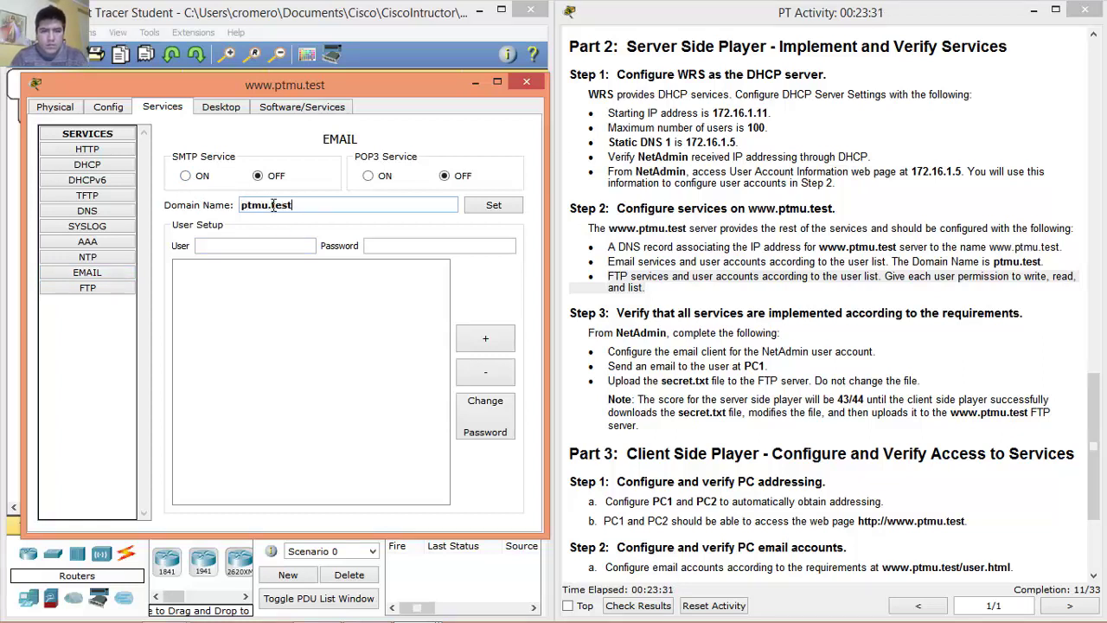
left_click_drag(993, 261, 1045, 260)
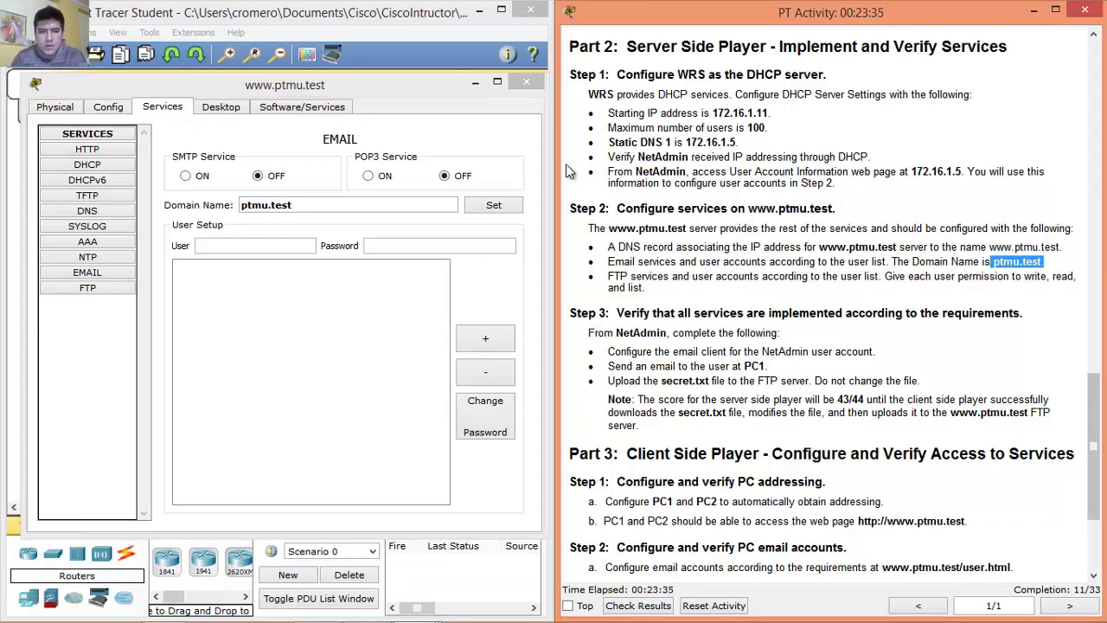
left_click(434, 202)
left_click(492, 205)
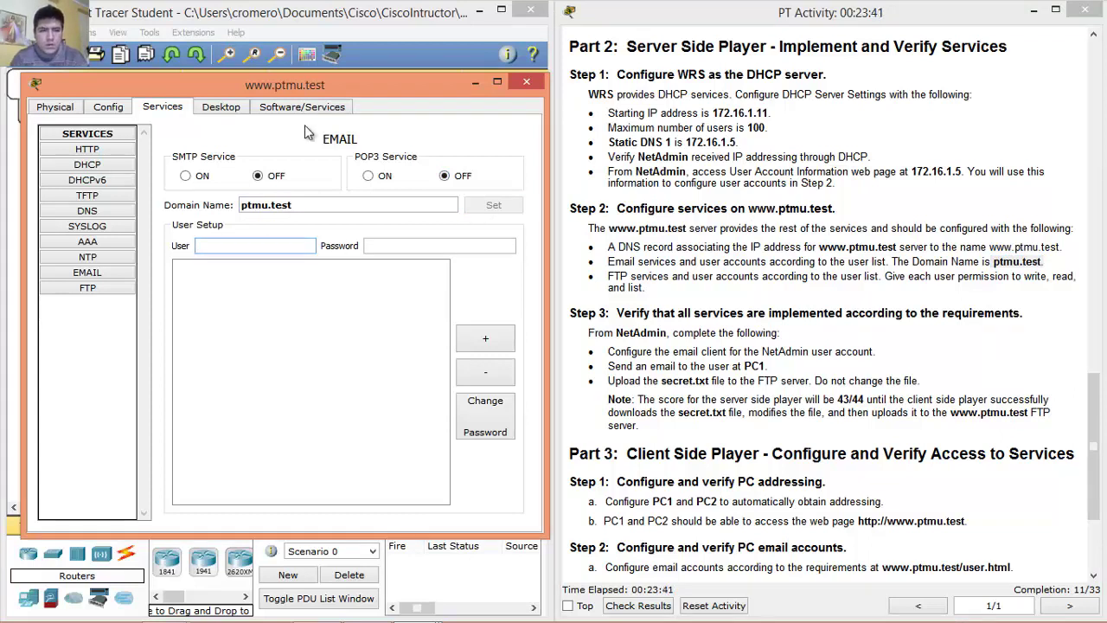
Browse NetAdmin to 172.16.1.5 and view the User Account Information page.
left_click(395, 30)
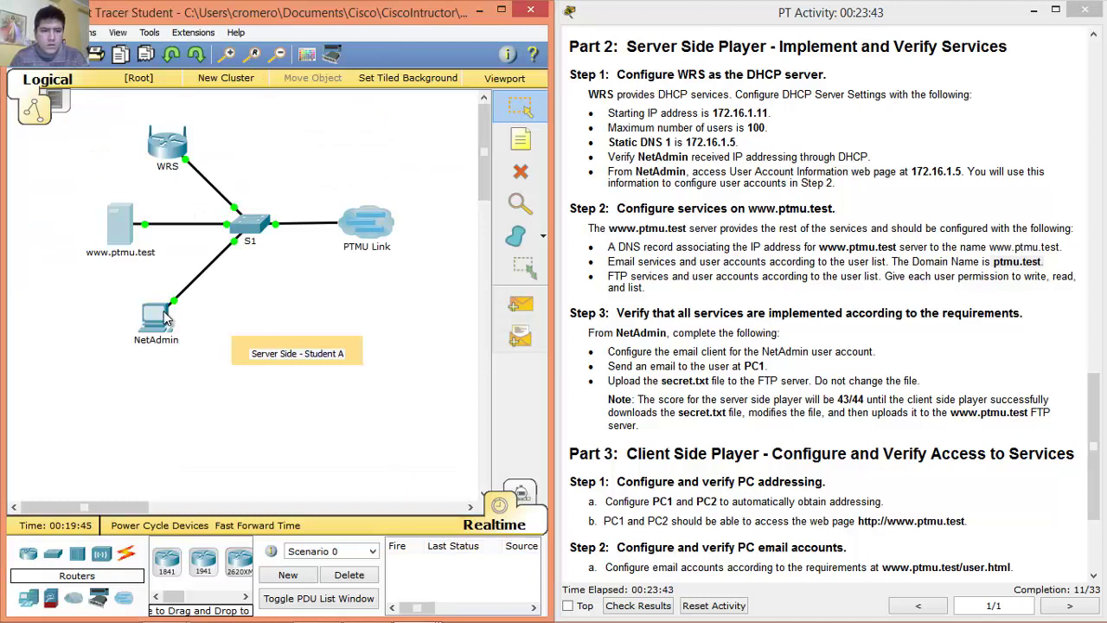
left_click(164, 308)
left_click(727, 192)
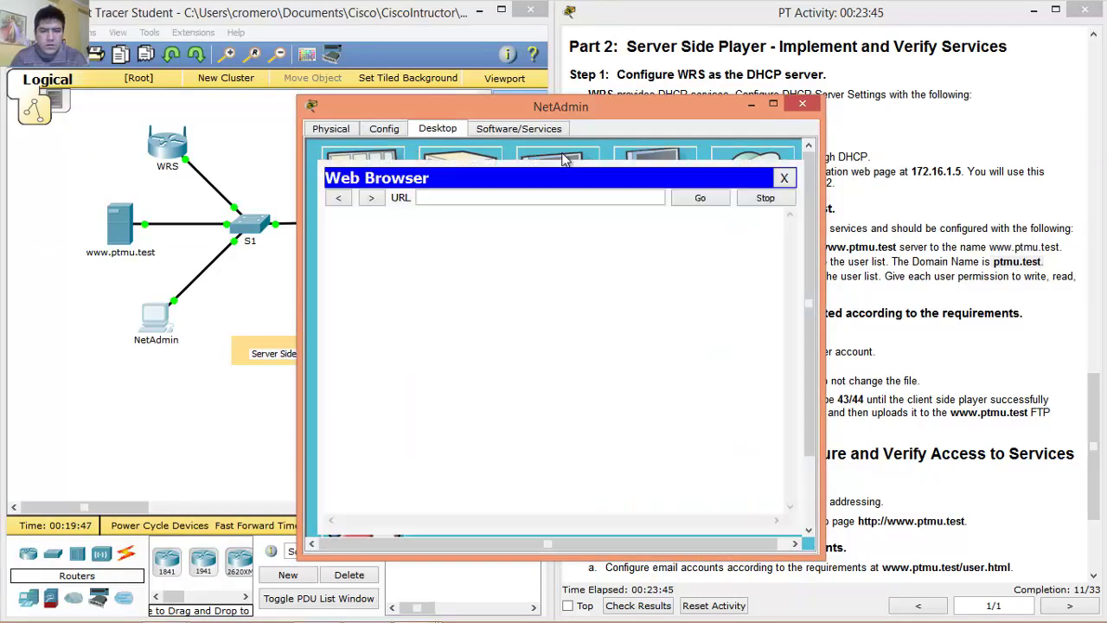
type("1")
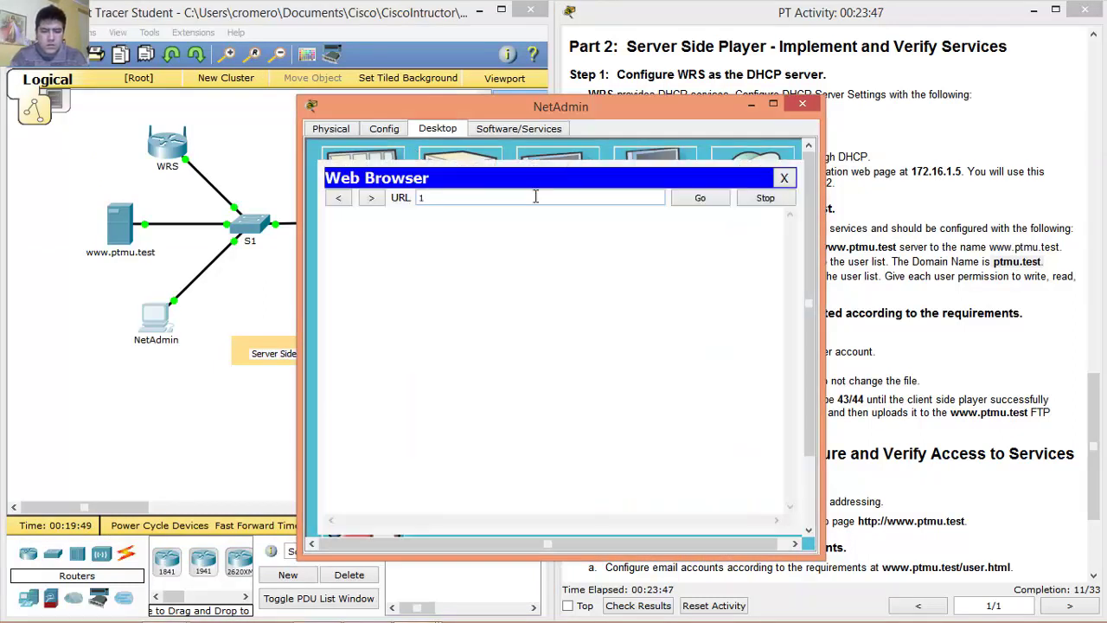
type("72.16.1.5")
left_click(698, 199)
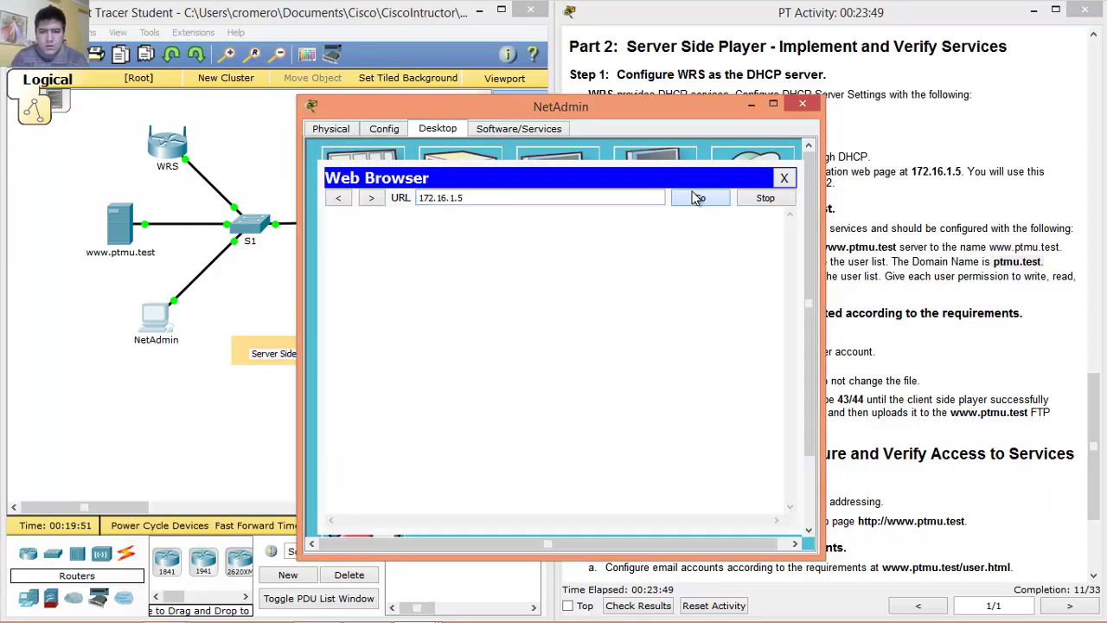
left_click(452, 319)
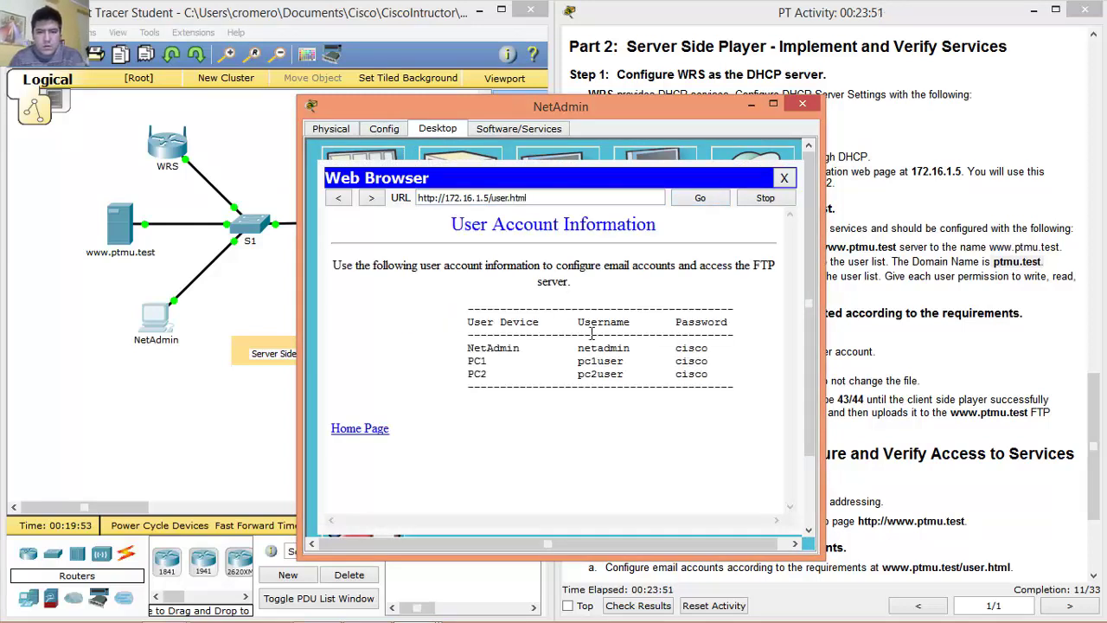
left_click_drag(629, 347, 705, 347)
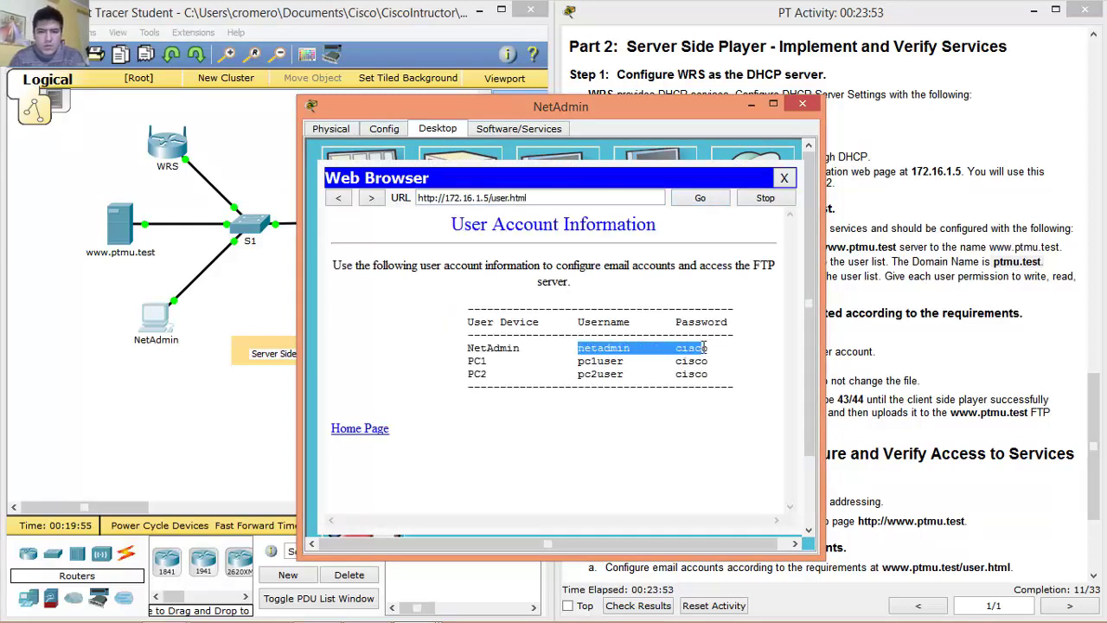
left_click(121, 240)
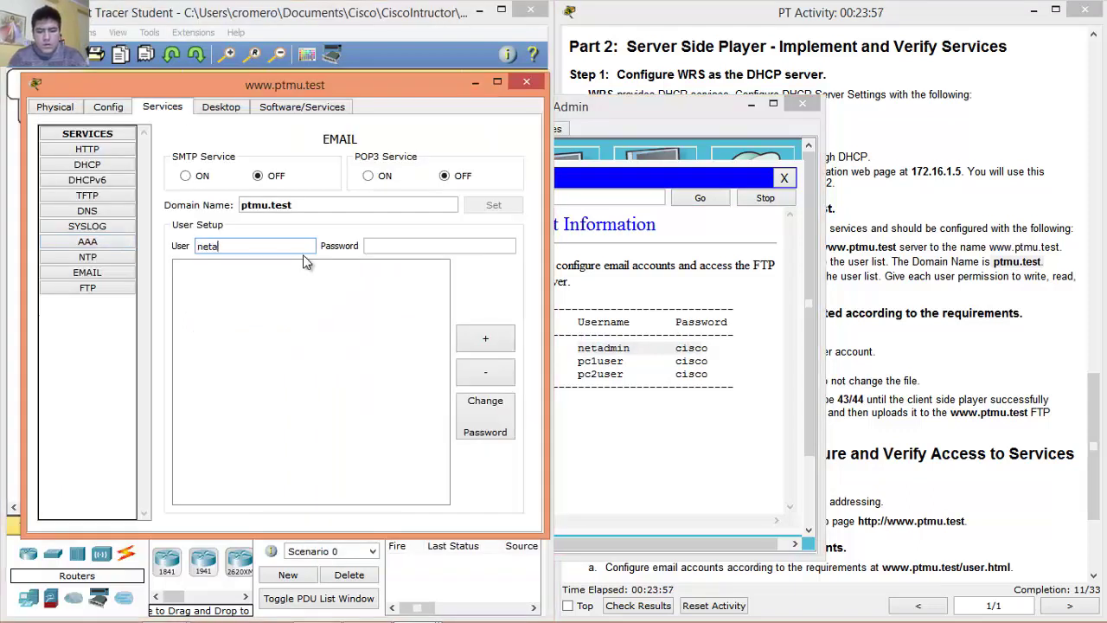
Add the netadmin, pc1user and pc2user email accounts with their passwords.
key("Tab")
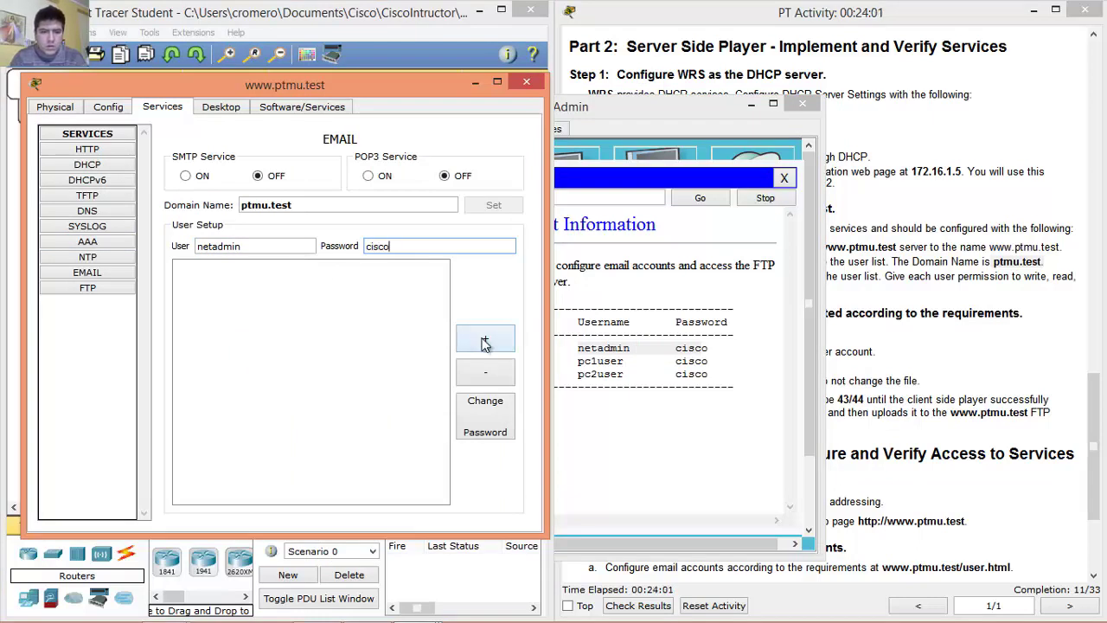
left_click(484, 342)
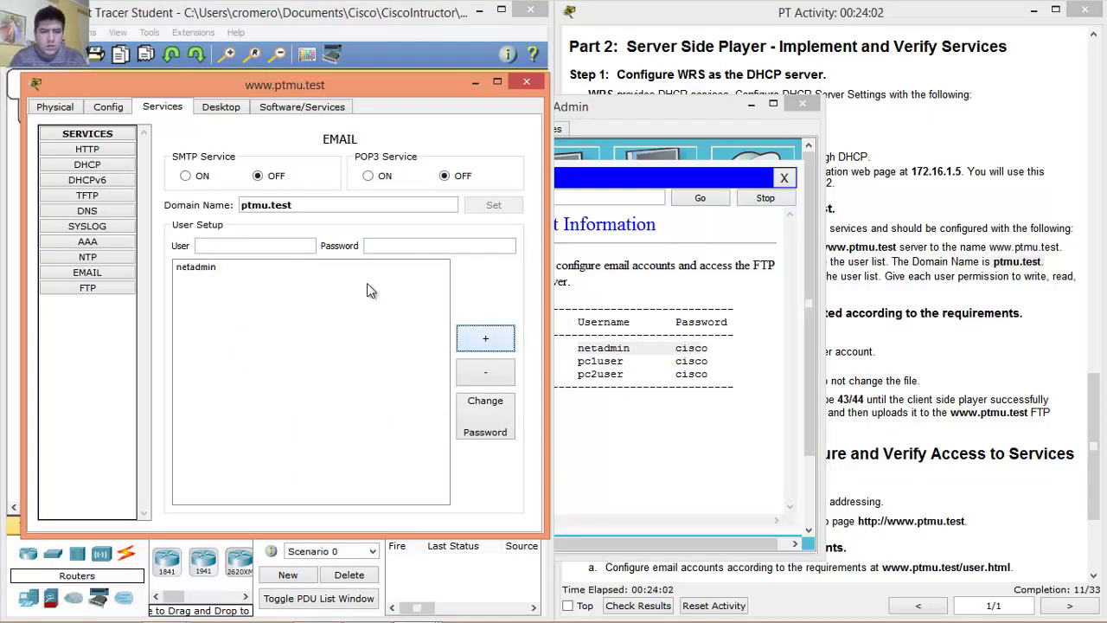
left_click(269, 249)
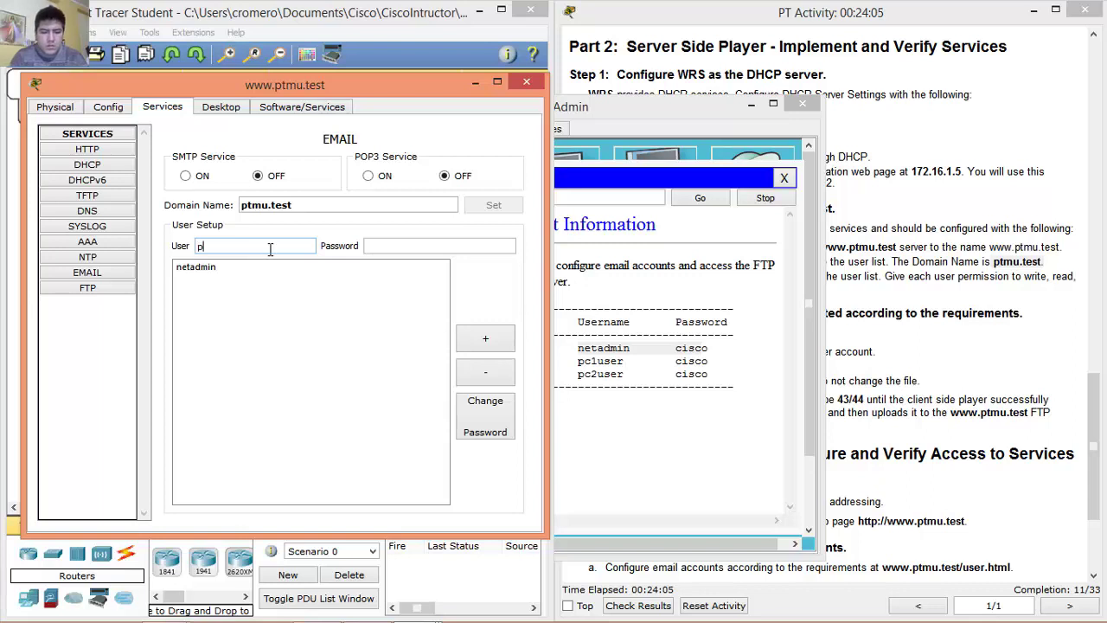
key("Tab")
type("cisco")
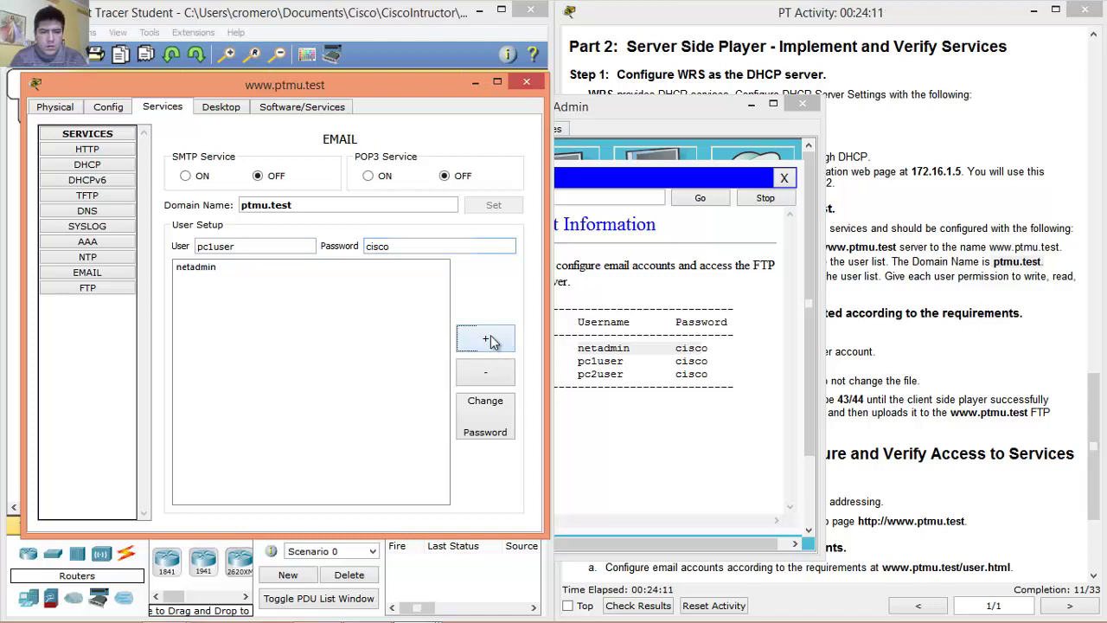
left_click(489, 340)
left_click(282, 246)
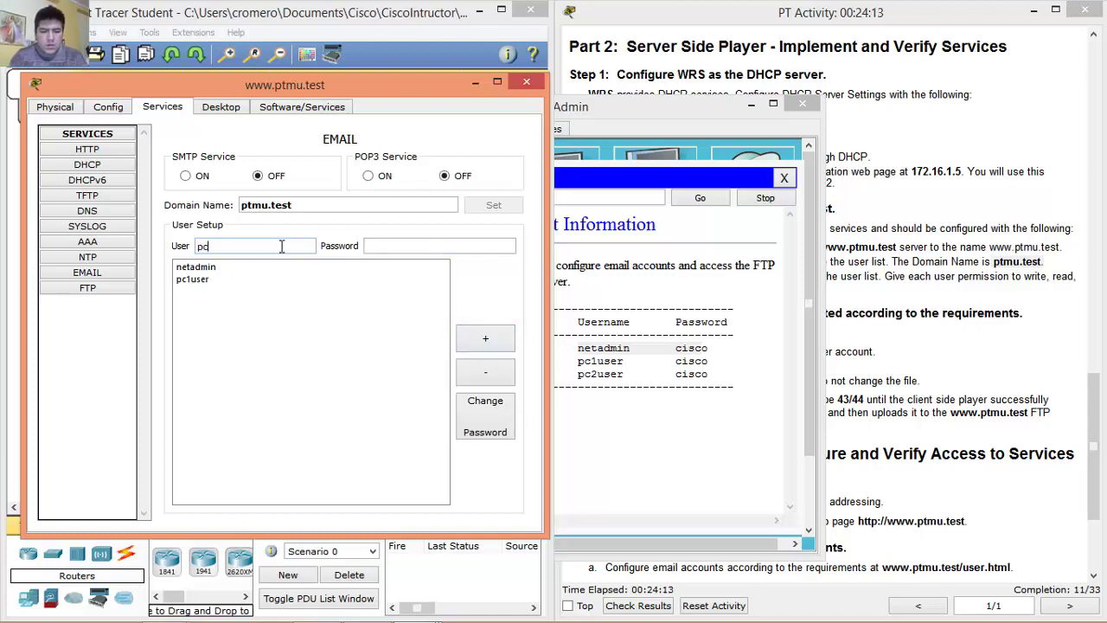
key("Tab")
type("cisco")
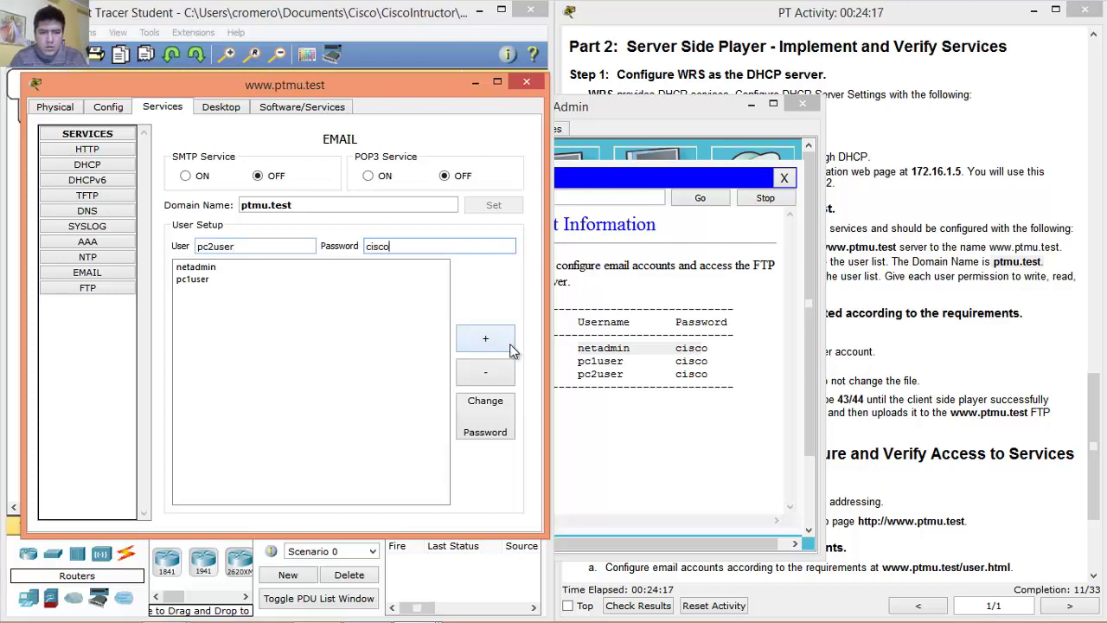
left_click(489, 341)
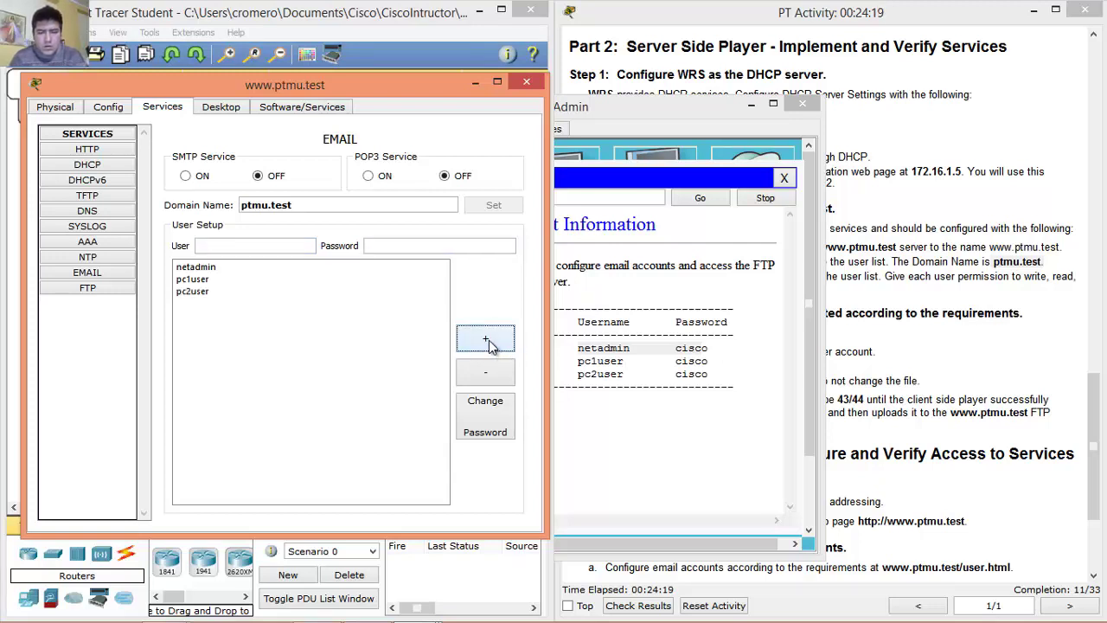
Turn on the SMTP and POP3 email services.
left_click(189, 177)
left_click(376, 177)
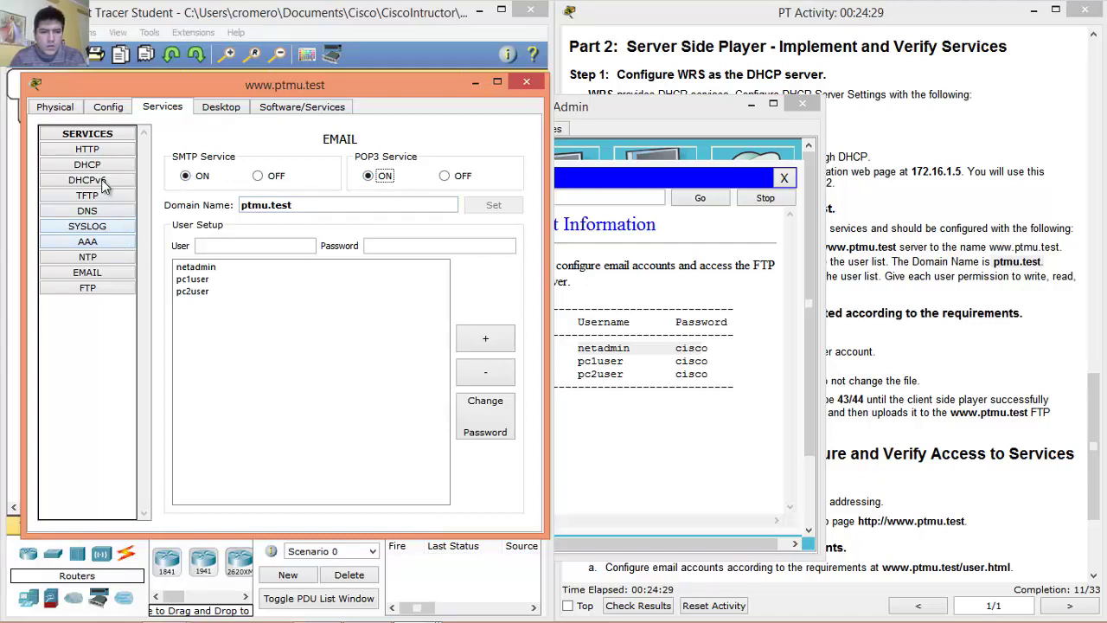
left_click(94, 282)
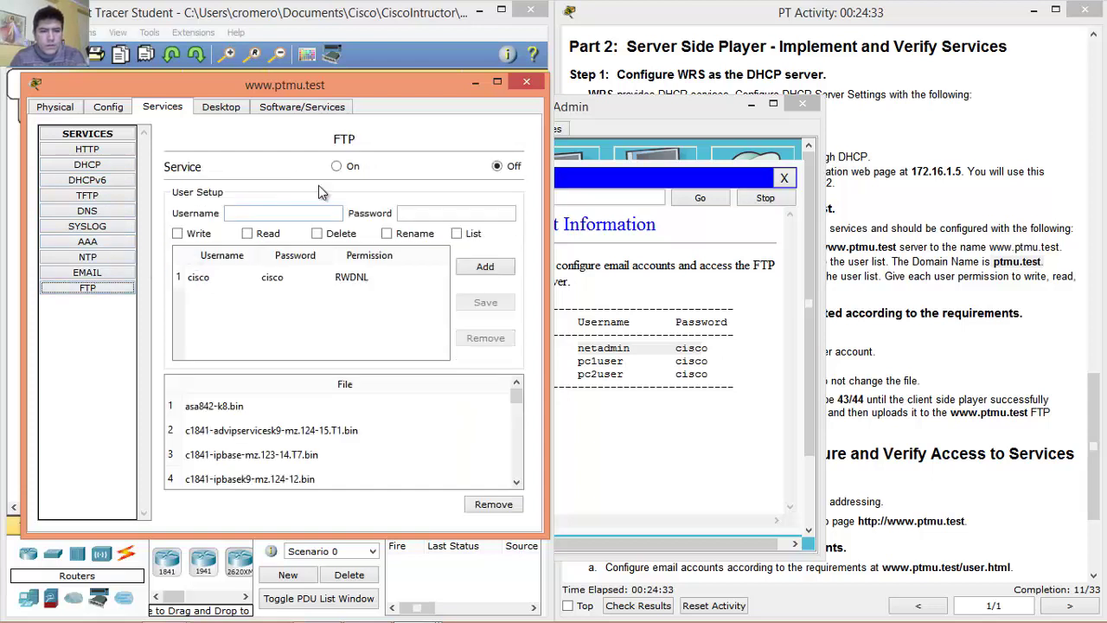
Add FTP user netadmin with its password and Write, Read and List rights.
left_click(317, 213)
type("netadmin")
key("Tab")
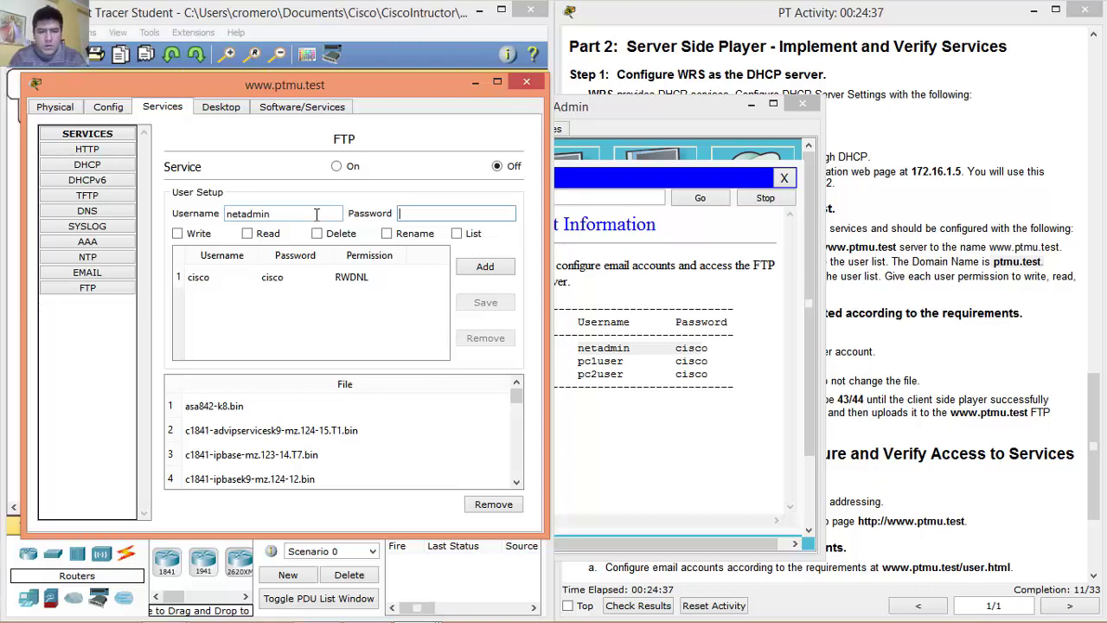
type("cisco")
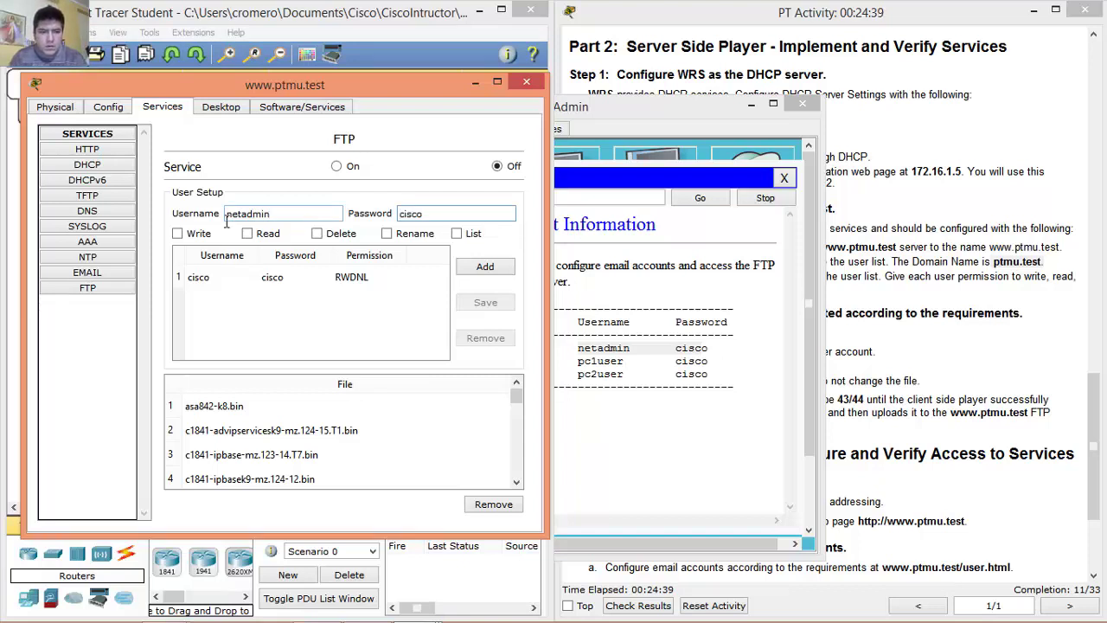
left_click(178, 233)
left_click(251, 240)
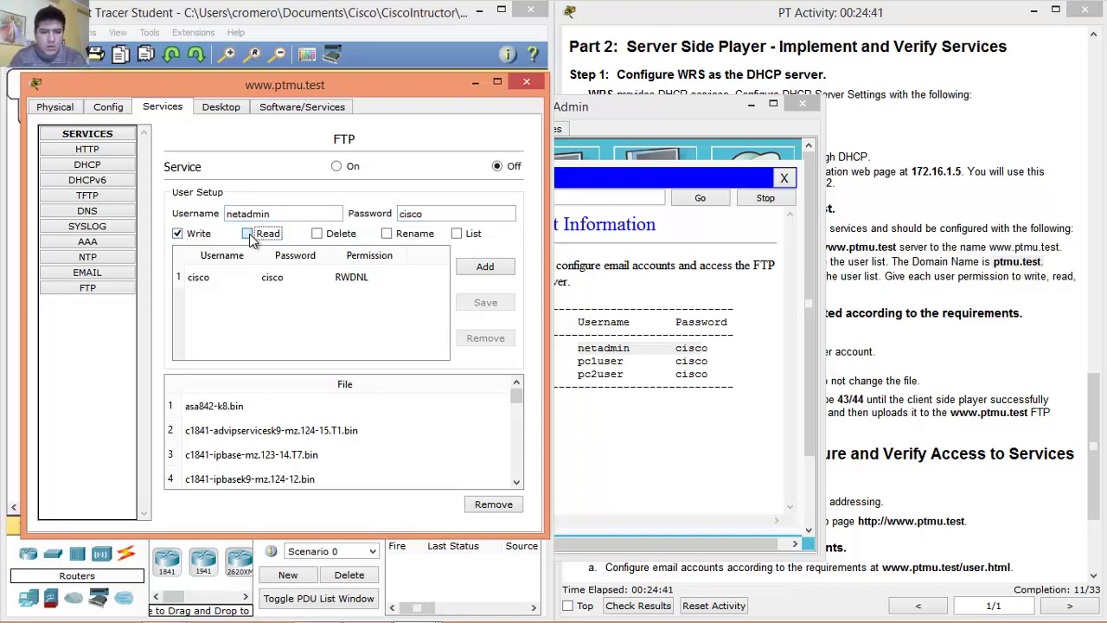
left_click(458, 239)
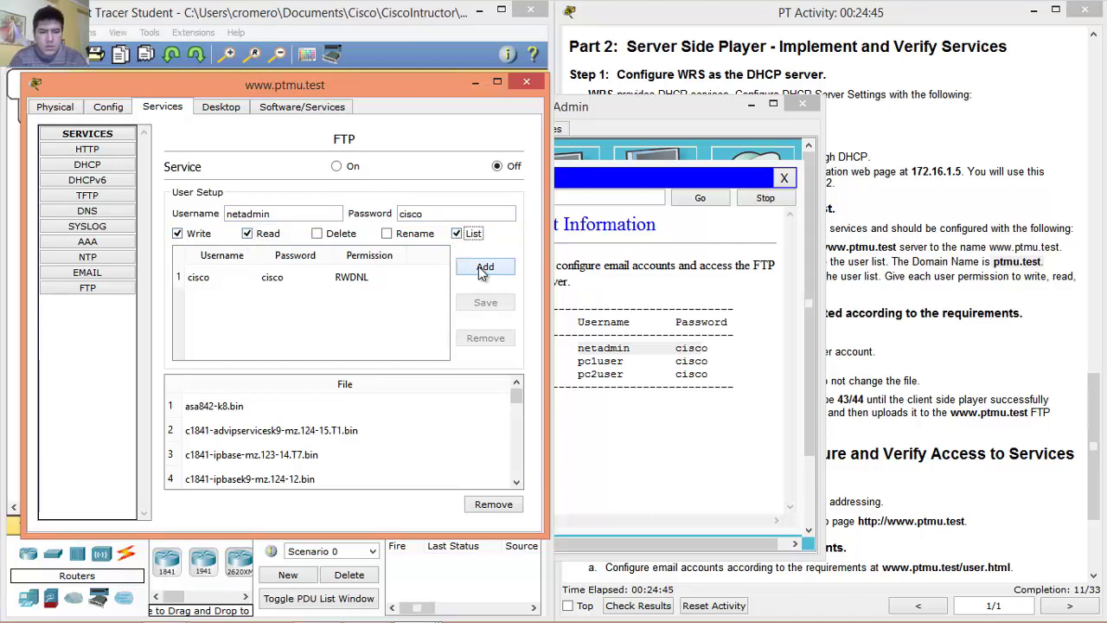
left_click(478, 266)
Add FTP user pc1user with its password and Write, Read and List rights.
left_click(331, 215)
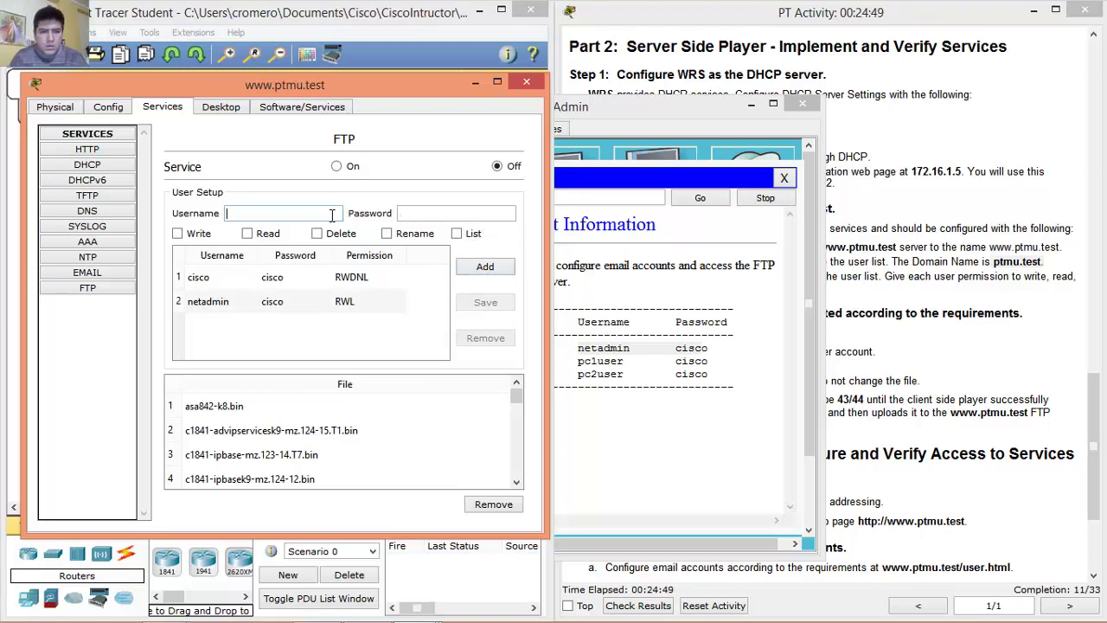
type("pc1user")
key("Tab")
type("cisco")
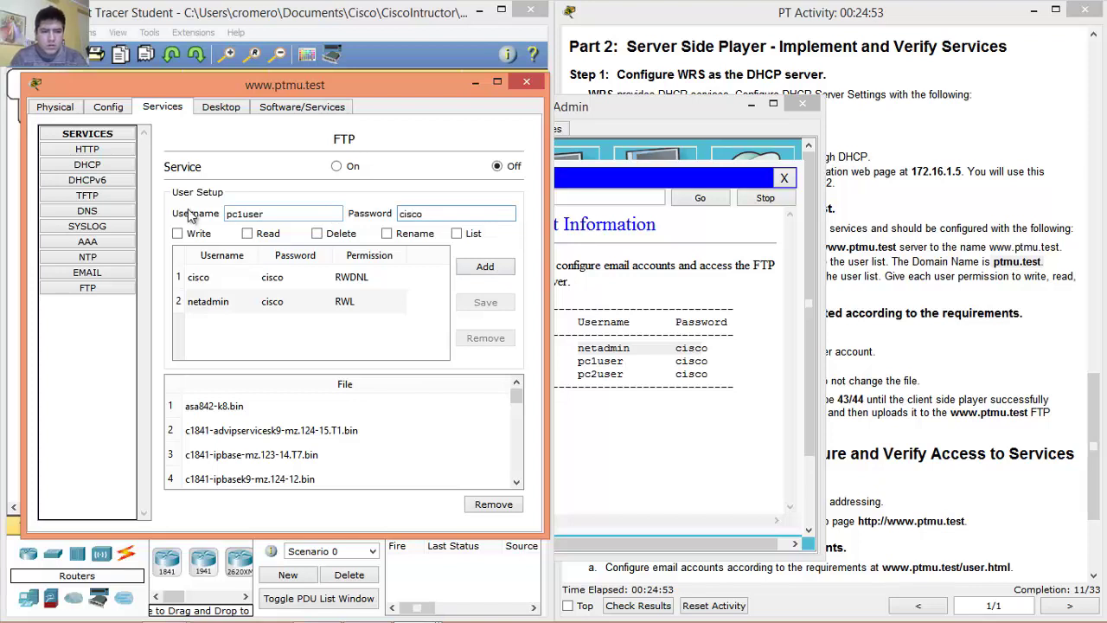
left_click(178, 233)
left_click(248, 234)
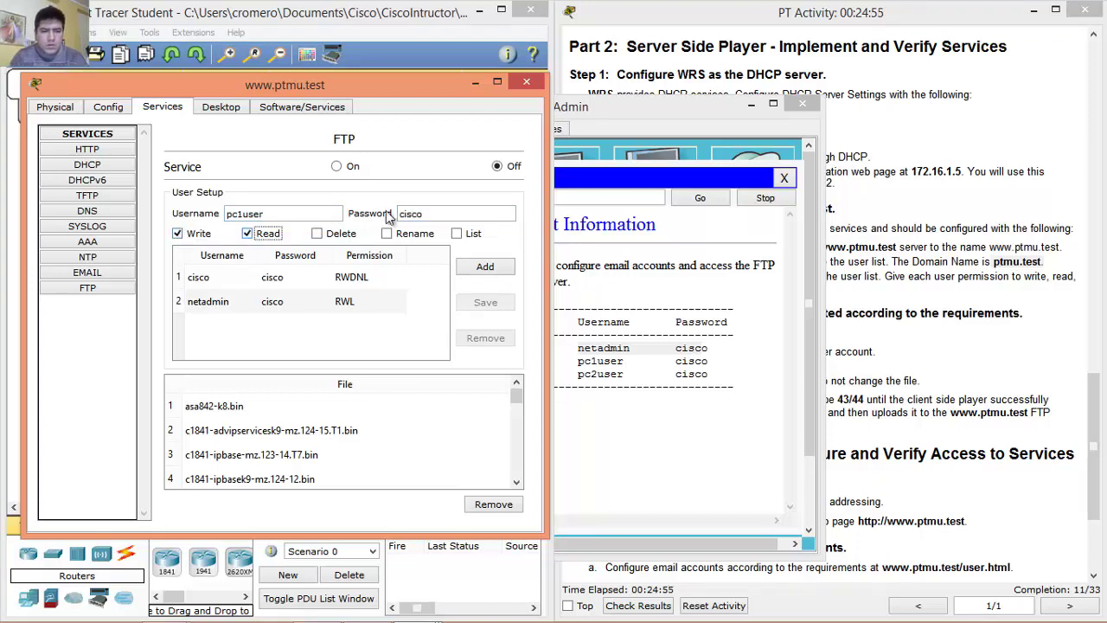
left_click(457, 233)
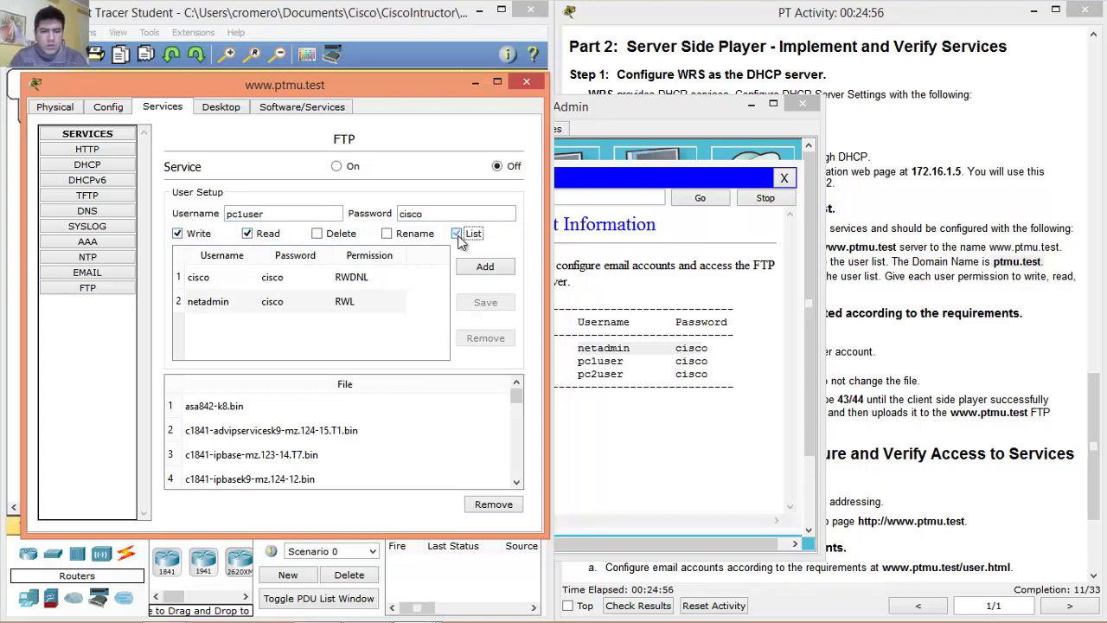
left_click(498, 274)
Add FTP user pc2user with Write, Read, List rights, turn FTP On, and close the server.
left_click(295, 211)
type("pc2usr")
key("Tab")
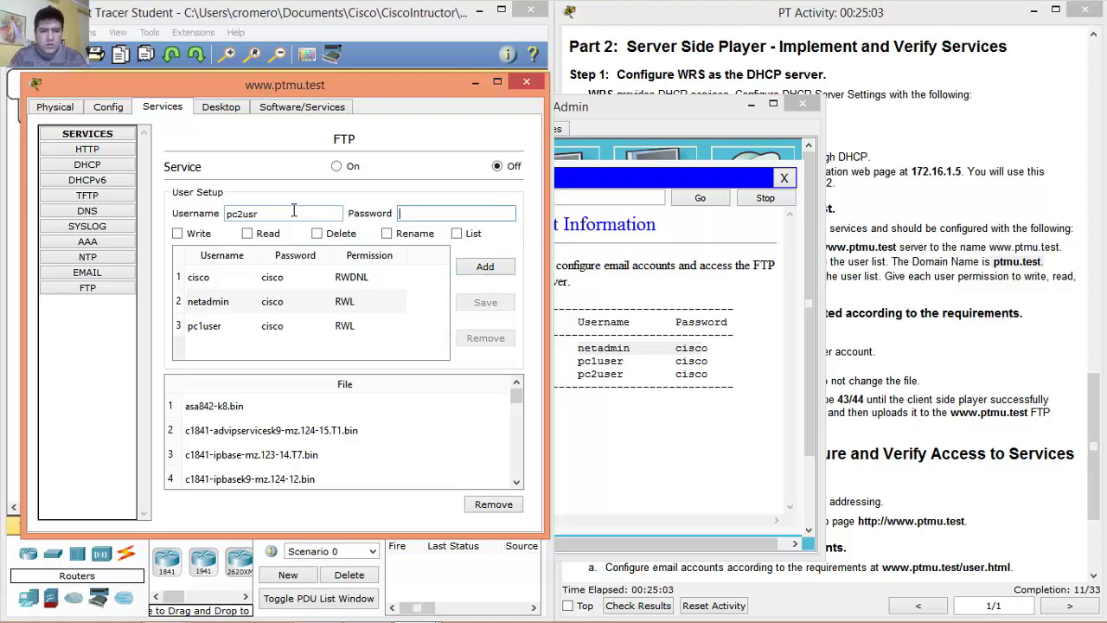
left_click(294, 210)
type("e")
key("Tab")
type("cisco")
left_click(178, 234)
left_click(248, 235)
left_click(456, 234)
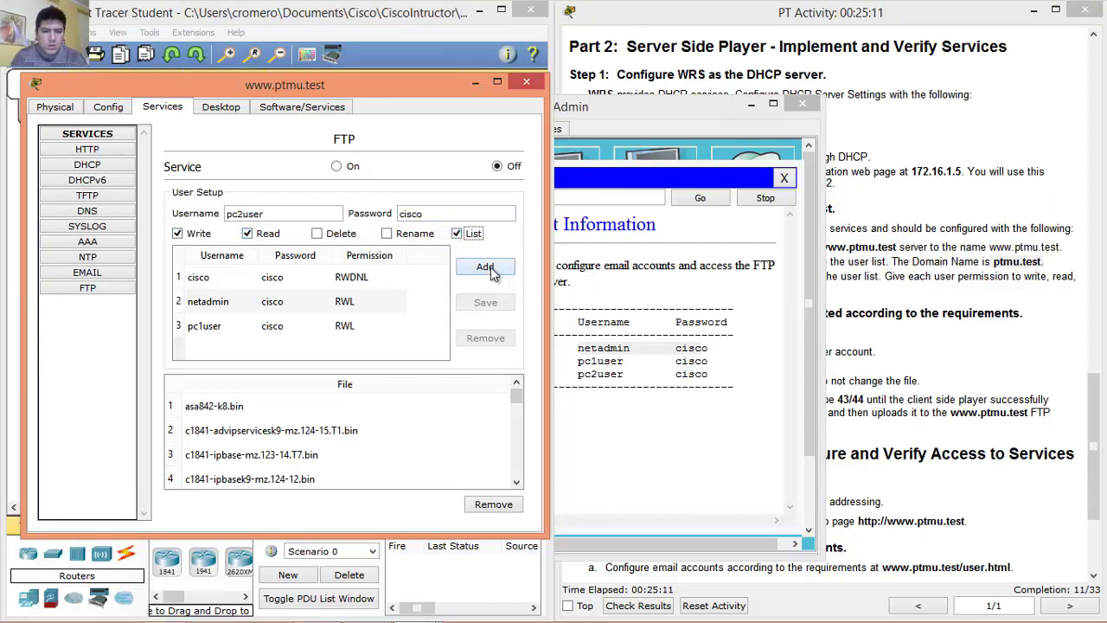
left_click(486, 268)
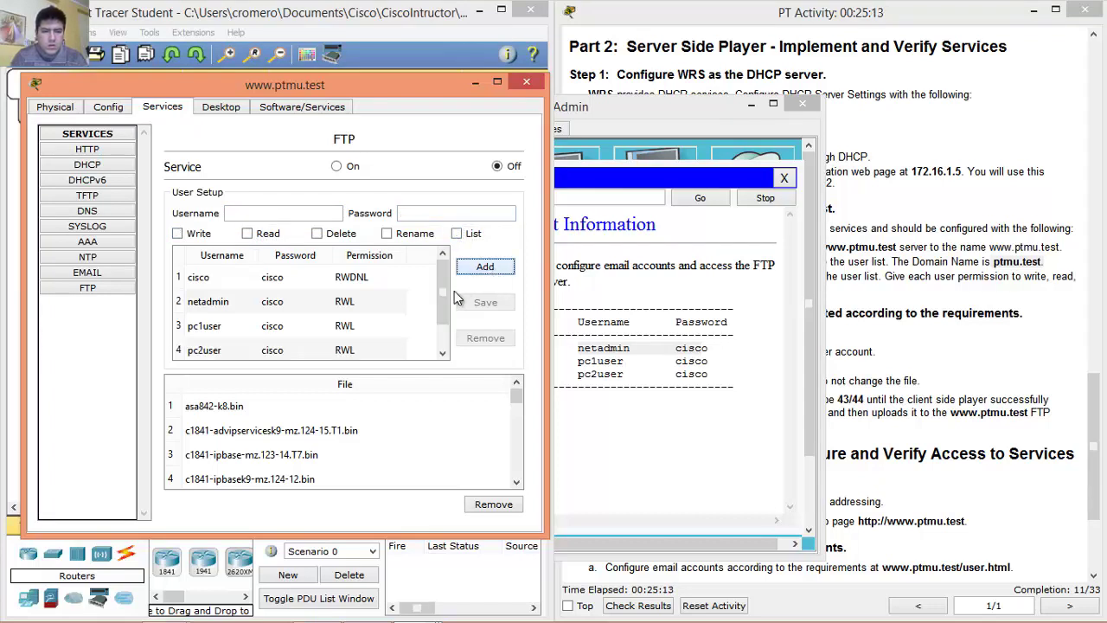
left_click(339, 167)
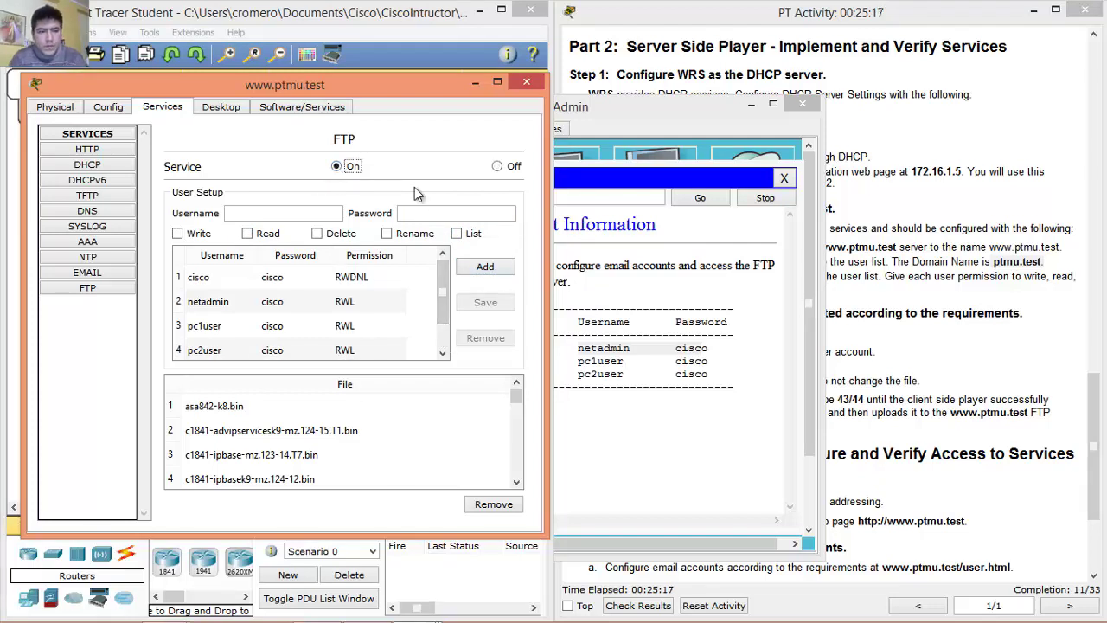
left_click(524, 84)
Close the NetAdmin window and scroll the instructions to the Step 3 heading.
left_click(707, 139)
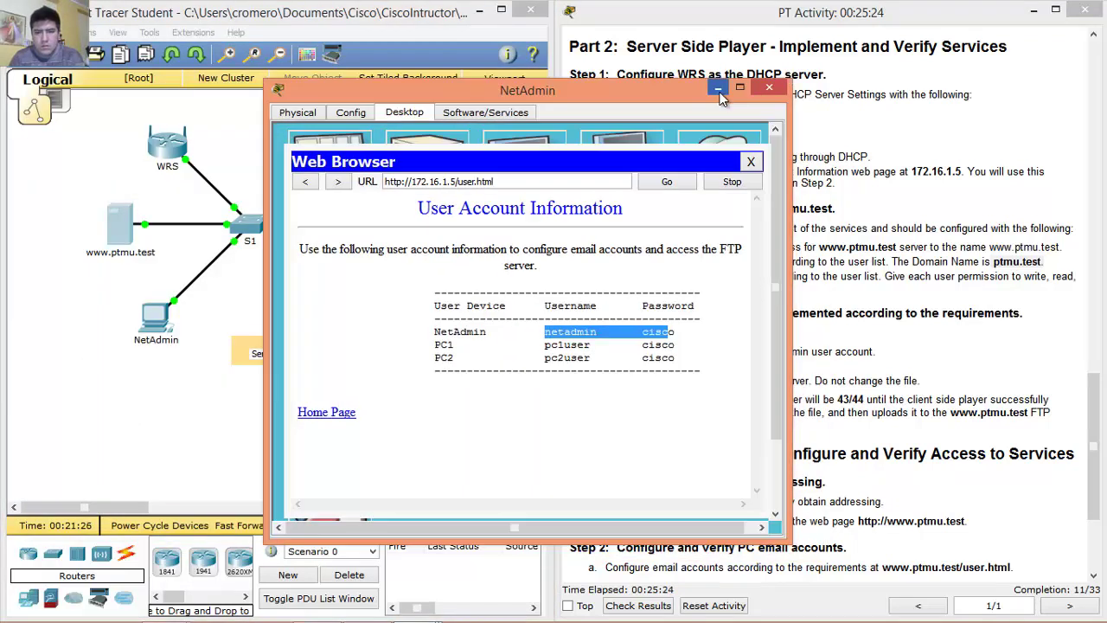
left_click(769, 88)
left_click(1100, 418)
scroll(1101, 419, "down", 4)
left_click_drag(630, 152, 1022, 154)
left_click(618, 152)
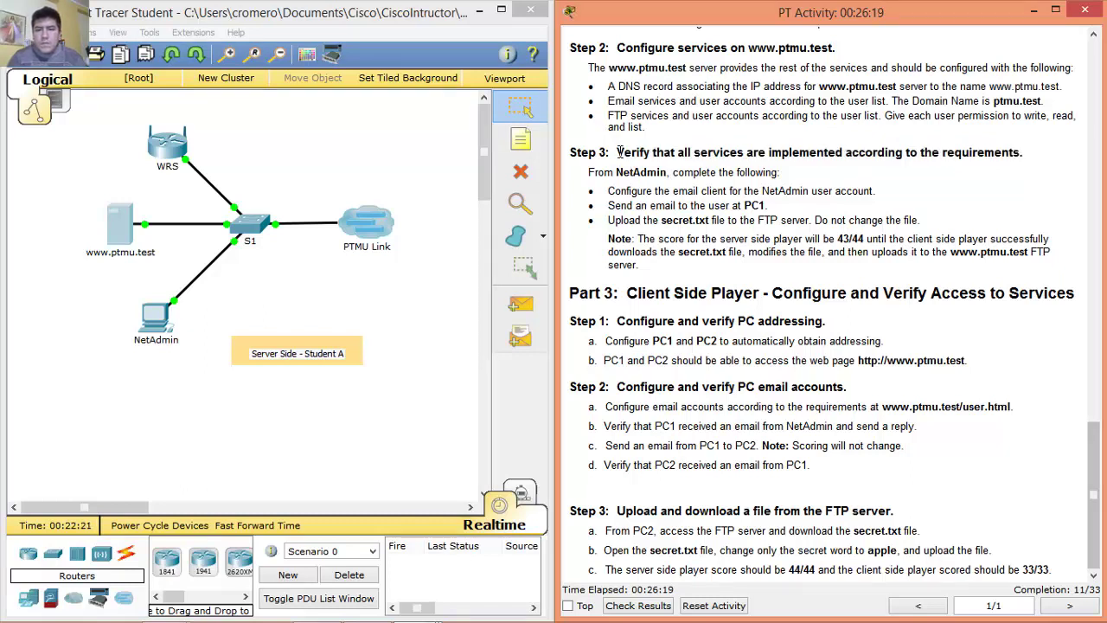
left_click_drag(619, 152, 908, 153)
left_click_drag(958, 153, 1001, 153)
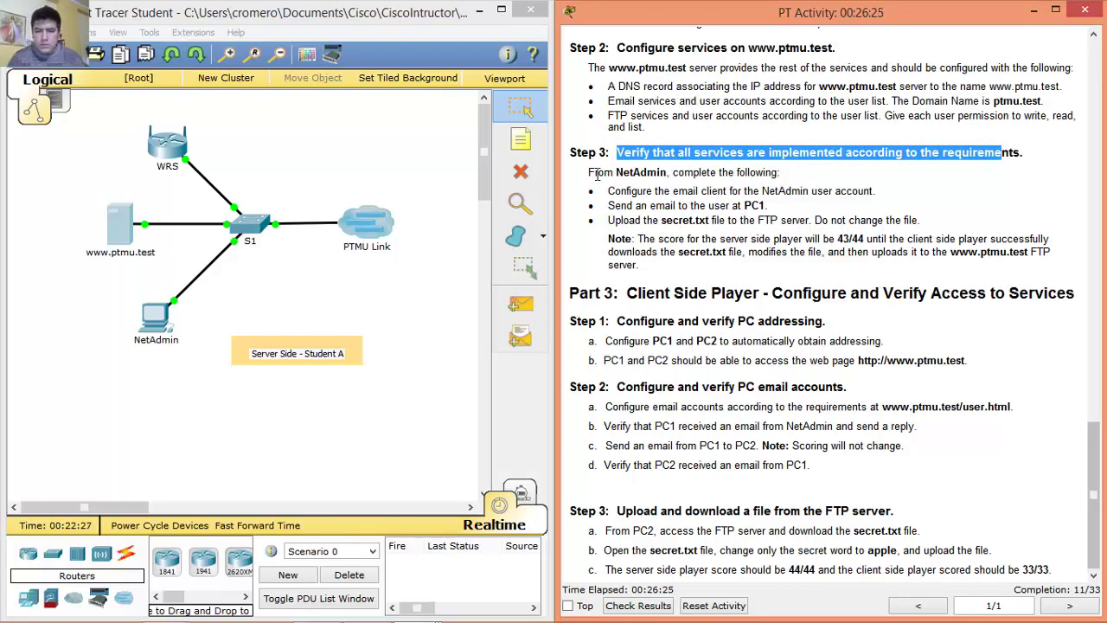
Read the Step 3 tasks (email client, emailing PC1, secret.txt upload) and reopen NetAdmin.
left_click_drag(589, 173, 783, 173)
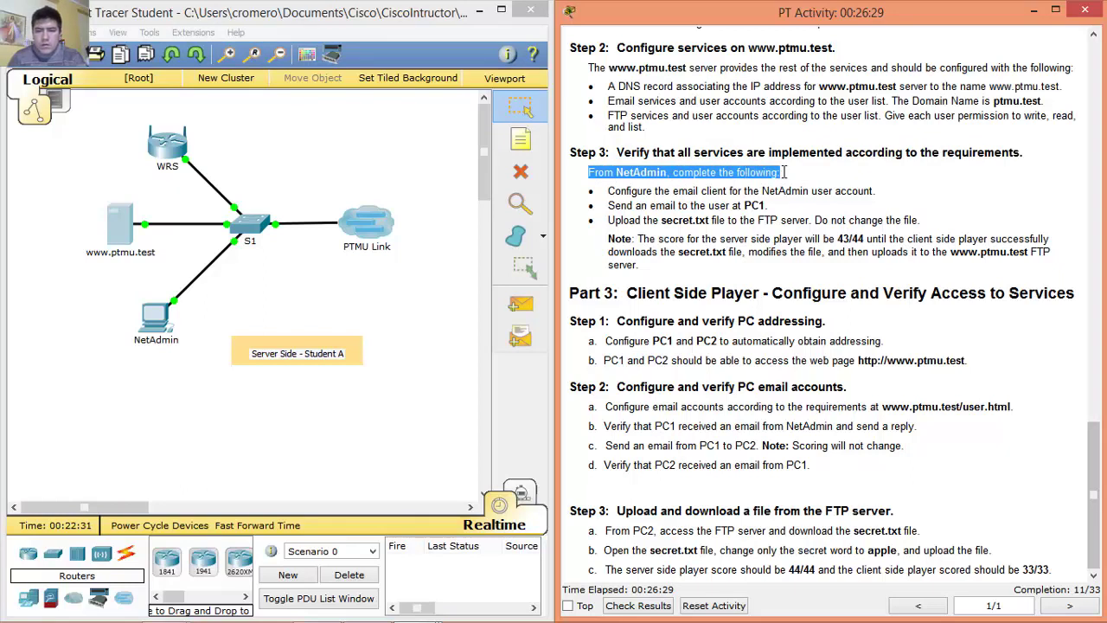
left_click_drag(603, 190, 884, 191)
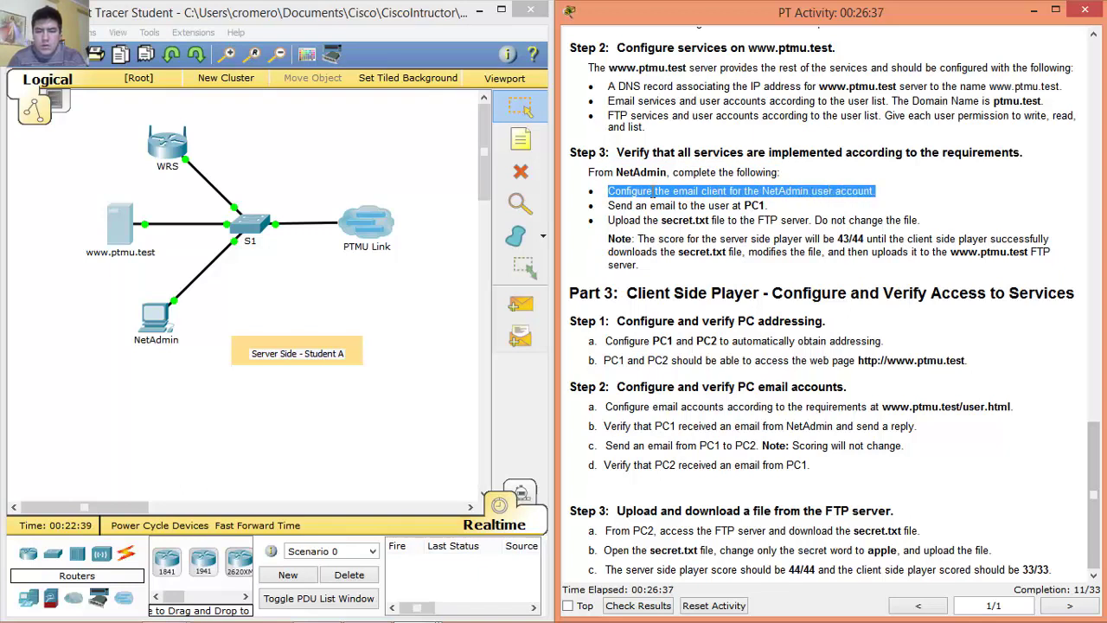
left_click(610, 190)
left_click_drag(610, 190, 908, 188)
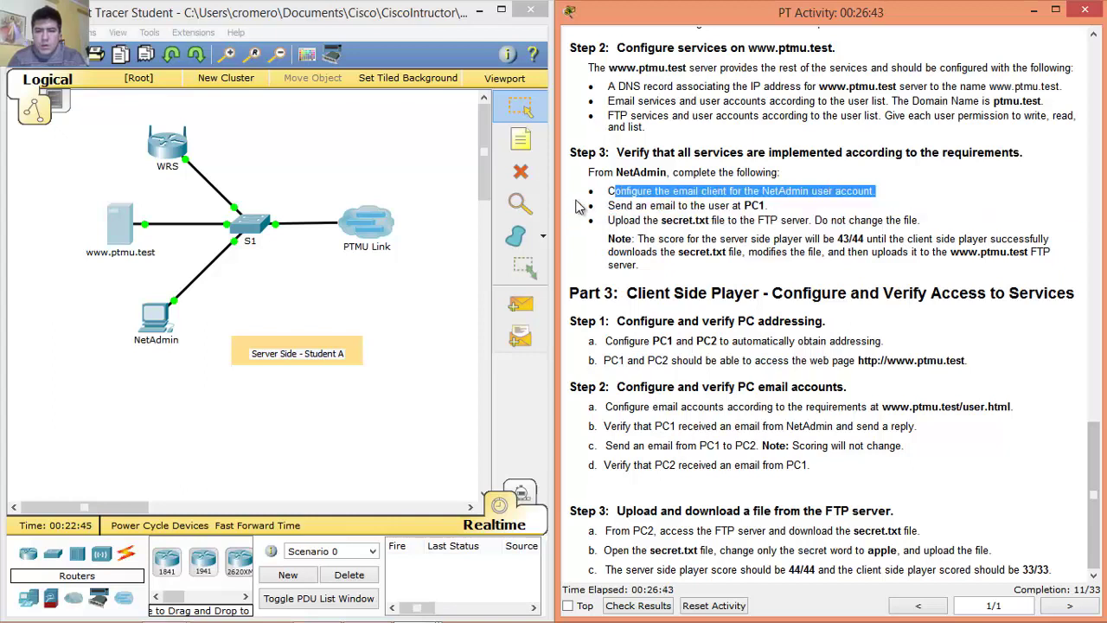
left_click_drag(608, 205, 770, 206)
left_click_drag(608, 206, 770, 206)
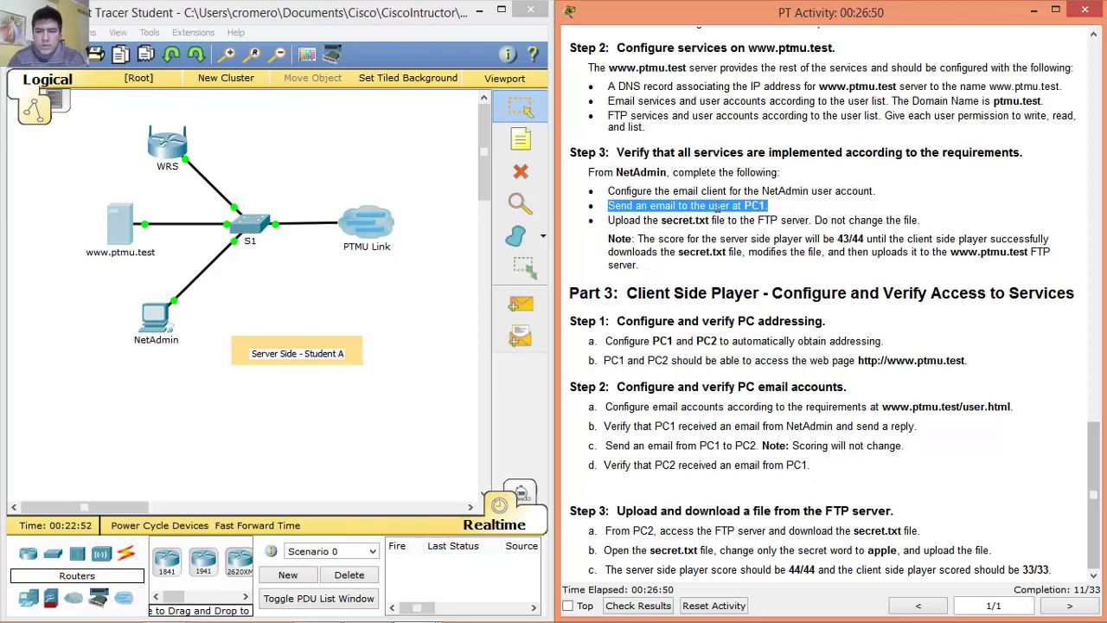
left_click(612, 221)
left_click_drag(611, 220, 926, 219)
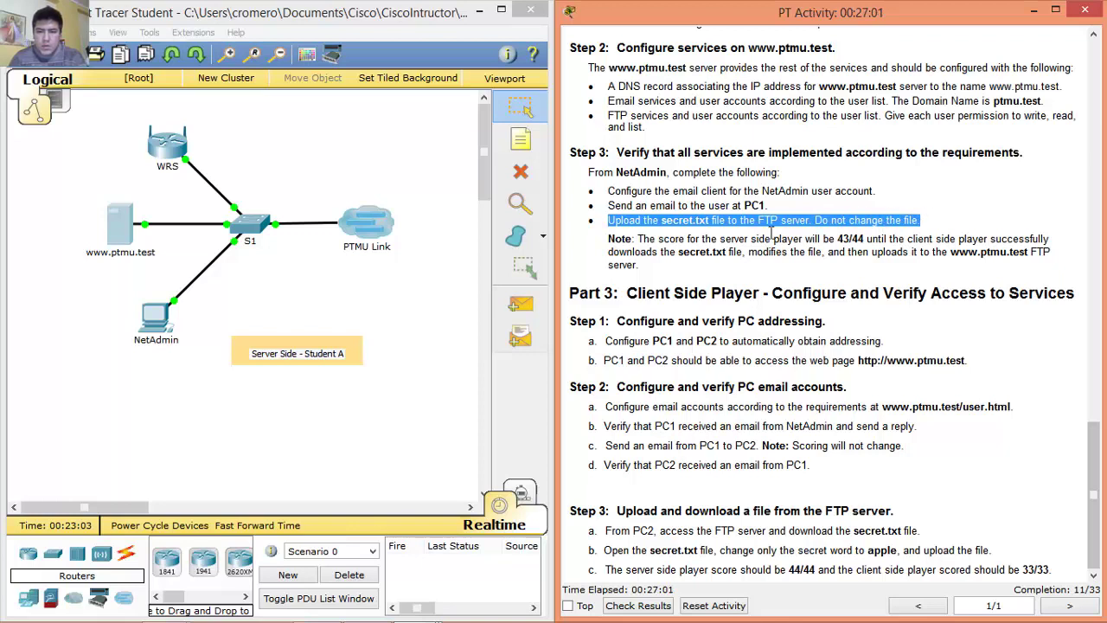
left_click(611, 224)
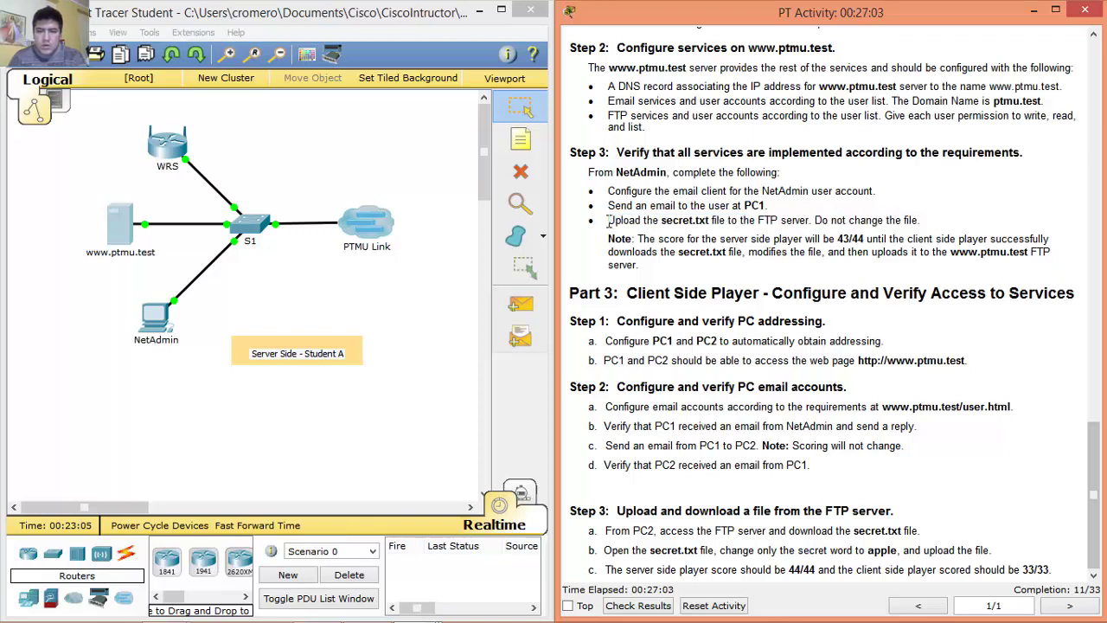
left_click_drag(608, 222, 924, 225)
left_click(924, 225)
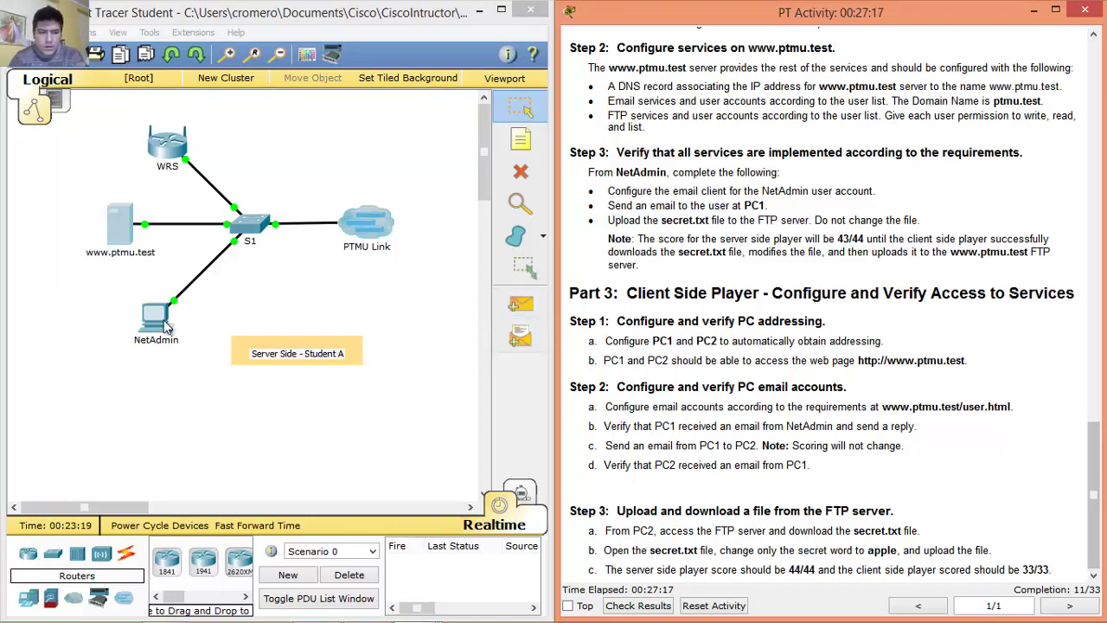
left_click(157, 321)
left_click_drag(459, 89, 245, 53)
In NetAdmin's mail setup, enter display name NetAdmin and the netadmin account's email address.
left_click(537, 126)
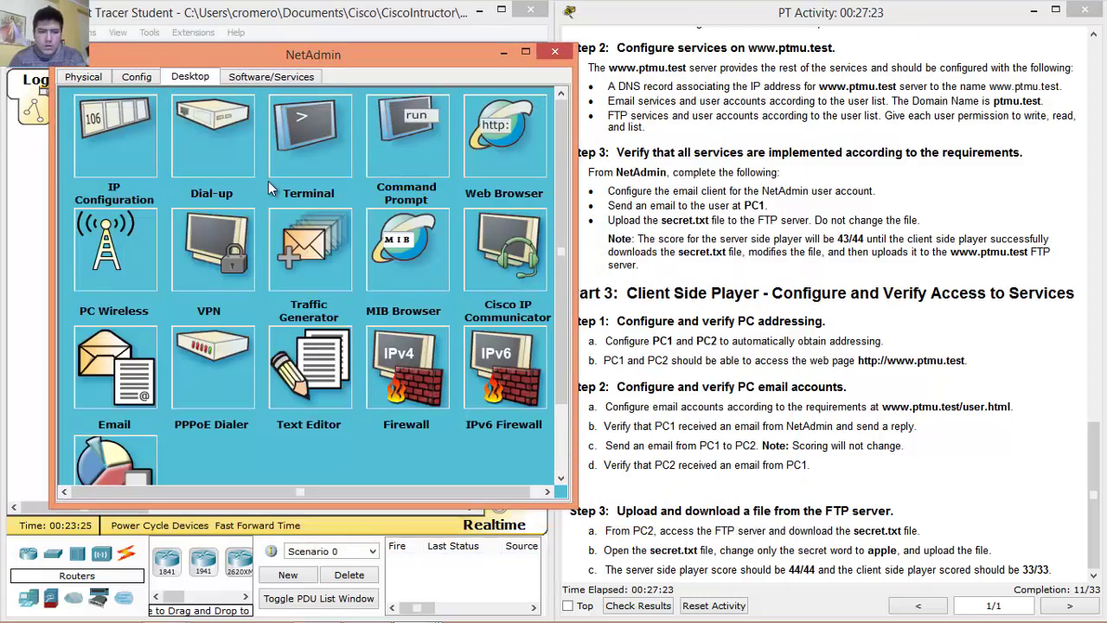
left_click(121, 372)
left_click(221, 177)
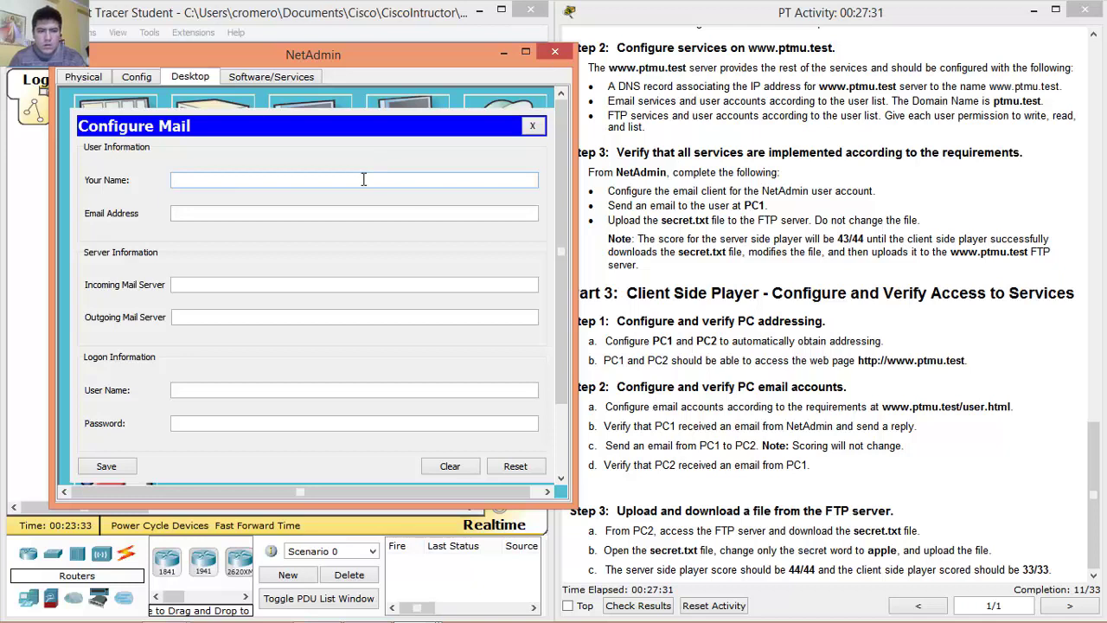
type("NetAdmin")
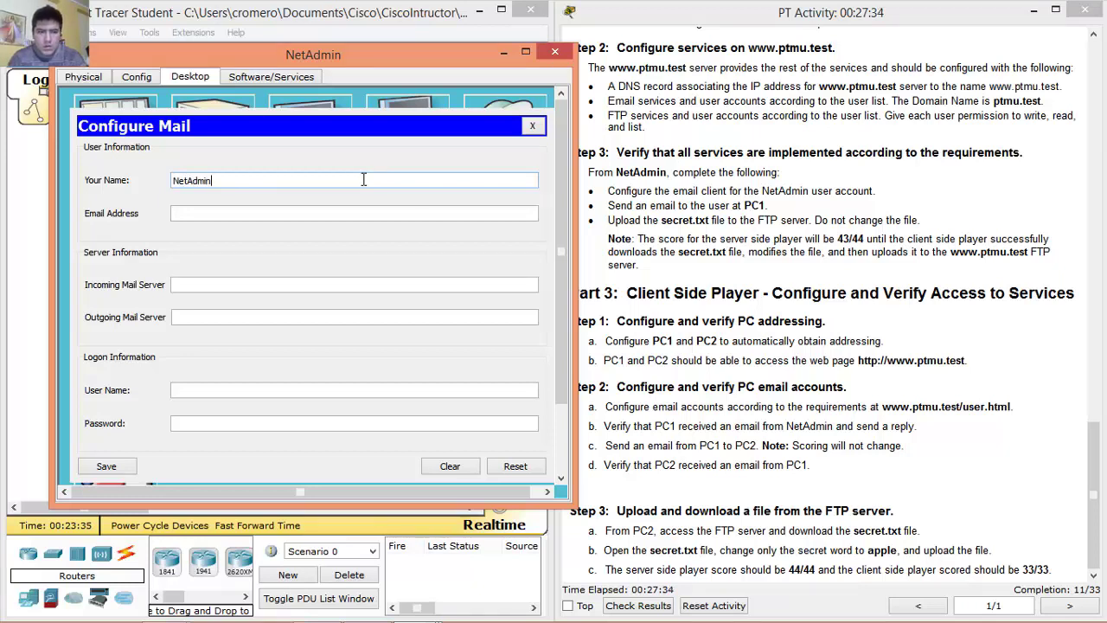
key("Tab")
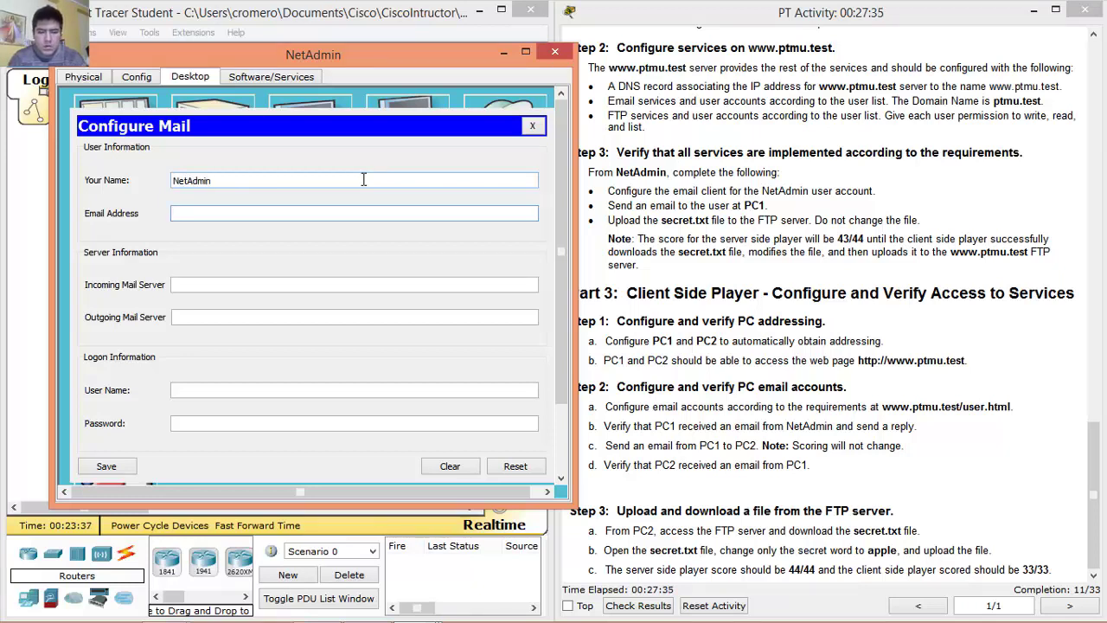
type("netadmin@")
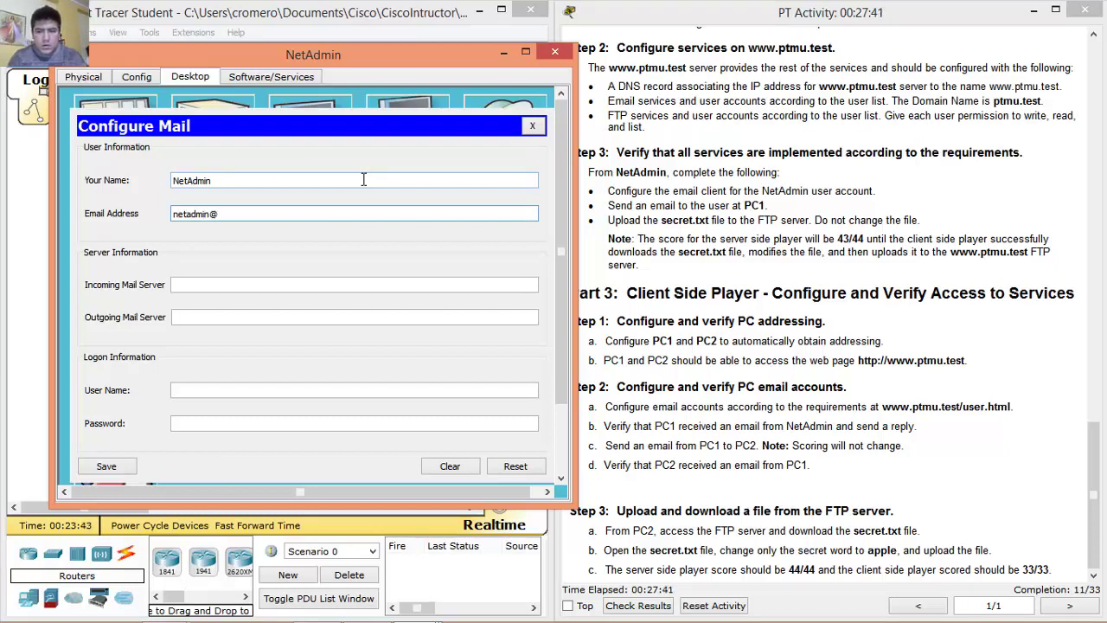
type("ptmu")
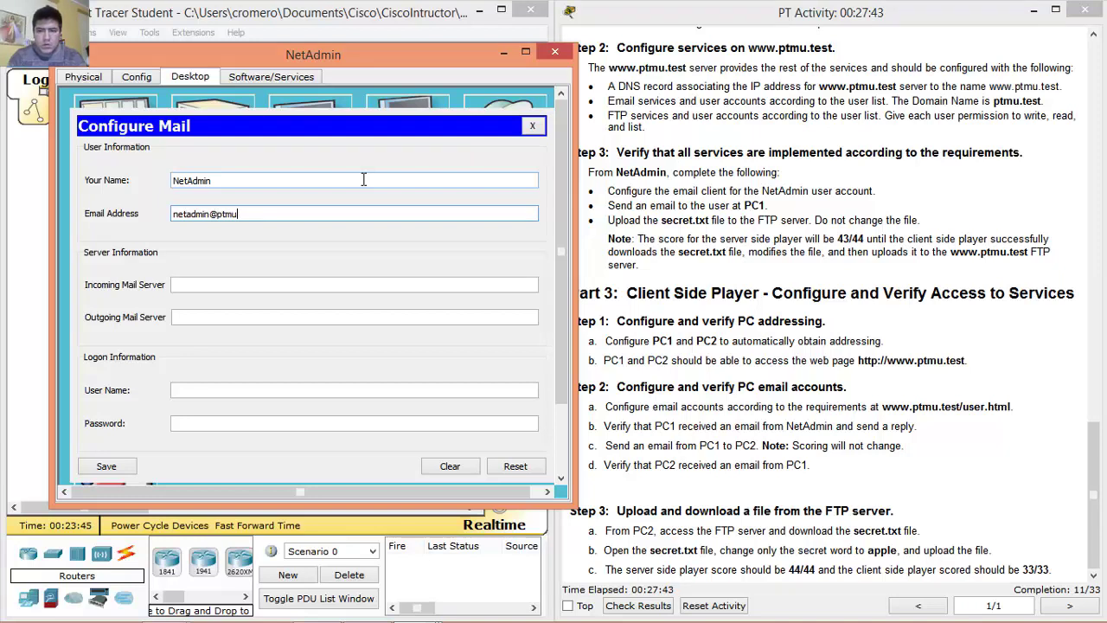
type(".test")
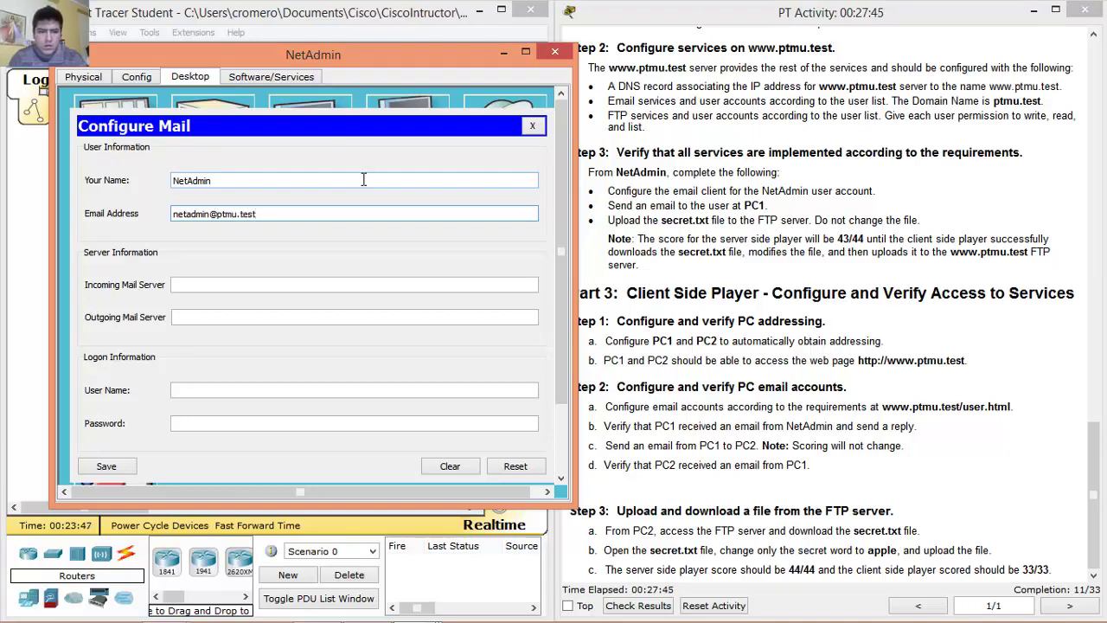
Set both the incoming and outgoing mail servers to 172.16.1.5.
key("Tab")
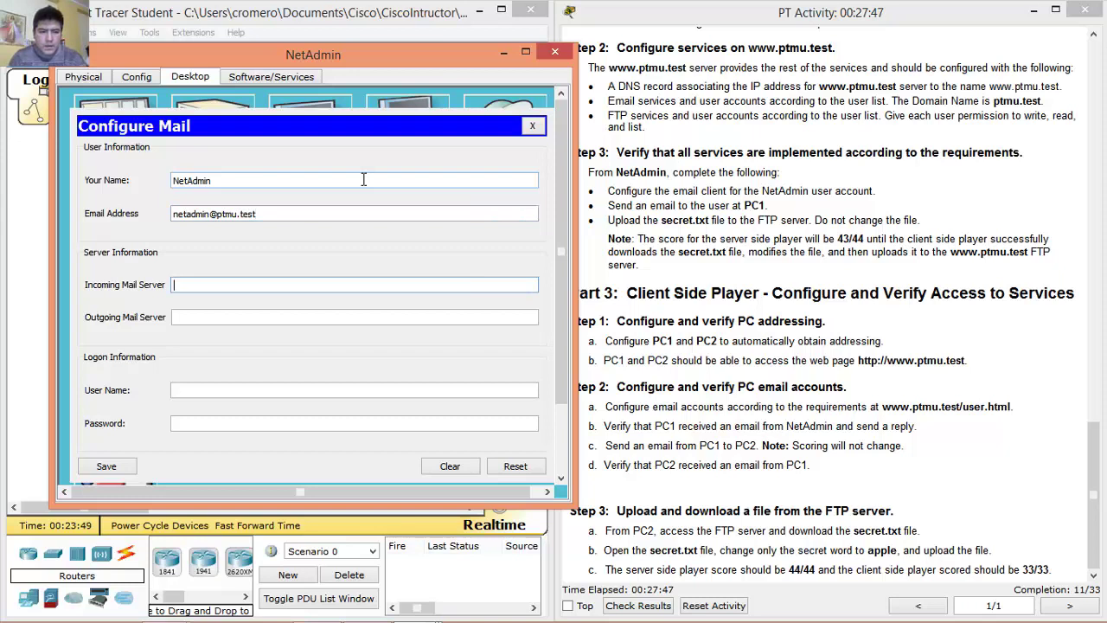
type("172.16.1.5")
key("Tab")
type("172.16.1.5")
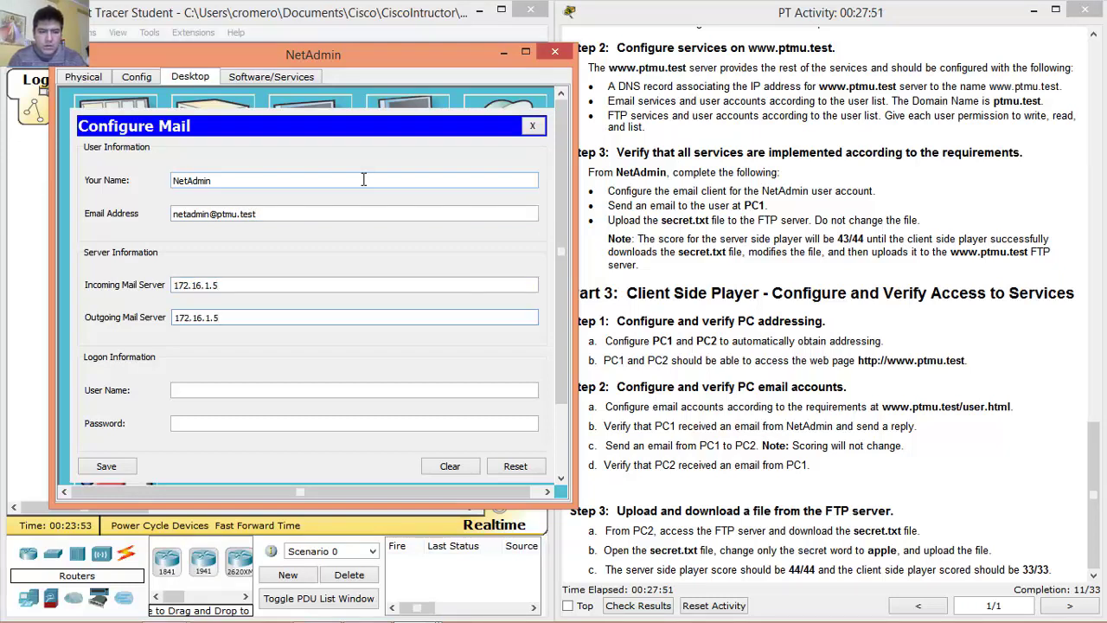
left_click_drag(230, 284, 167, 285)
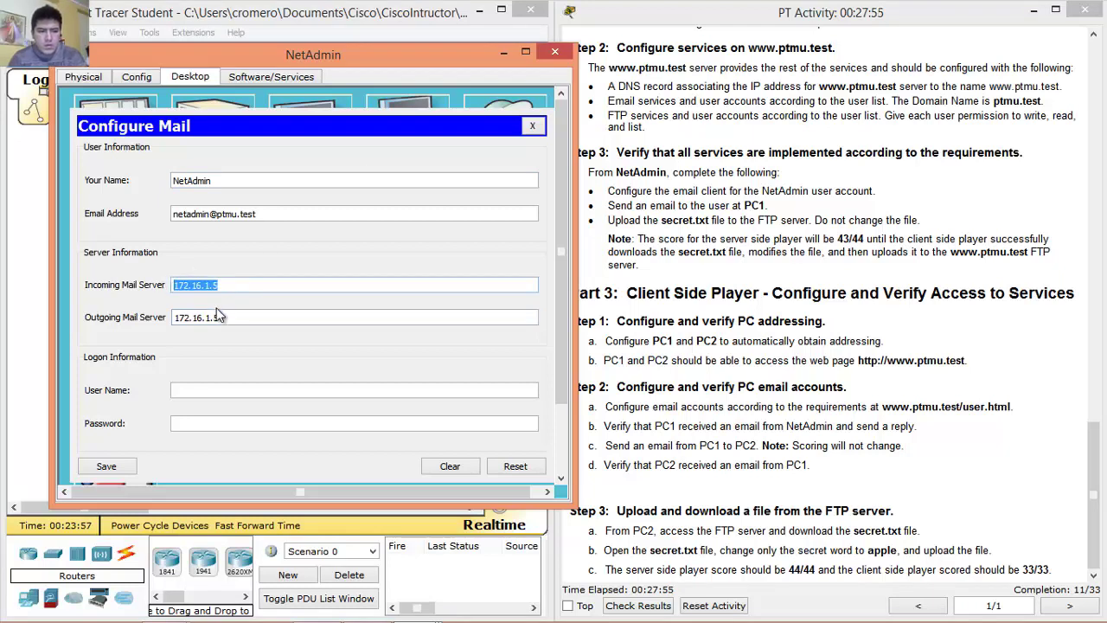
left_click_drag(221, 317, 147, 322)
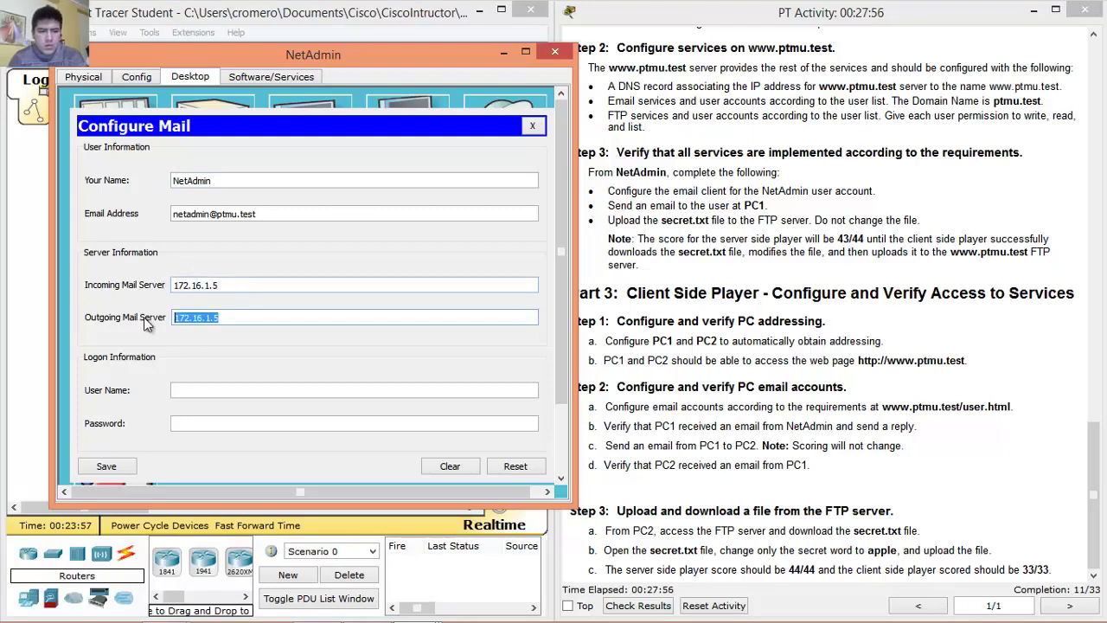
left_click(563, 295)
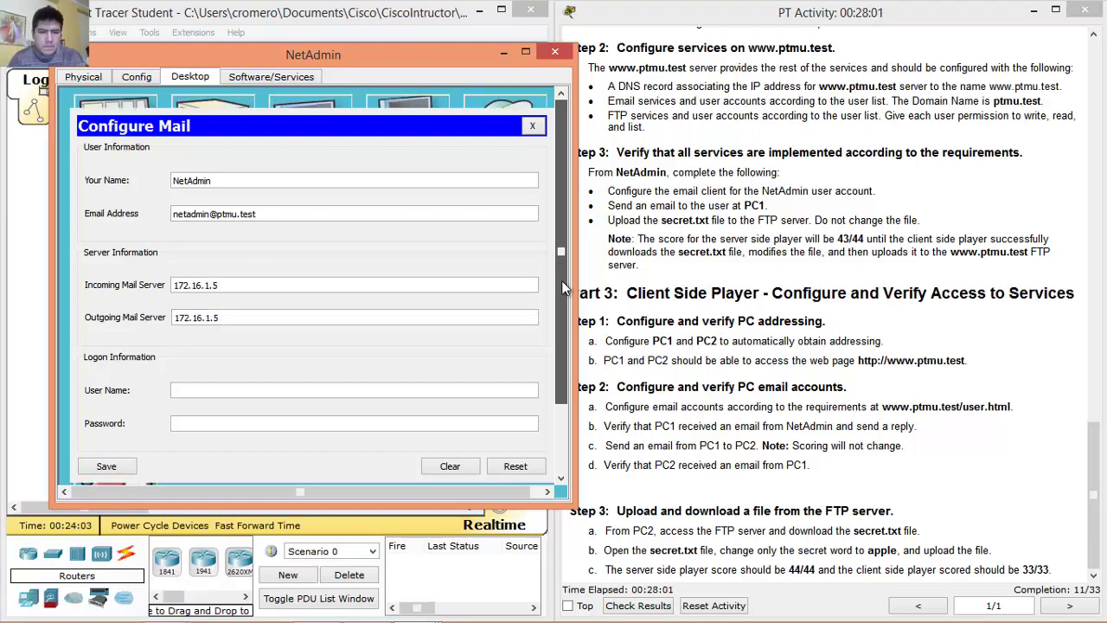
Enter login user name netadmin and its password, then save the mail settings.
left_click(207, 394)
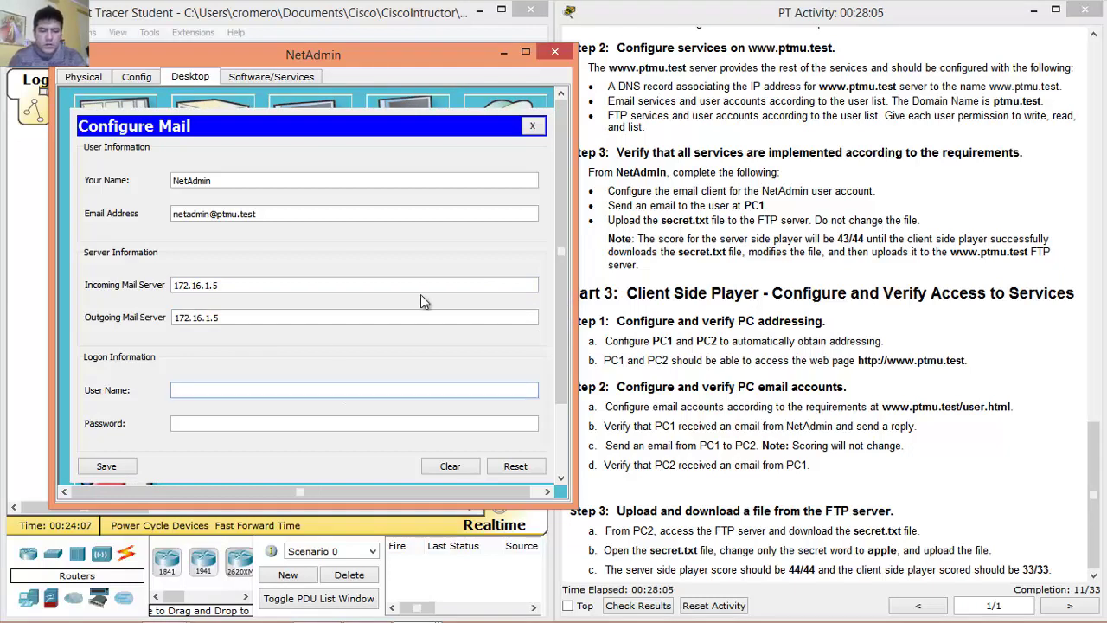
type("netadmin")
key("Tab")
type("cisc")
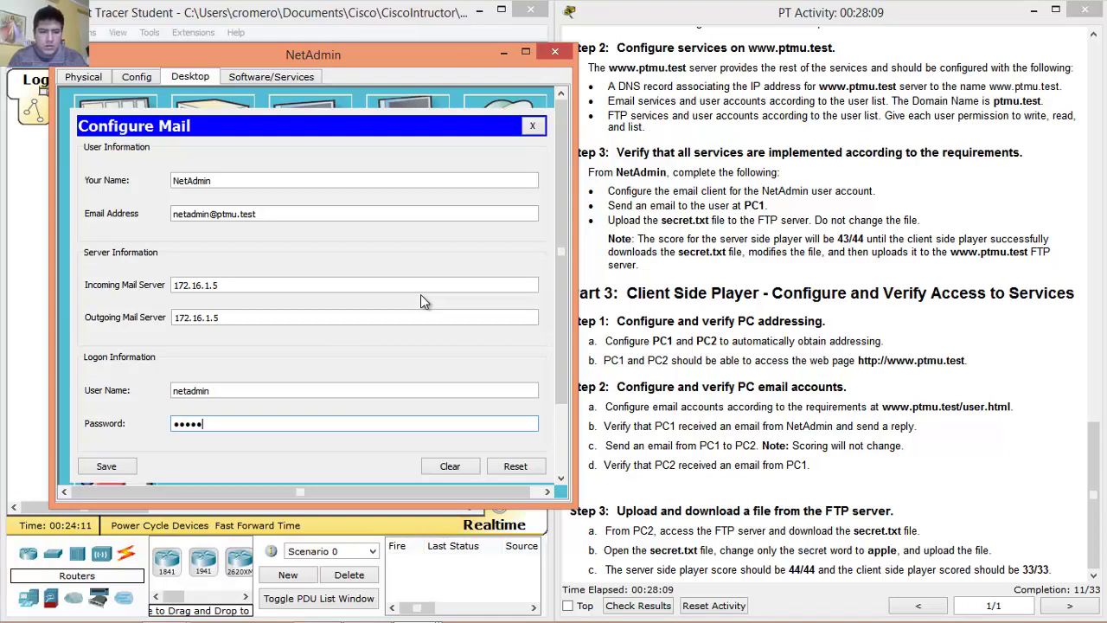
left_click(122, 468)
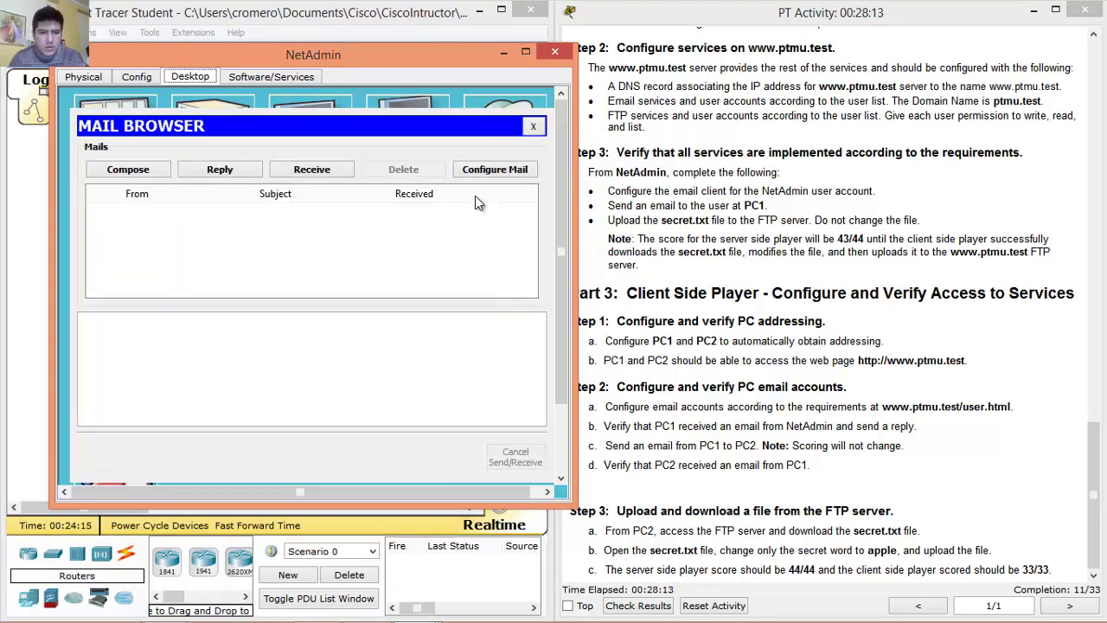
left_click(216, 169)
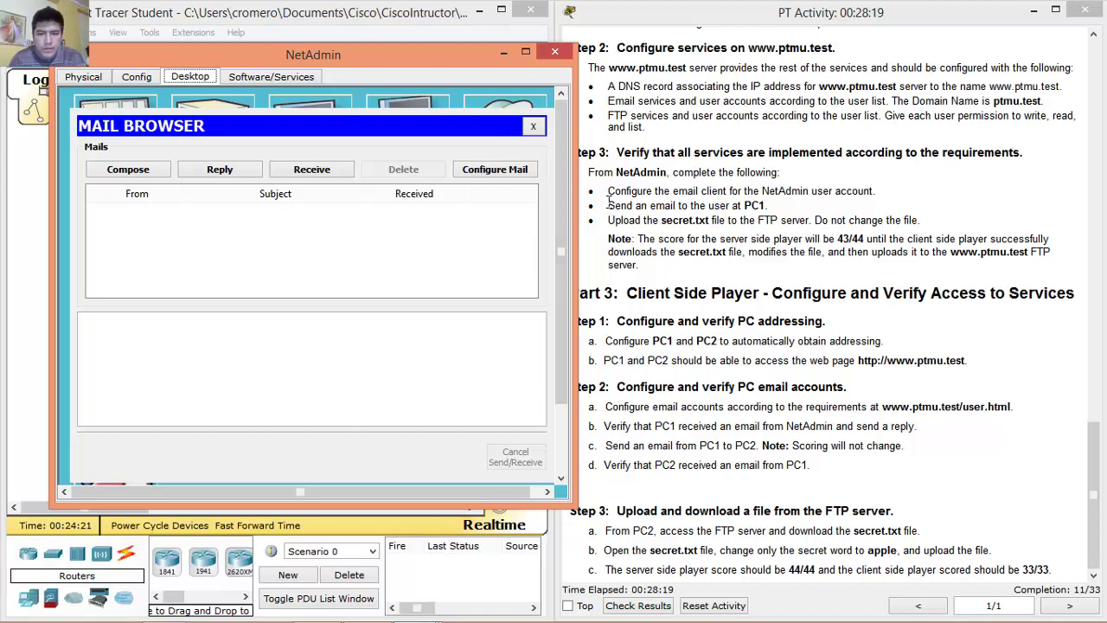
left_click_drag(609, 202, 770, 205)
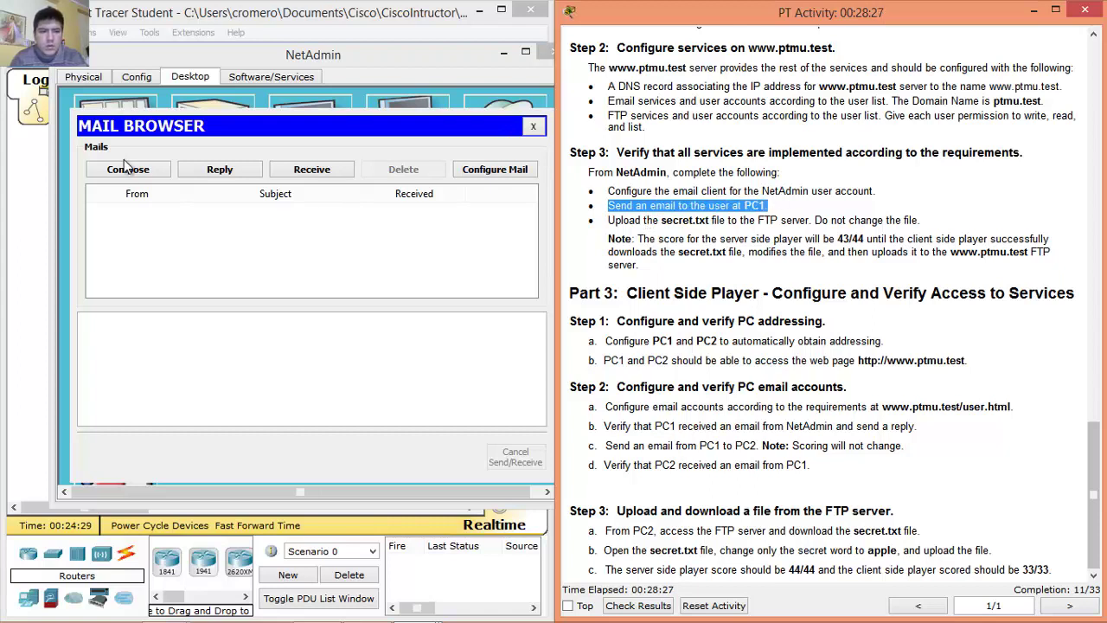
left_click(134, 171)
left_click(223, 151)
type("pc1us")
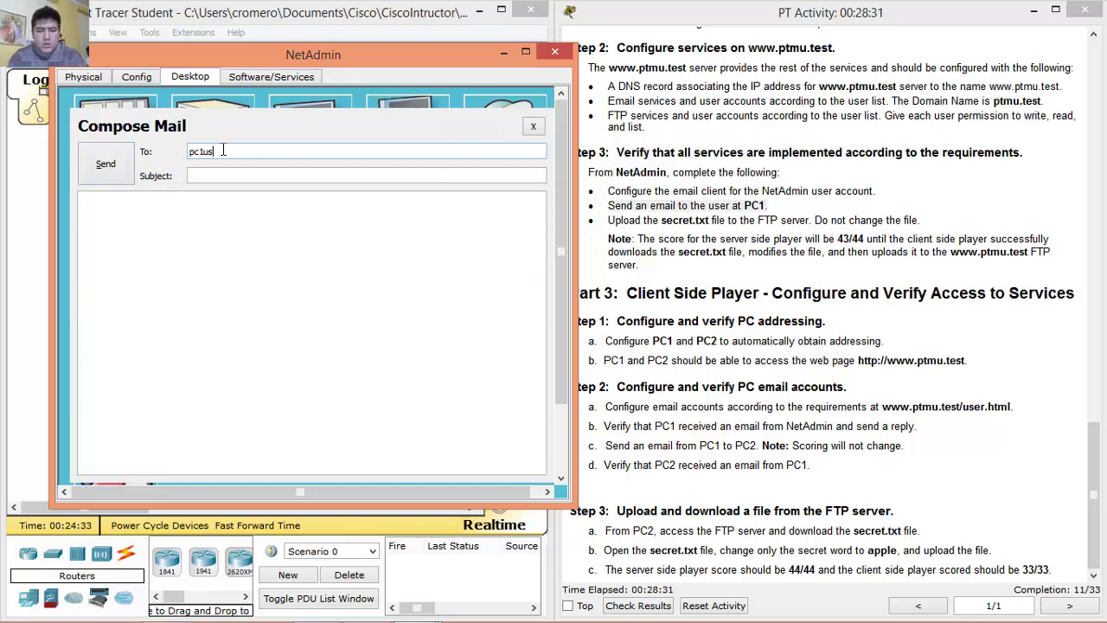
type("er@ptmu.test")
left_click(234, 175)
left_click(234, 177)
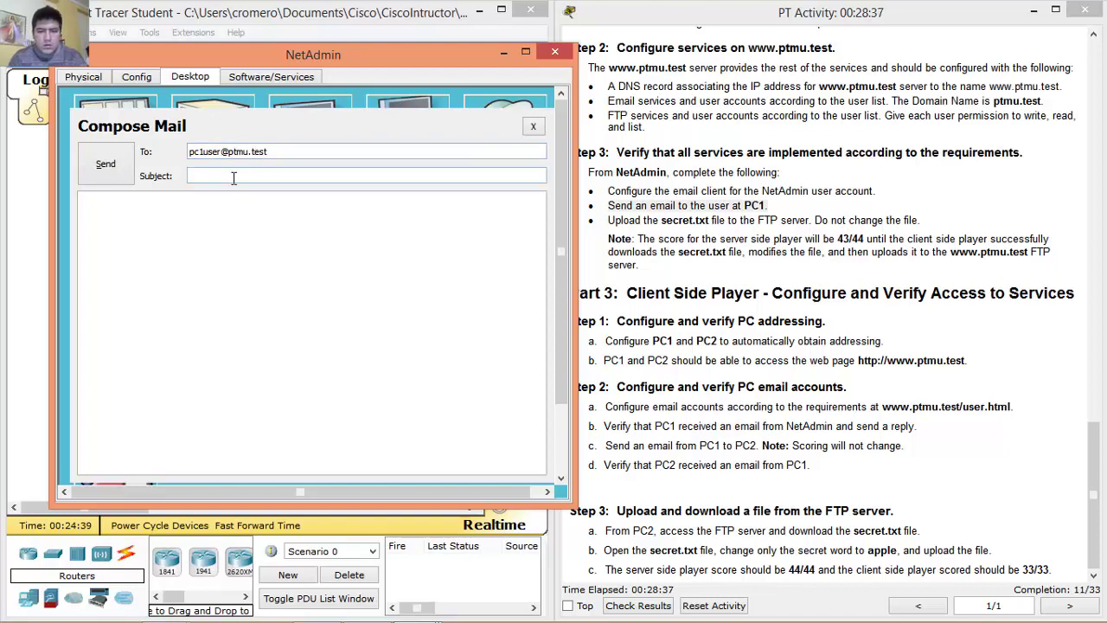
type("Important")
Write the body Test!!, send the email, and close the mail browser.
left_click(195, 208)
type("TEst!!")
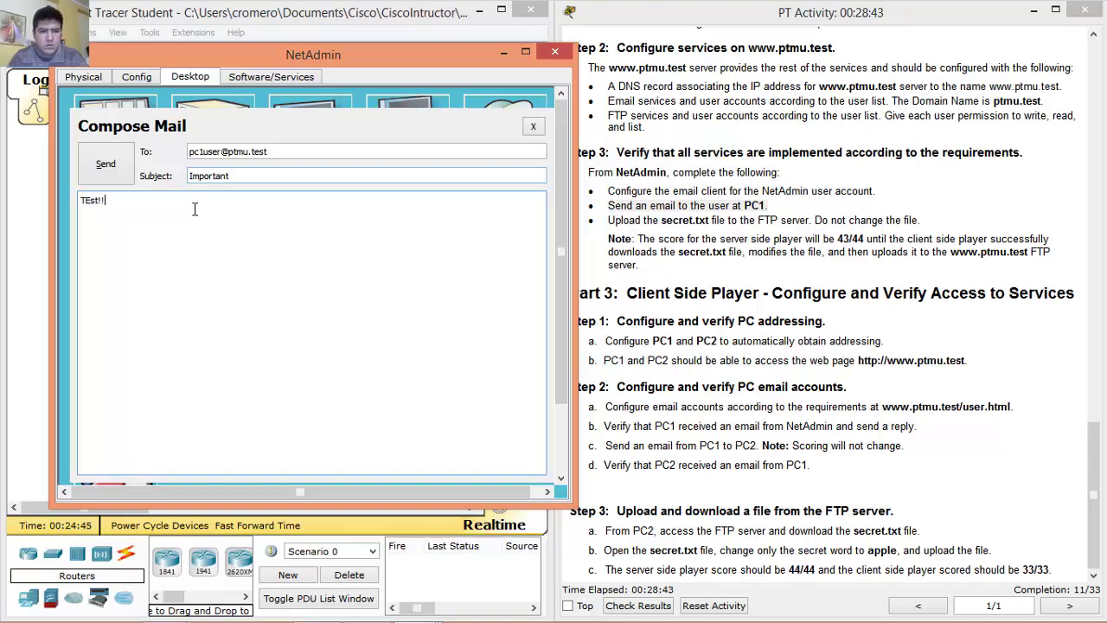
key("Left")
key("BackSpace")
type("e")
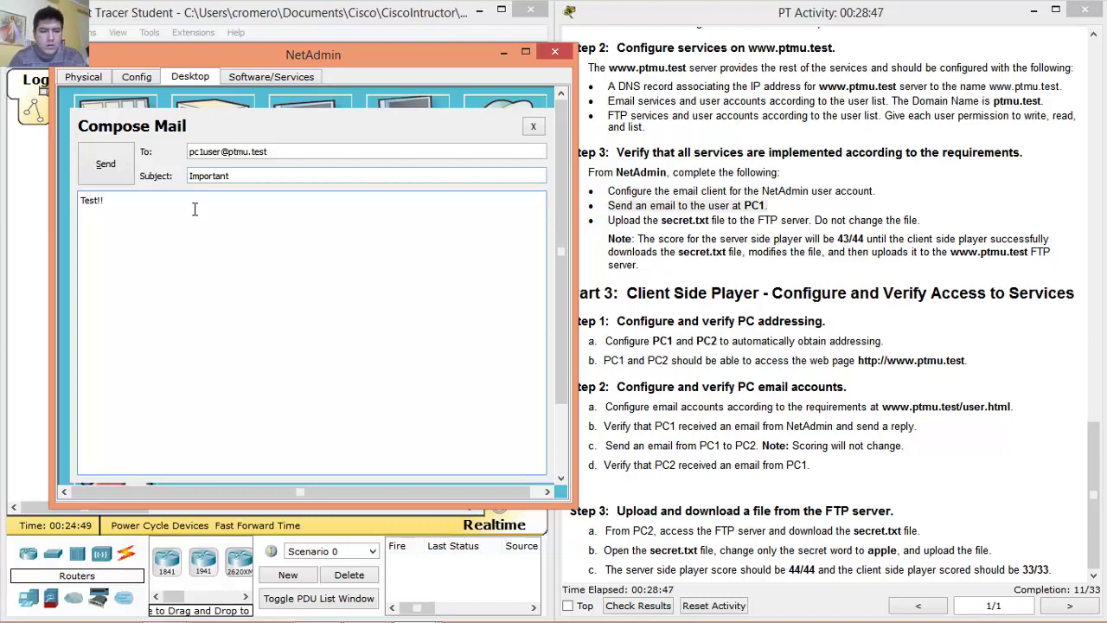
left_click(105, 166)
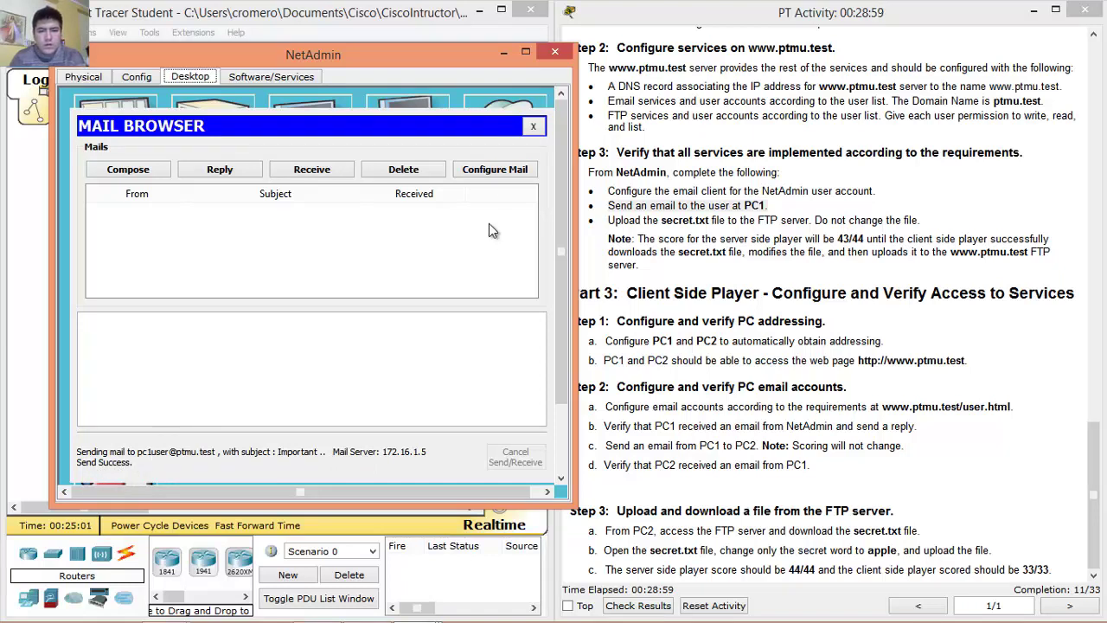
left_click(536, 127)
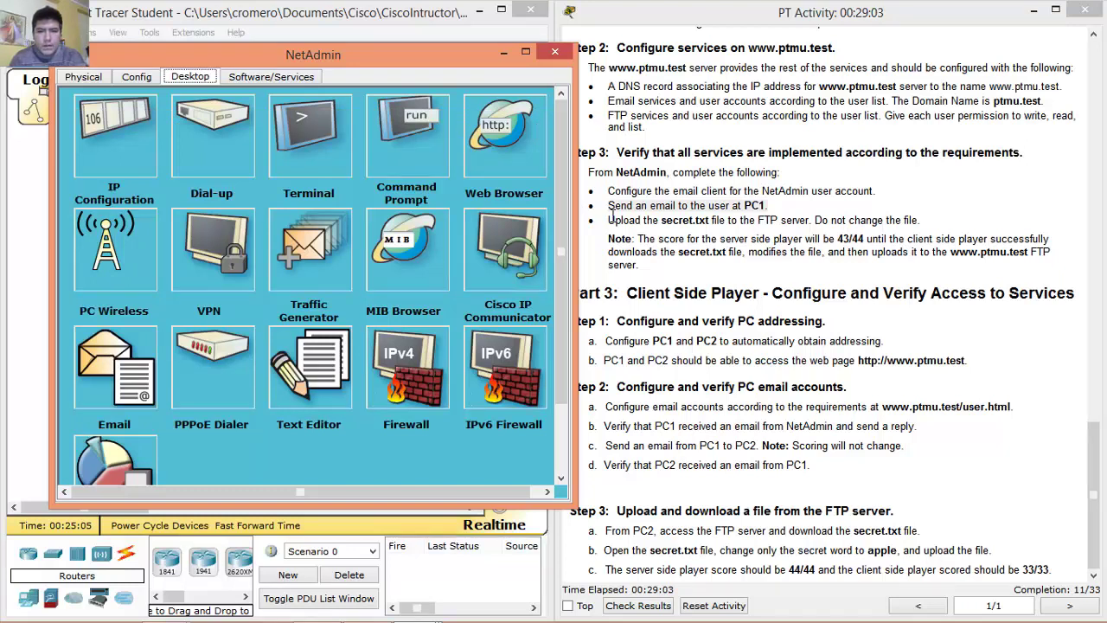
Log in to the FTP server at 172.16.1.5 as netadmin from NetAdmin's command prompt.
left_click_drag(609, 220, 709, 220)
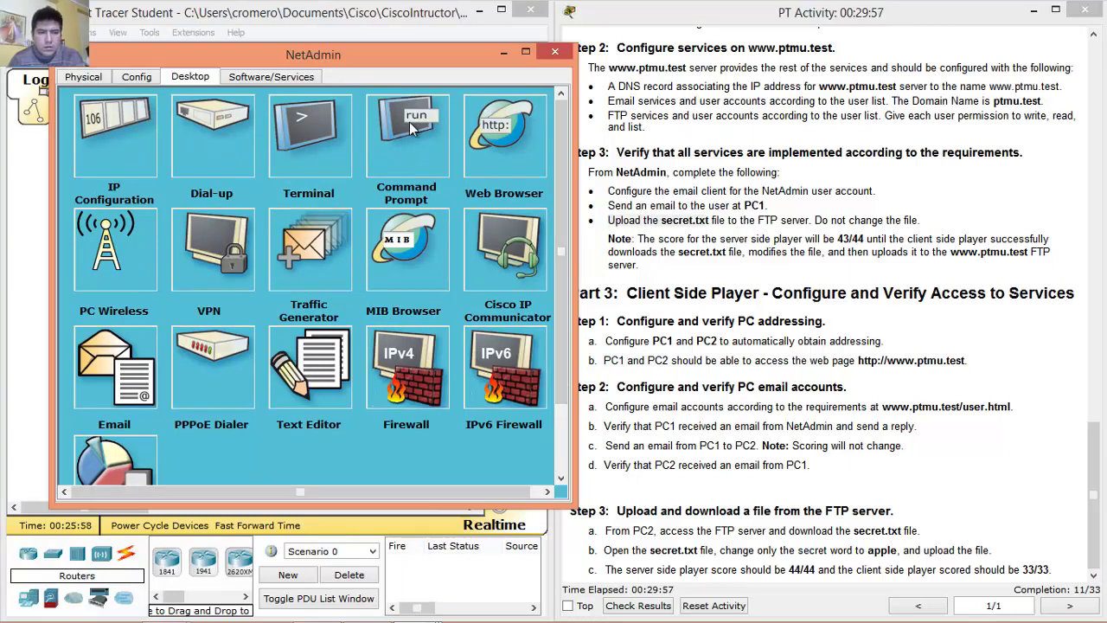
left_click(409, 121)
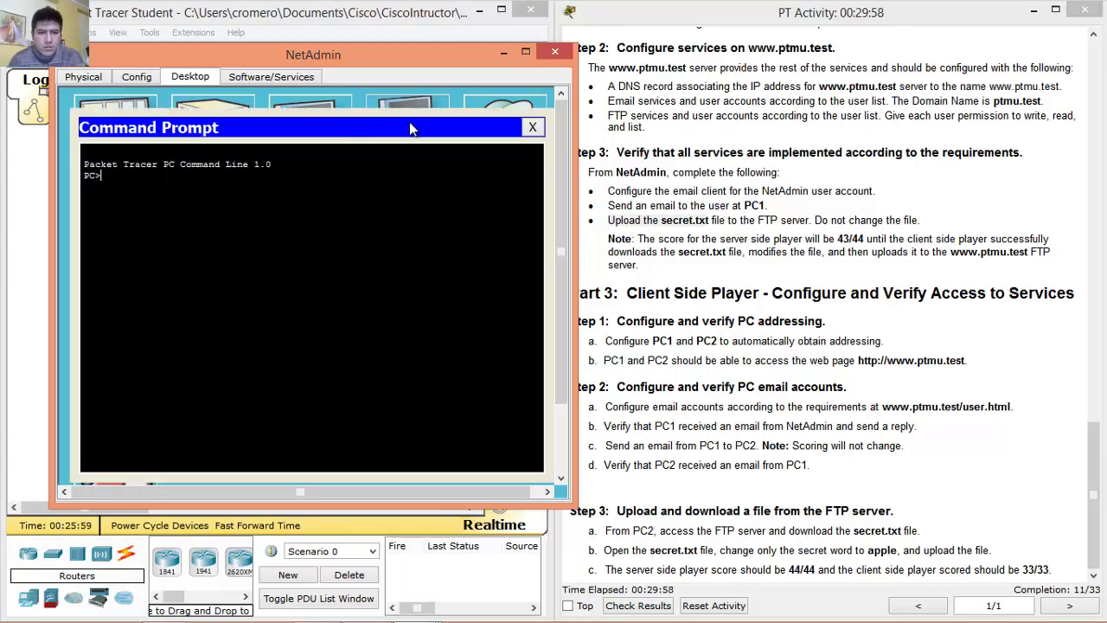
type("ft")
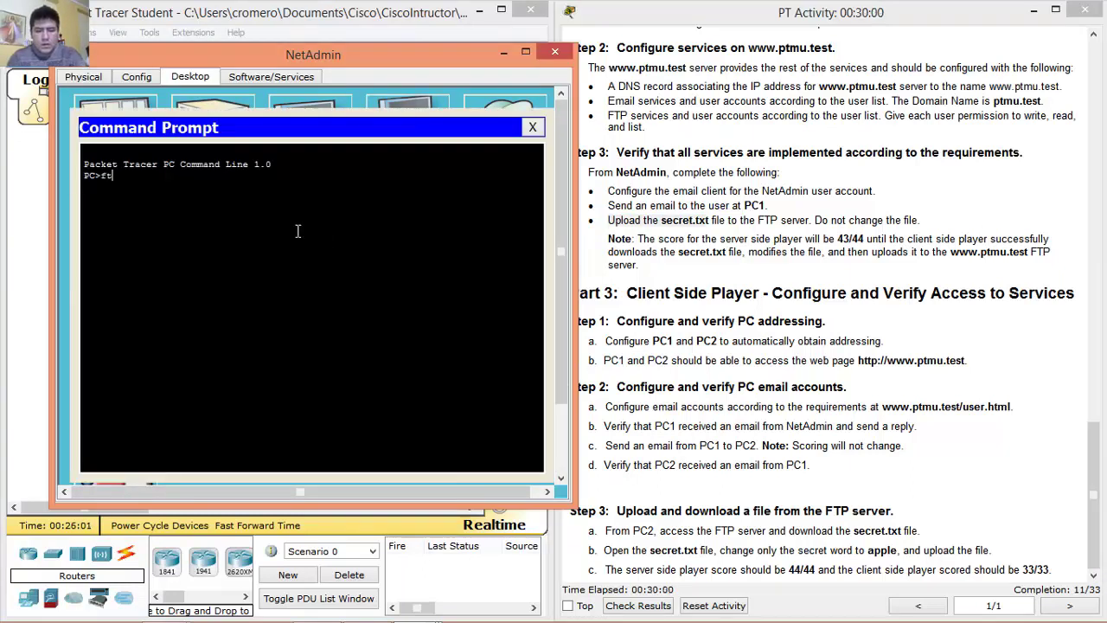
type("p 172.16.")
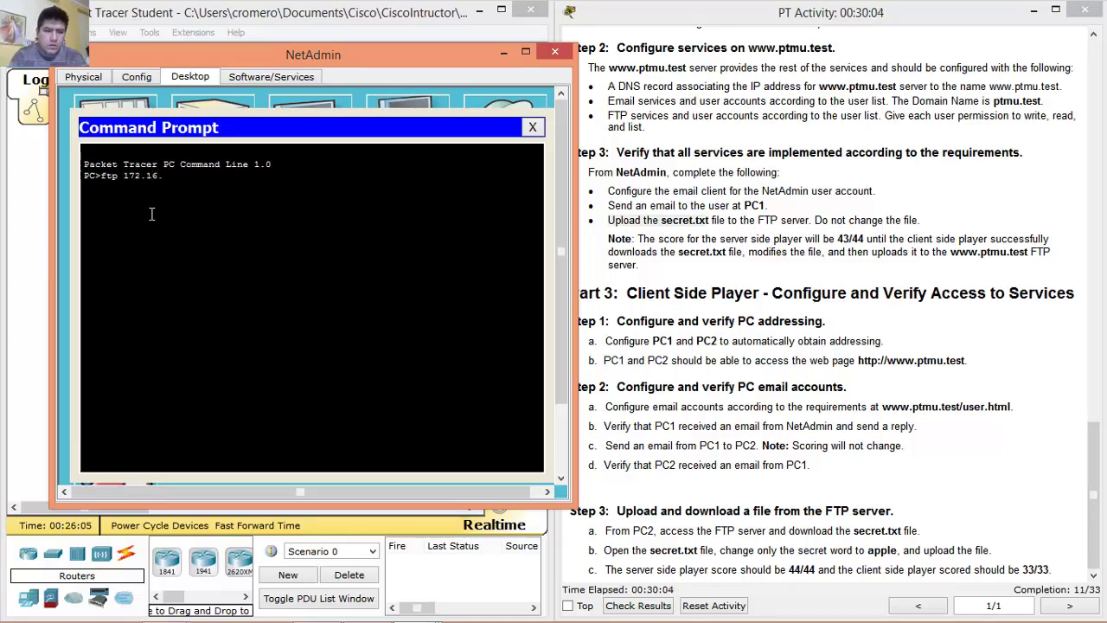
type("1.5")
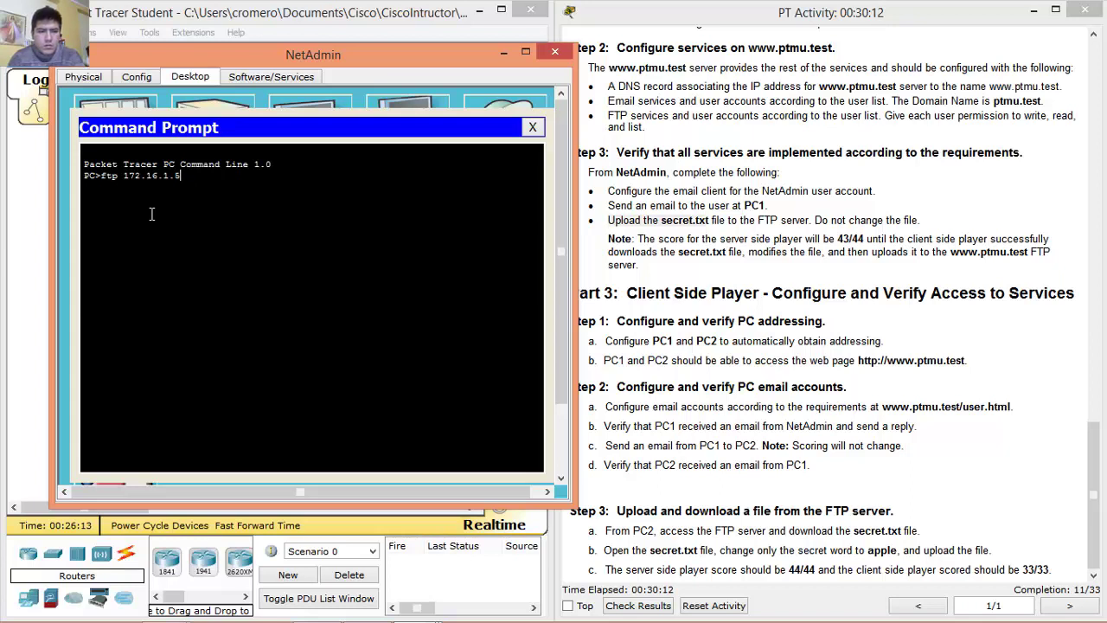
key("Return")
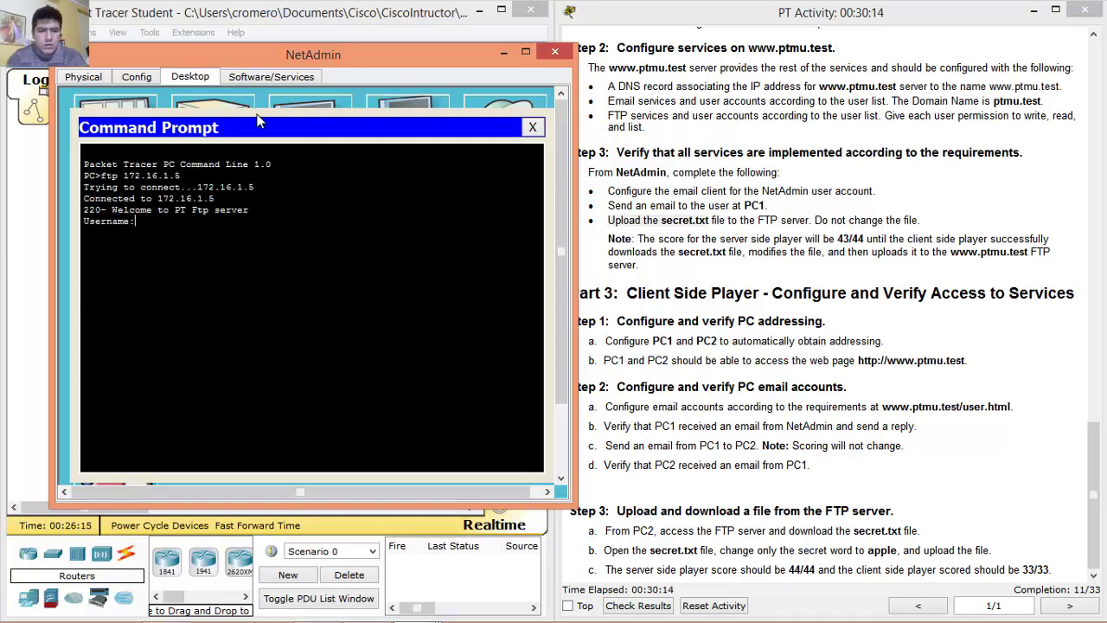
type("netadmin")
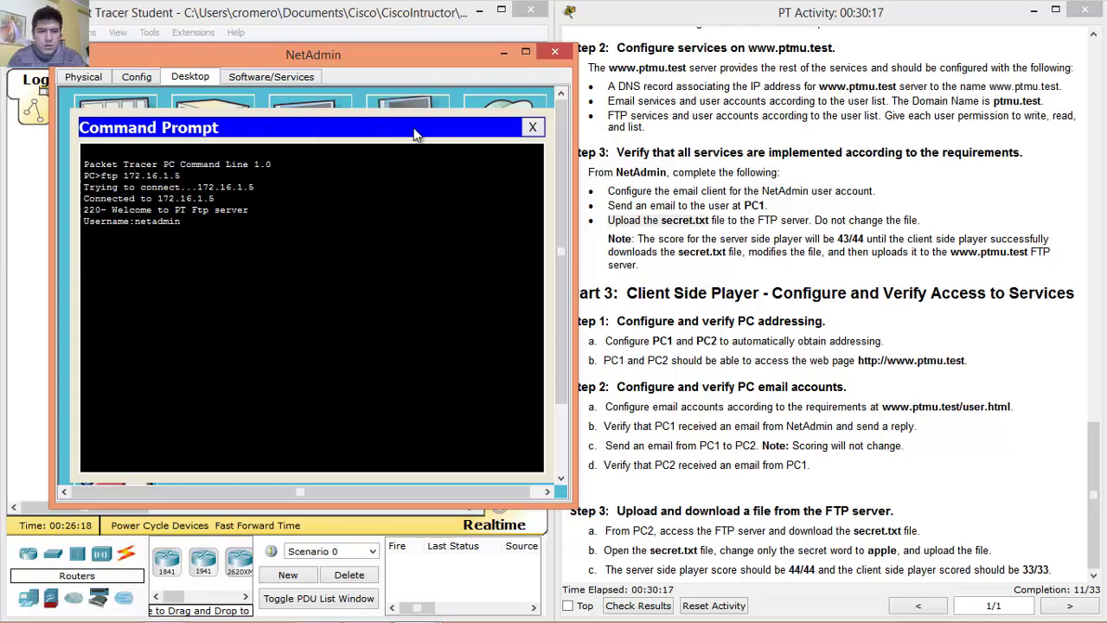
key("Return")
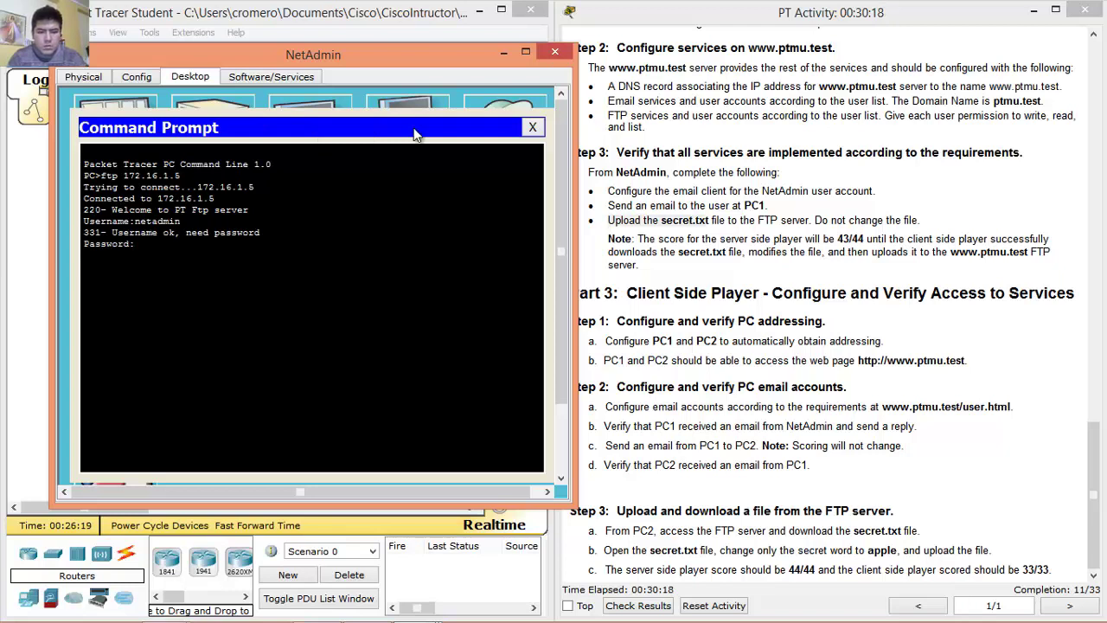
key("Return")
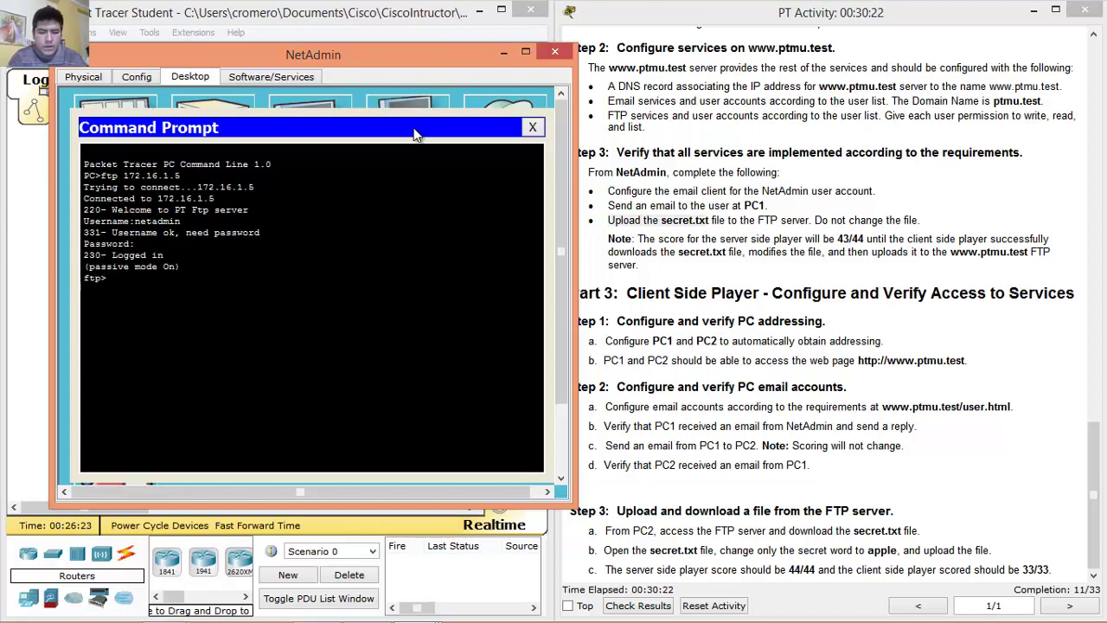
List the FTP commands and upload secret.txt with put.
type("?")
key("Return")
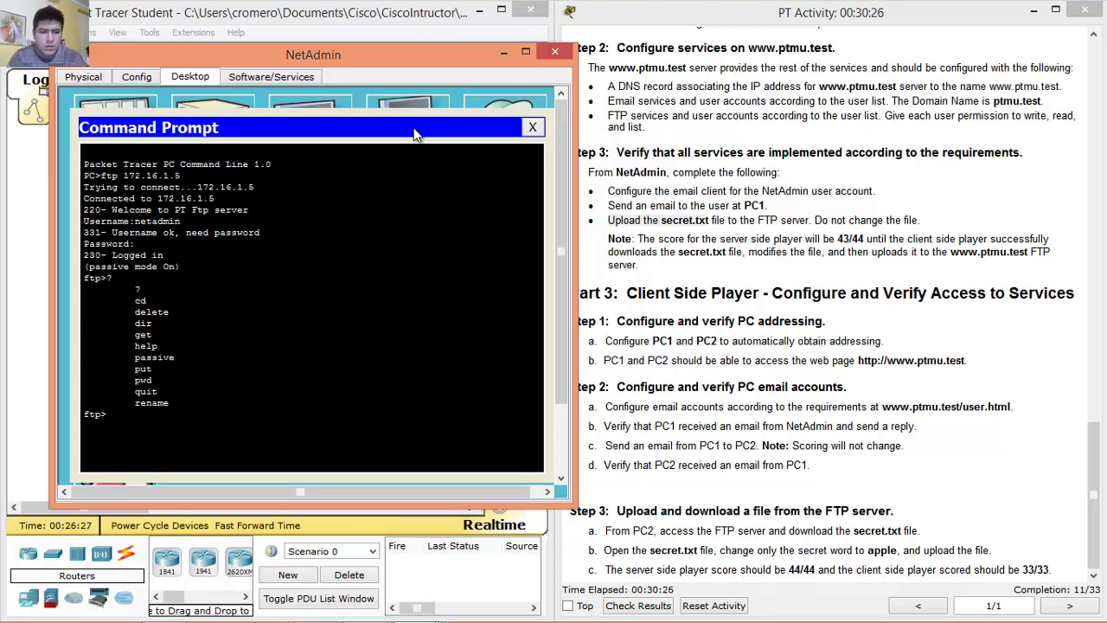
left_click_drag(135, 368, 155, 369)
left_click(143, 417)
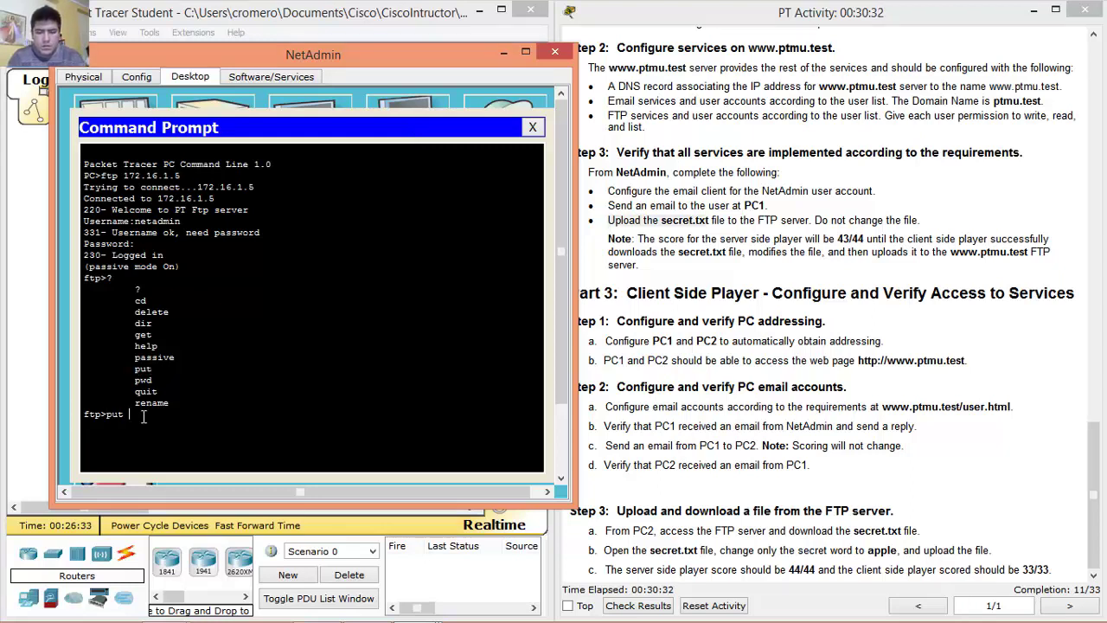
type("put secret.txt")
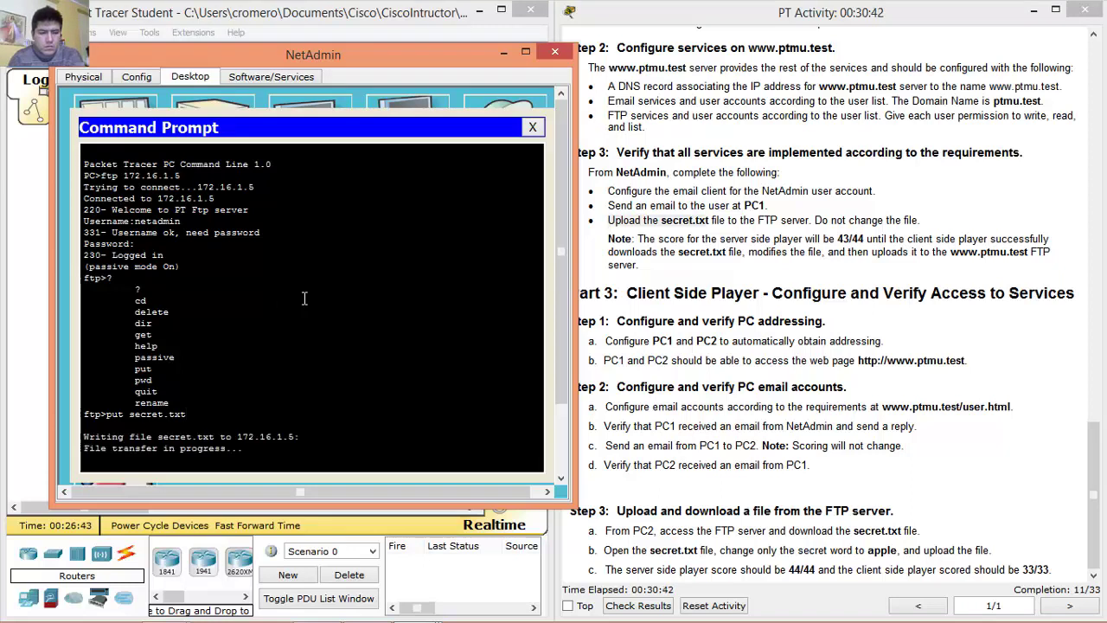
key("Return")
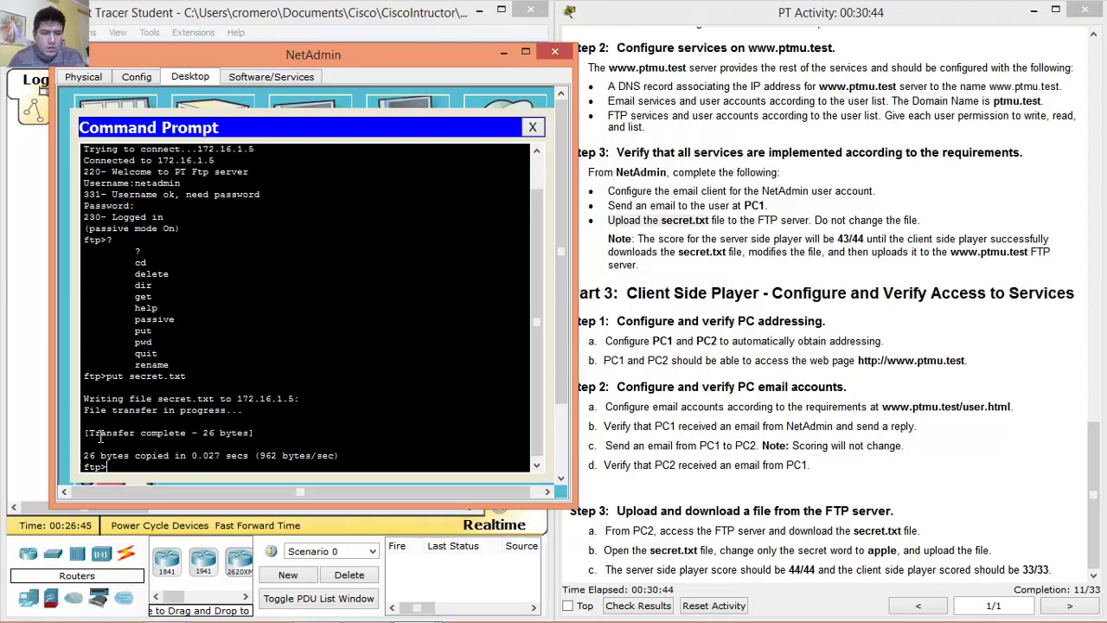
Confirm the transfer completed, then close the command prompt and NetAdmin window.
left_click_drag(90, 433, 187, 432)
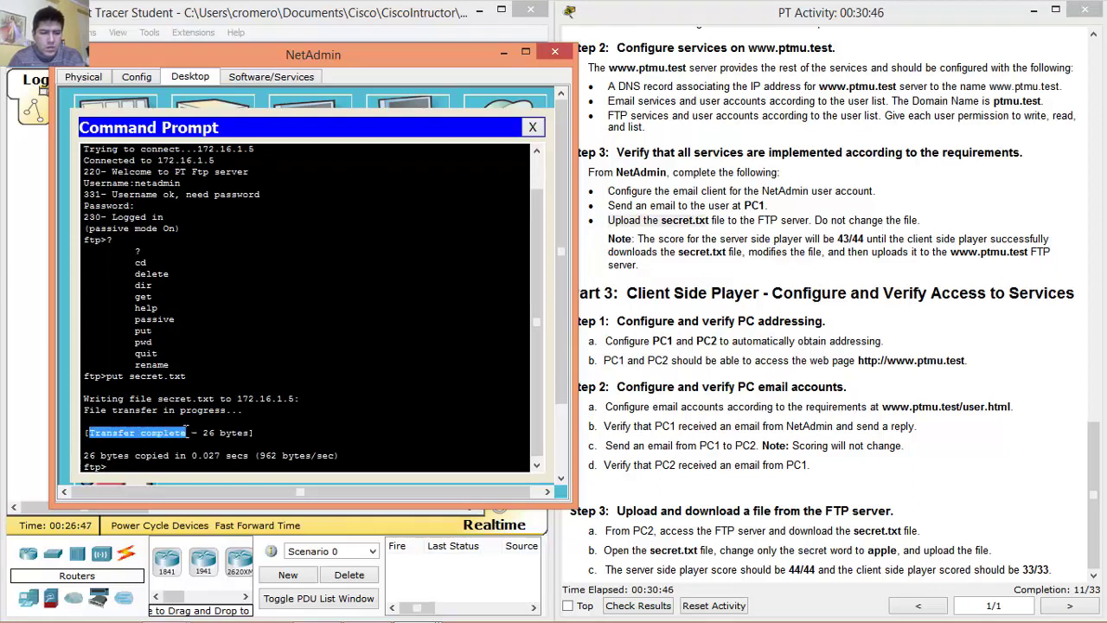
left_click(115, 450)
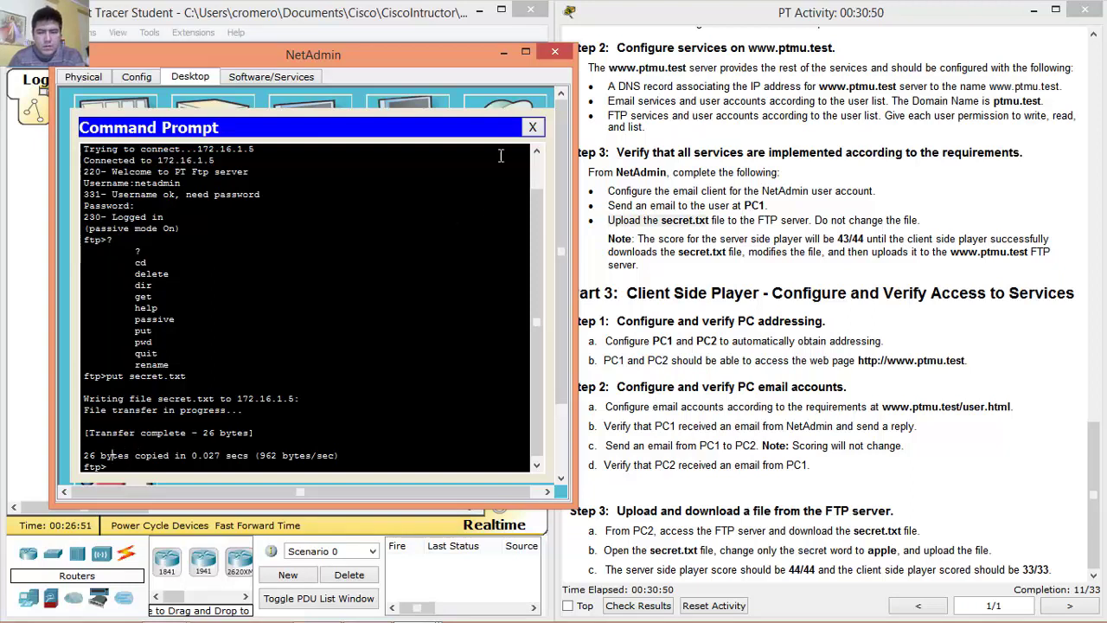
left_click(533, 128)
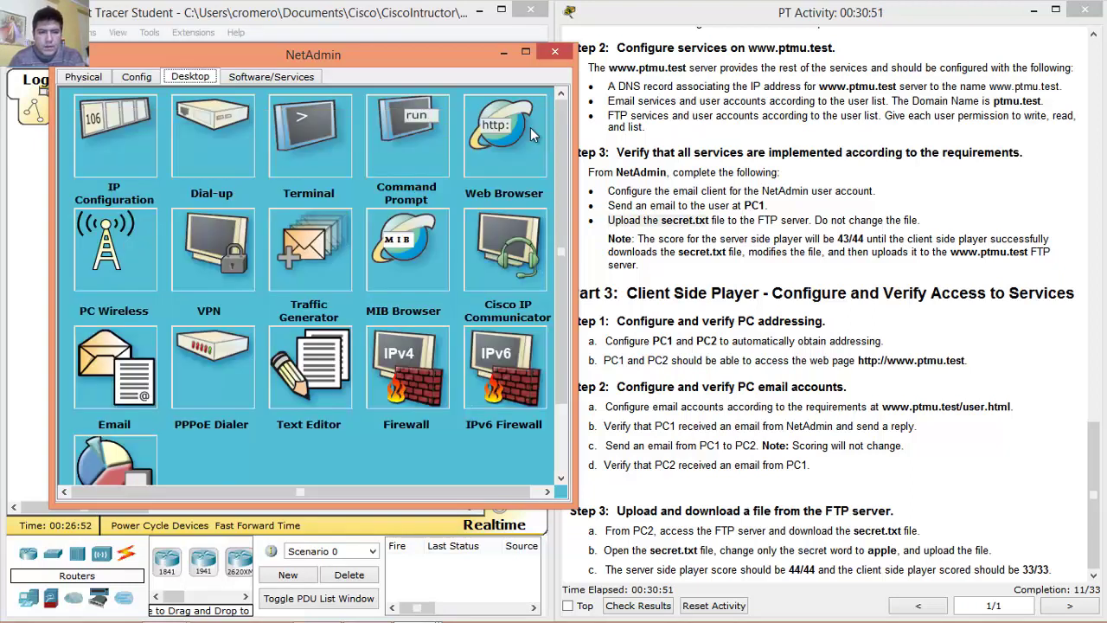
left_click(554, 56)
Read the Part 3 Step 1 headings and step 1a about automatic addressing.
left_click_drag(626, 293, 1071, 294)
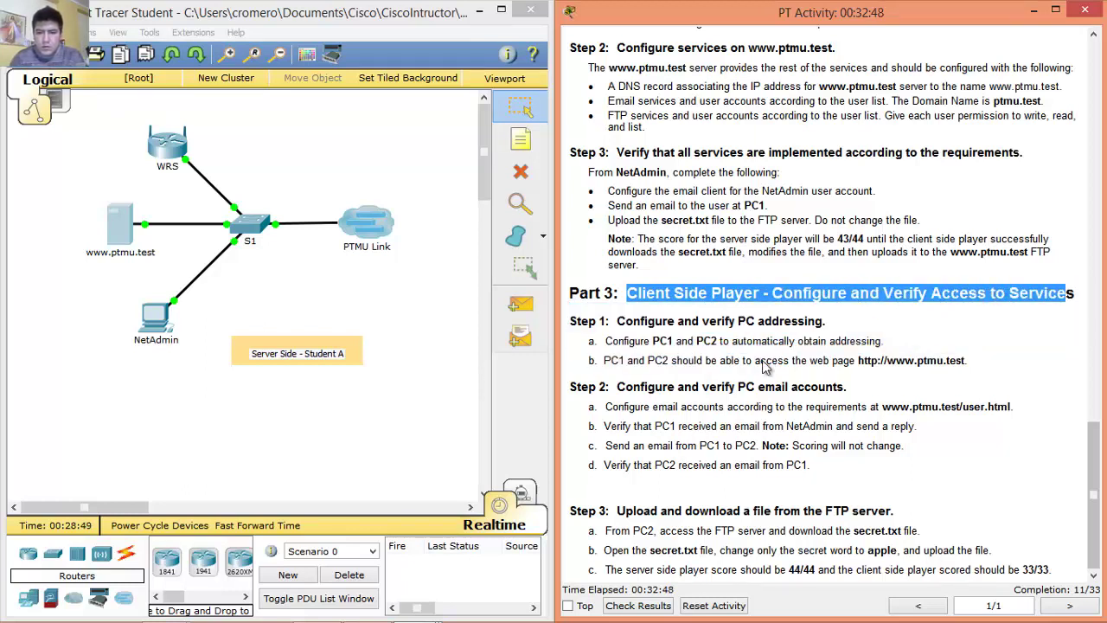
left_click_drag(618, 321, 842, 322)
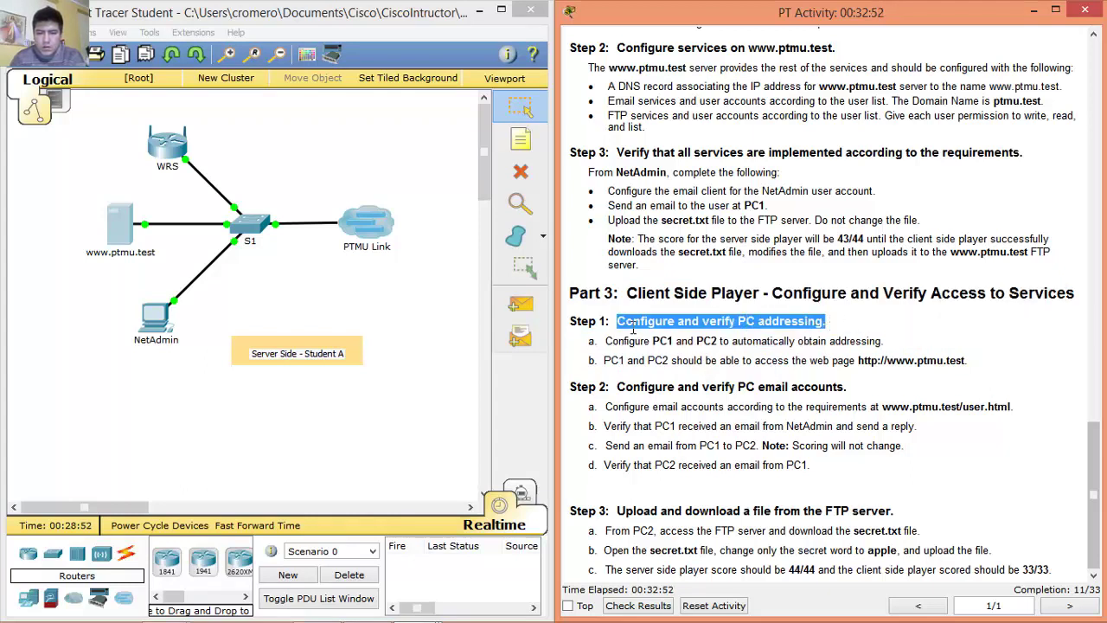
left_click(606, 341)
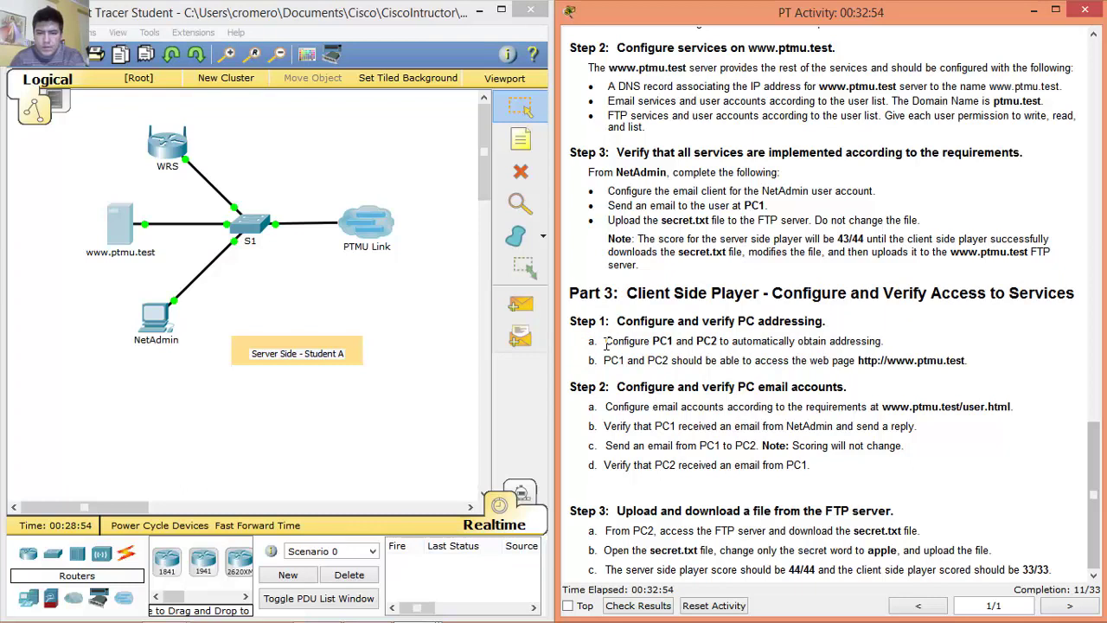
left_click_drag(606, 341, 890, 340)
left_click_drag(606, 341, 881, 340)
Read step 1b on web page access and switch to the client-side Packet Tracer instance.
left_click_drag(605, 360, 971, 361)
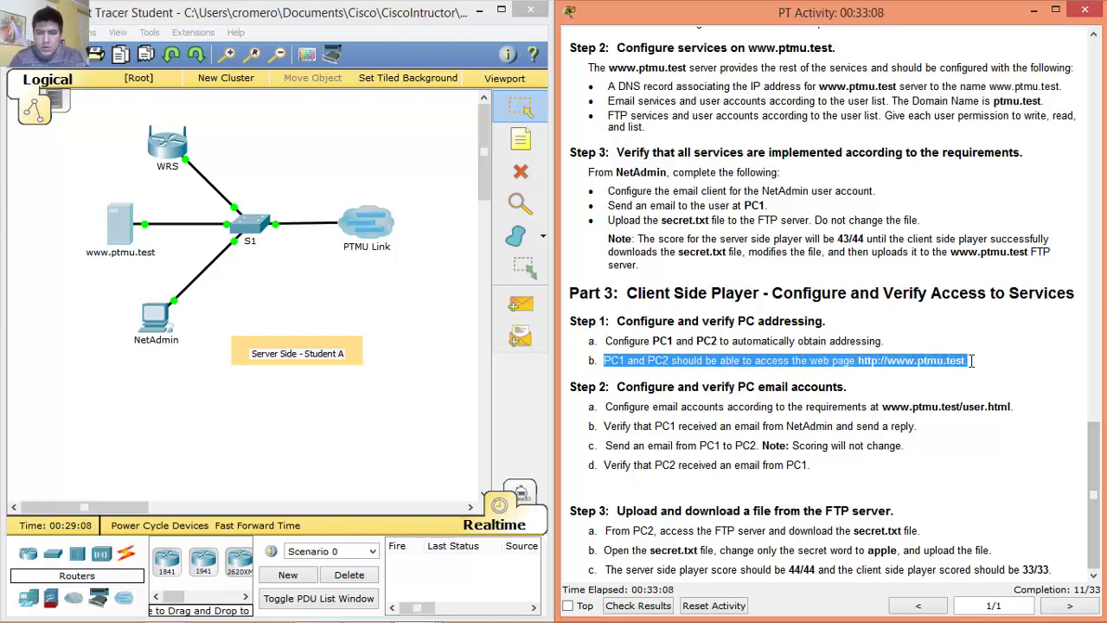
left_click(602, 360)
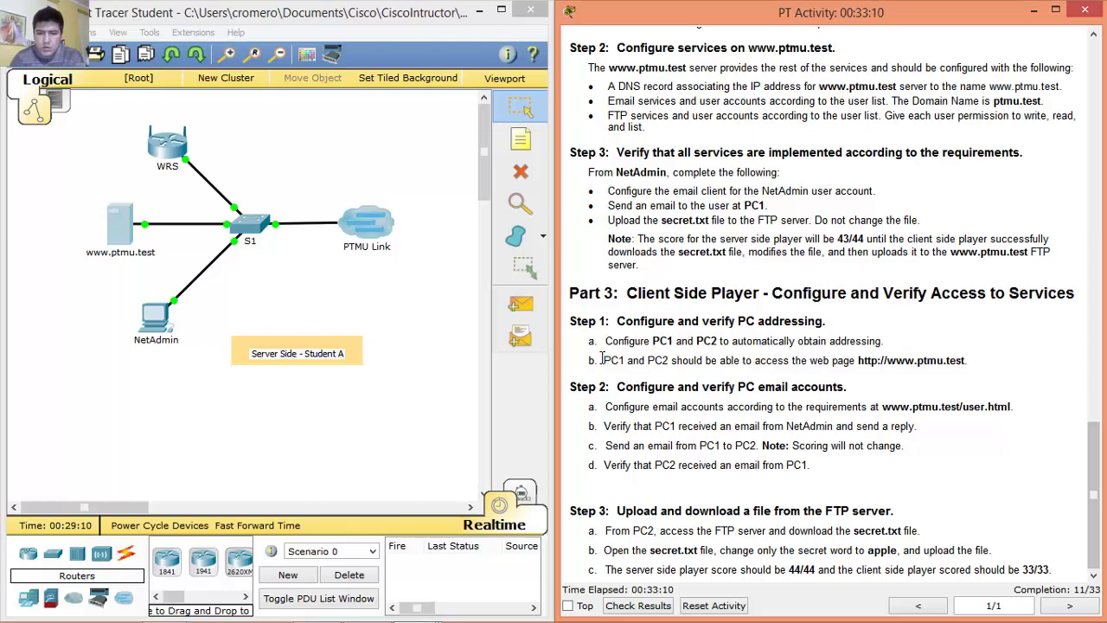
left_click_drag(608, 359, 976, 354)
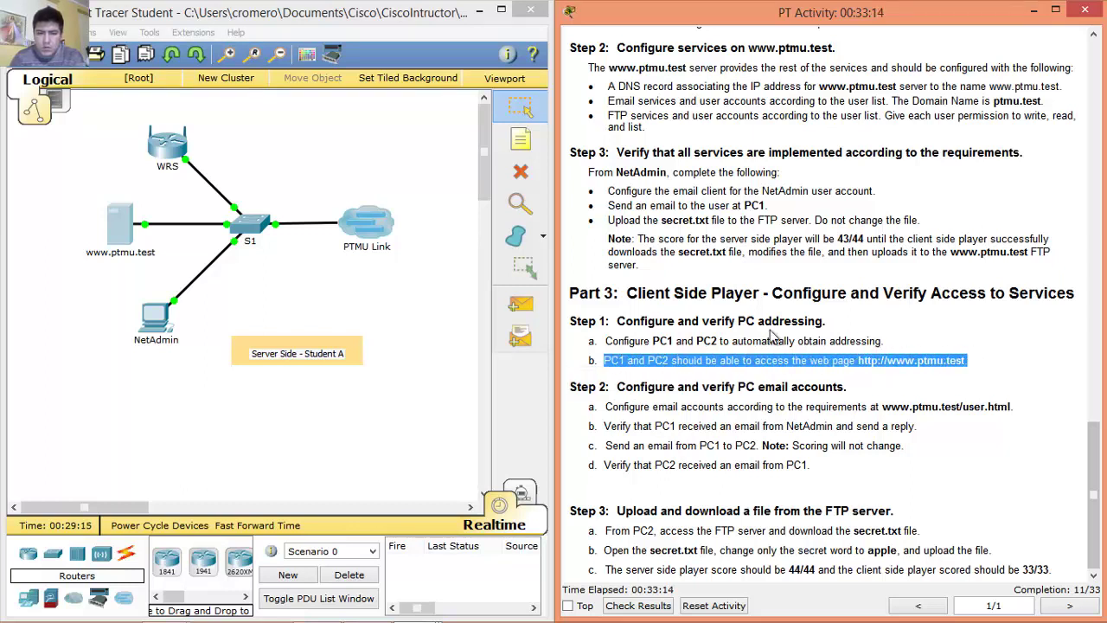
mouse_move(368, 616)
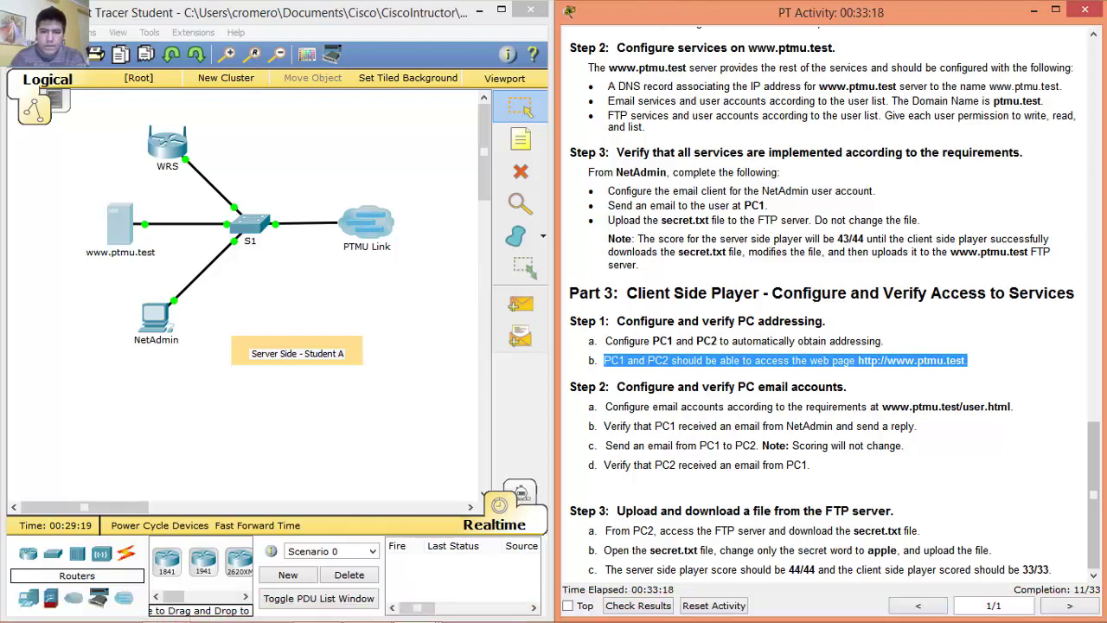
key("alt+Tab")
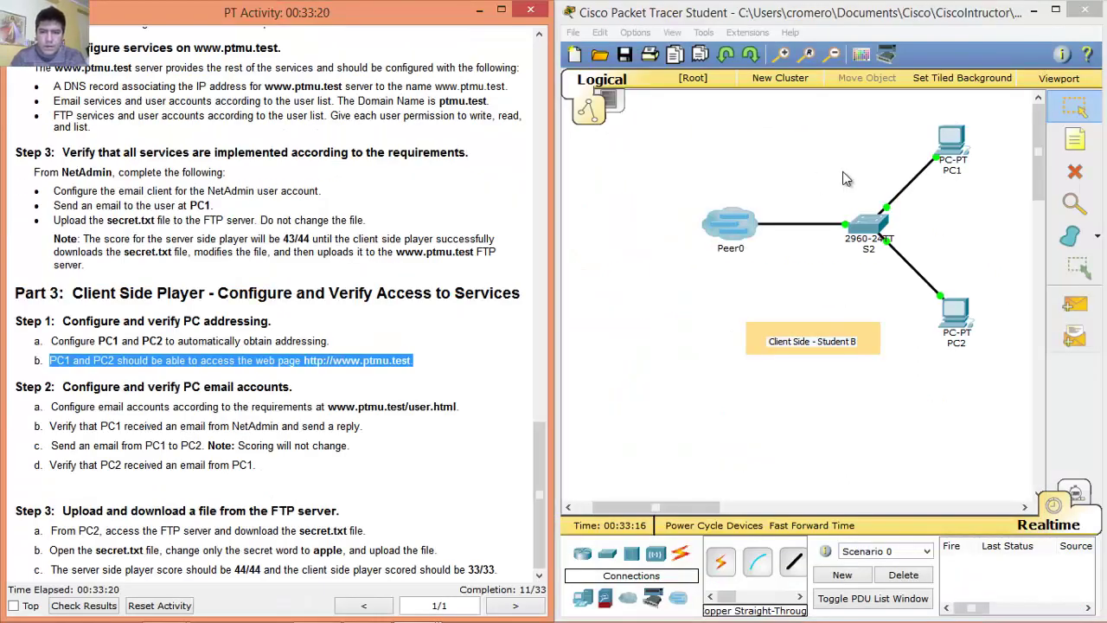
left_click(959, 149)
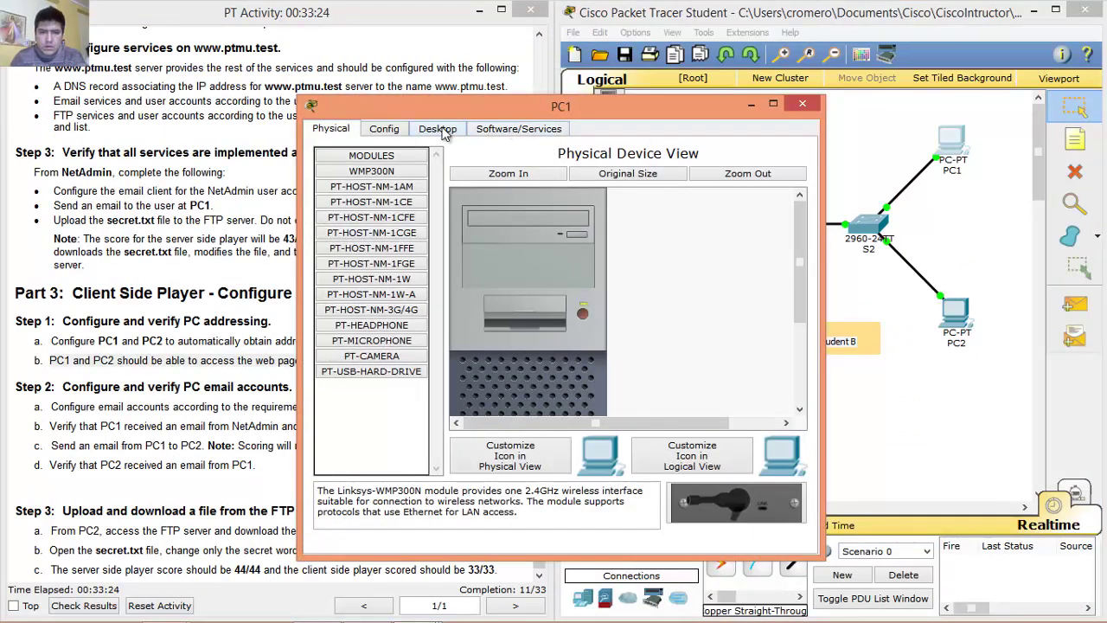
left_click(439, 130)
left_click(384, 180)
left_click(336, 199)
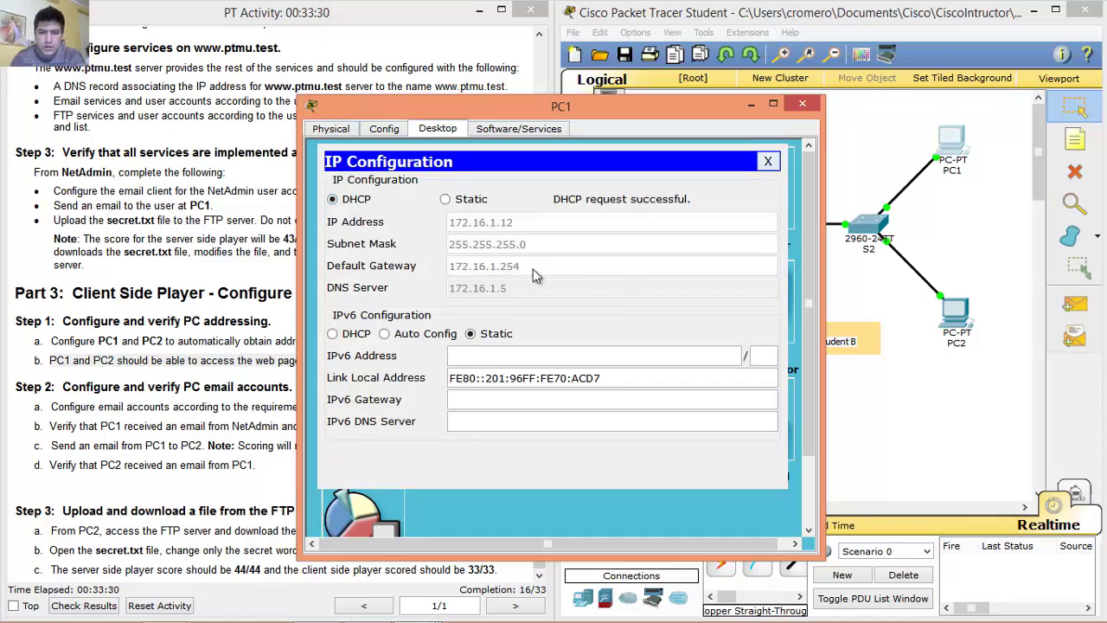
left_click(767, 161)
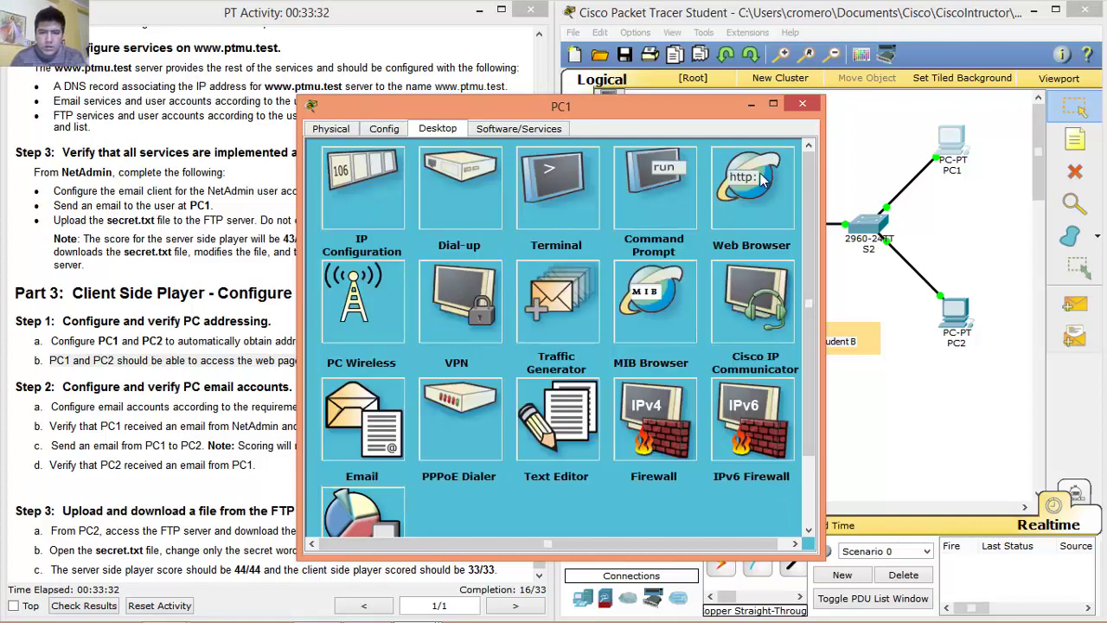
left_click(761, 177)
type("www.ptmu")
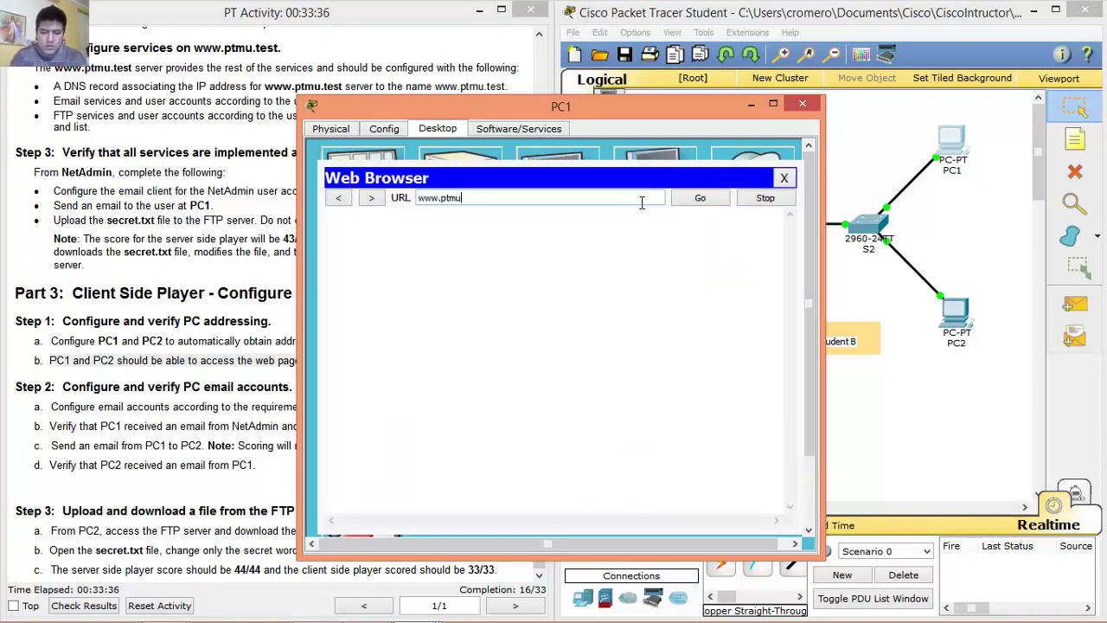
type(".test")
left_click(684, 198)
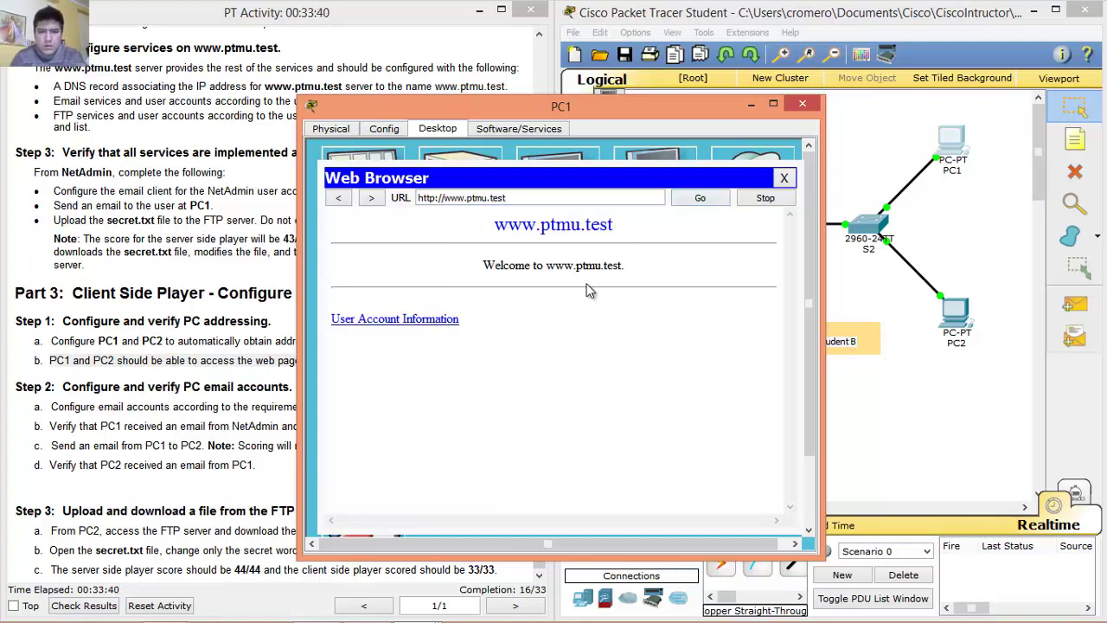
left_click(786, 178)
left_click(803, 104)
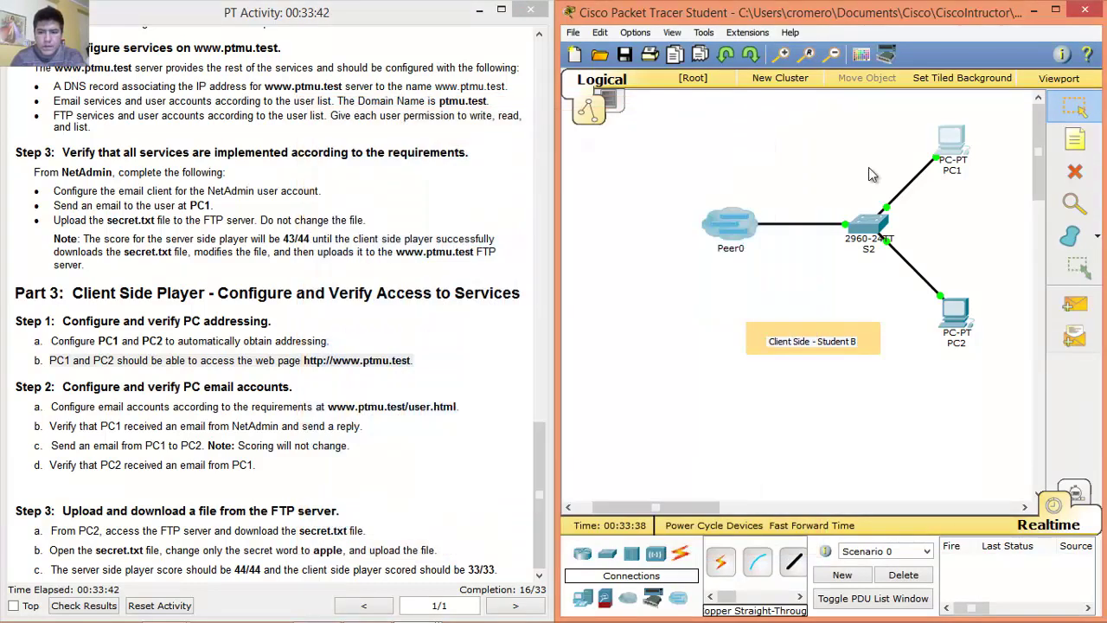
left_click(956, 318)
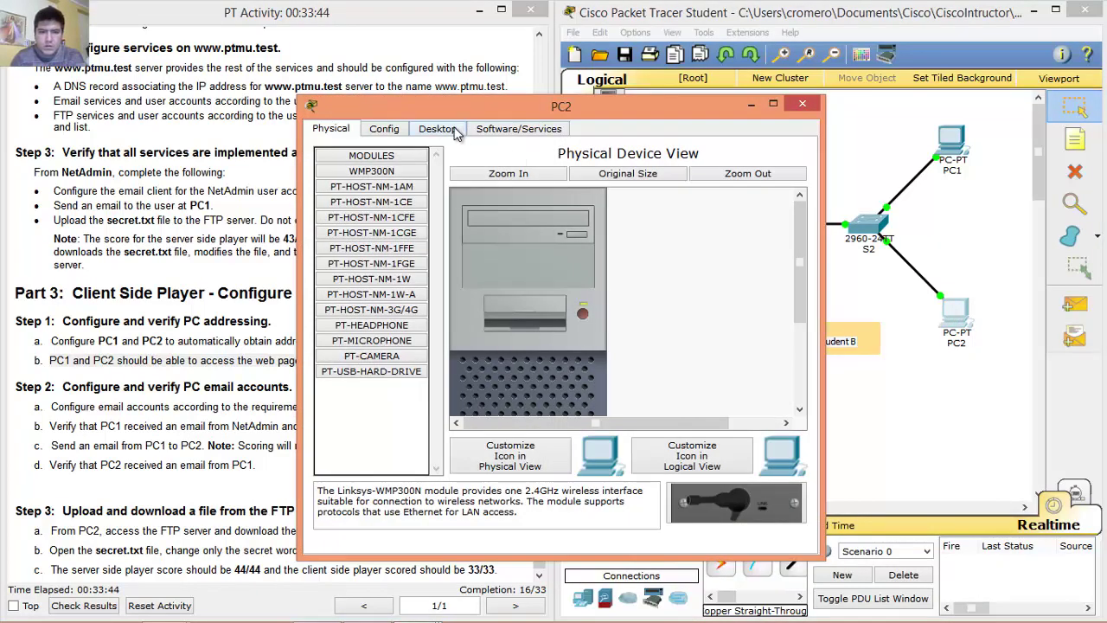
left_click(438, 128)
left_click(357, 184)
left_click(334, 199)
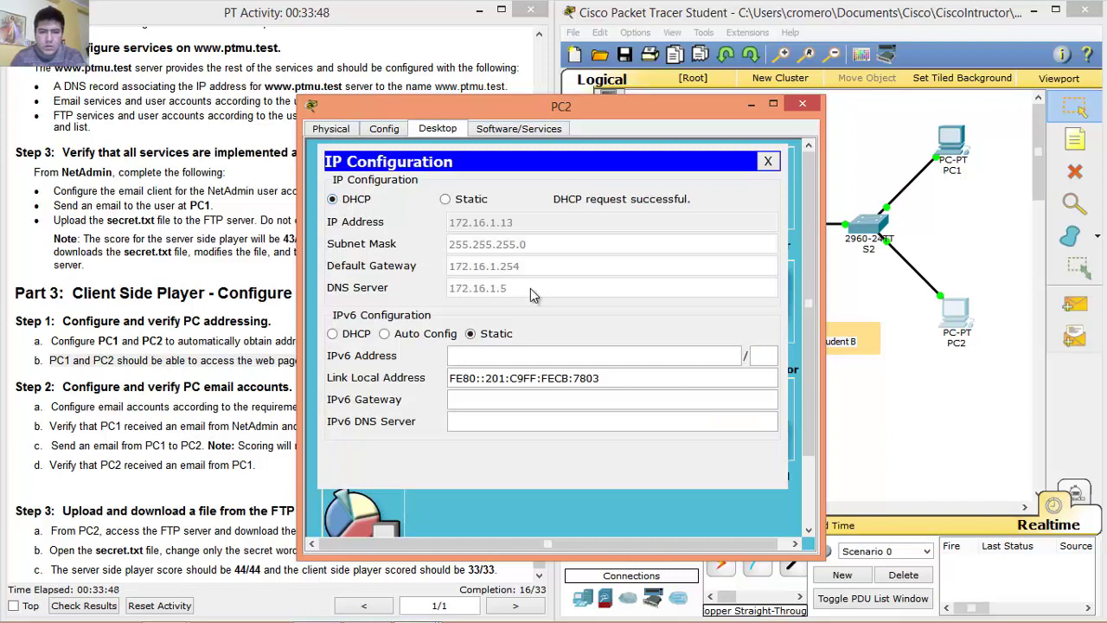
left_click(768, 162)
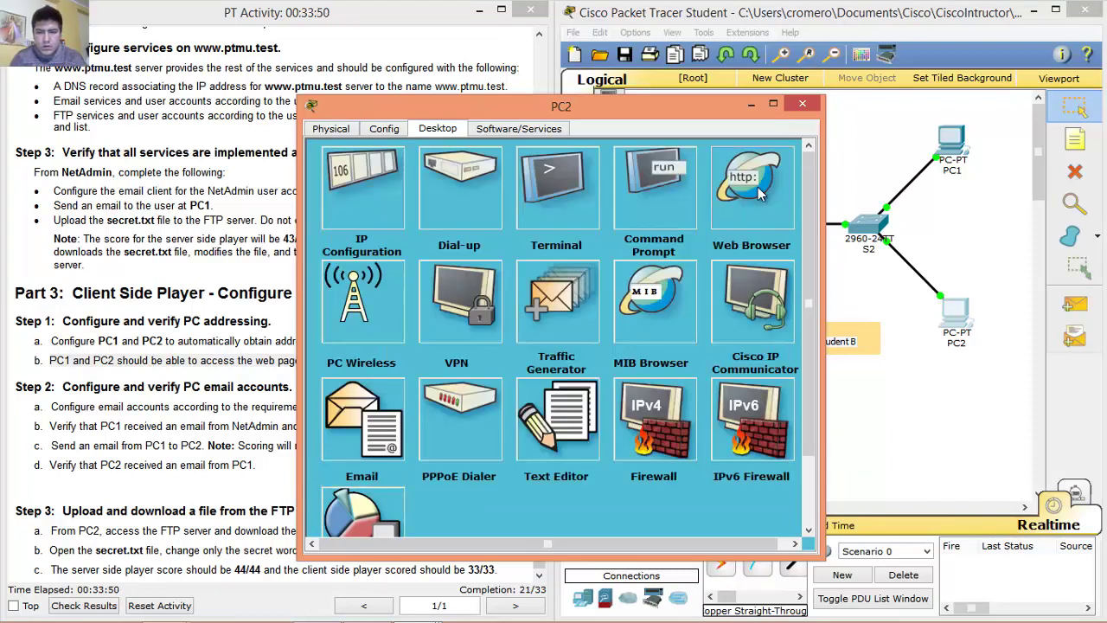
left_click(761, 196)
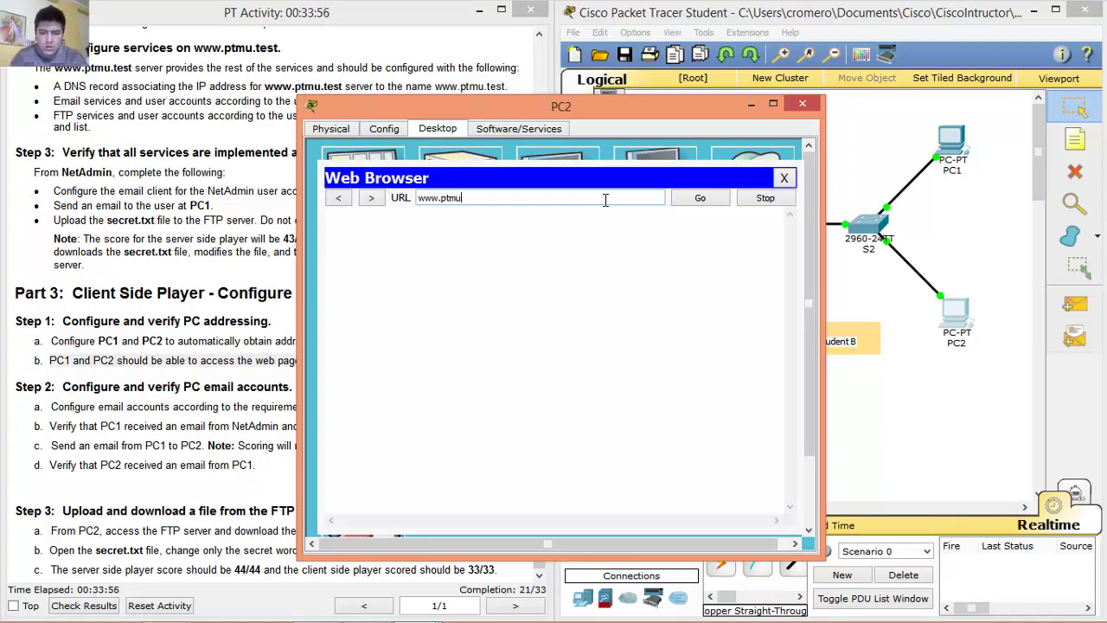
type("test")
left_click(701, 201)
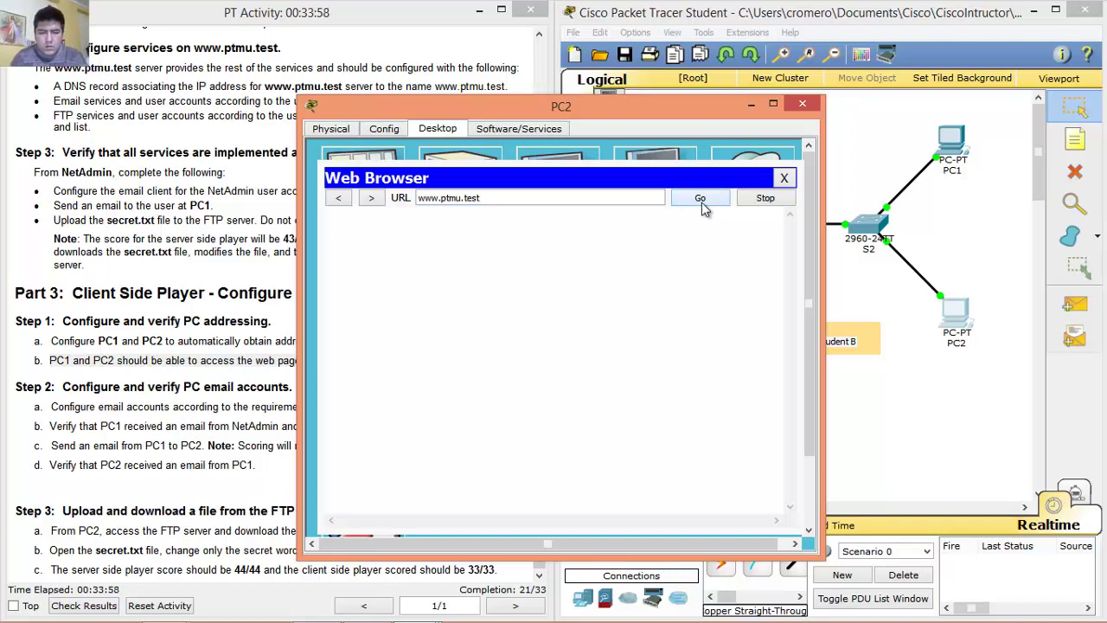
left_click(789, 180)
left_click(803, 105)
left_click_drag(68, 391, 296, 390)
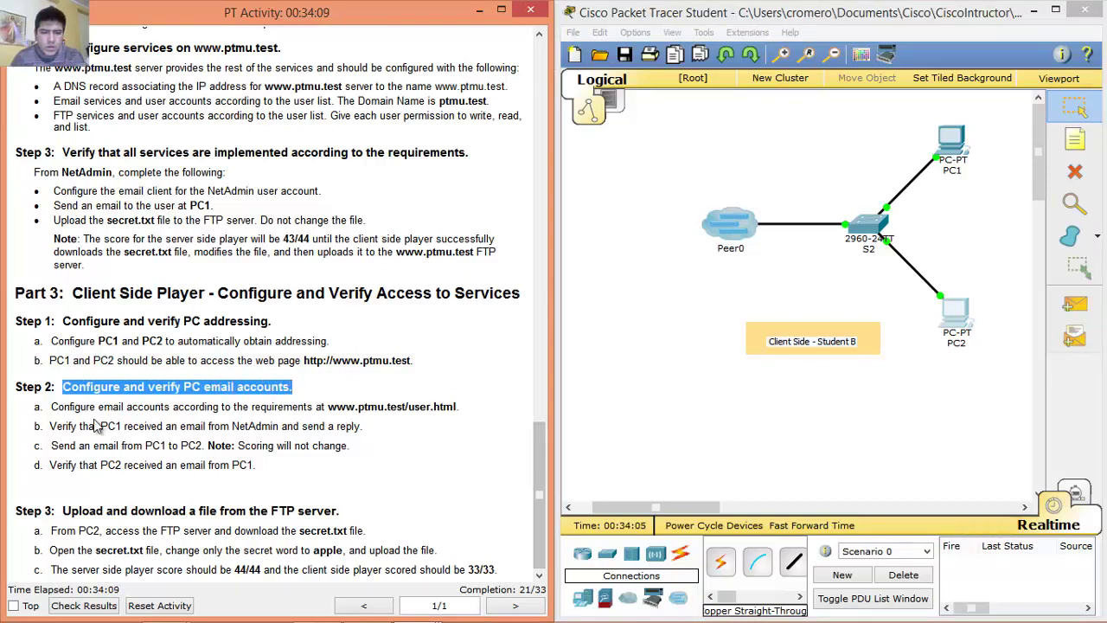
left_click(54, 407)
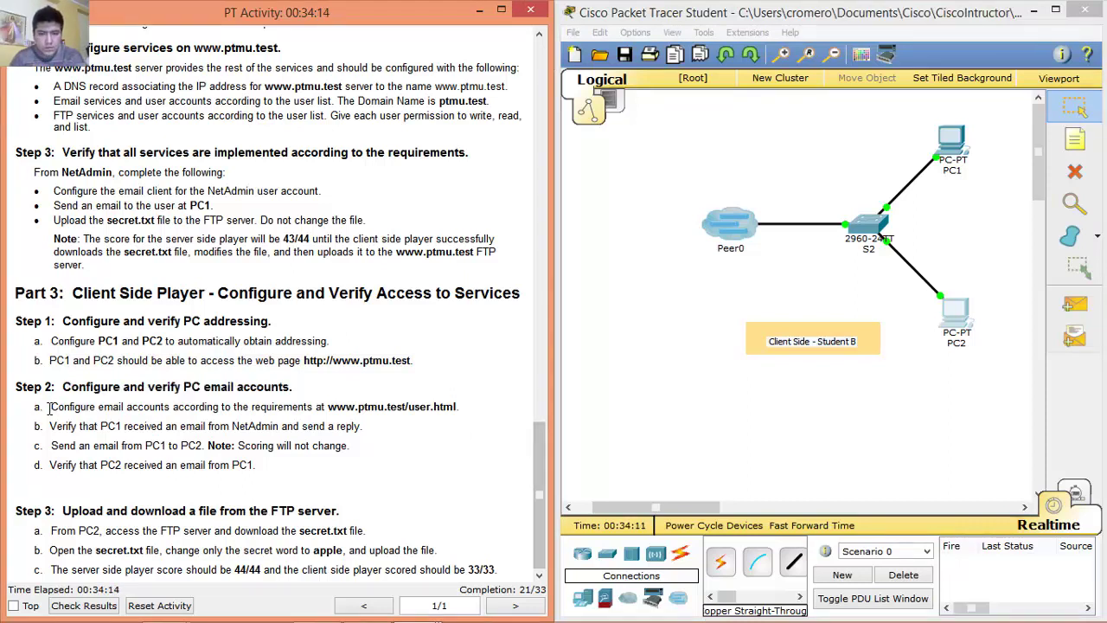
left_click_drag(49, 406, 476, 408)
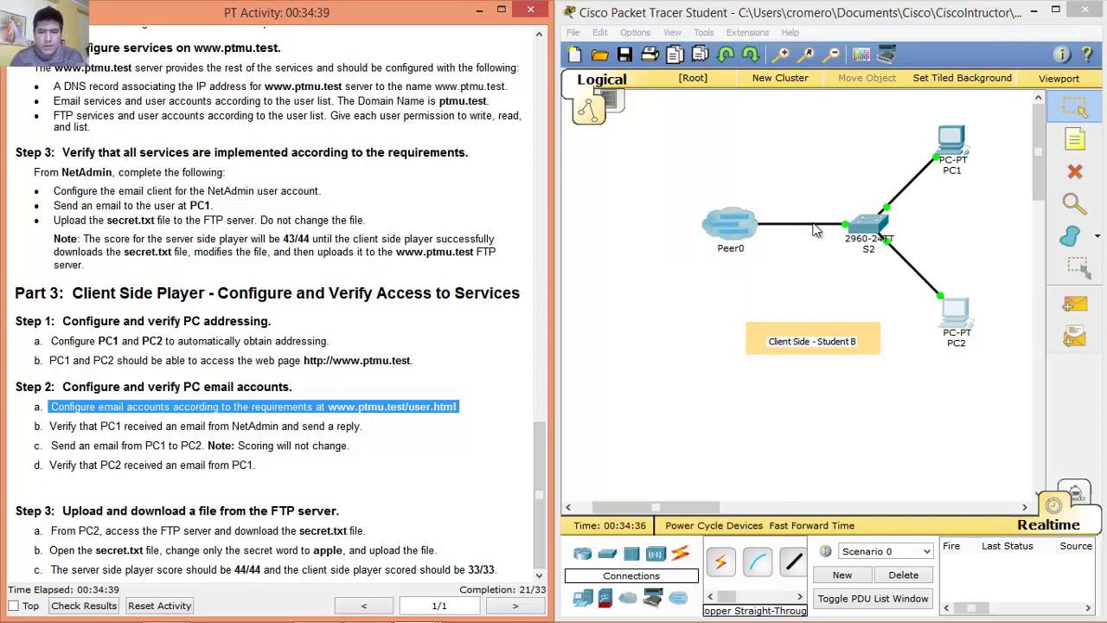
left_click(951, 146)
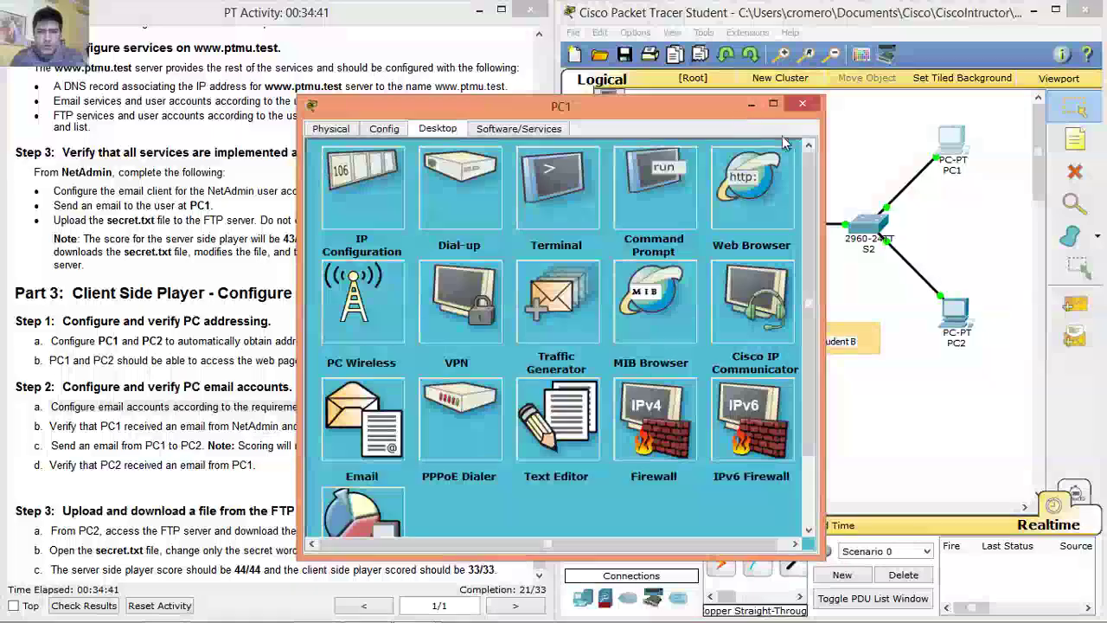
left_click_drag(731, 119, 709, 52)
left_click(730, 117)
left_click_drag(617, 65, 834, 60)
type("pt")
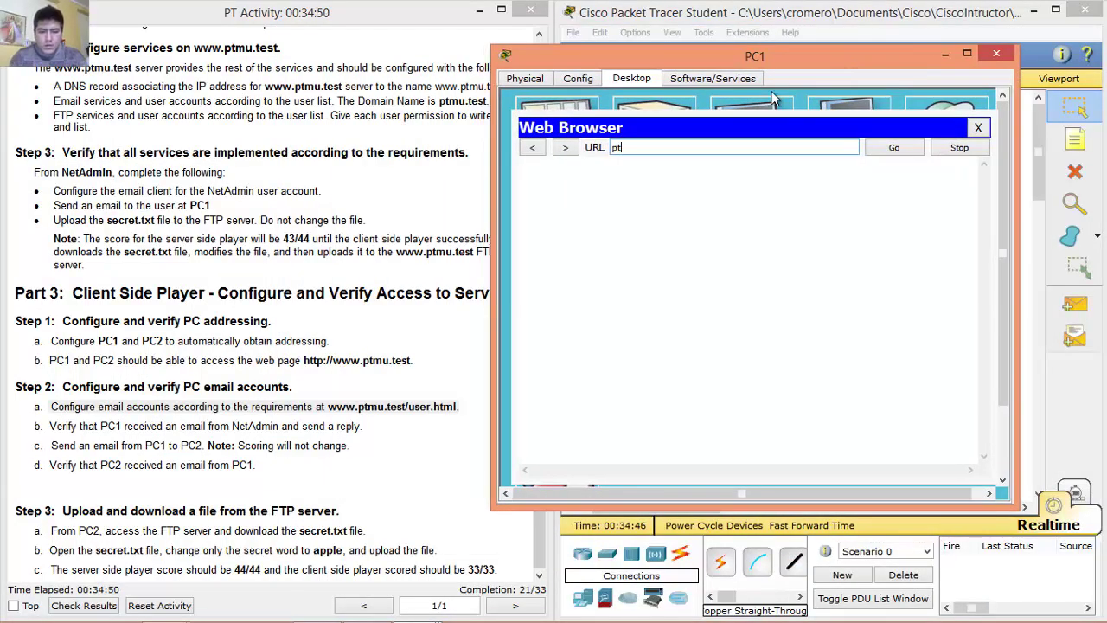
type("www.ptmu,.test")
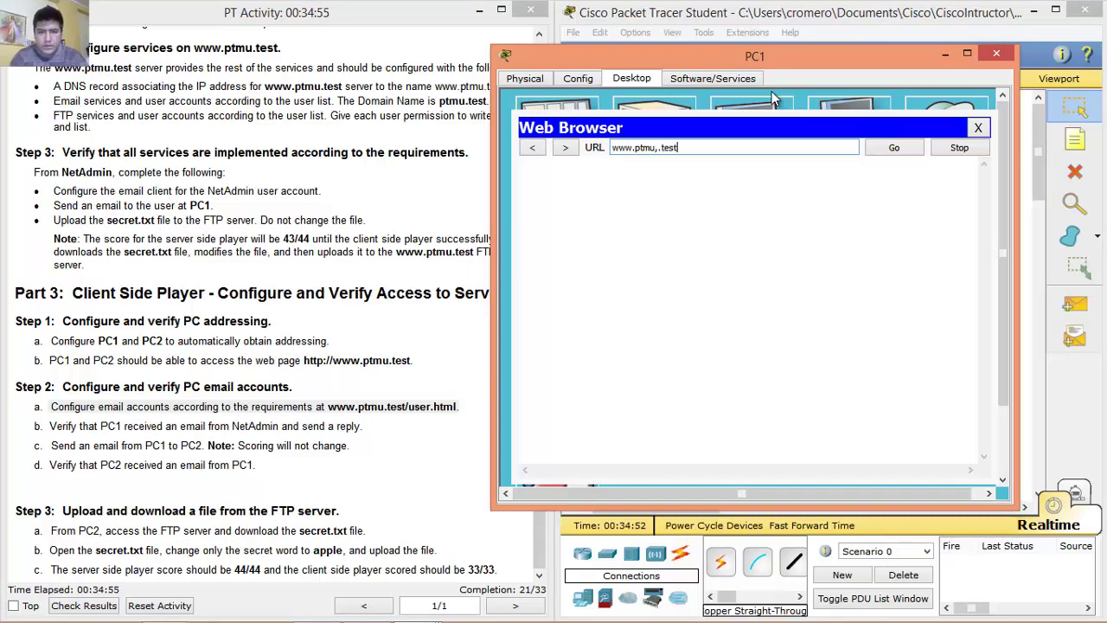
key("Return")
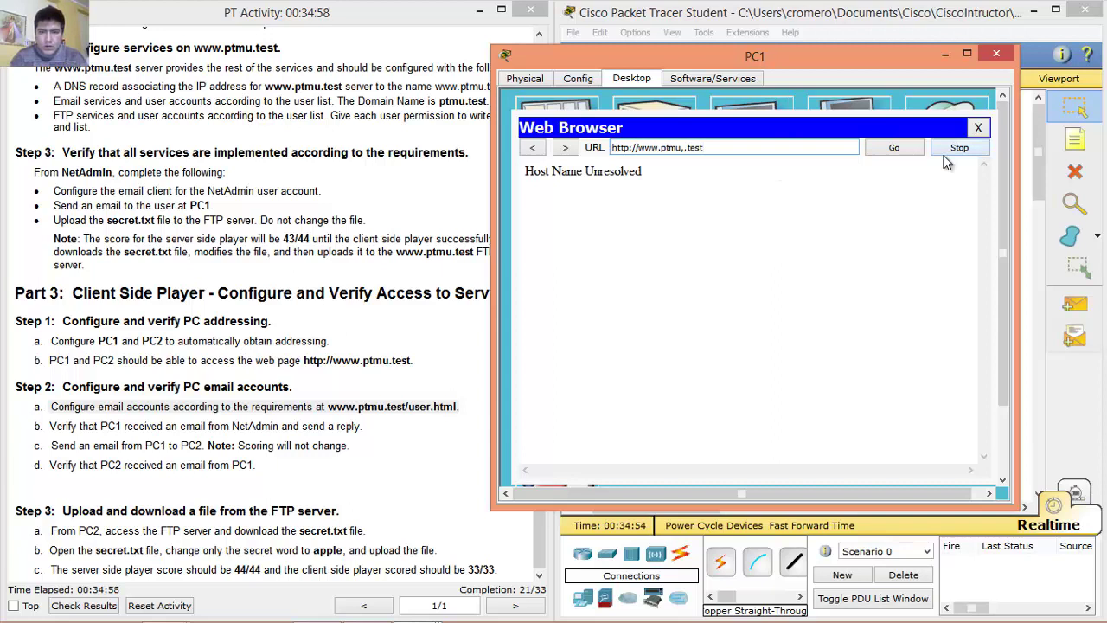
type(".test/")
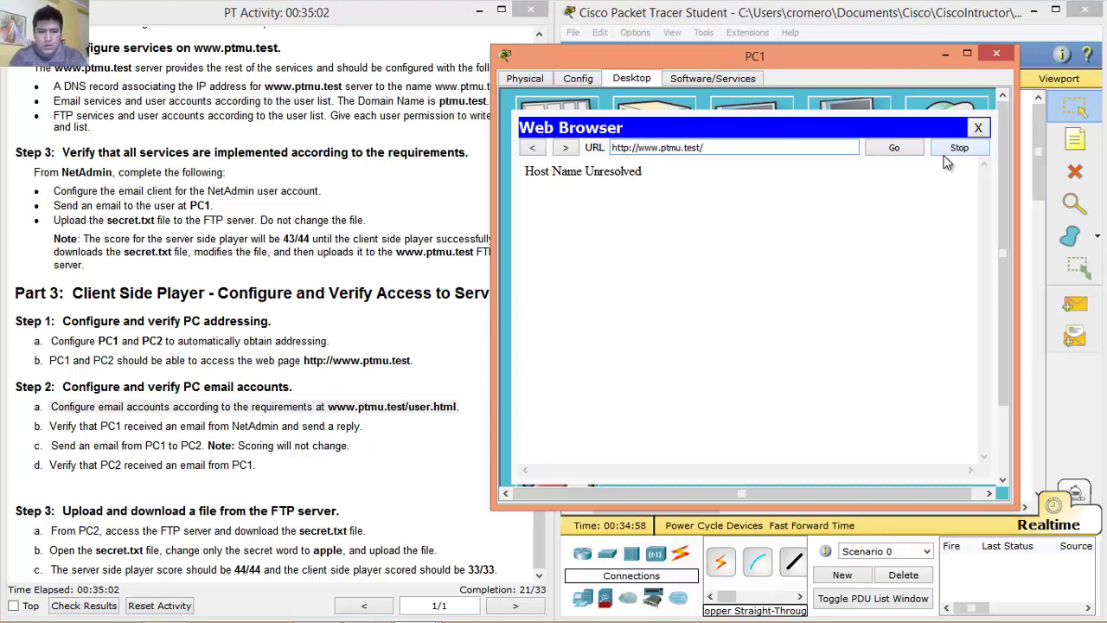
type("user")
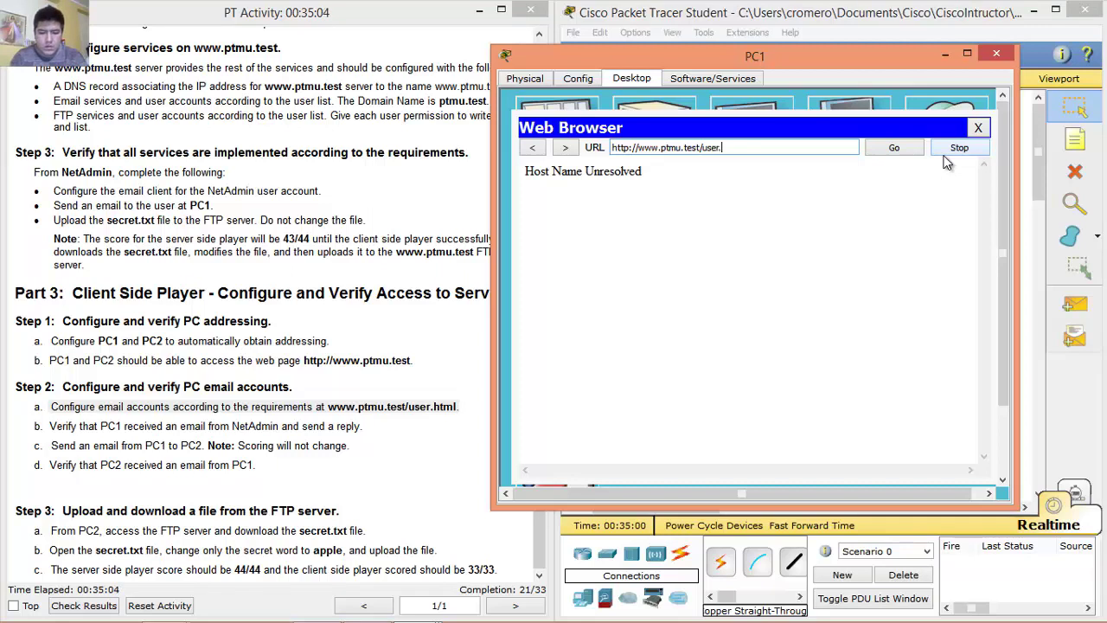
type(".html")
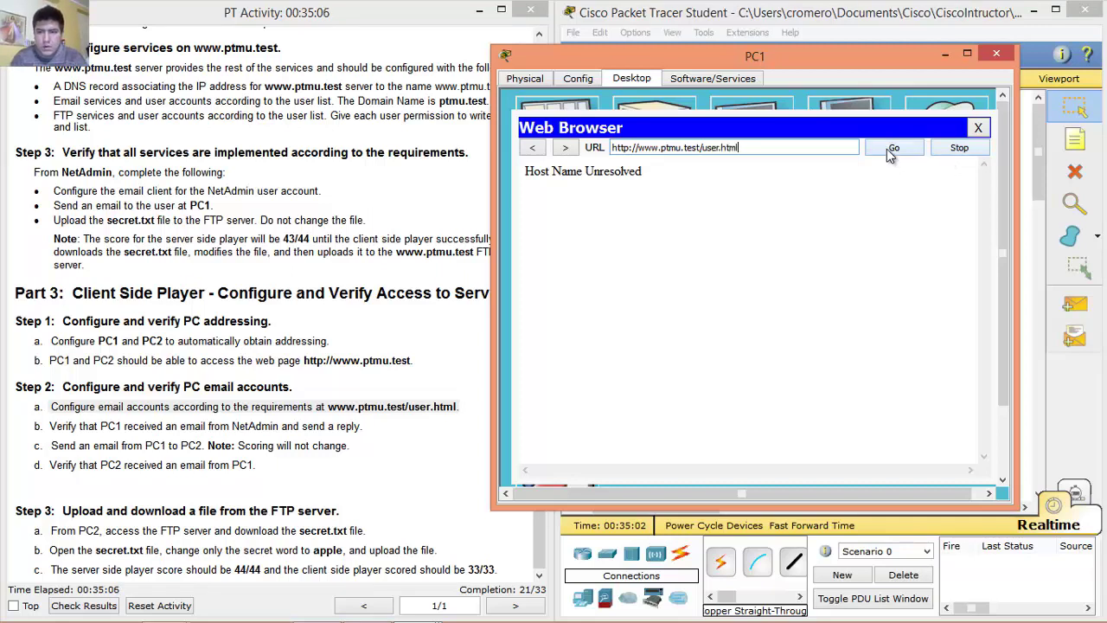
left_click(891, 149)
left_click_drag(669, 299, 907, 325)
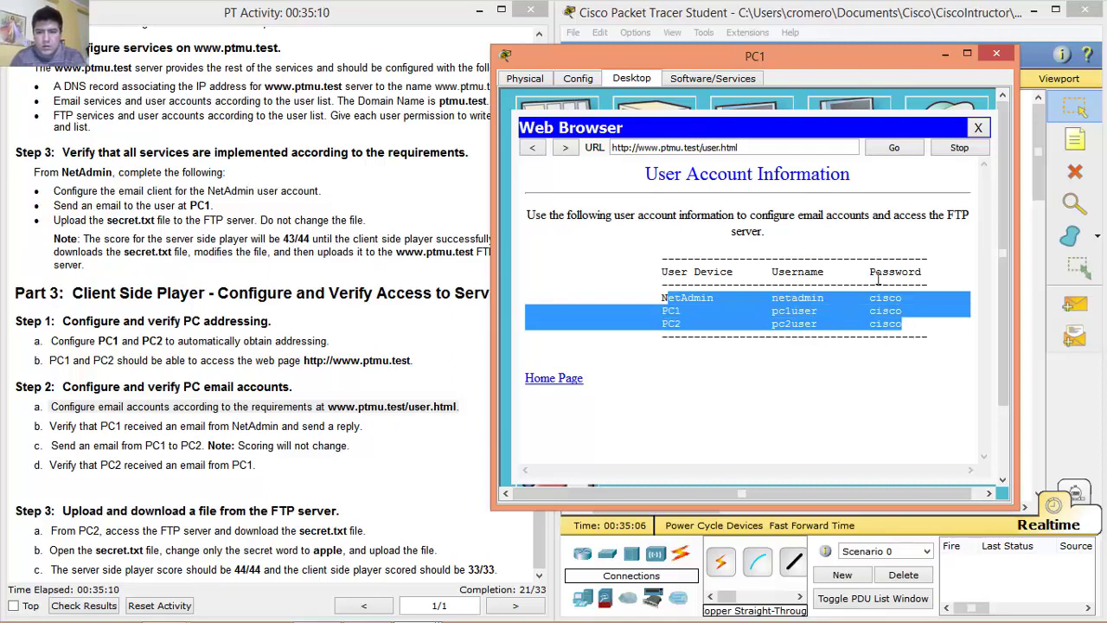
left_click(978, 128)
left_click_drag(950, 58, 962, 58)
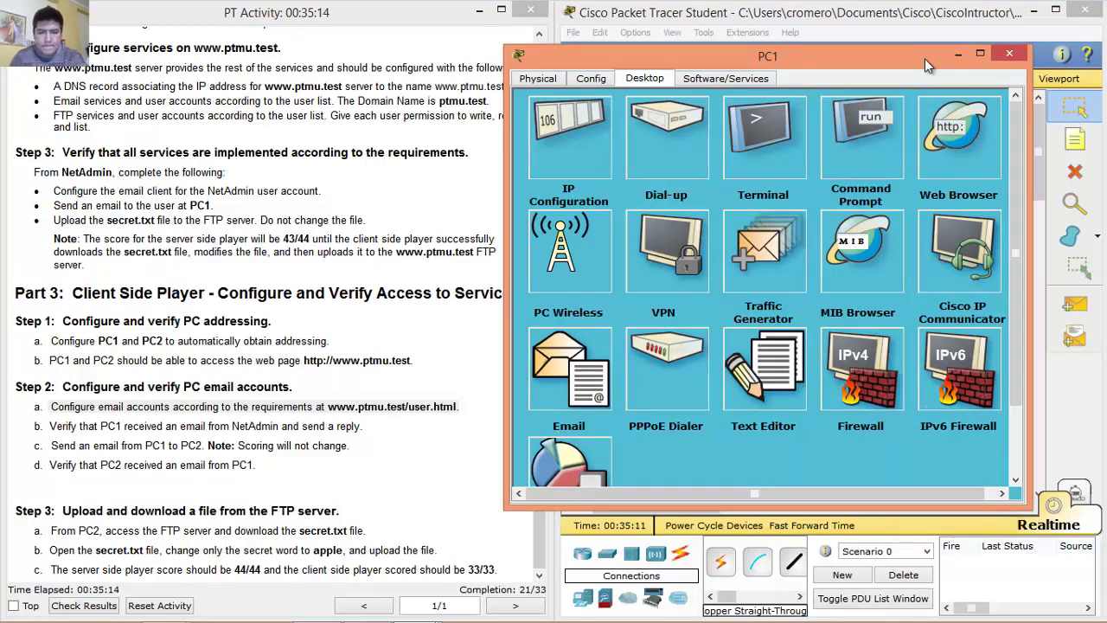
left_click(567, 363)
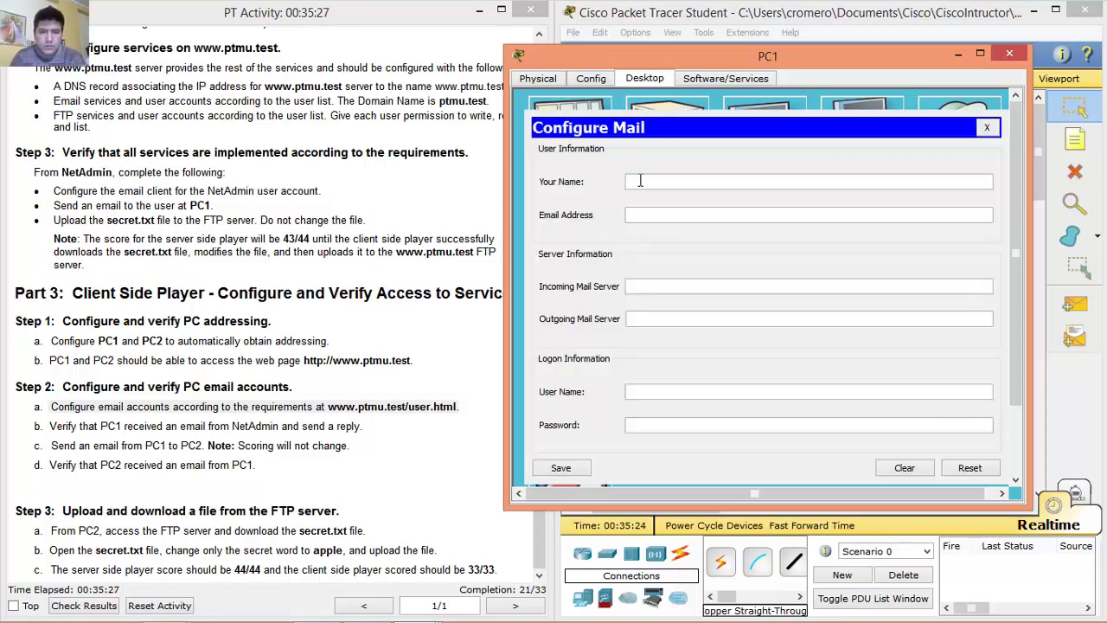
left_click(642, 182)
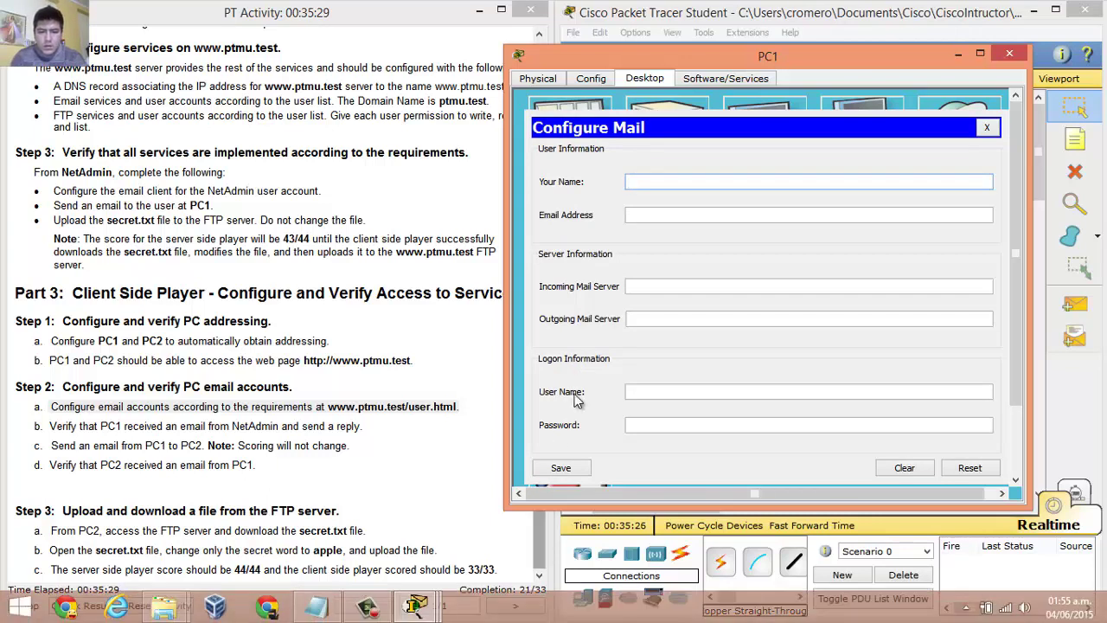
left_click(987, 129)
left_click(959, 130)
left_click(741, 147)
type("www.ptmu.")
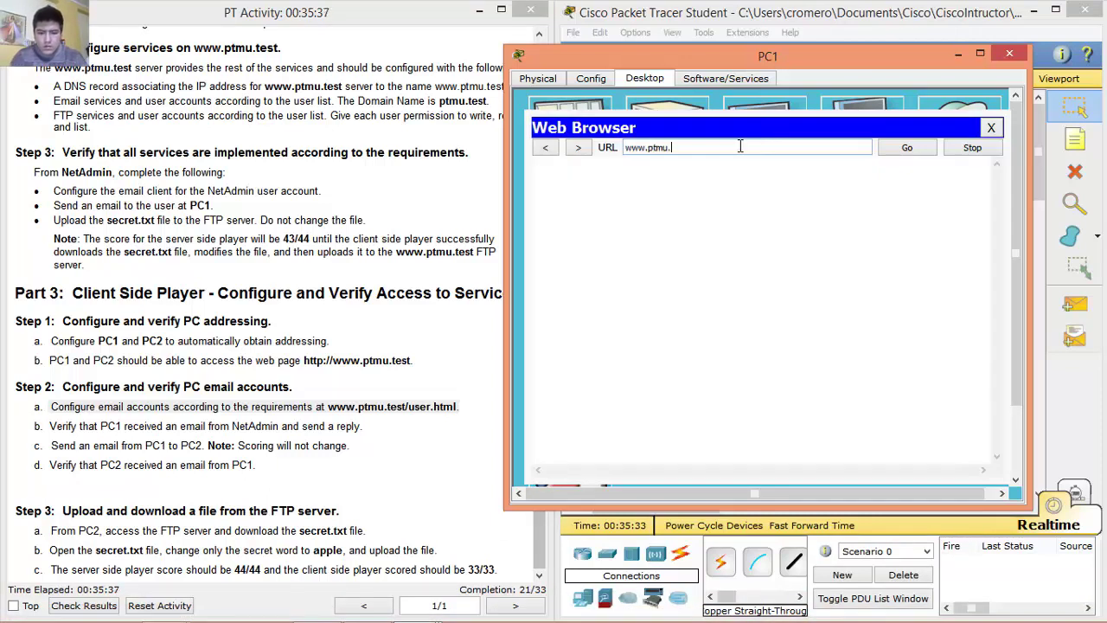
type("test/user")
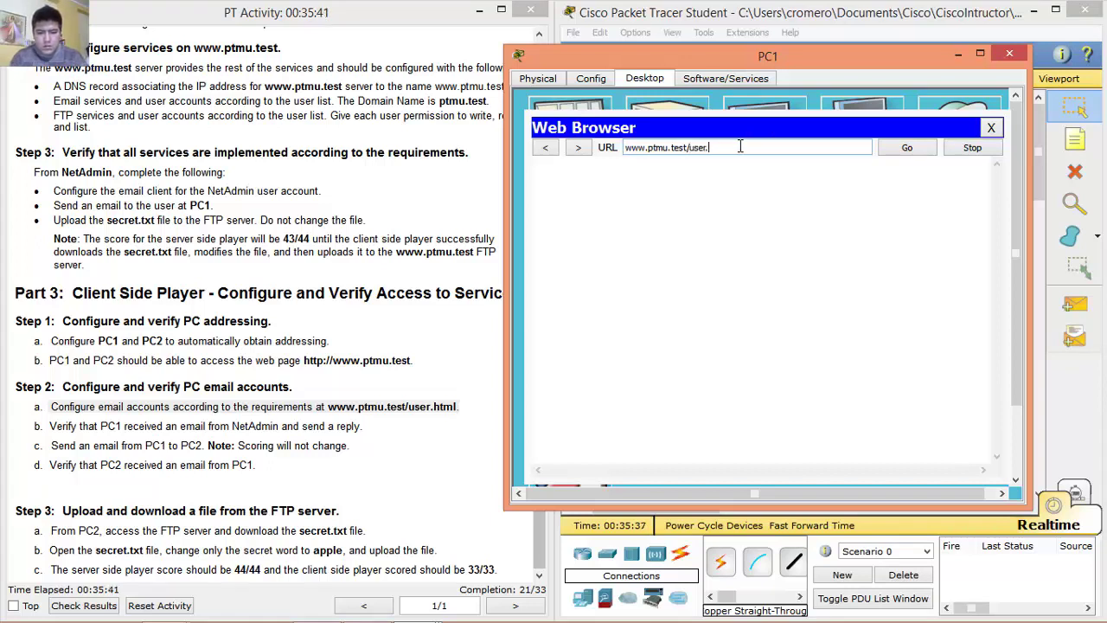
type(".html")
left_click(905, 148)
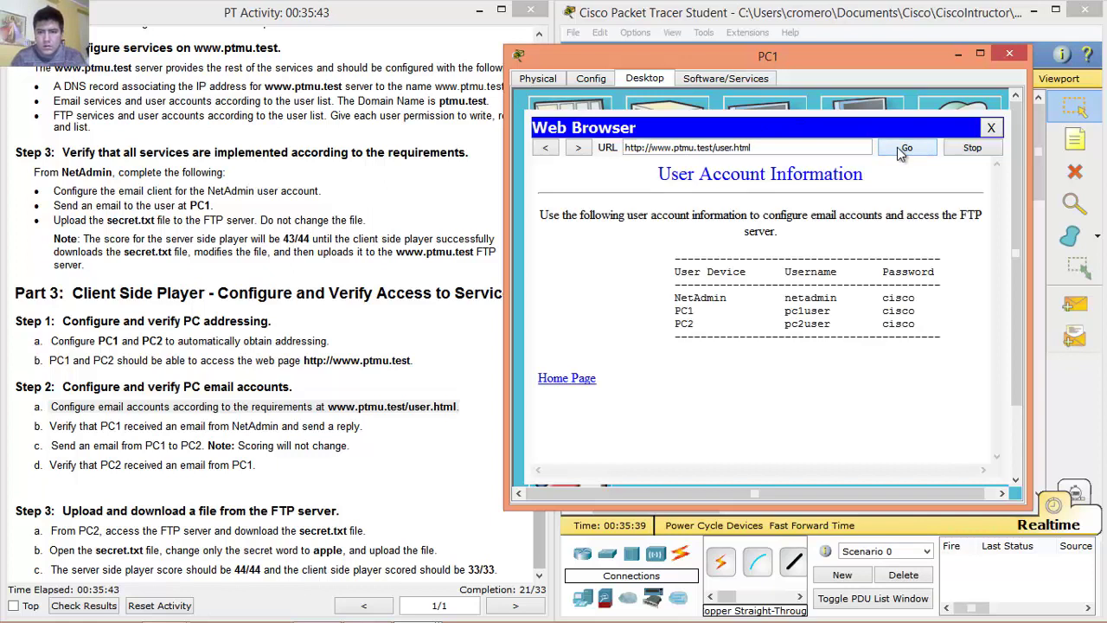
left_click_drag(673, 310, 697, 311)
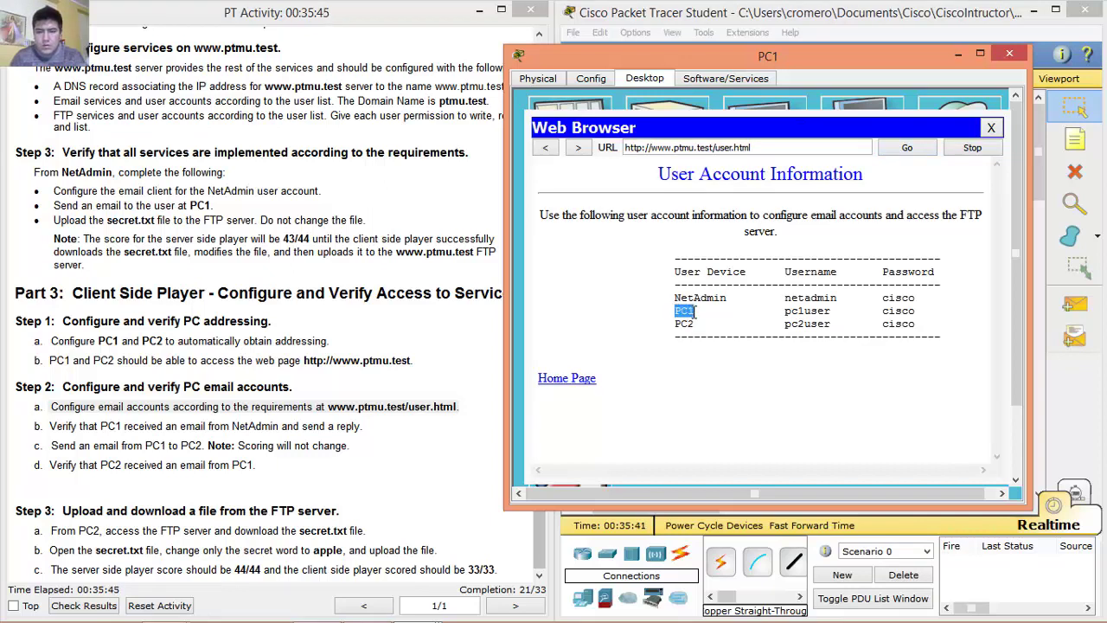
left_click(991, 128)
Reopen PC1's email setup and enter its email address and incoming server 172.16.1.5.
left_click(578, 402)
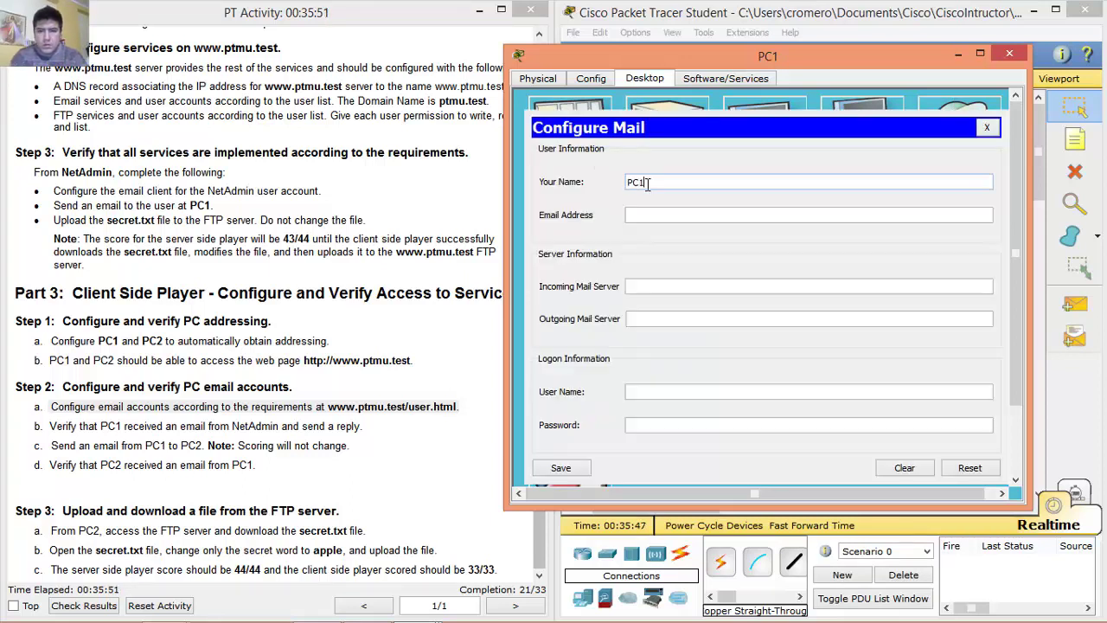
key("Tab")
type("pc1us")
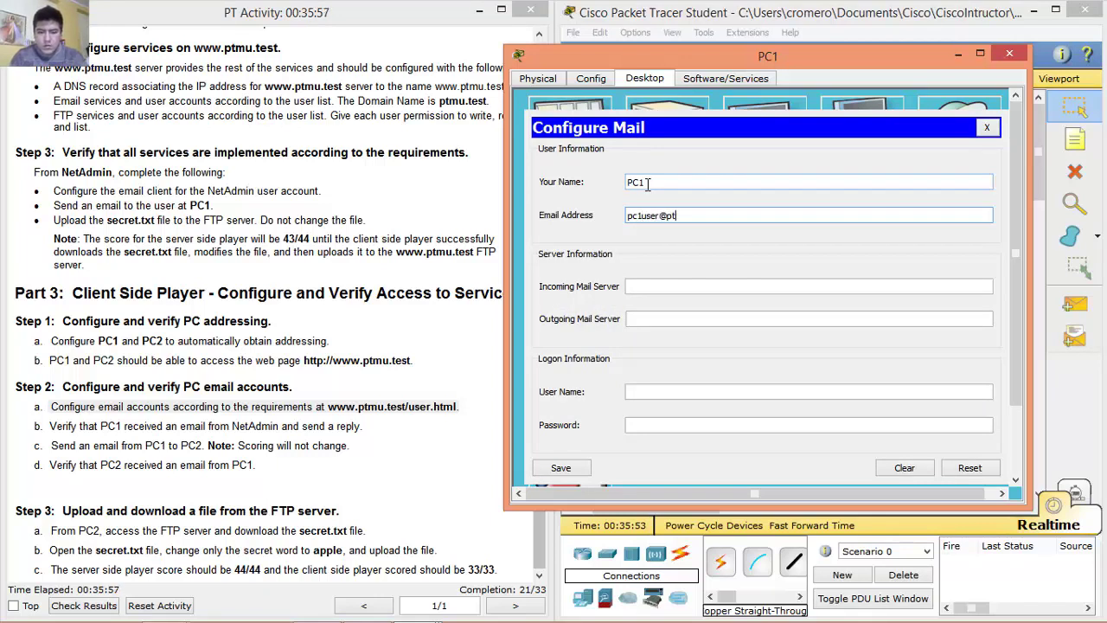
key("BackSpace")
key("BackSpace")
type("test")
key("Tab")
type("172.16.1.5")
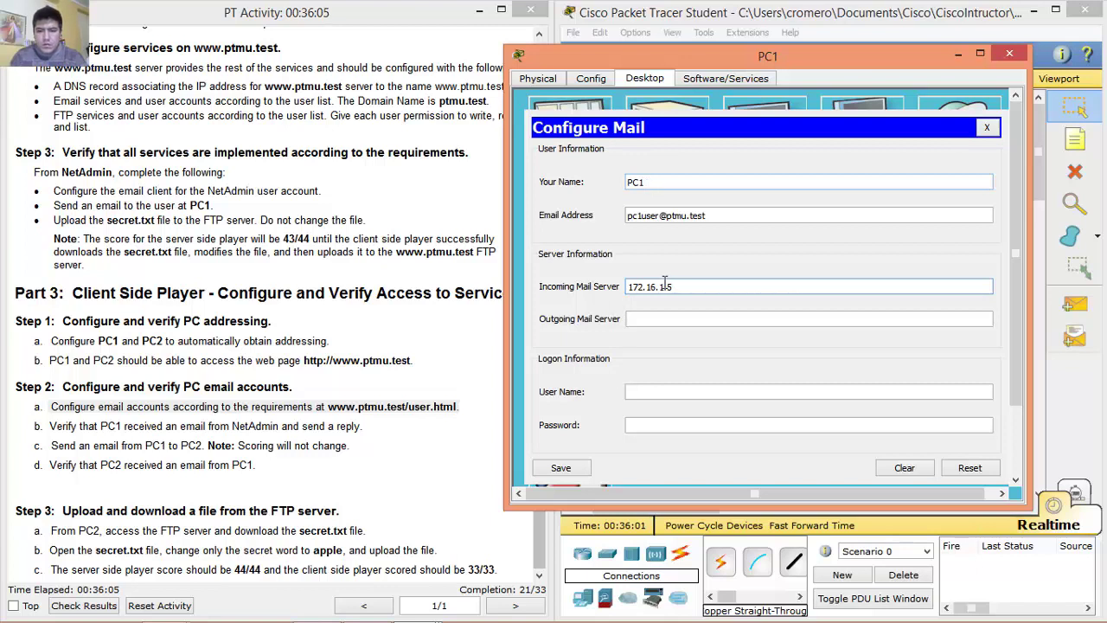
left_click_drag(676, 289, 617, 292)
left_click(684, 287)
left_click_drag(692, 287, 590, 300)
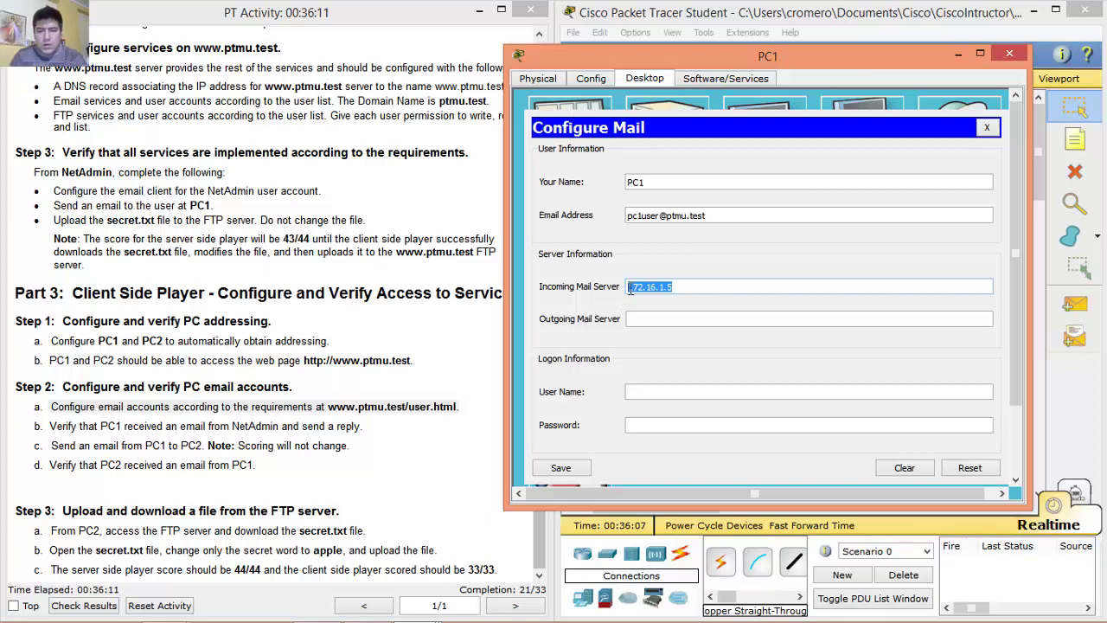
left_click(688, 287)
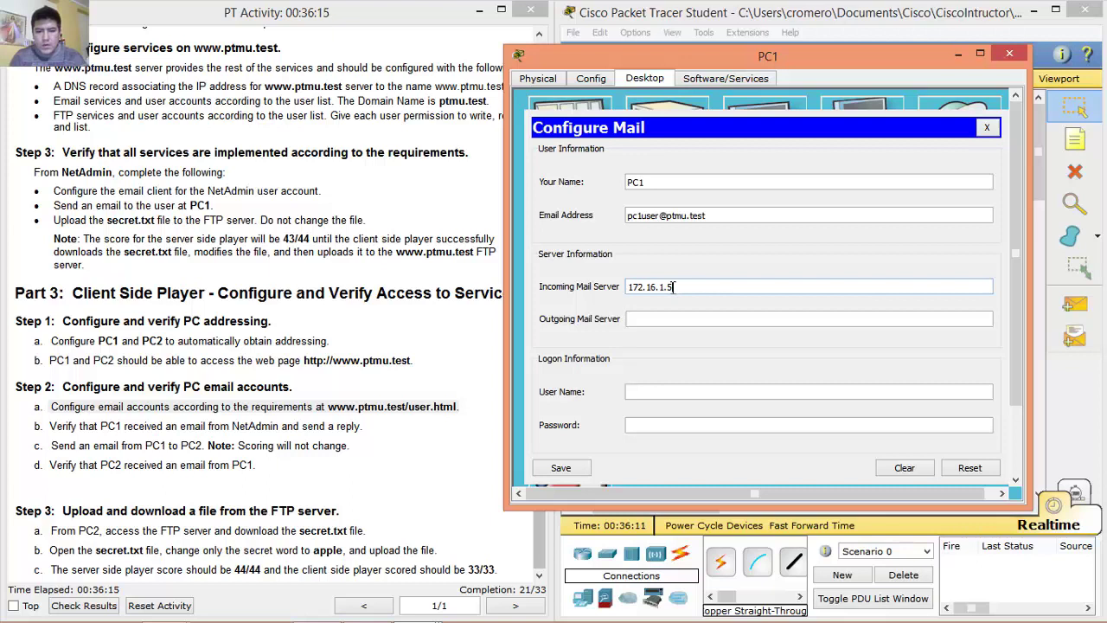
triple_click(635, 278)
left_click(677, 286)
left_click_drag(679, 287, 619, 286)
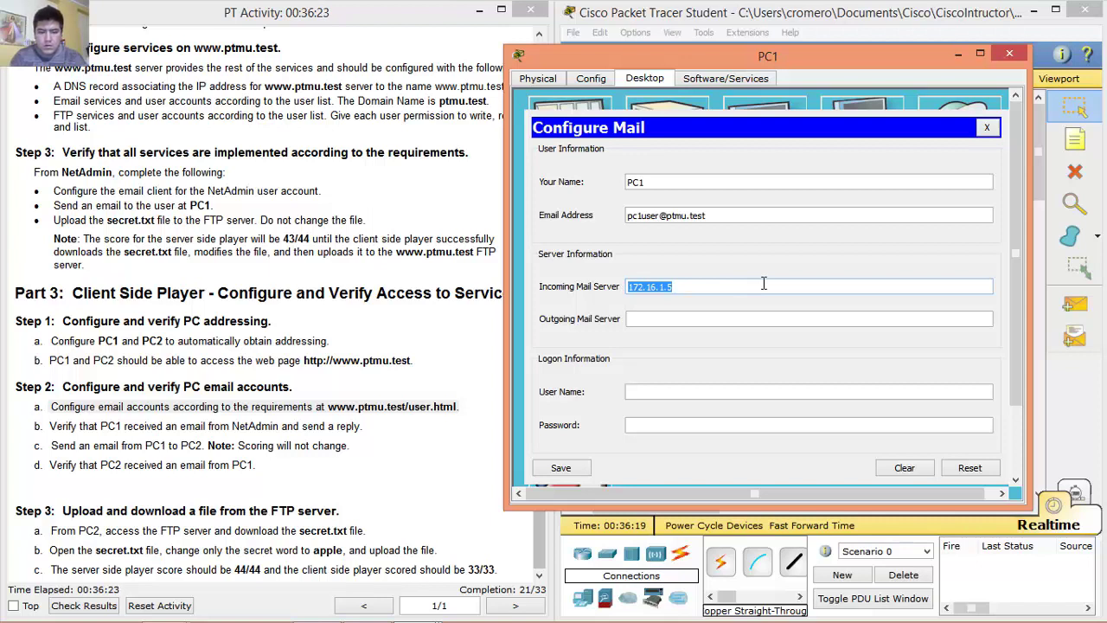
type("www.ptmu.test")
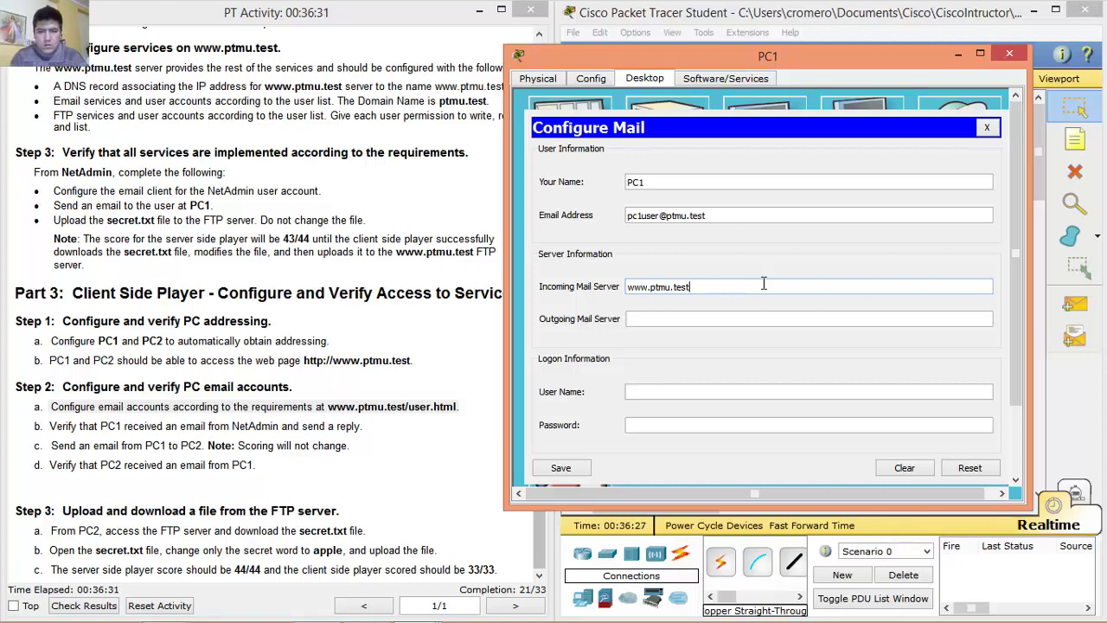
key("ctrl+a")
key("ctrl+c")
key("Tab")
key("ctrl+v")
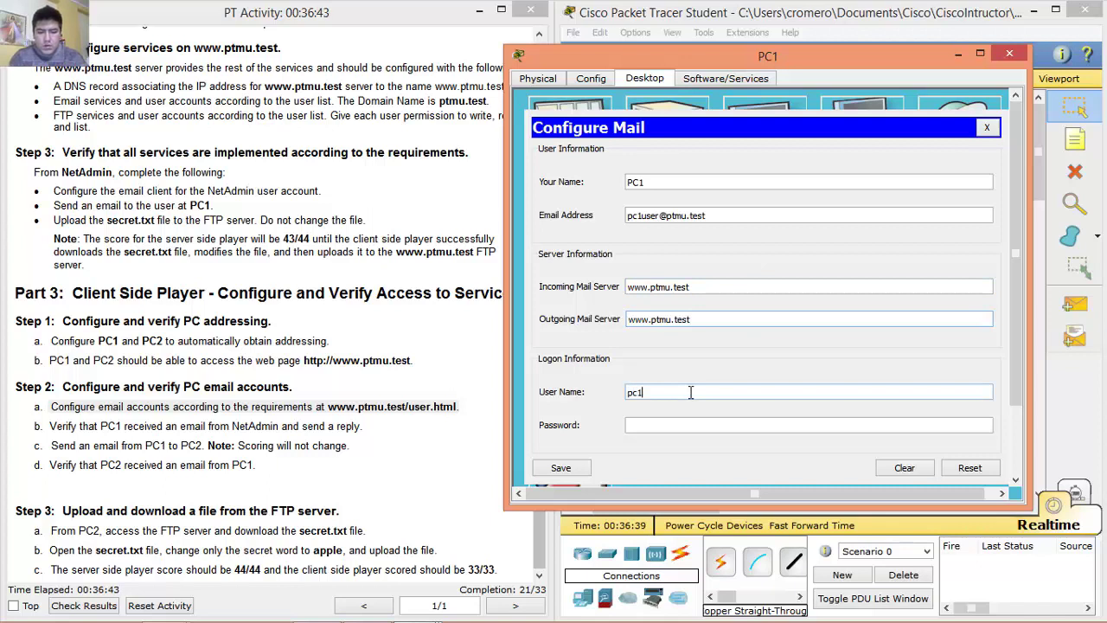
Enter the account password and save PC1's mail settings.
key("Tab")
type("user")
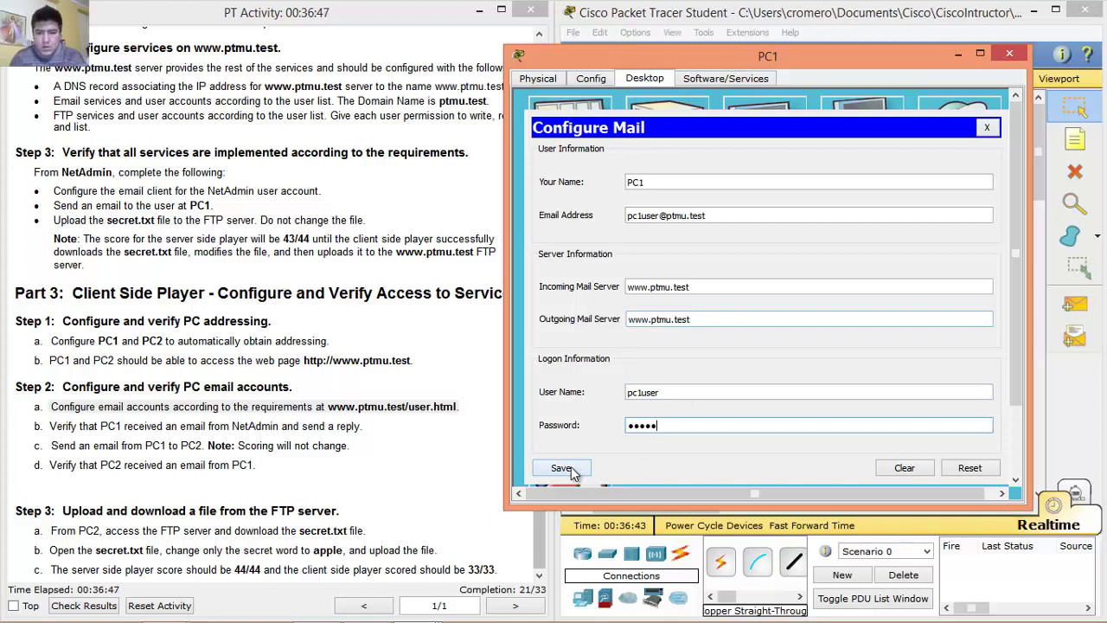
left_click(571, 471)
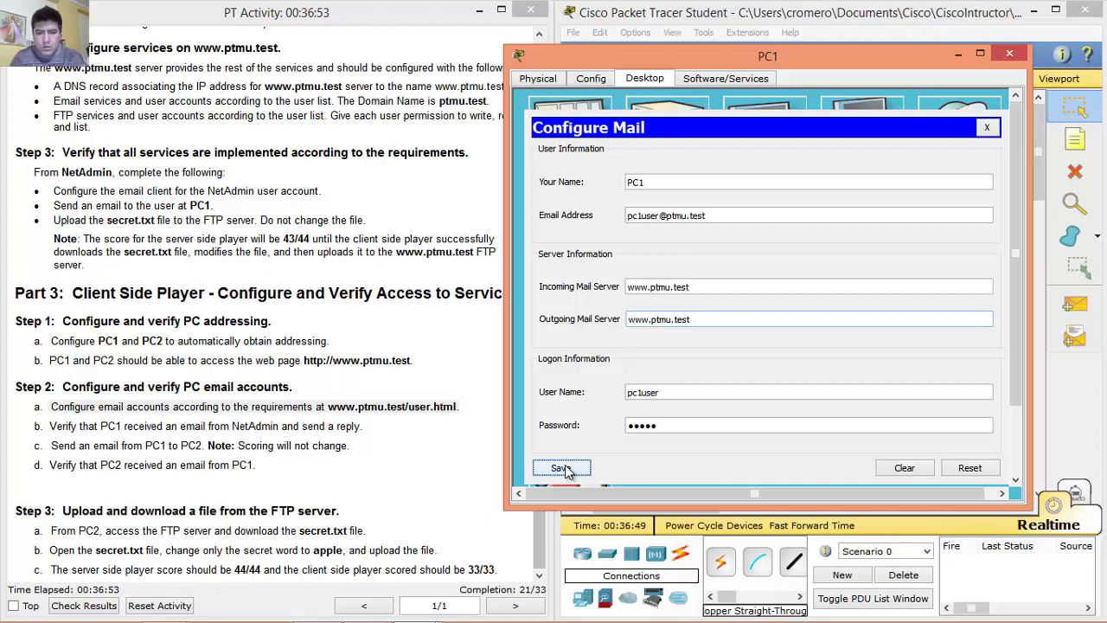
left_click(673, 425)
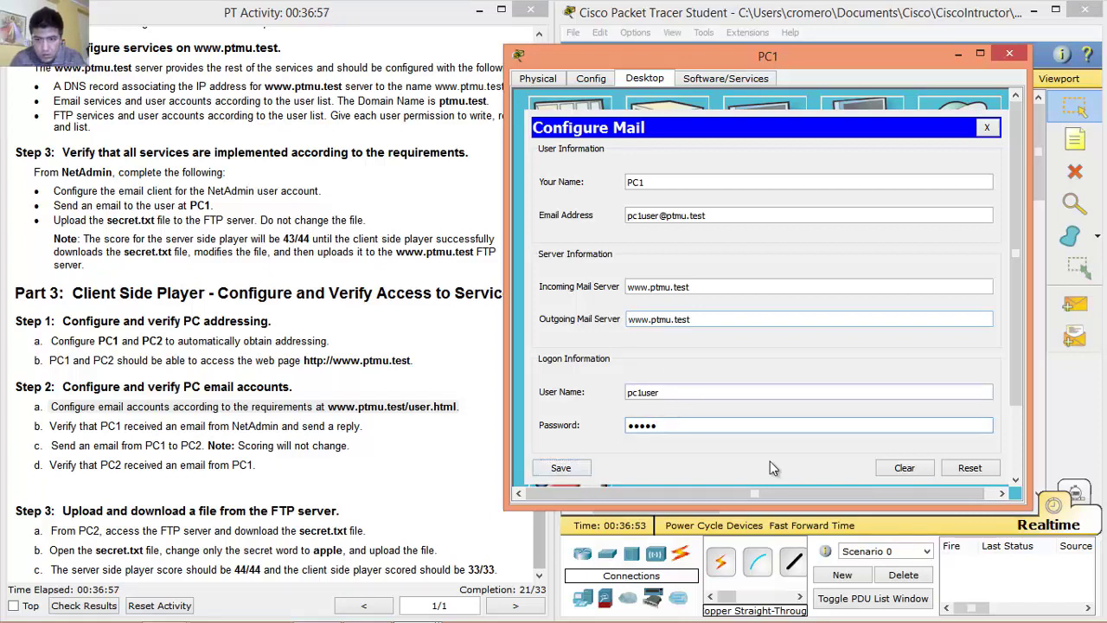
left_click(572, 468)
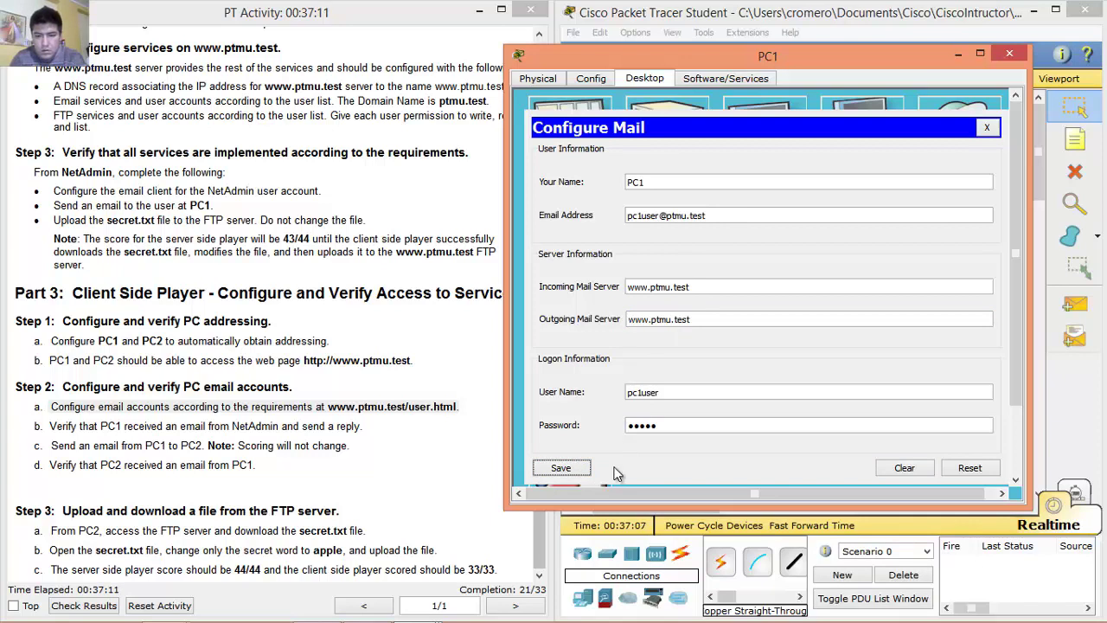
left_click(579, 473)
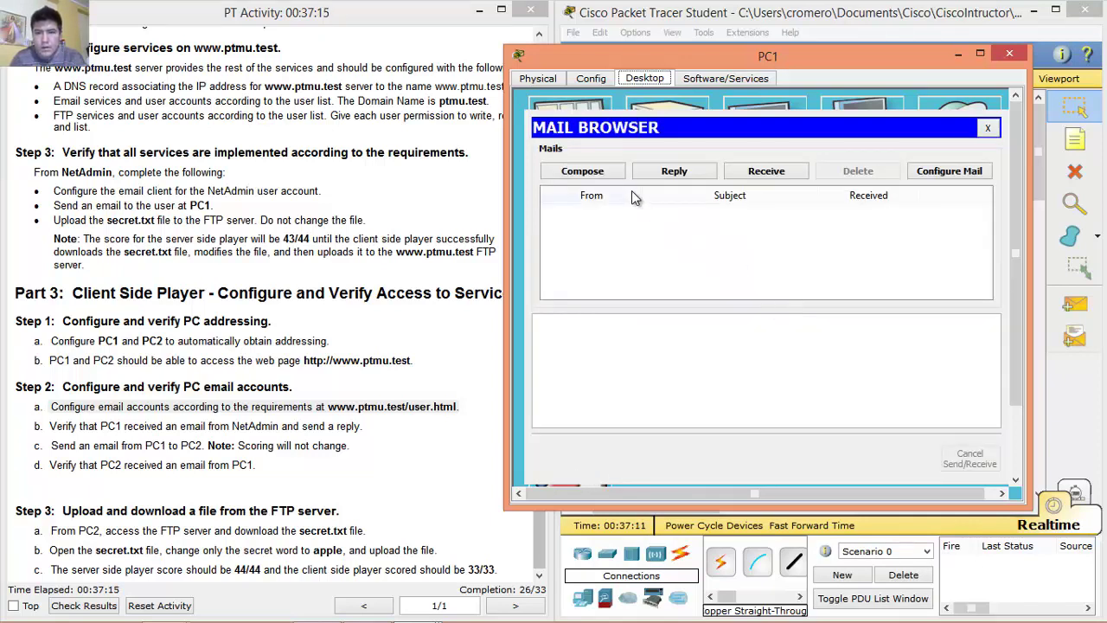
Receive mail on PC1 and open NetAdmin's Important message reading Test!!
left_click(751, 177)
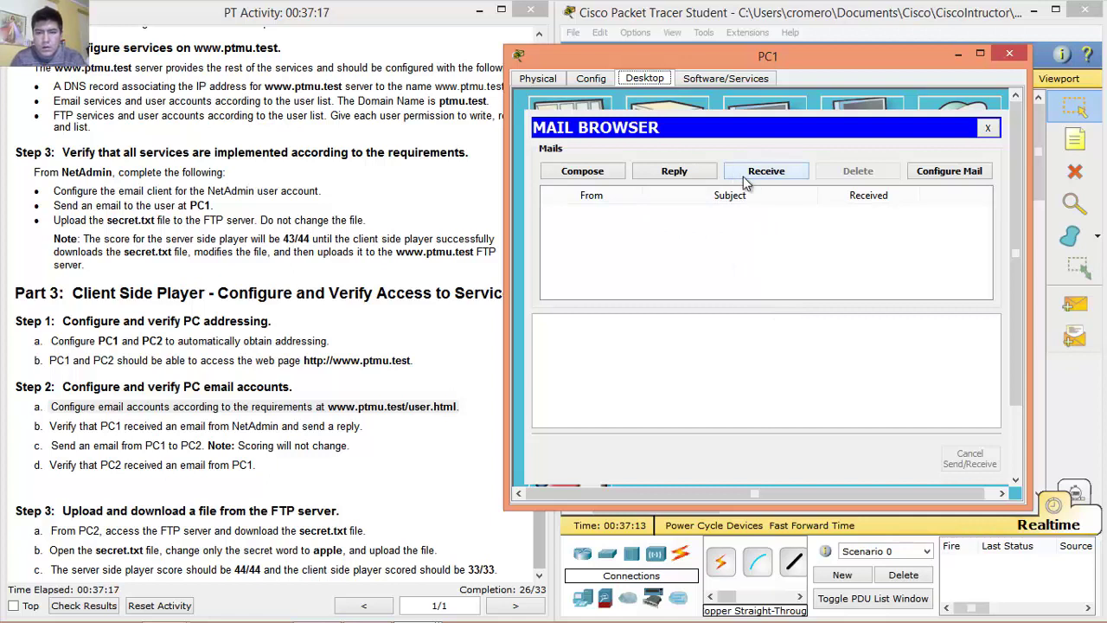
left_click_drag(51, 426, 381, 424)
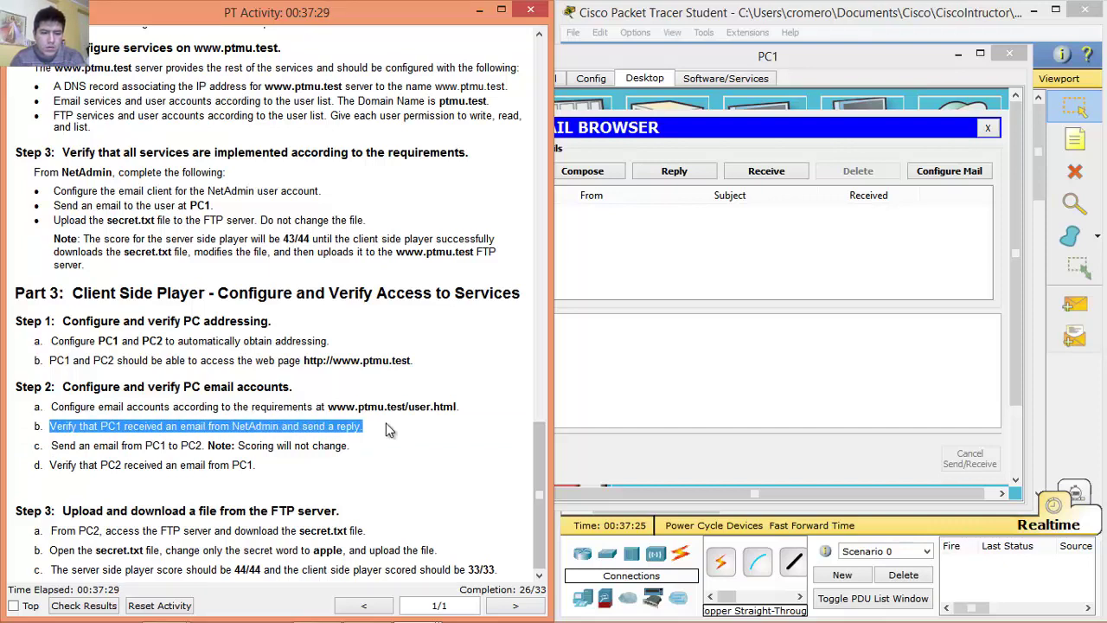
left_click(674, 208)
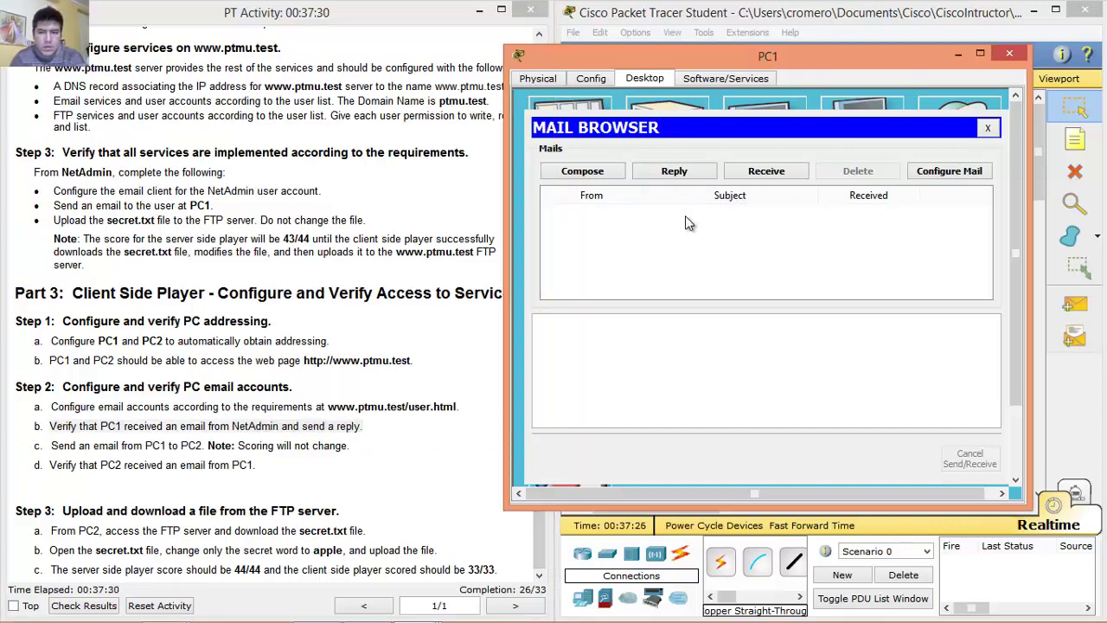
left_click(767, 171)
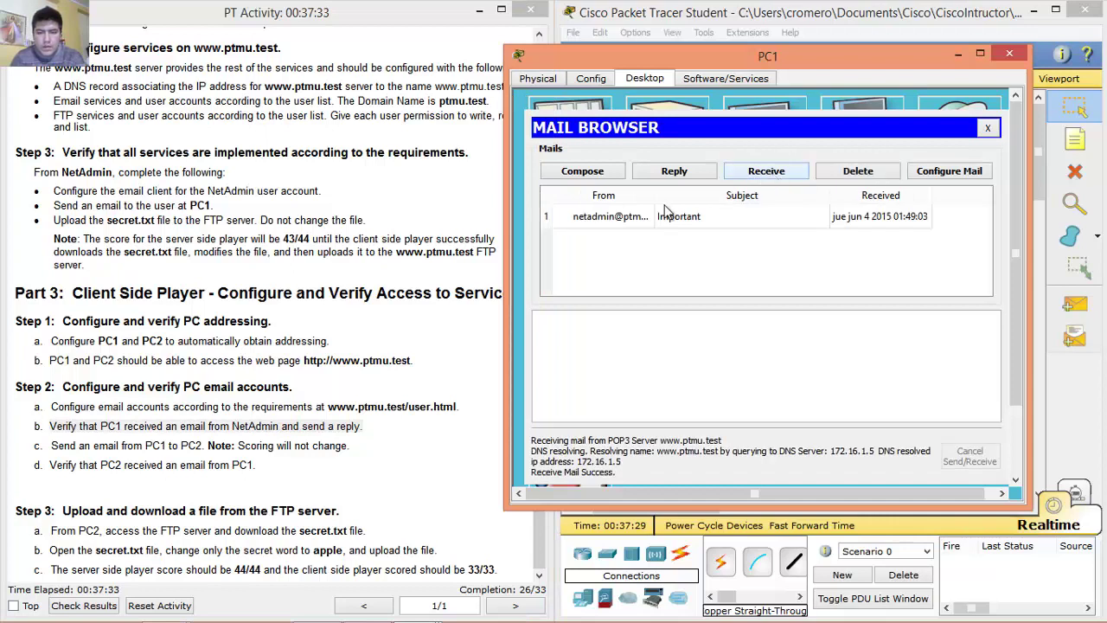
left_click(621, 218)
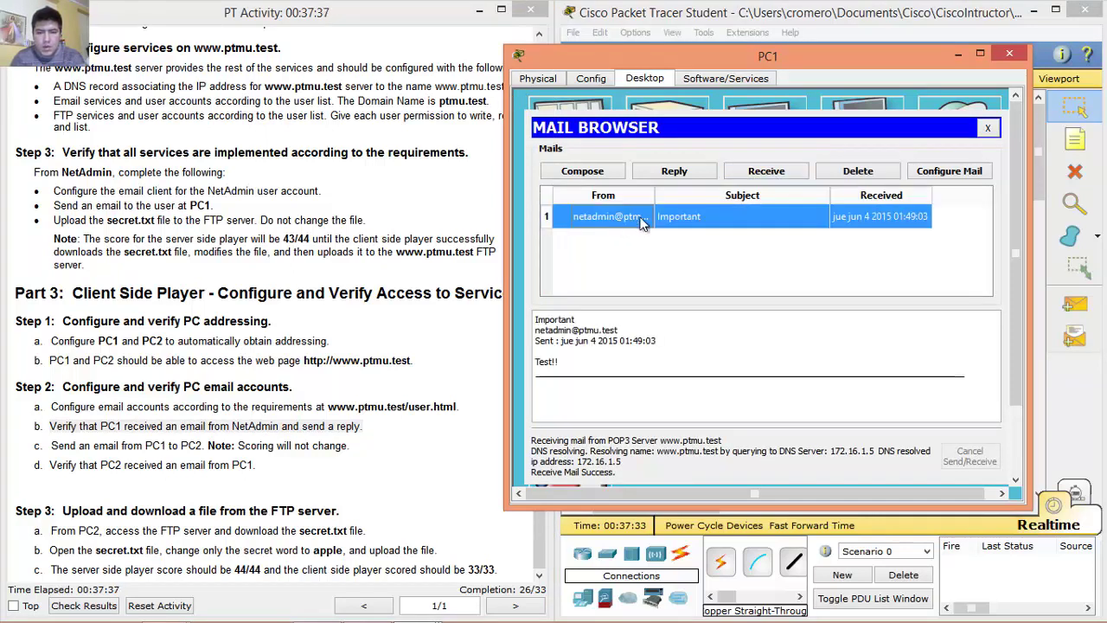
mouse_move(561, 368)
left_mouse_down()
mouse_move(532, 353)
mouse_move(535, 320)
mouse_move(550, 362)
left_mouse_up()
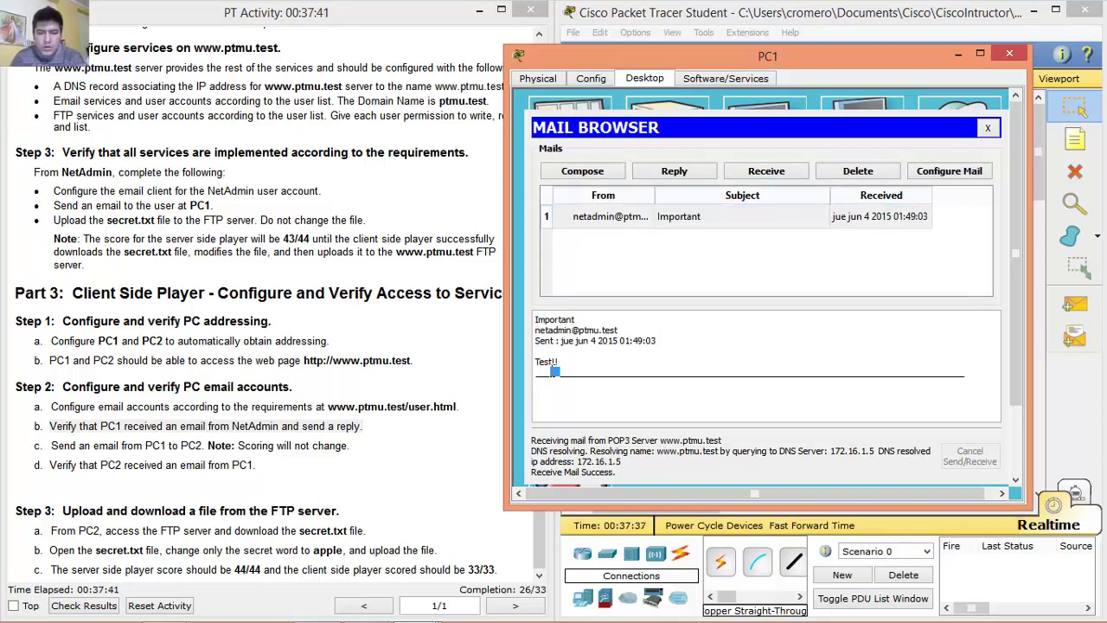
left_click(570, 370)
Reply 'Thank you' to NetAdmin's Important message from PC1.
left_click(703, 176)
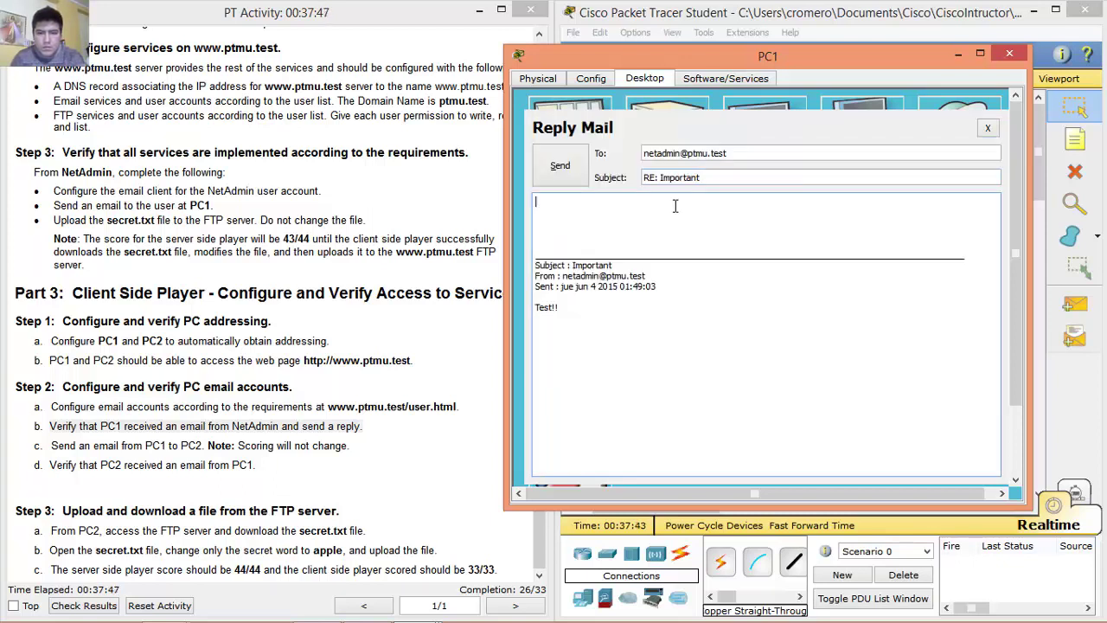
type("Thank you")
left_click(568, 171)
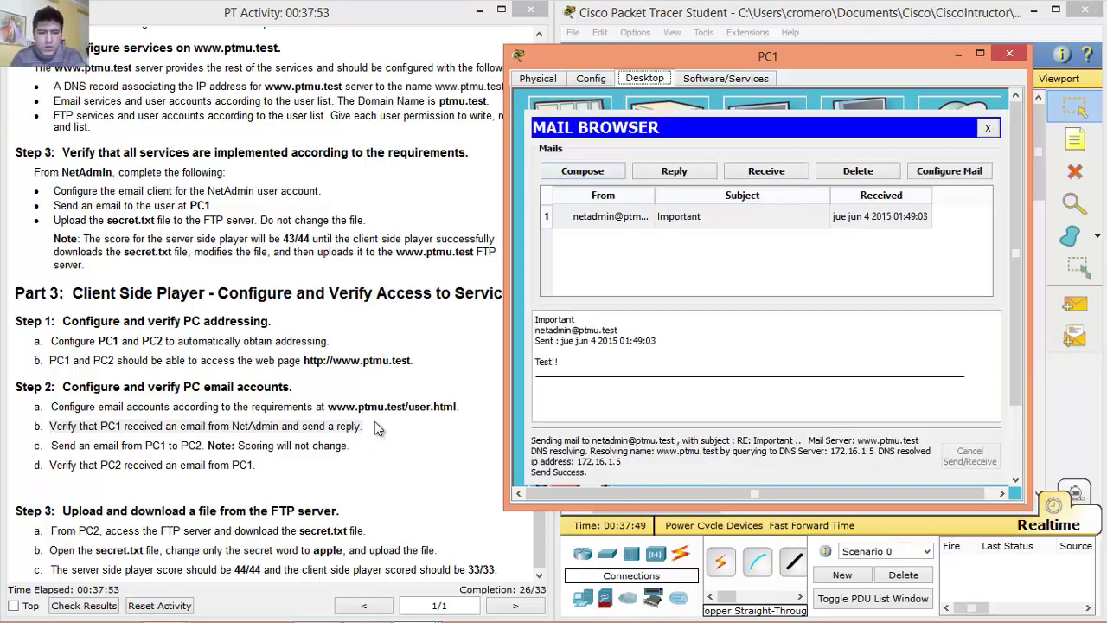
left_click_drag(51, 445, 204, 446)
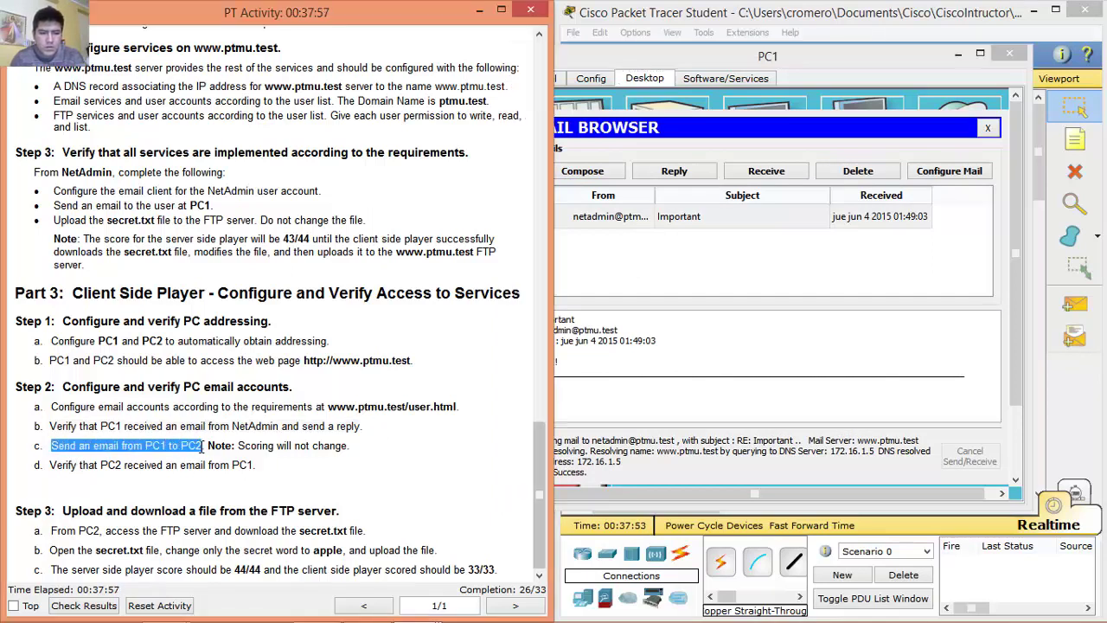
Send pc2user an email with subject Hello and body How are you, quoted text removed.
left_click(643, 275)
left_click(596, 173)
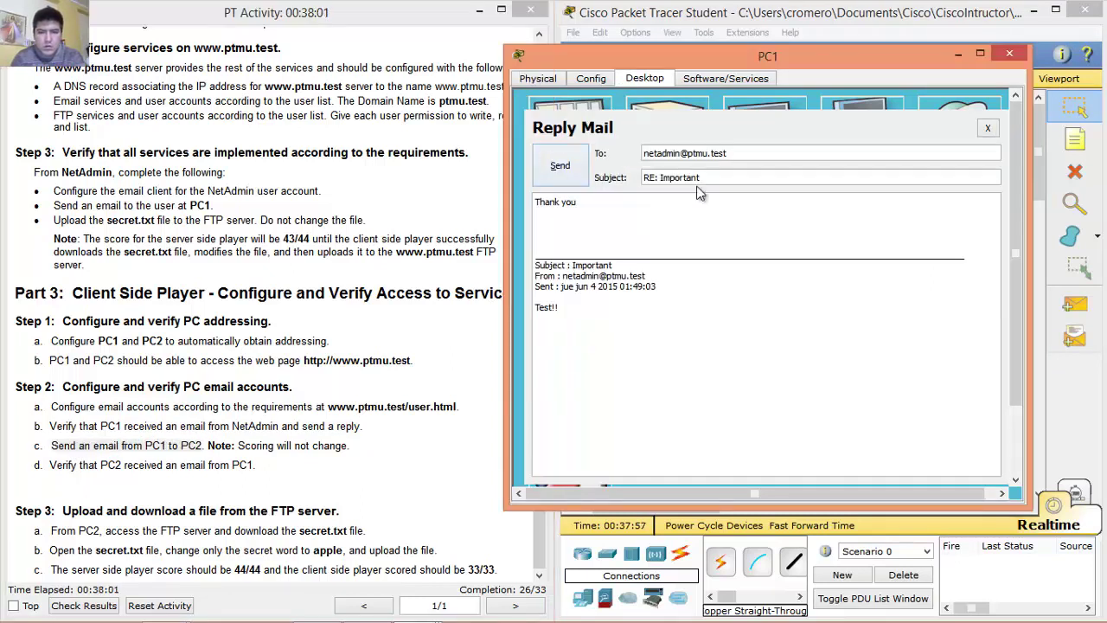
double_click(680, 153)
type("pc2user")
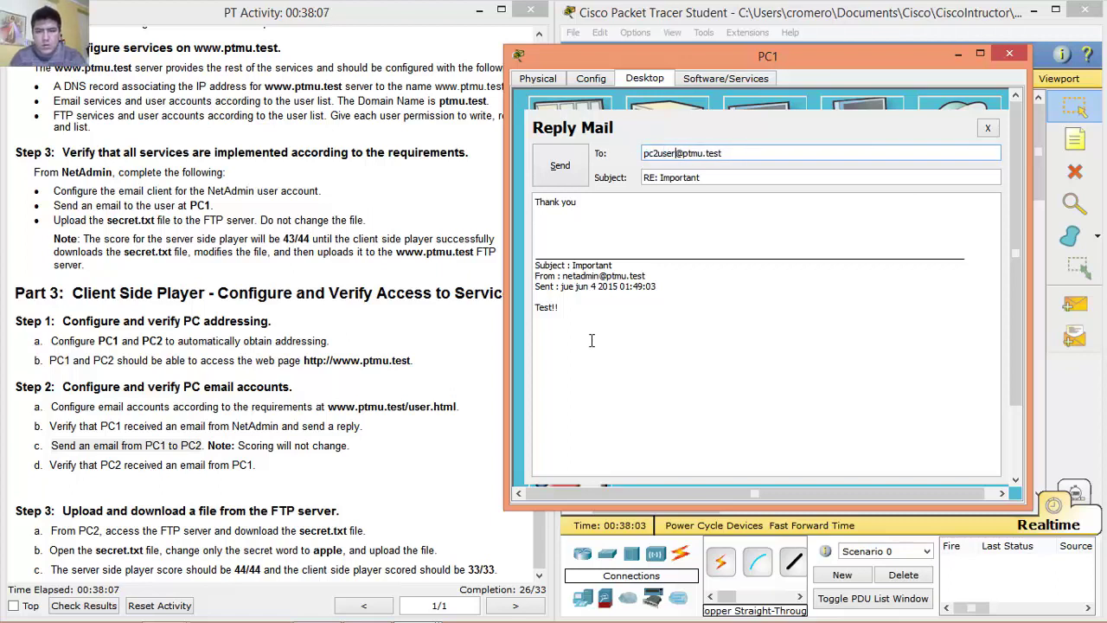
key("Tab")
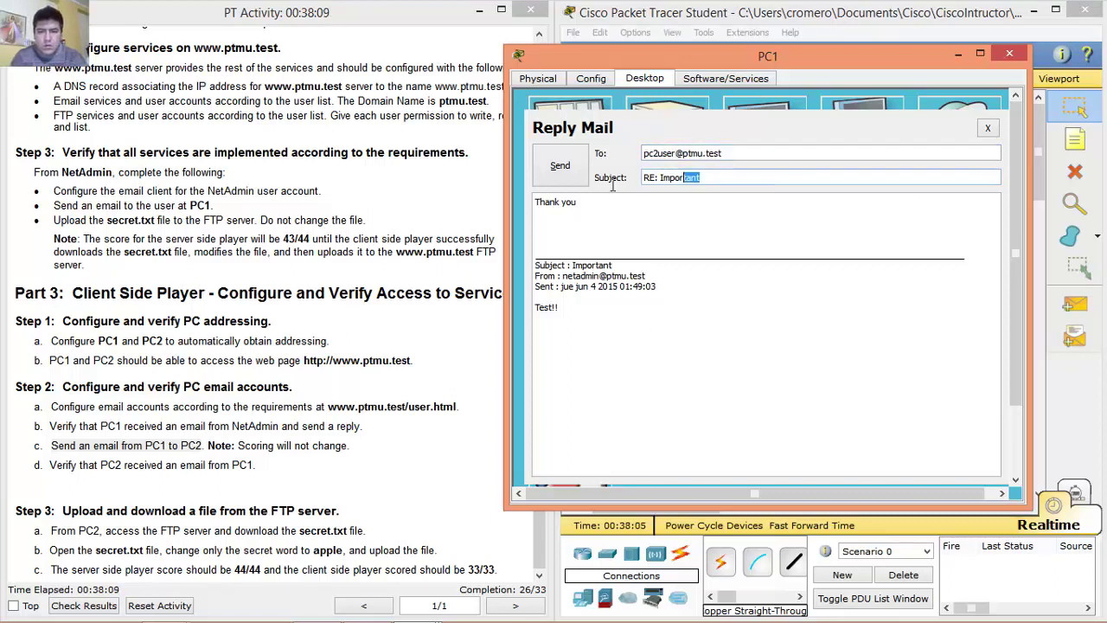
type("Hello")
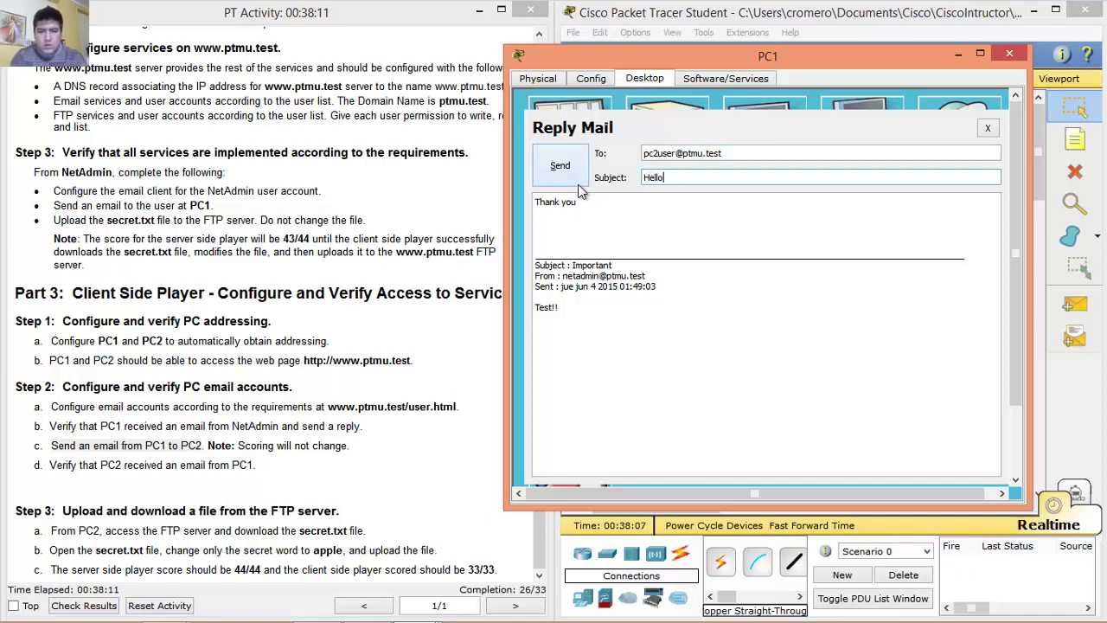
left_click_drag(579, 201, 502, 194)
type("How ar")
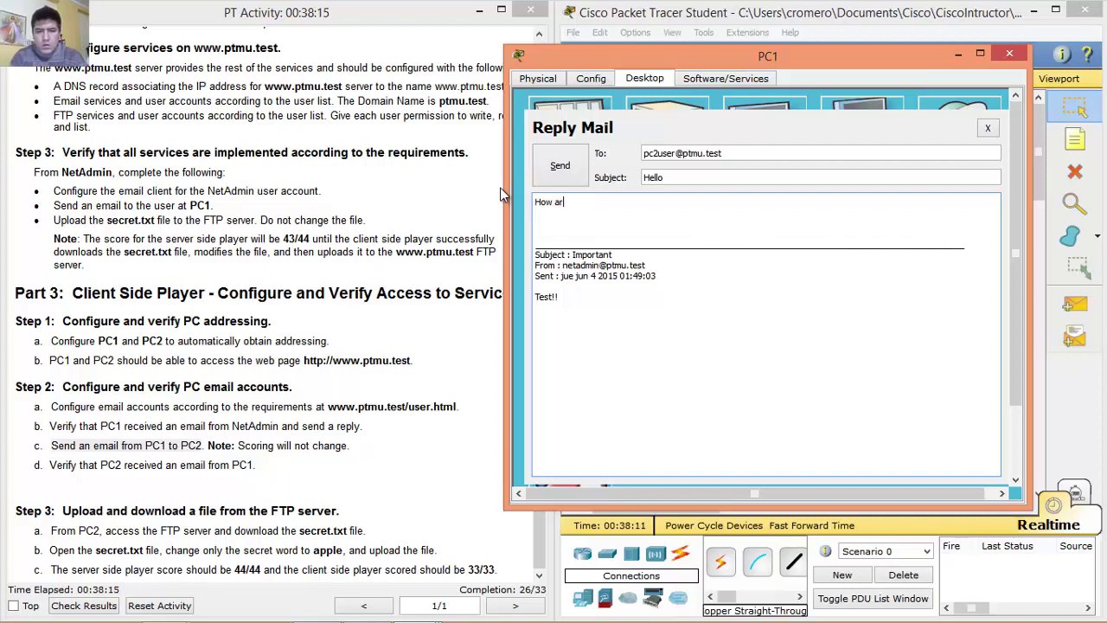
type("e you")
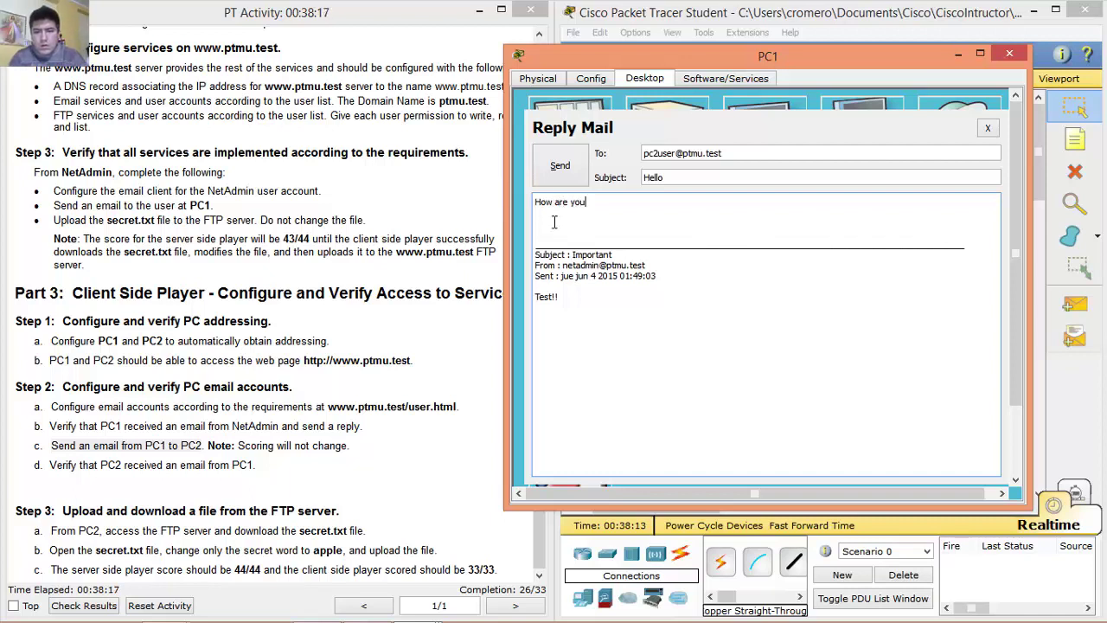
left_click_drag(600, 300, 531, 223)
key("BackSpace")
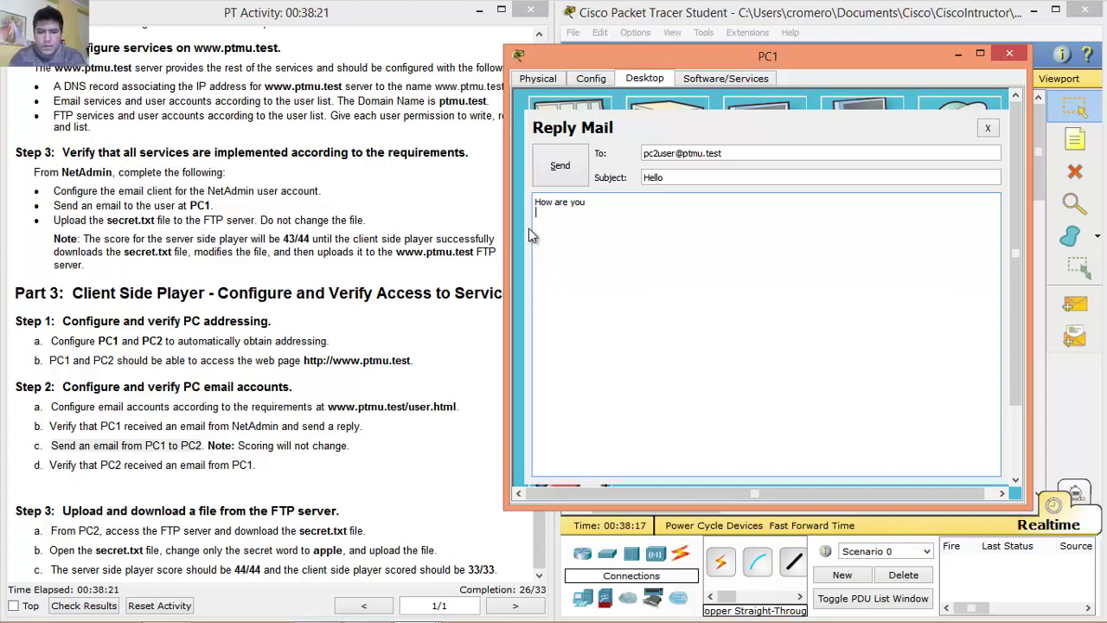
left_click(559, 169)
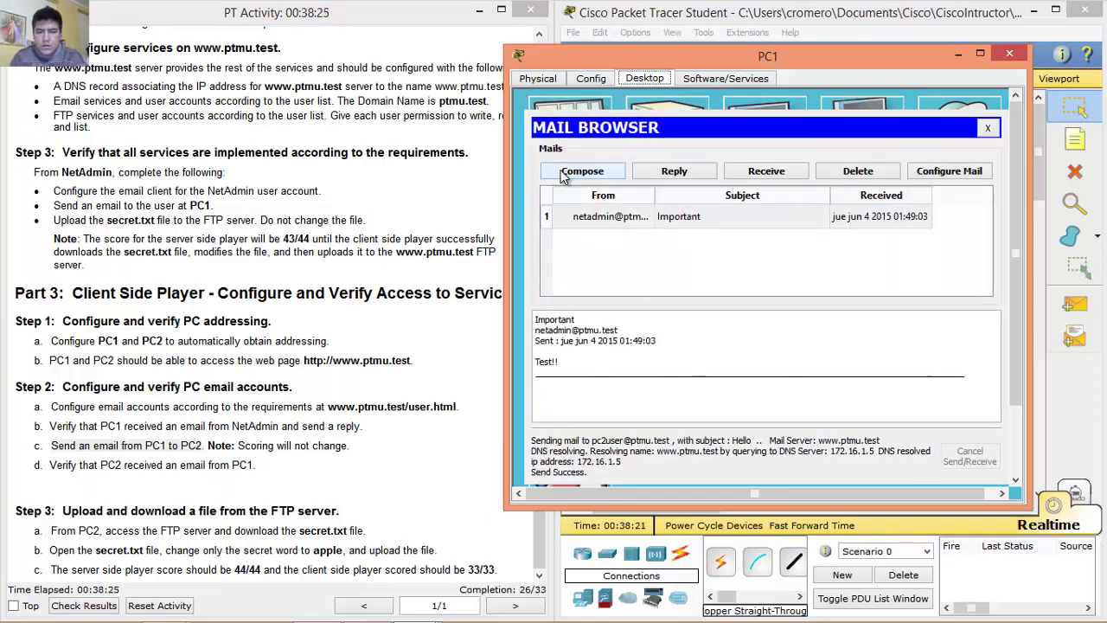
Discard an extra new message form, then close PC1's mail client and window.
left_click(581, 176)
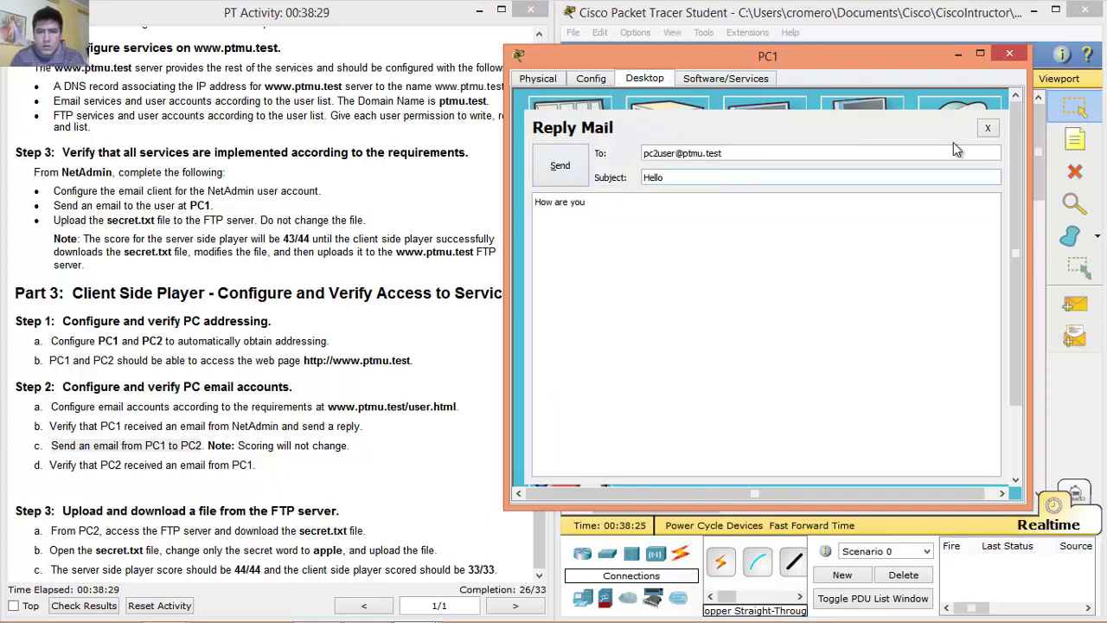
left_click(987, 130)
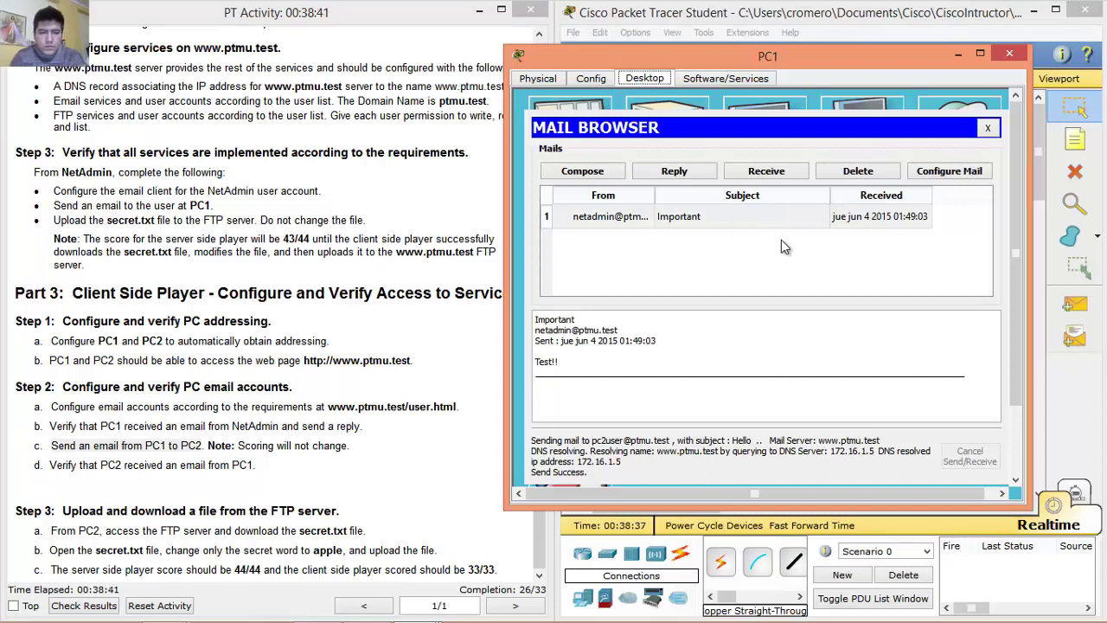
double_click(51, 466)
left_click_drag(98, 459, 262, 465)
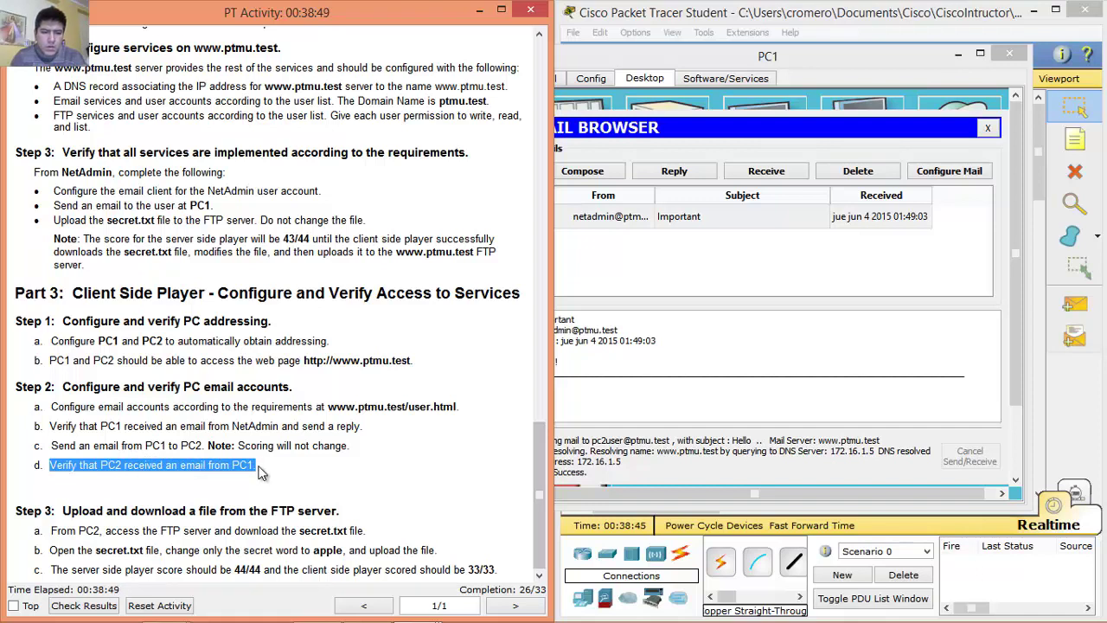
left_click(987, 129)
left_click(1008, 54)
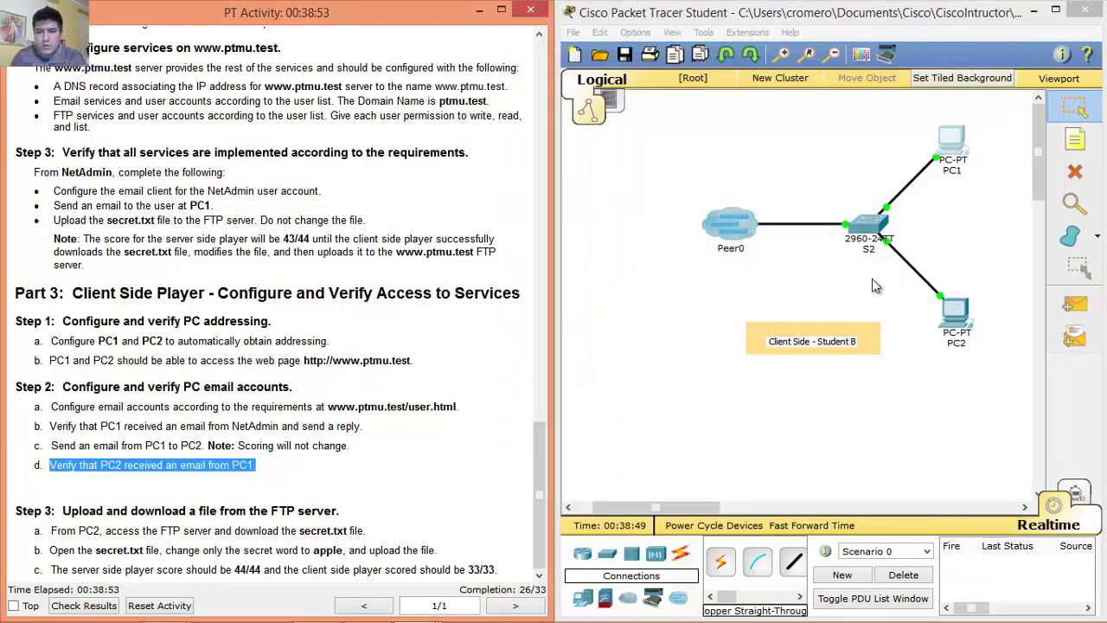
left_click(951, 319)
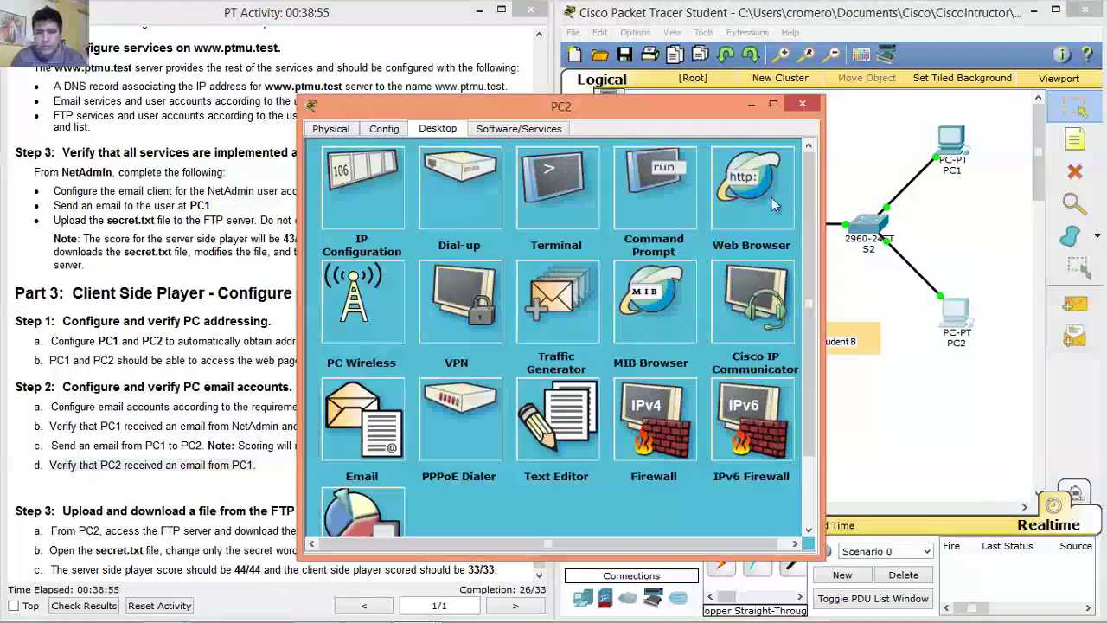
left_click(385, 411)
left_click(452, 232)
type("PC2")
key("Tab")
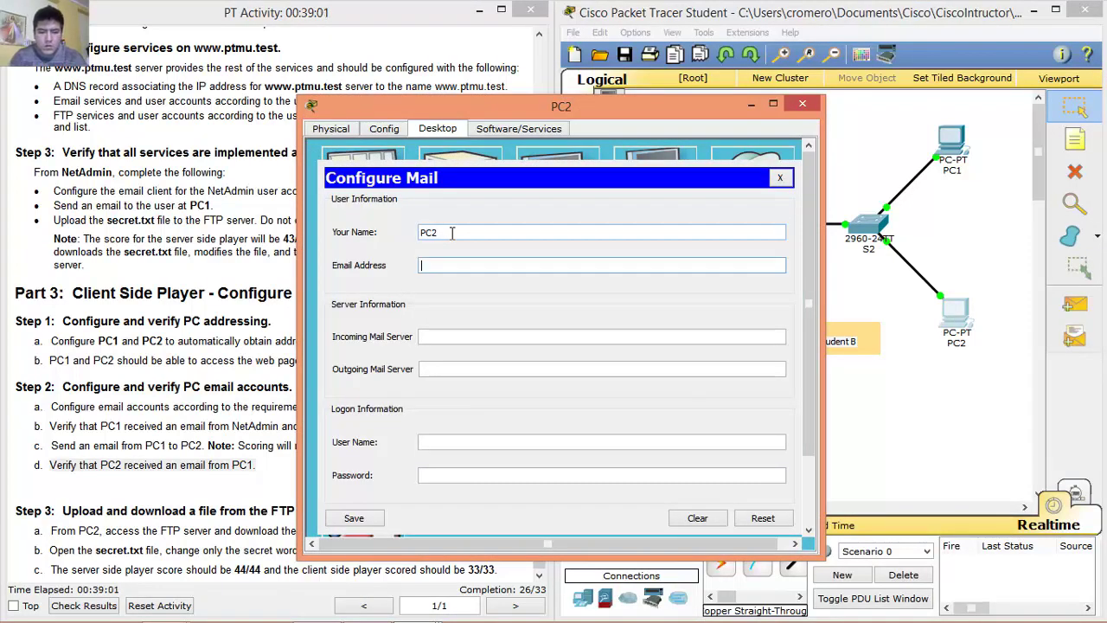
type("pc2u")
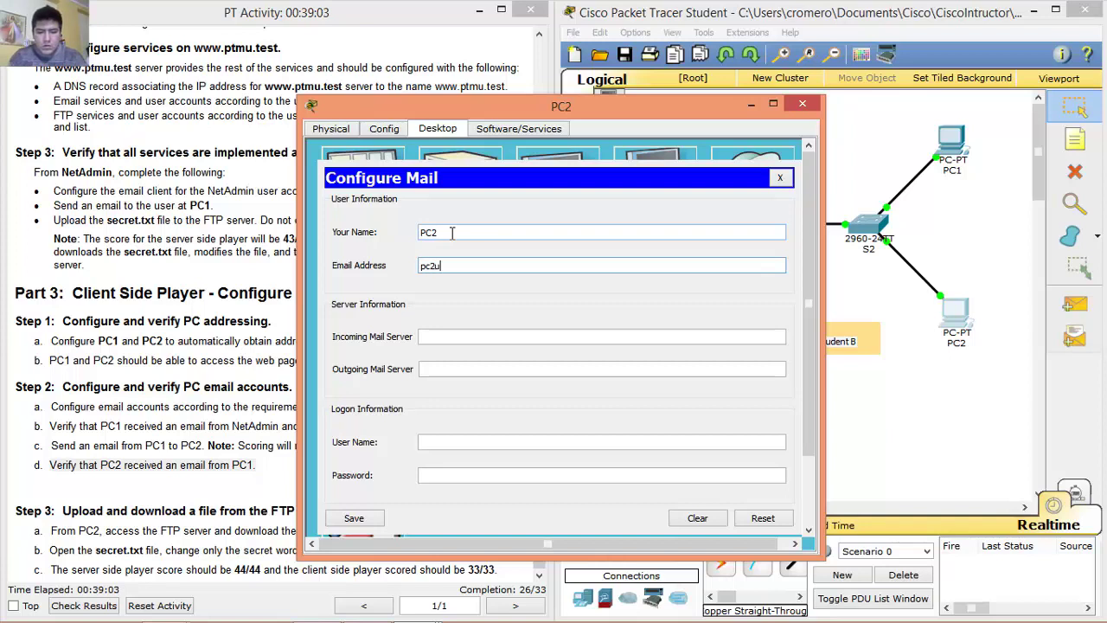
type("ser@ptmu.test")
key("Tab")
type("www.ptmu.test")
key("Tab")
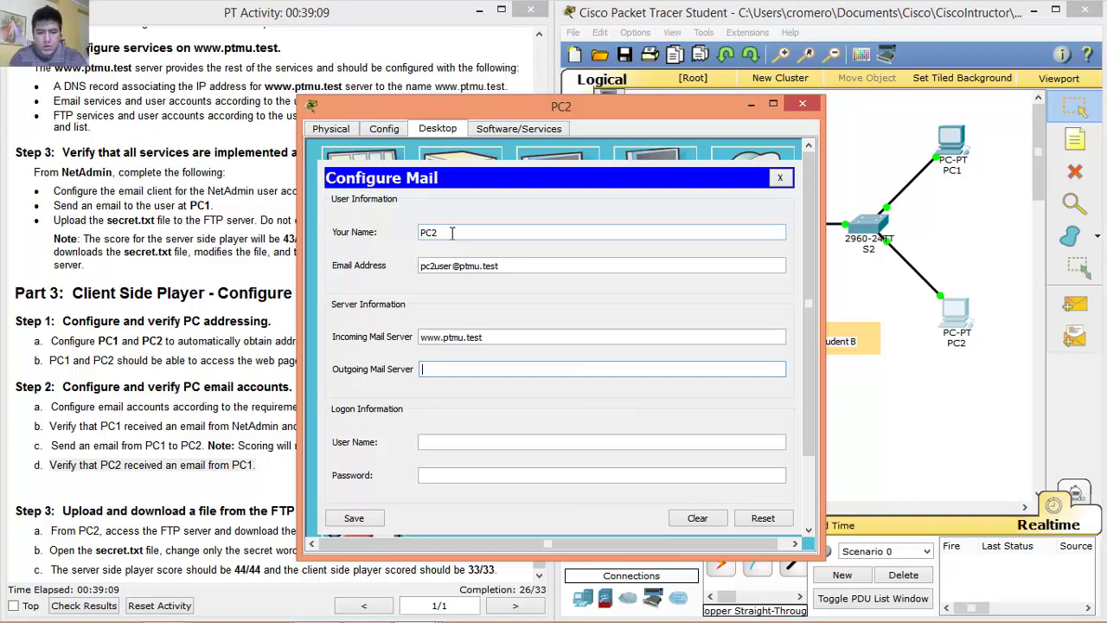
type("www.ptmu.test")
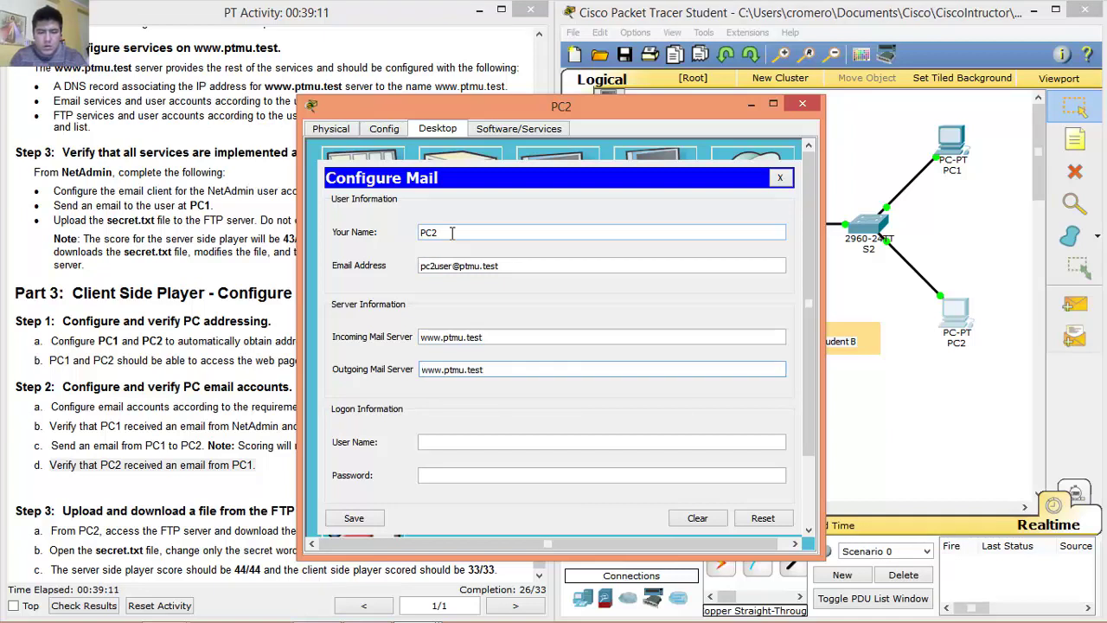
left_click(589, 335)
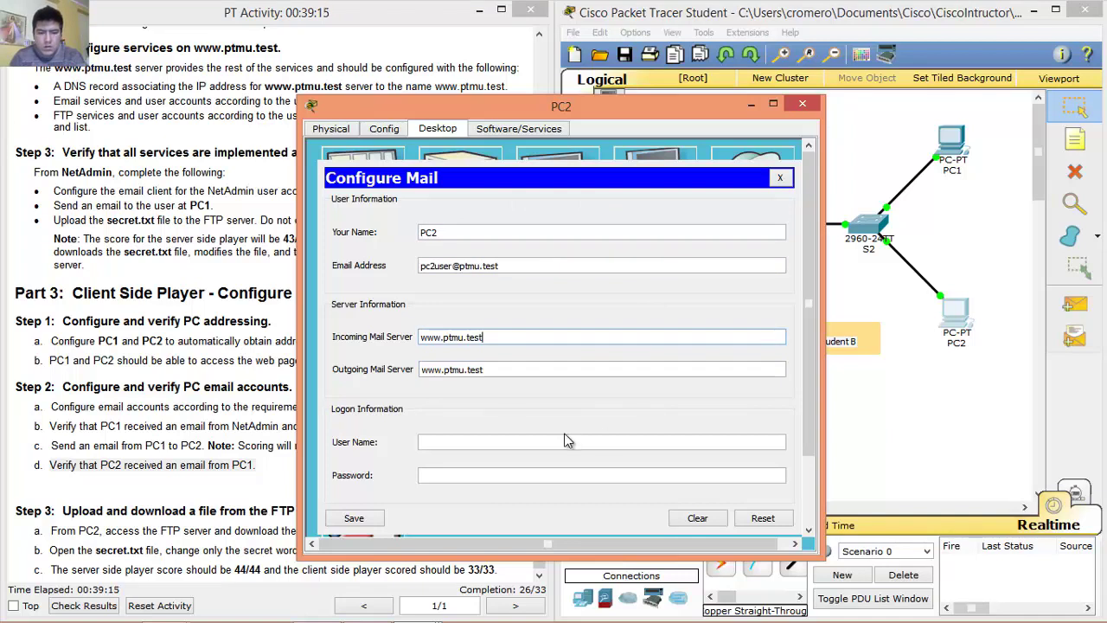
left_click(536, 370)
Enter the account user name and password, then save PC2's mail settings.
left_click(486, 443)
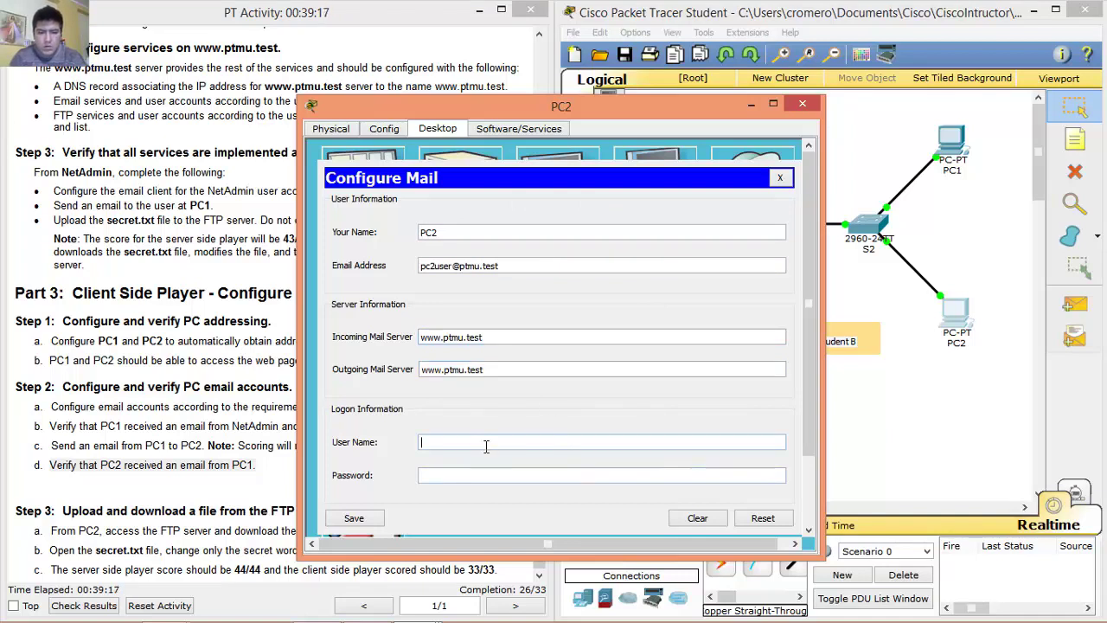
type("pc2user")
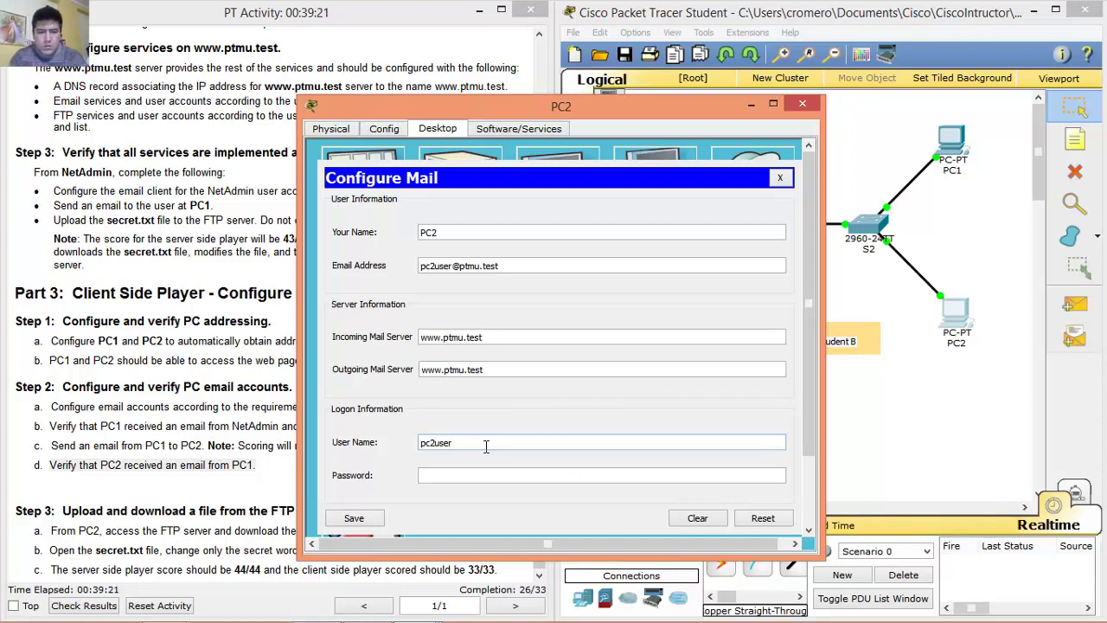
key("Tab")
type("cisco")
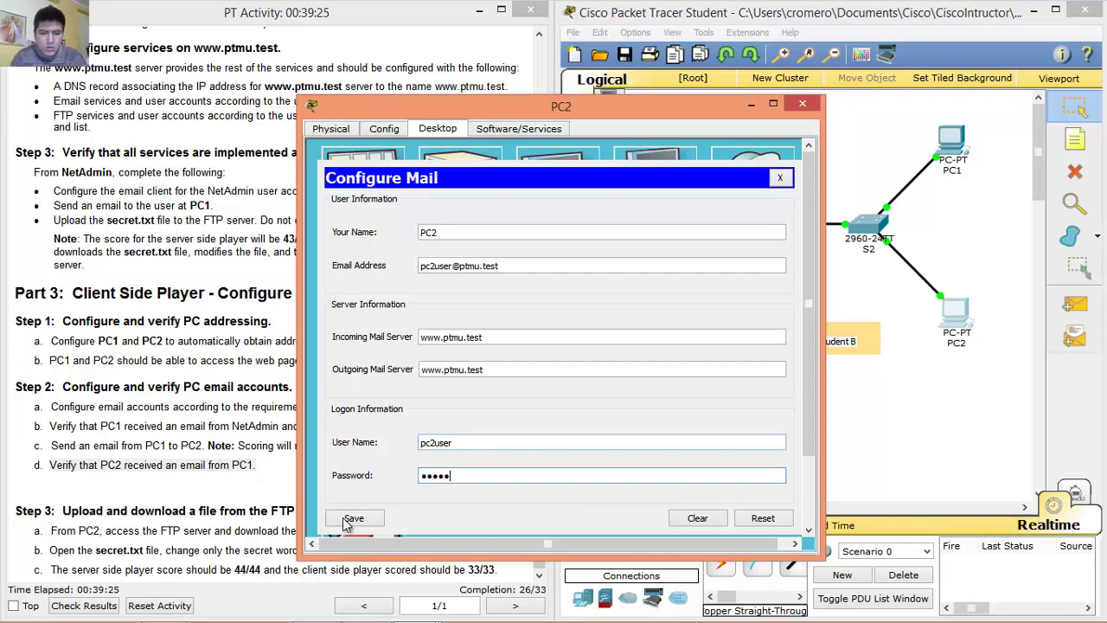
key("BackSpace")
key("BackSpace")
key("BackSpace")
key("BackSpace")
type("cisco")
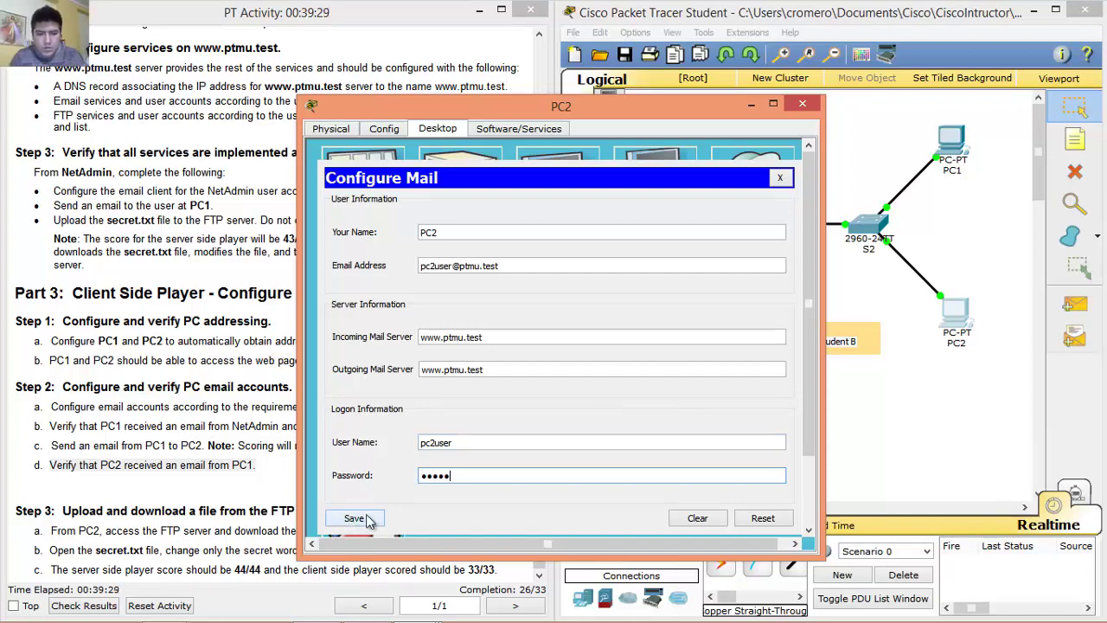
left_click(362, 520)
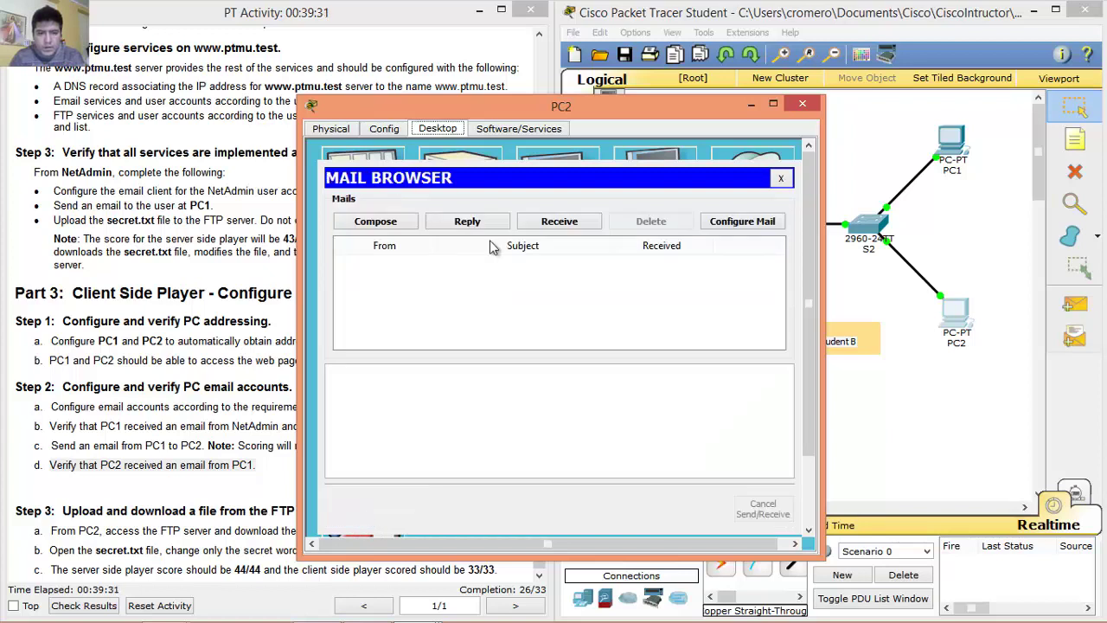
Receive PC2's mail, read PC1's Hello message saying 'How are you', and close the mail client.
left_click(560, 222)
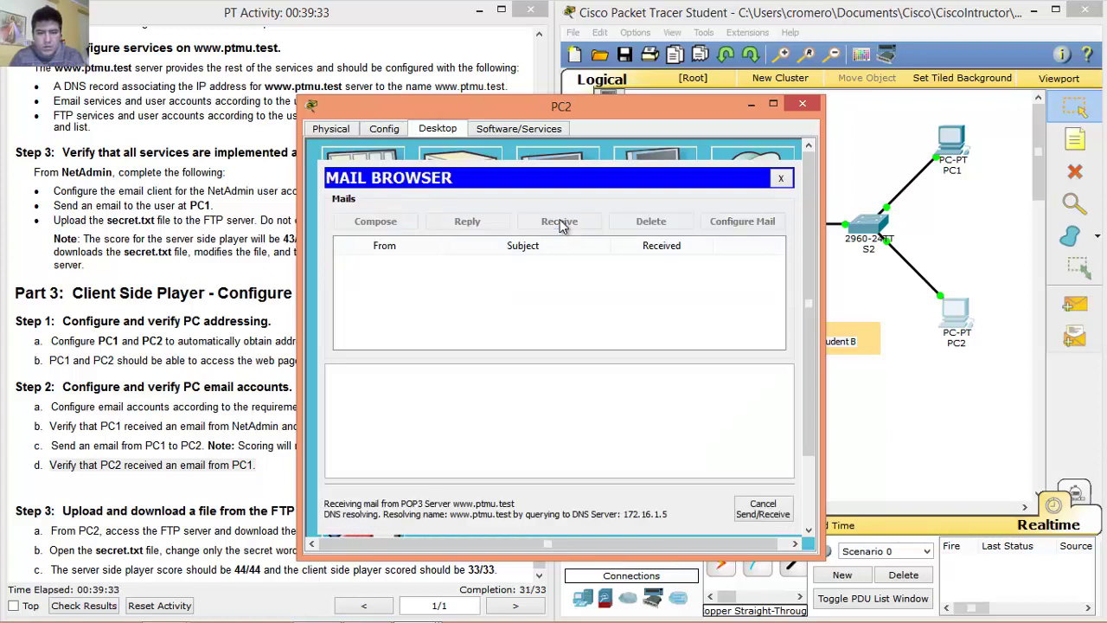
left_click(431, 273)
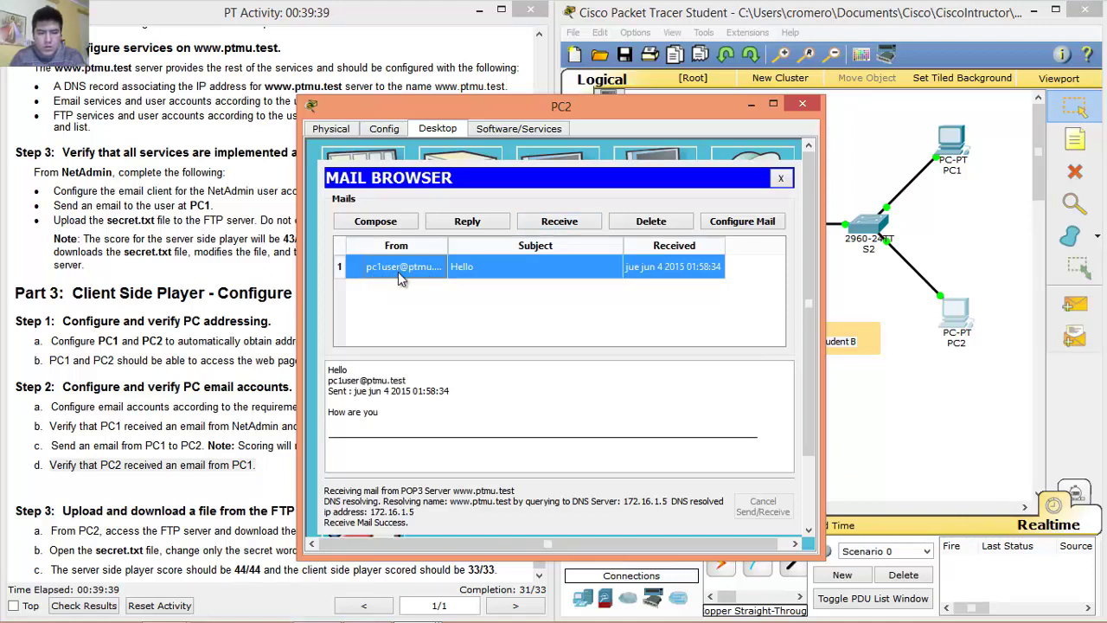
left_click(385, 418)
left_click_drag(385, 419, 332, 371)
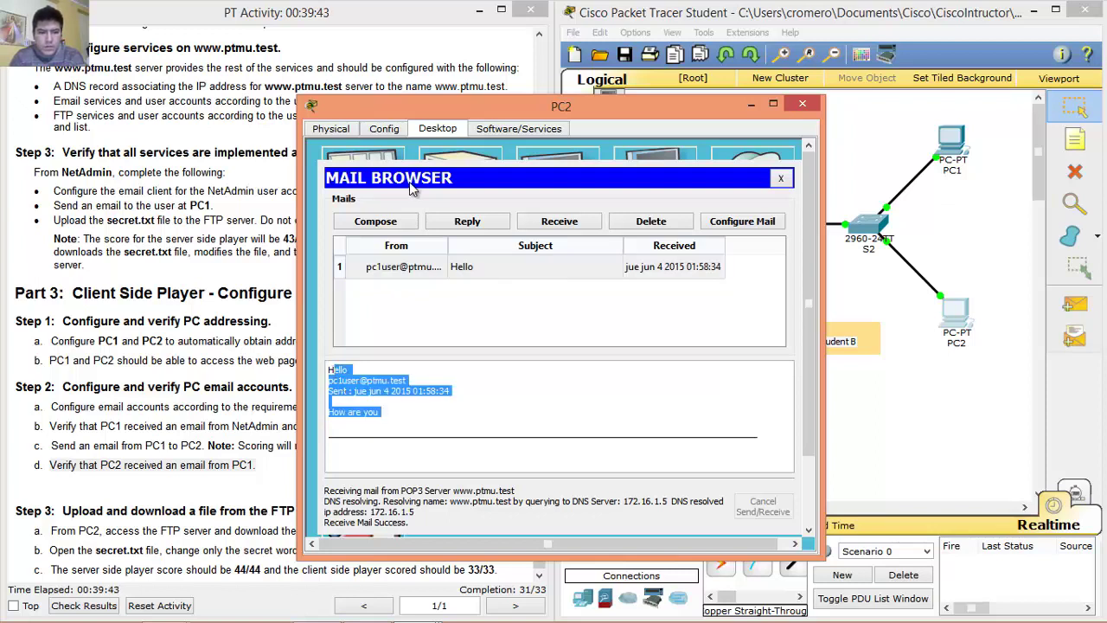
left_click(782, 179)
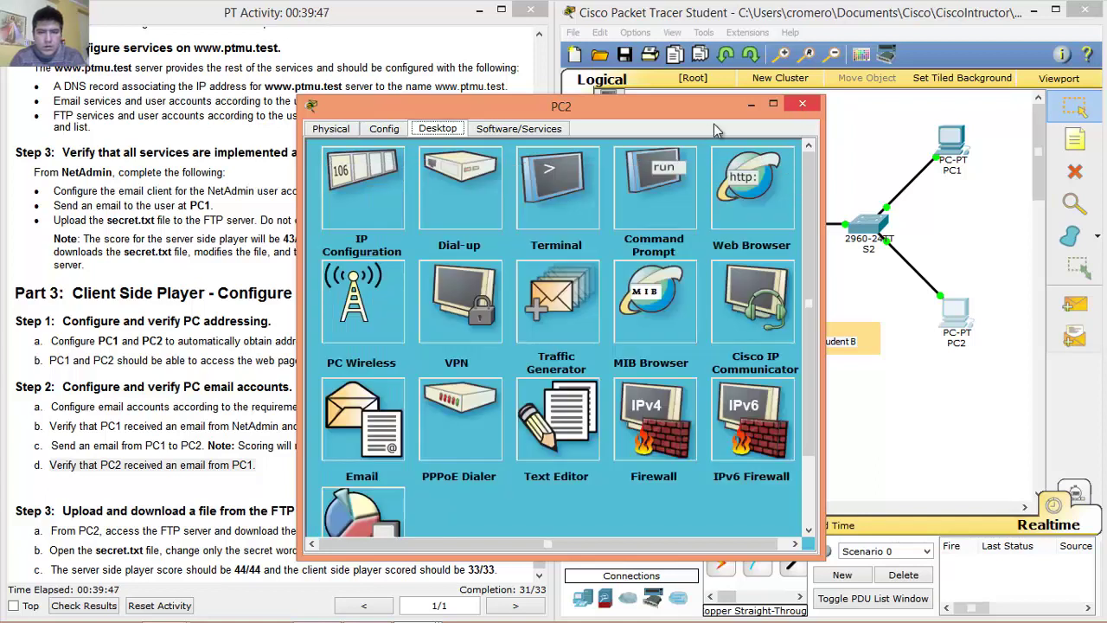
Move the PC2 window aside, review instruction Step 3a, and enter ftp at PC2's command prompt.
left_click_drag(697, 113, 966, 51)
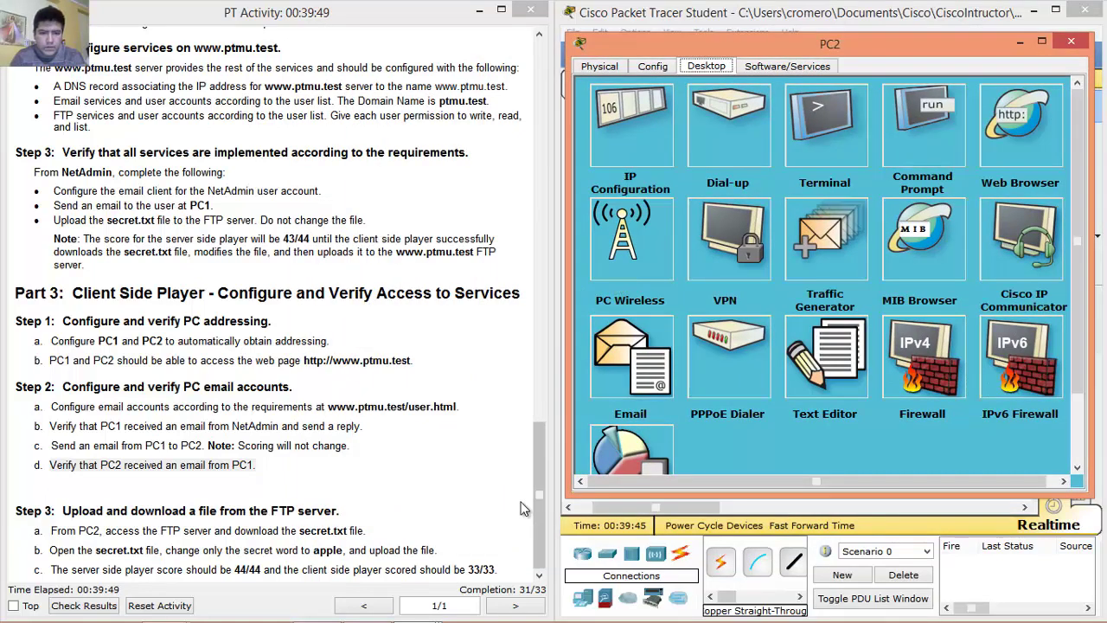
left_click_drag(63, 510, 349, 513)
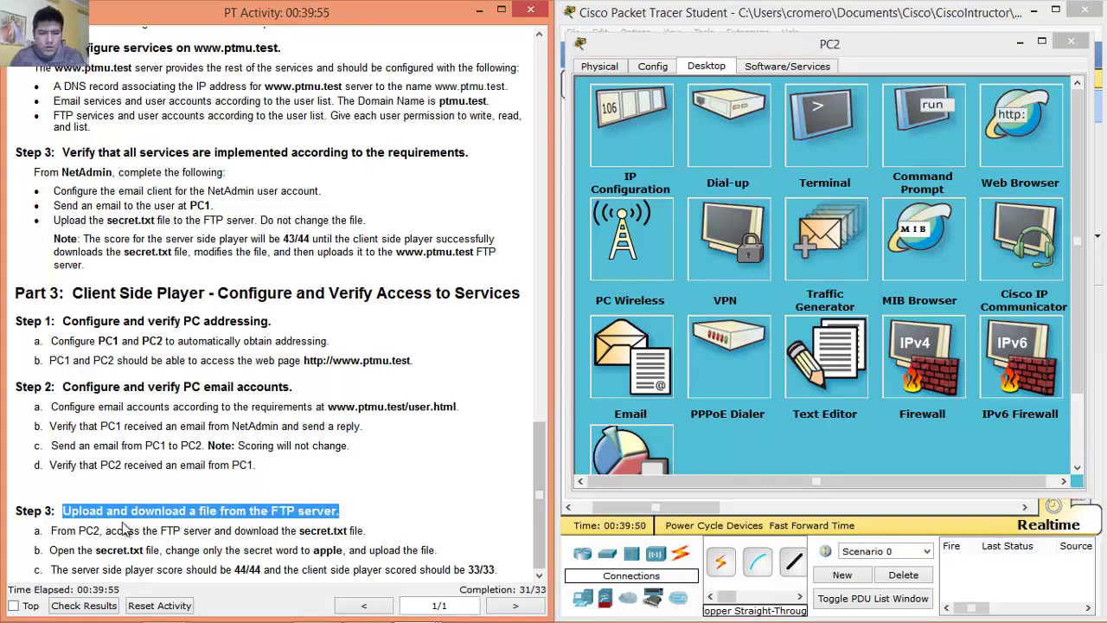
left_click_drag(66, 514, 353, 514)
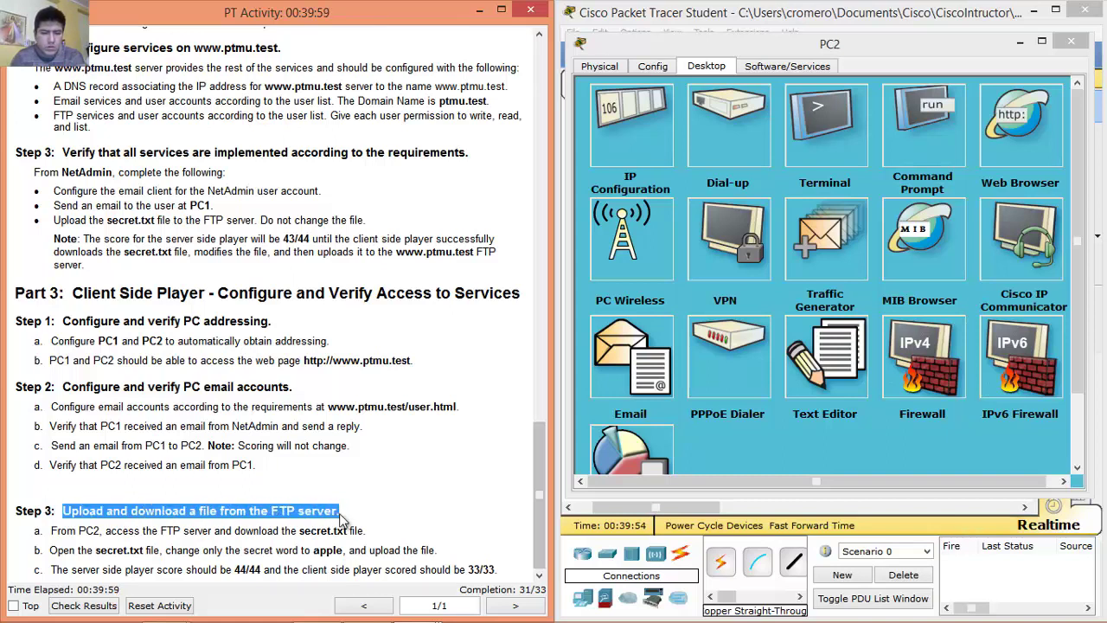
left_click_drag(52, 531, 389, 531)
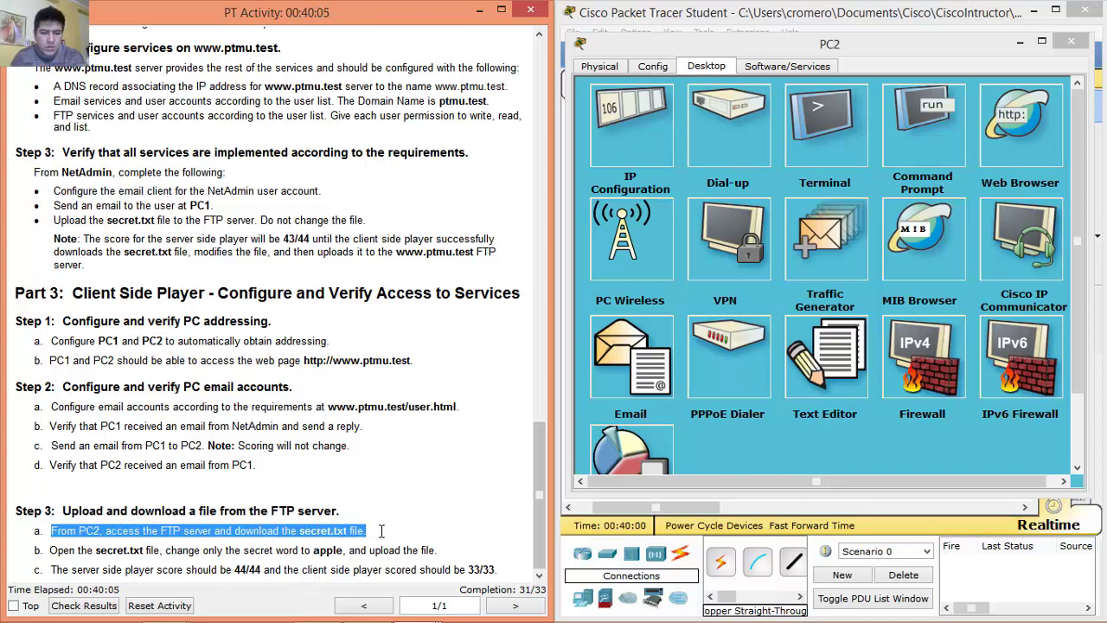
left_click_drag(313, 537, 313, 550)
left_click_drag(52, 530, 395, 530)
left_click(913, 164)
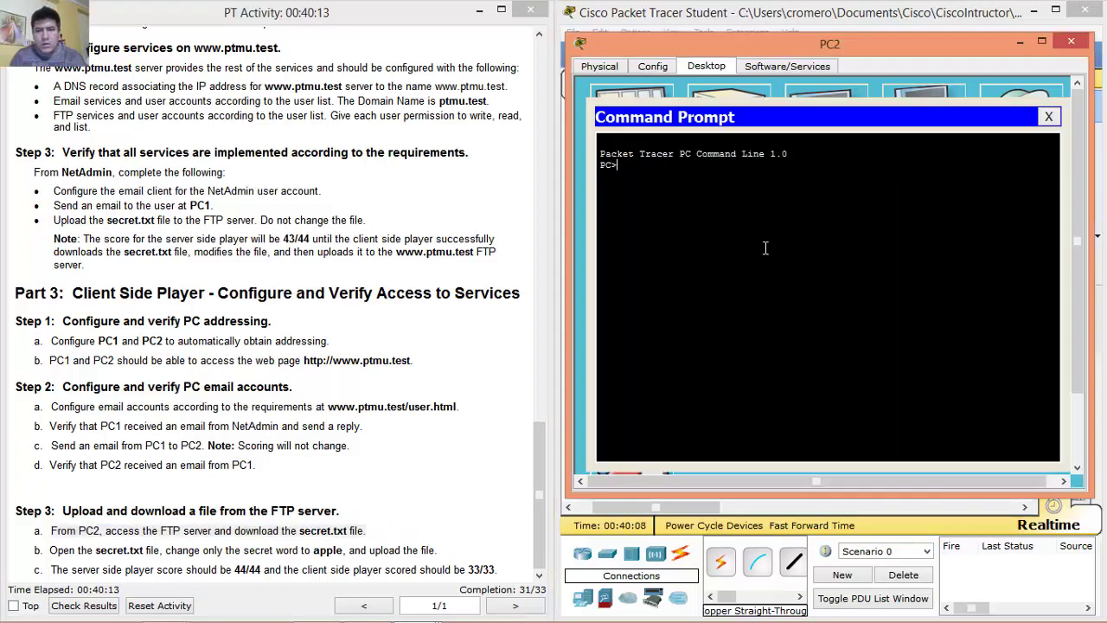
type("ftp www.ptmu.test")
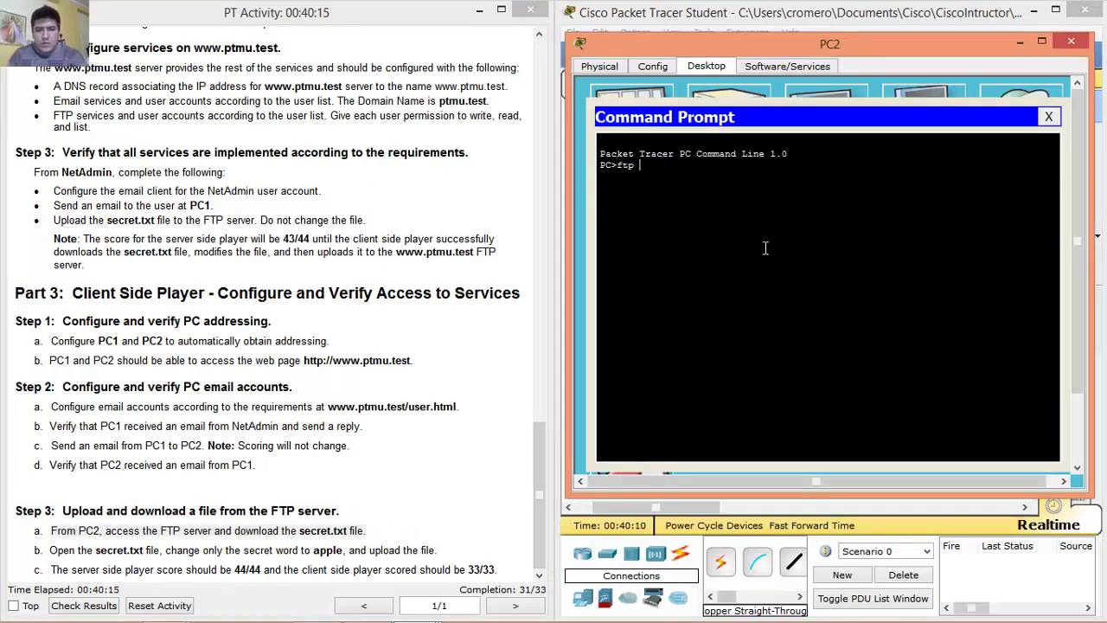
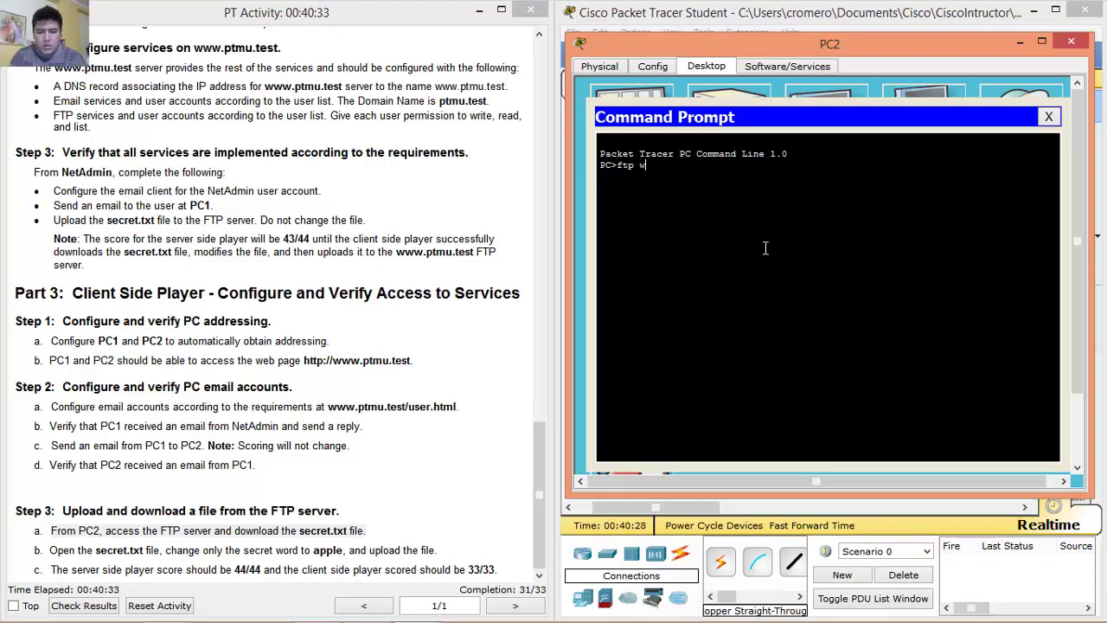
type("ptmu")
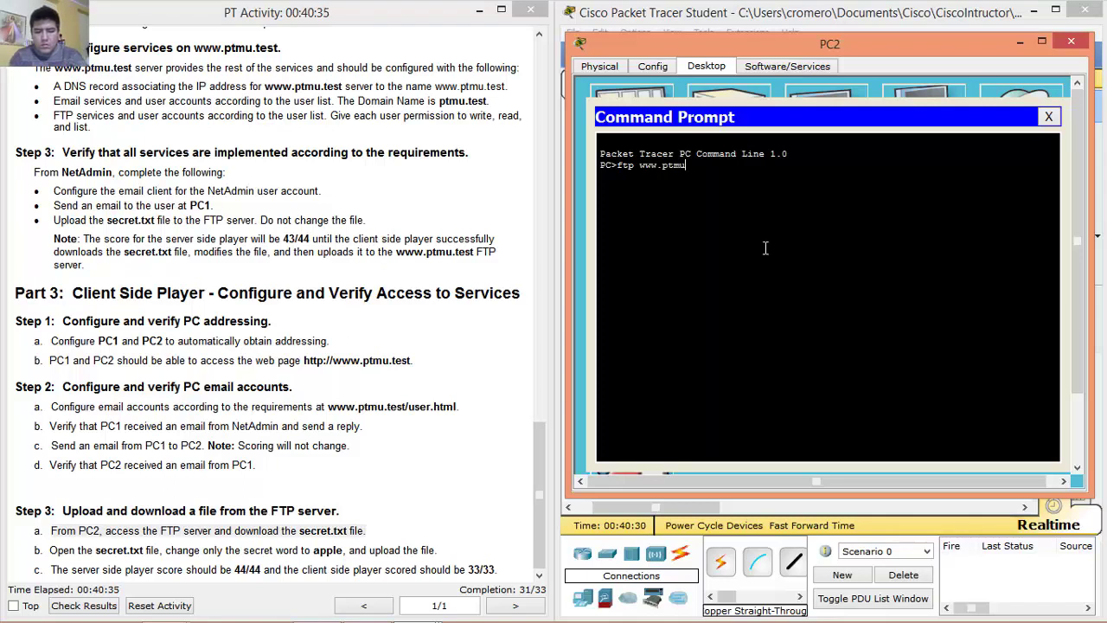
type(".test")
key("Return")
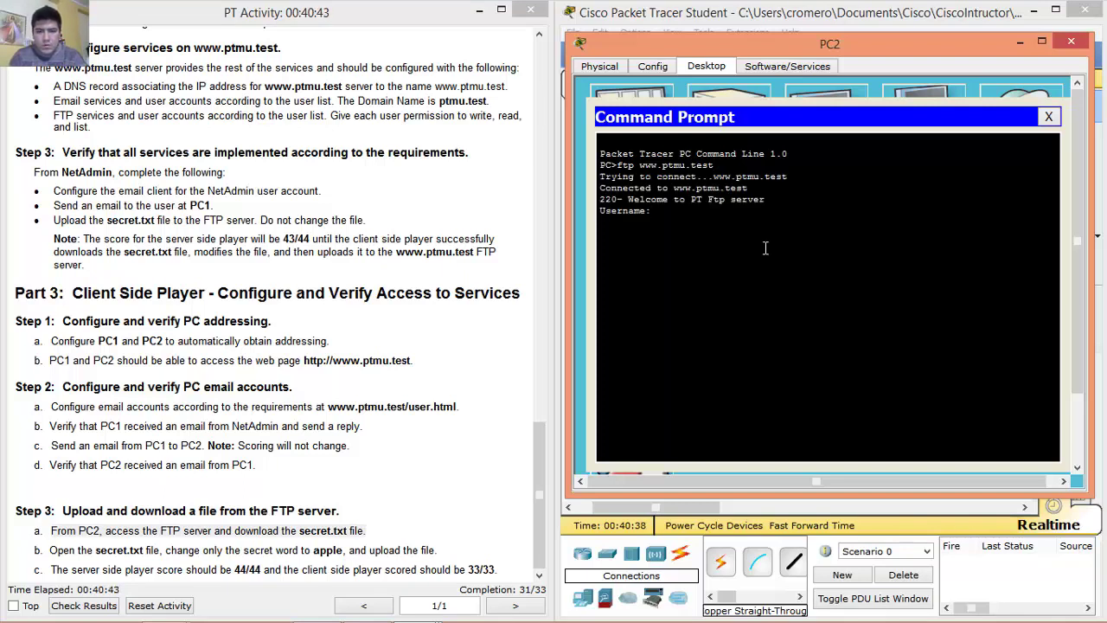
type("pc2user")
key("Return")
key("Return")
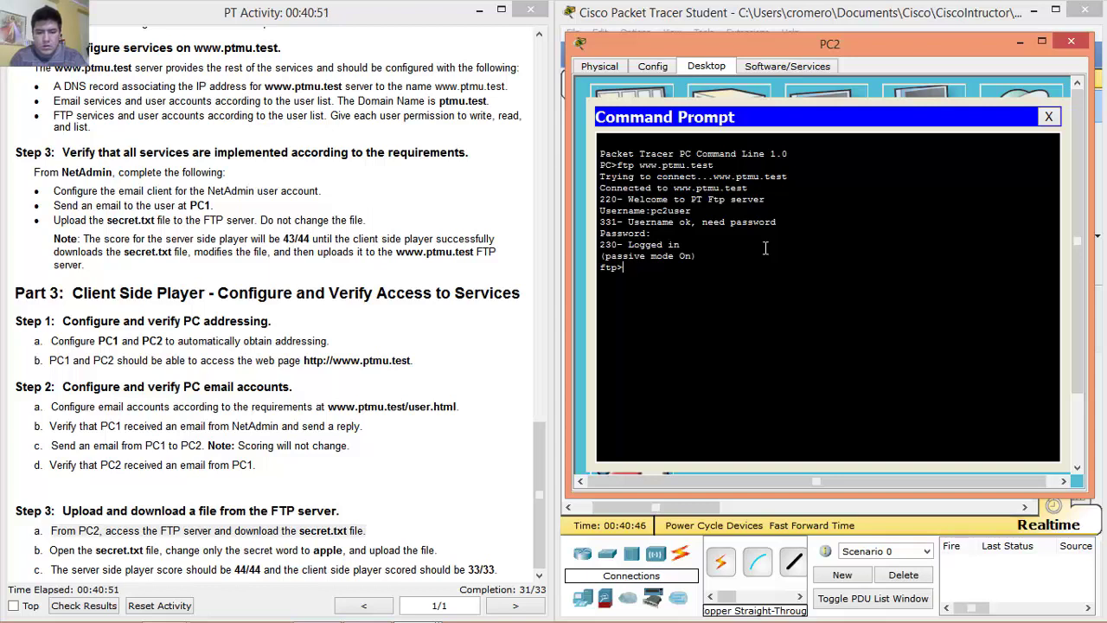
Run list and ? at the ftp> prompt to show the server's files and supported FTP commands.
type("get secret")
key("BackSpace")
key("BackSpace")
key("BackSpace")
key("BackSpace")
key("BackSpace")
key("BackSpace")
key("BackSpace")
key("BackSpace")
key("BackSpace")
type("list")
key("Return")
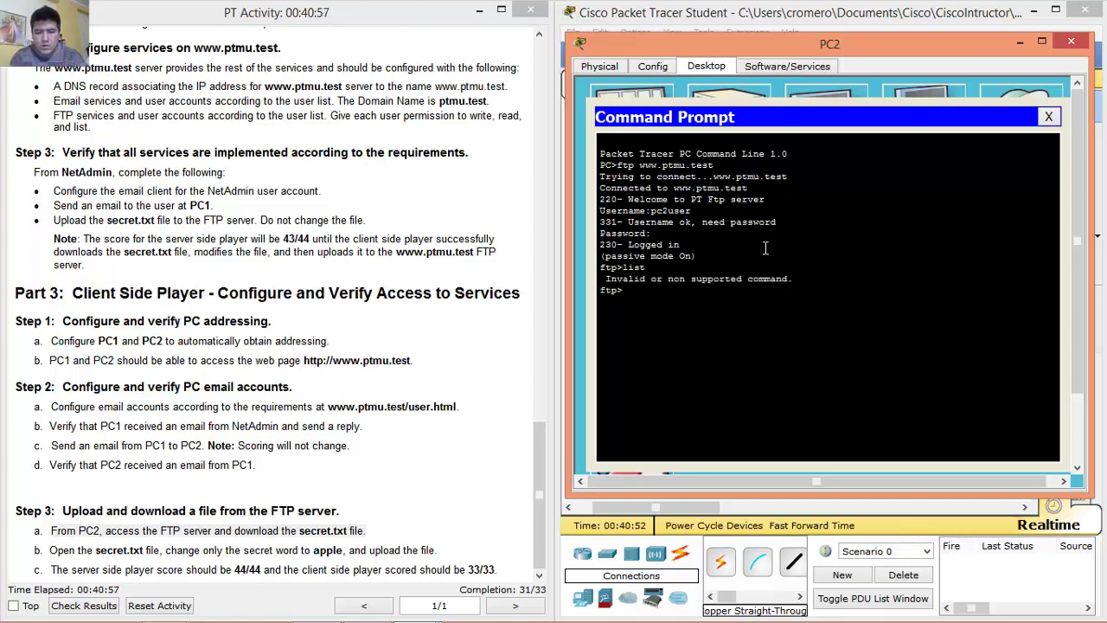
type("?")
key("Return")
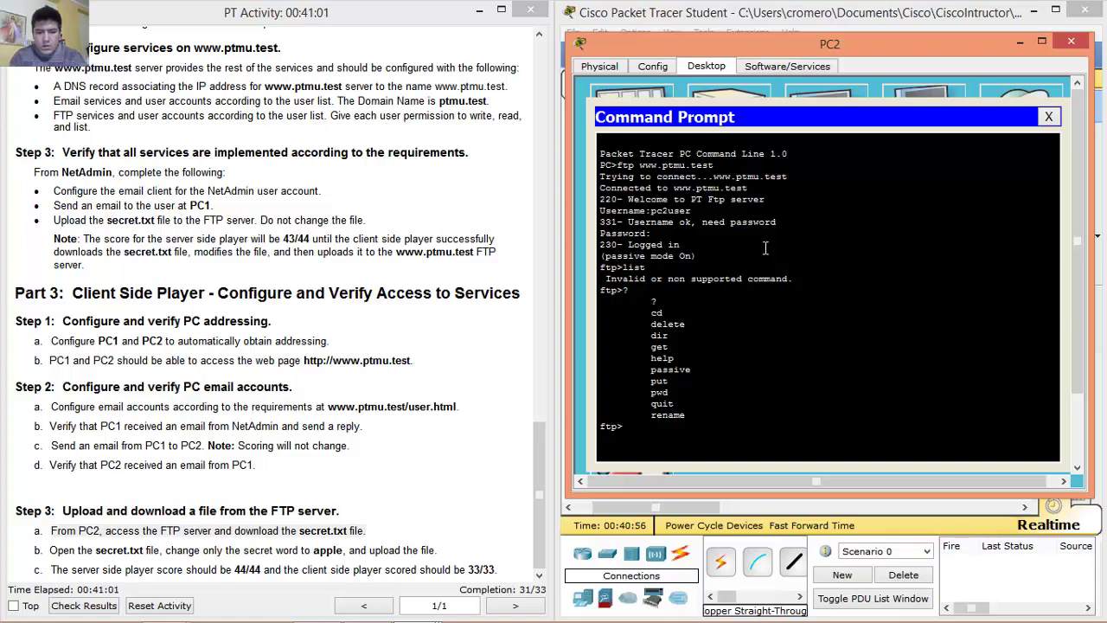
key("Return")
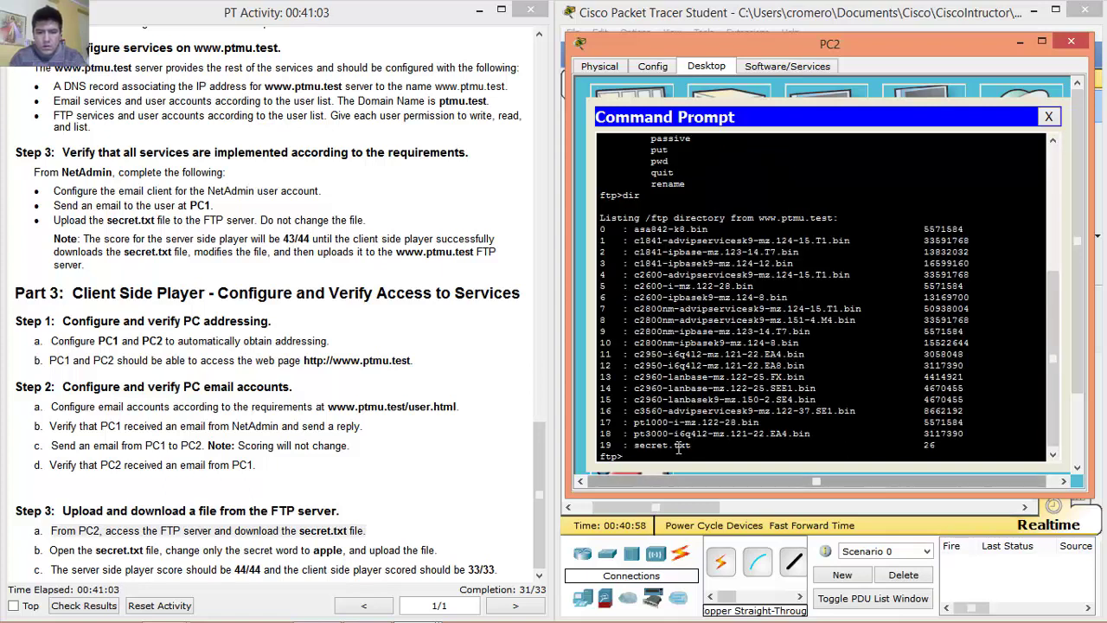
Run get secret.txt and confirm the 26-byte transfer completed.
left_click_drag(696, 445, 636, 450)
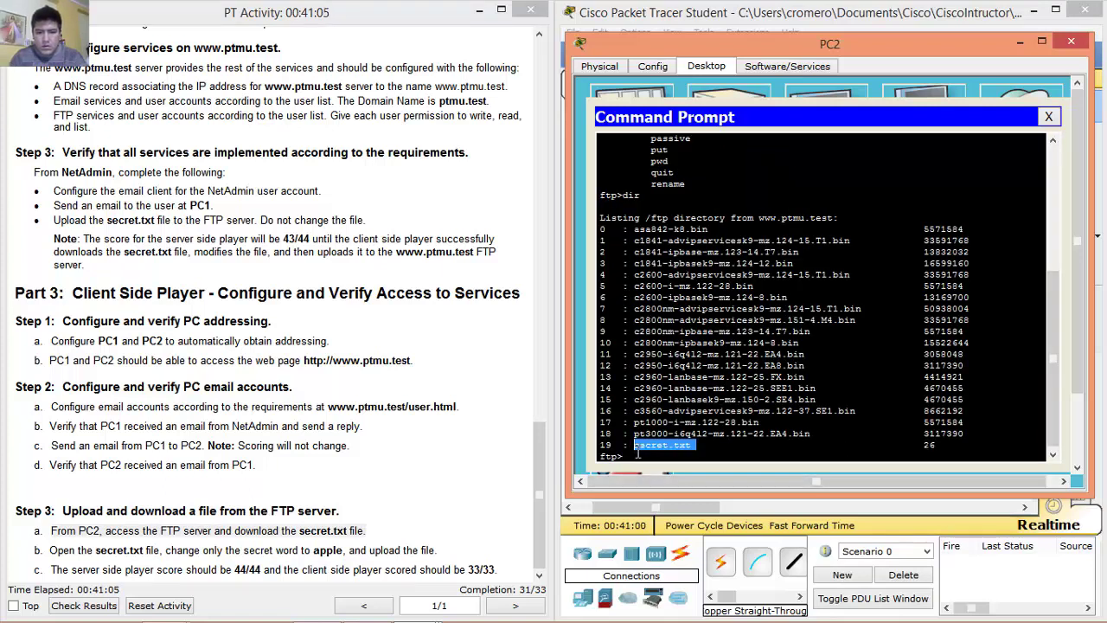
left_click(647, 454)
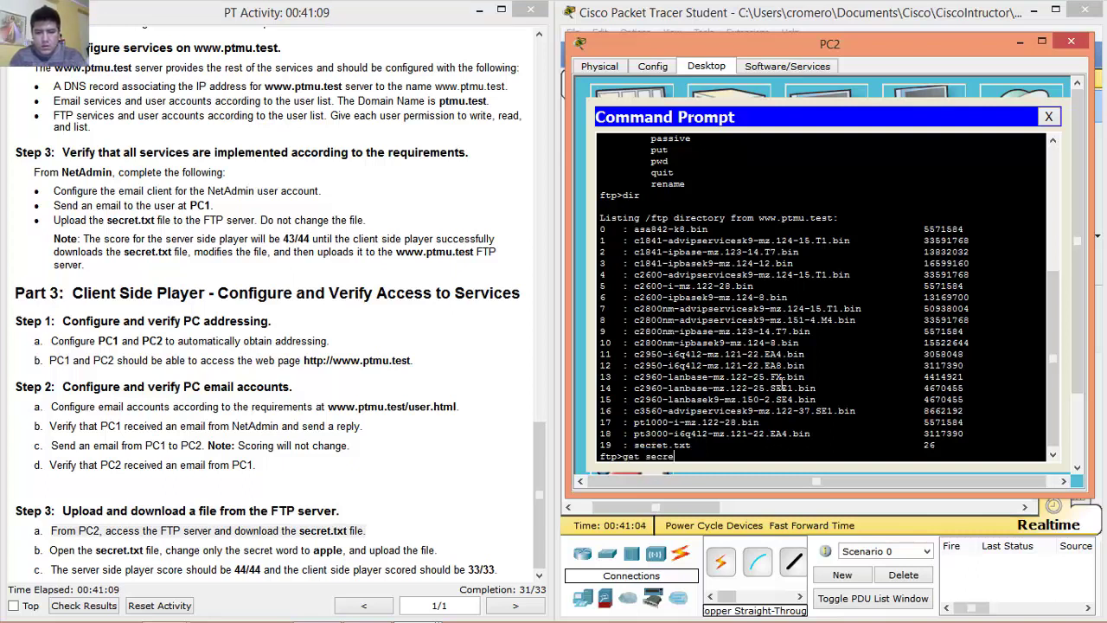
type("get secret.txt")
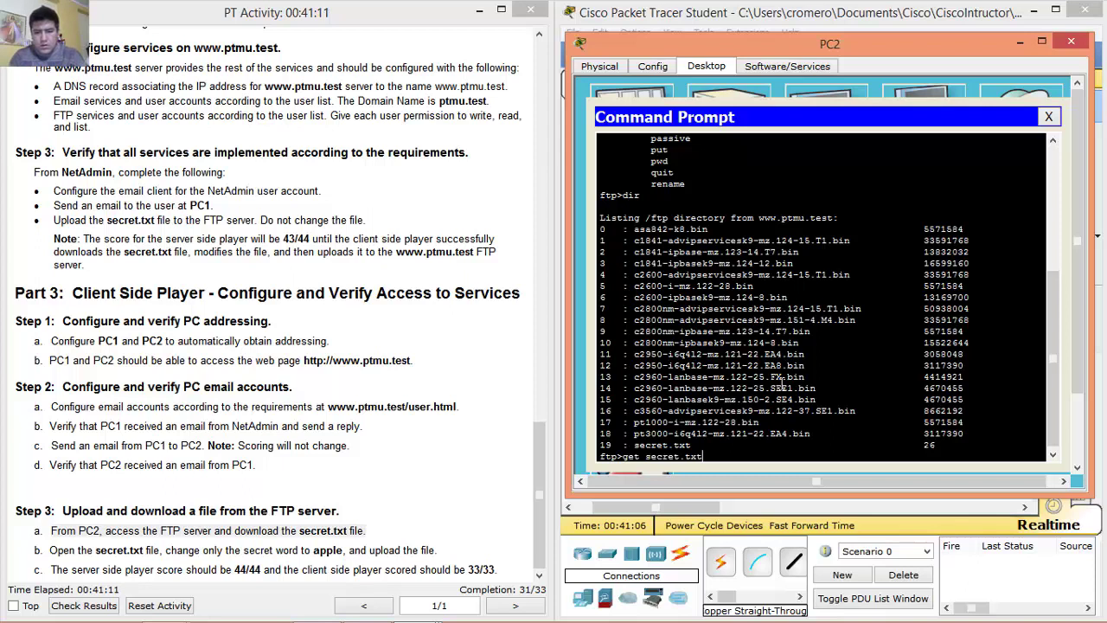
key("Return")
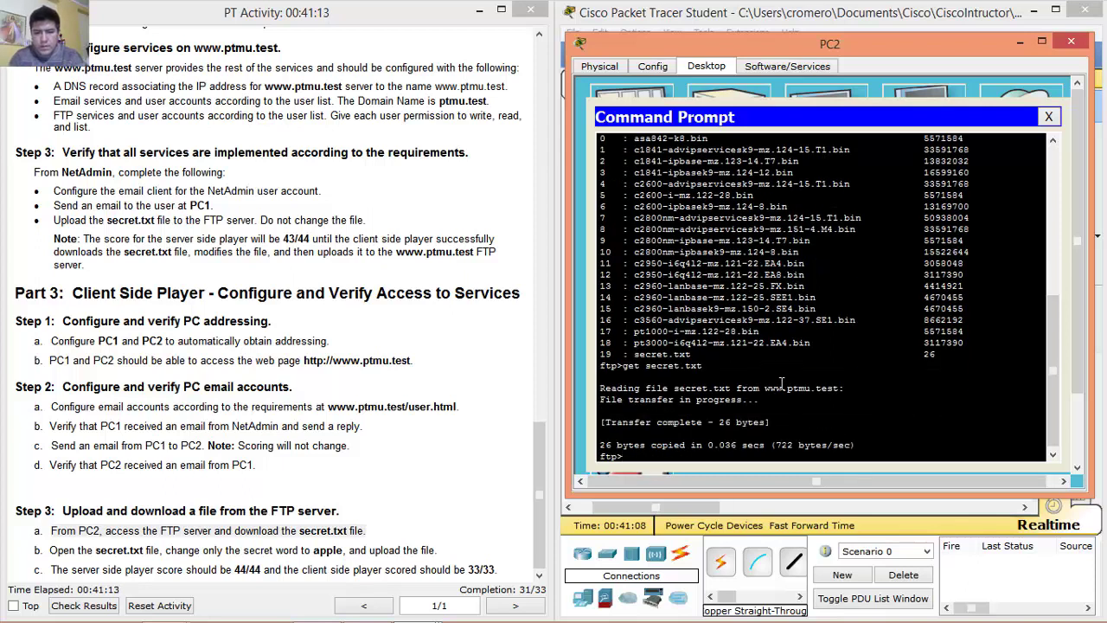
left_click_drag(610, 422, 767, 421)
left_click(783, 421)
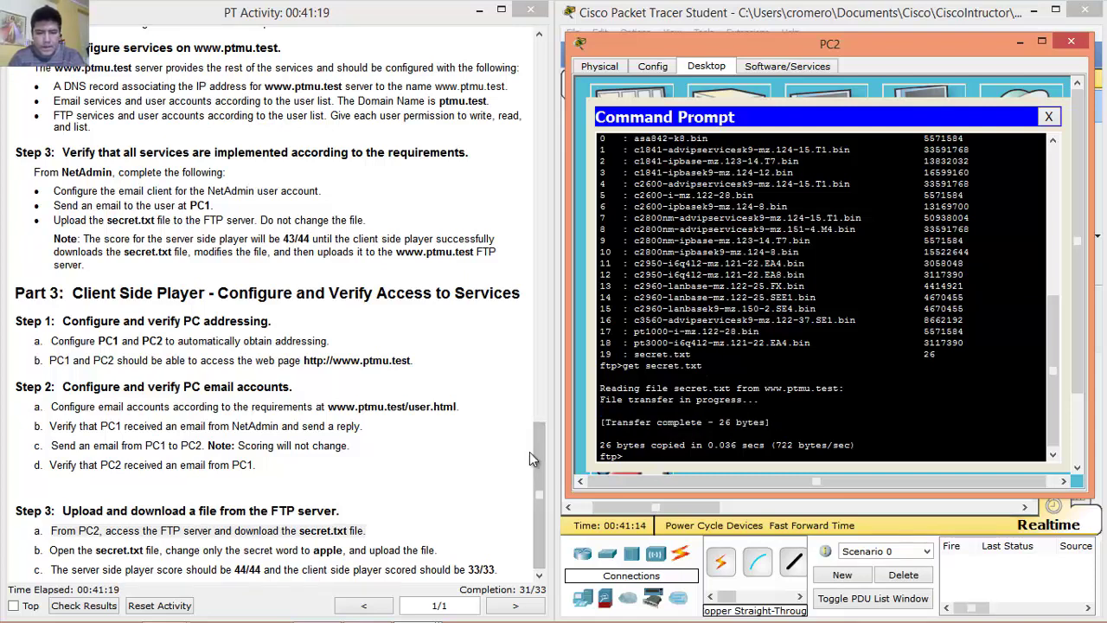
Review step 3b in the activity instructions, then close PC2's Command Prompt.
left_click_drag(50, 550, 456, 554)
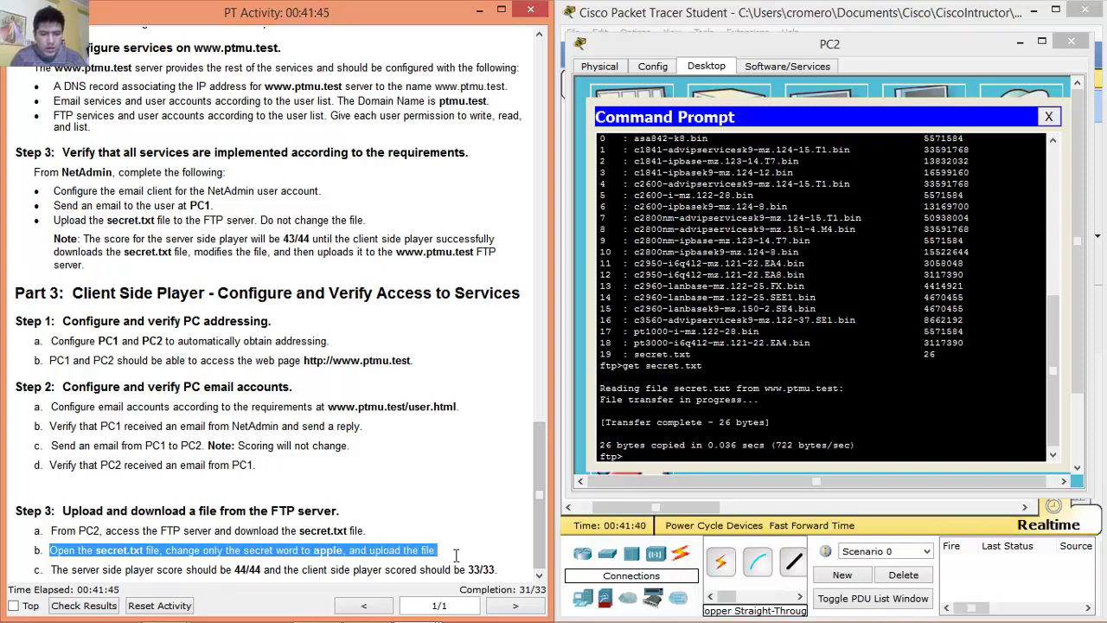
left_click(456, 554)
left_click(1049, 116)
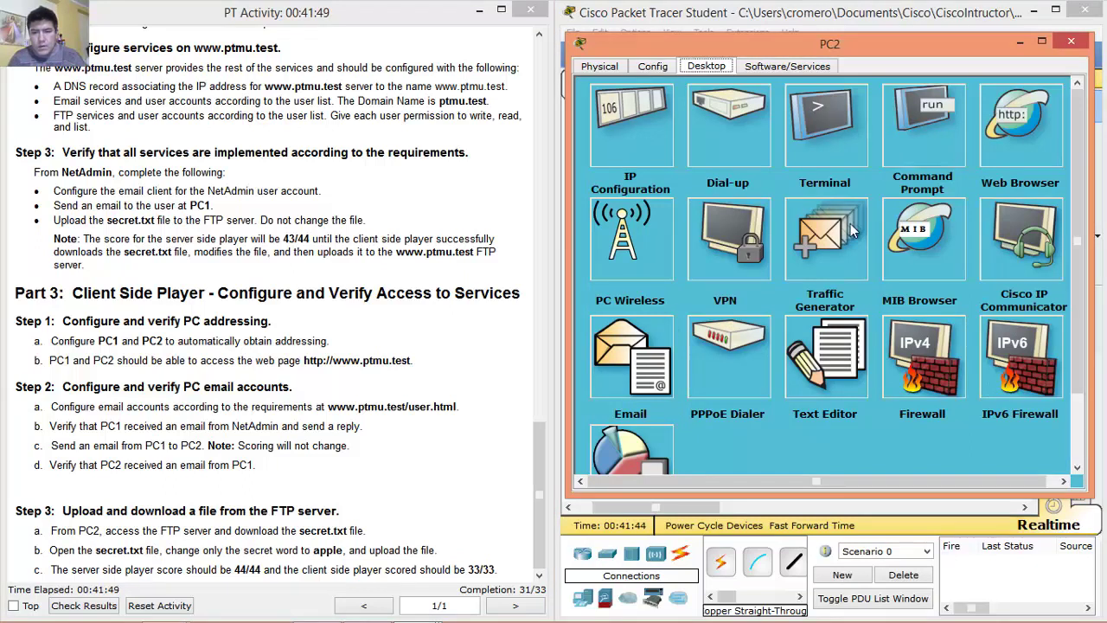
Open secret.txt in PC2's Text Editor.
left_click(829, 346)
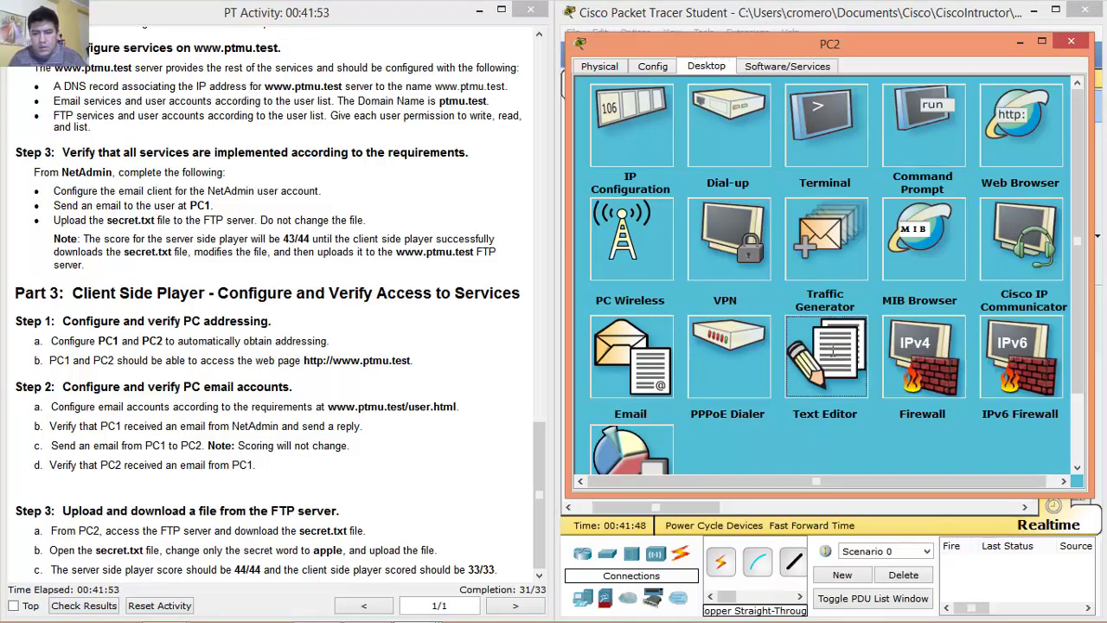
left_click(837, 171)
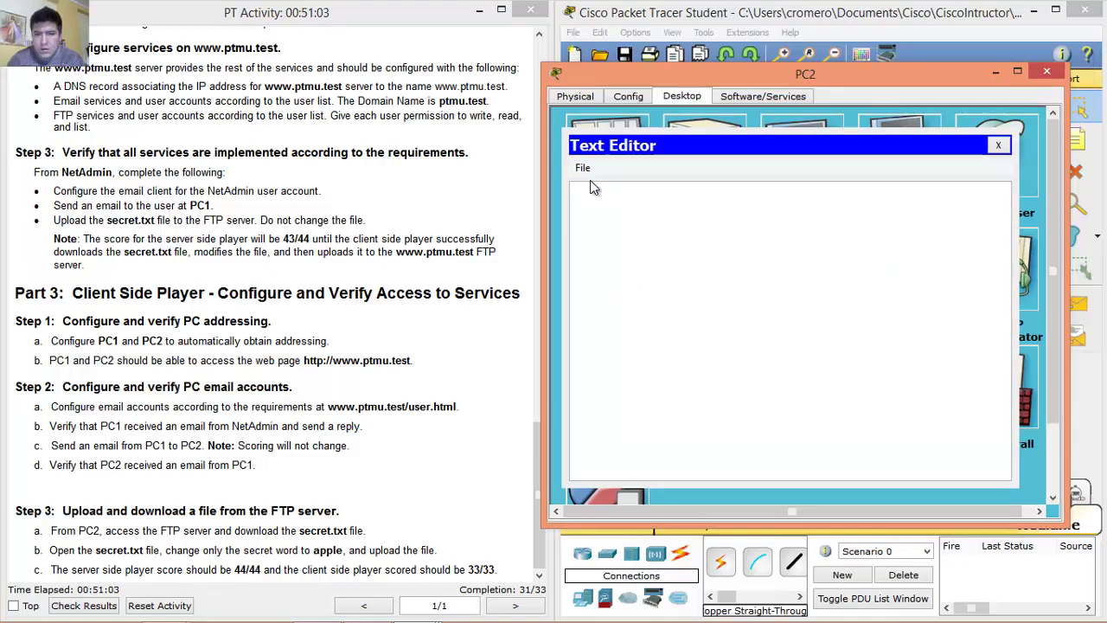
left_click(584, 167)
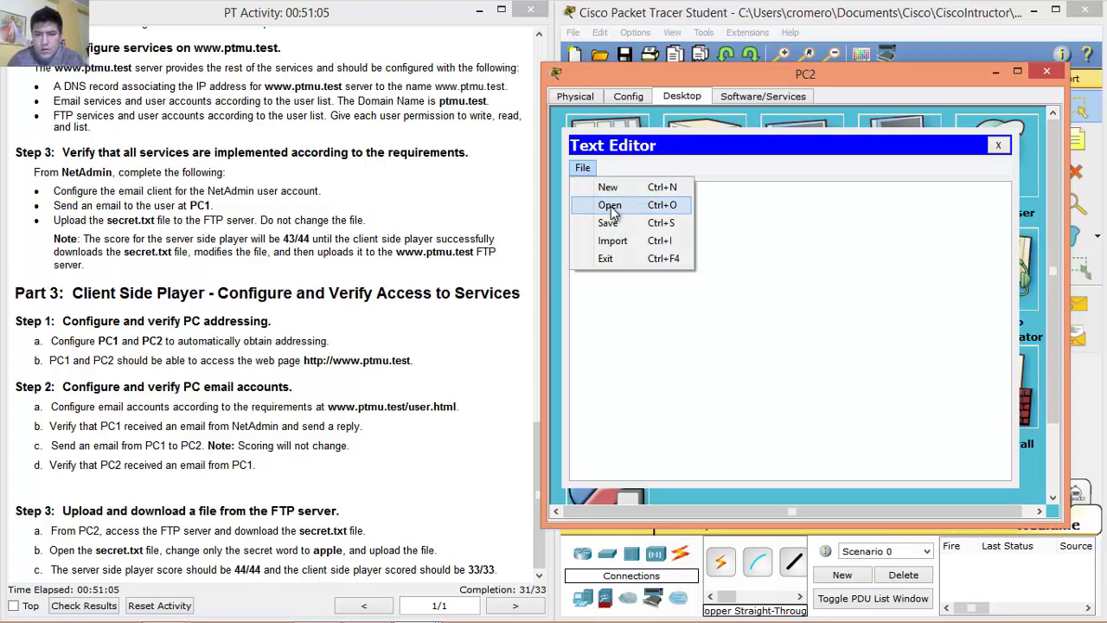
left_click(610, 208)
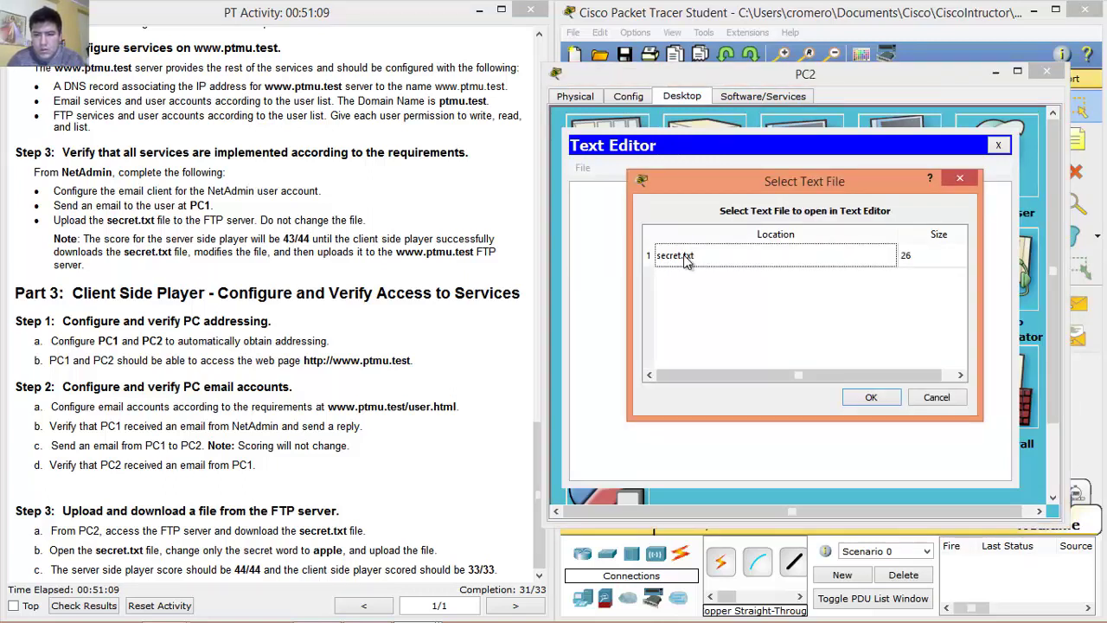
left_click(684, 258)
left_click(870, 397)
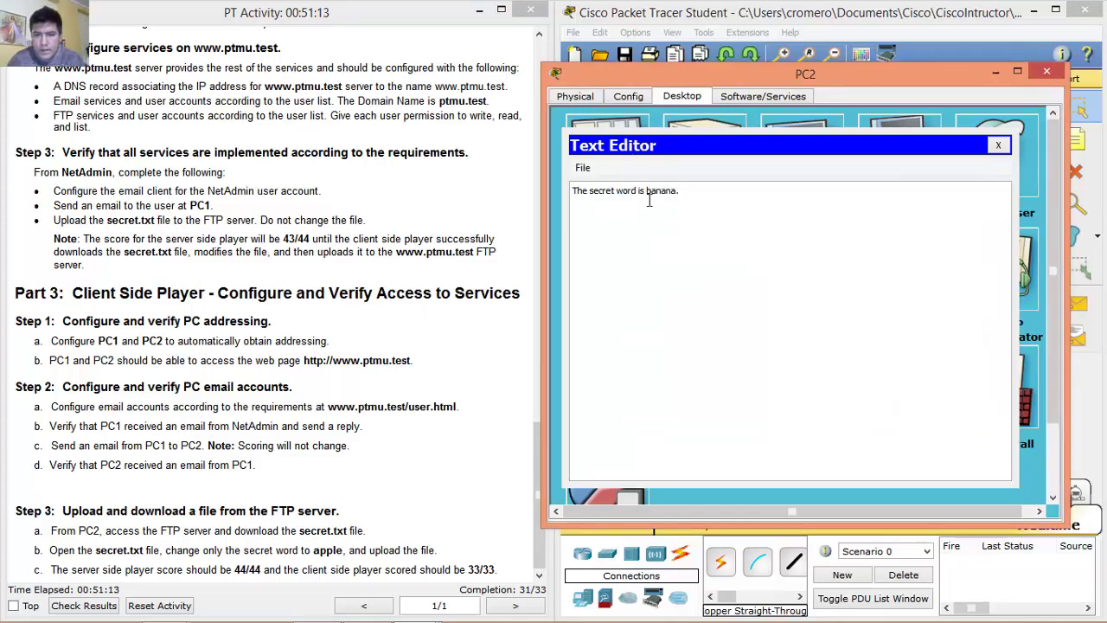
Replace banana with apple in secret.txt and save the file.
left_click_drag(648, 190, 678, 189)
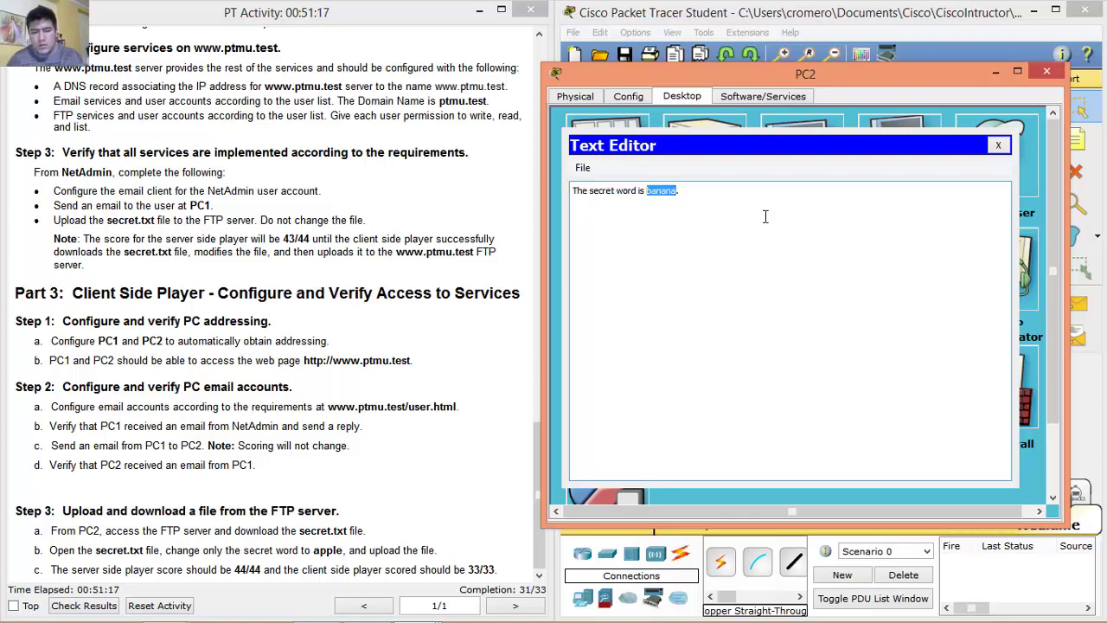
type("a")
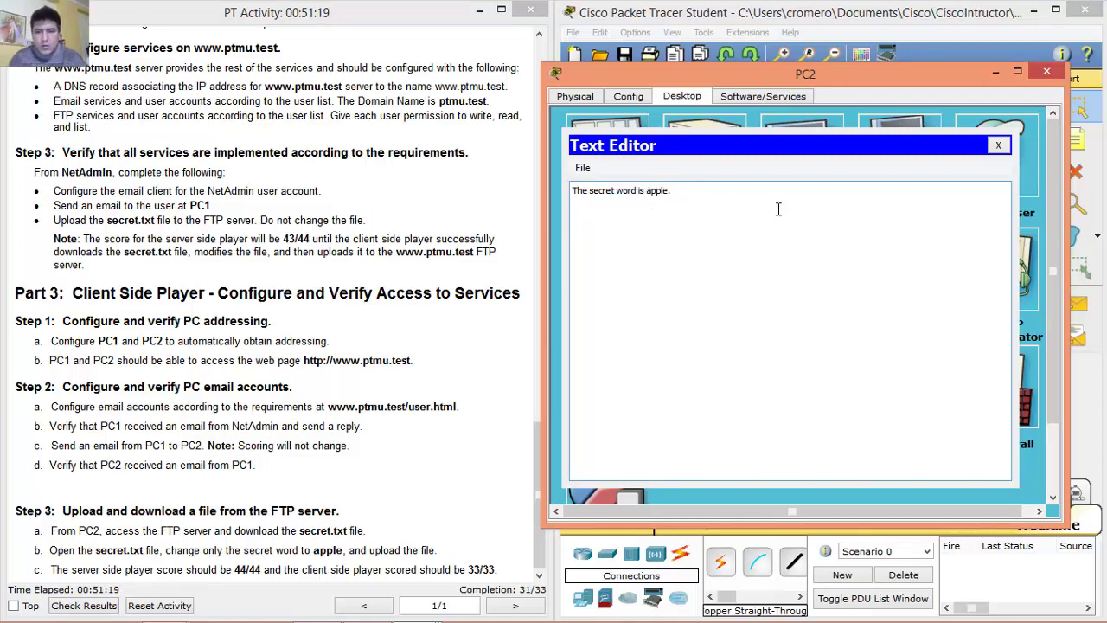
left_click(583, 168)
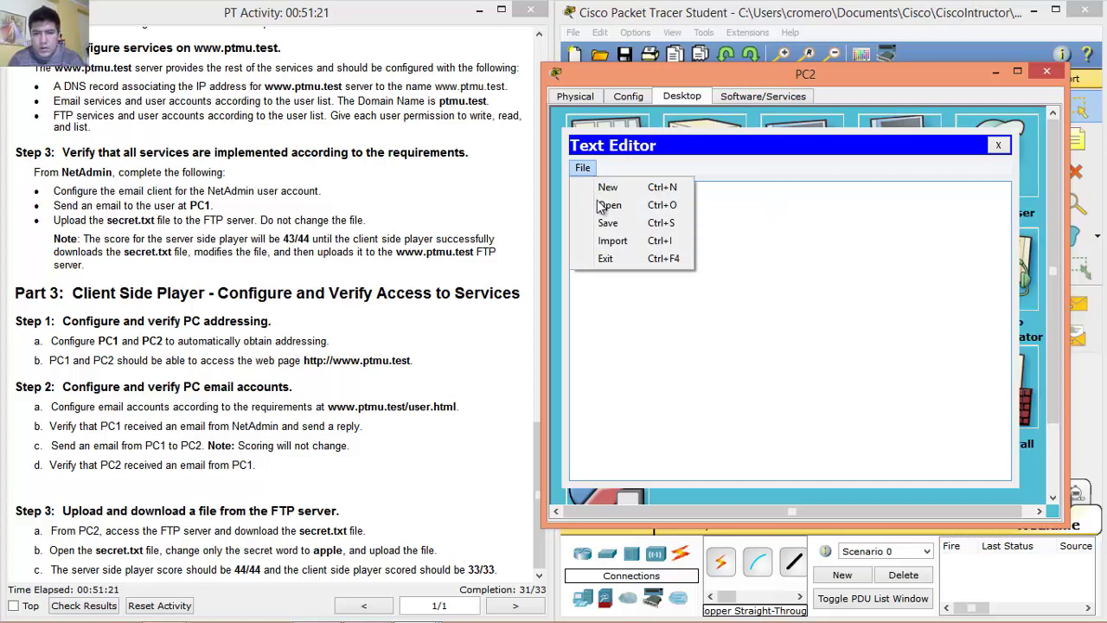
left_click(609, 222)
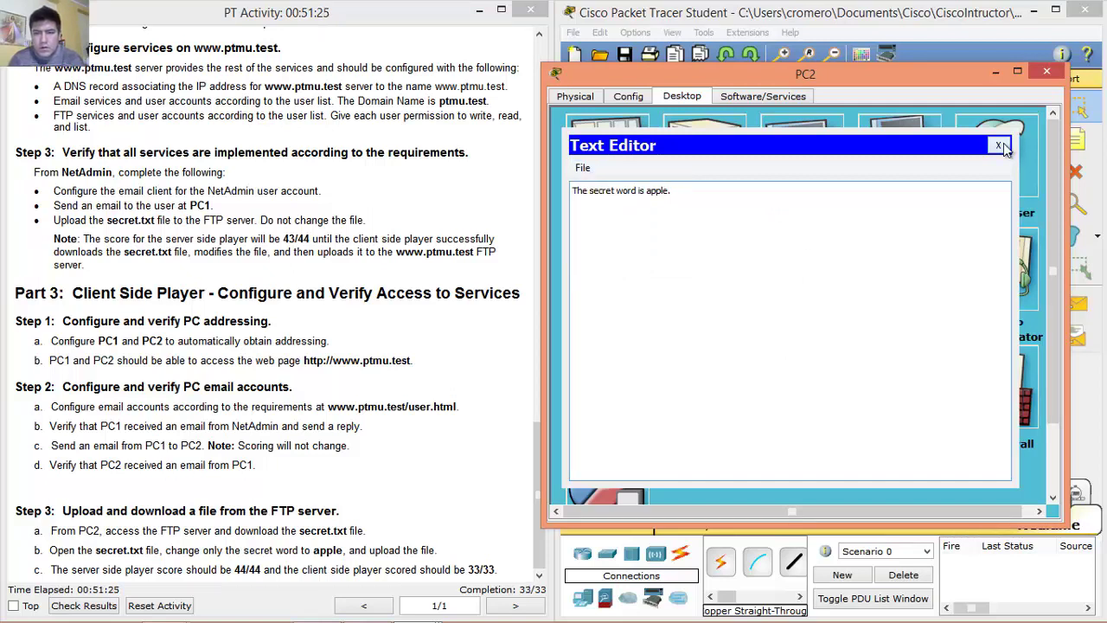
Reopen secret.txt in the Text Editor to verify it now reads apple.
left_click(1000, 146)
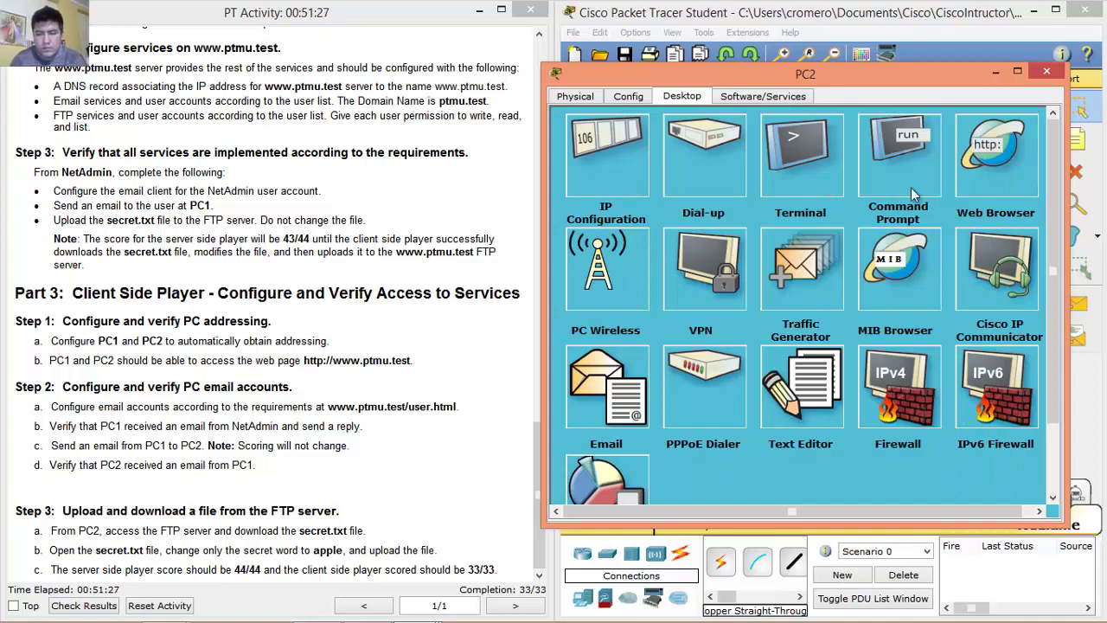
left_click(792, 406)
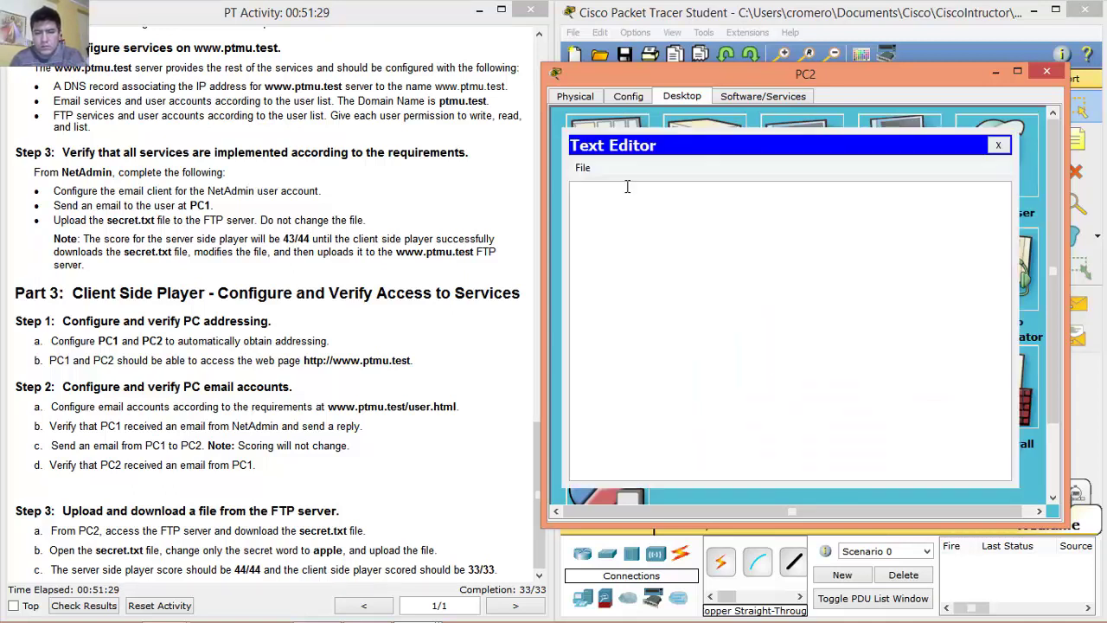
left_click(582, 167)
left_click(610, 202)
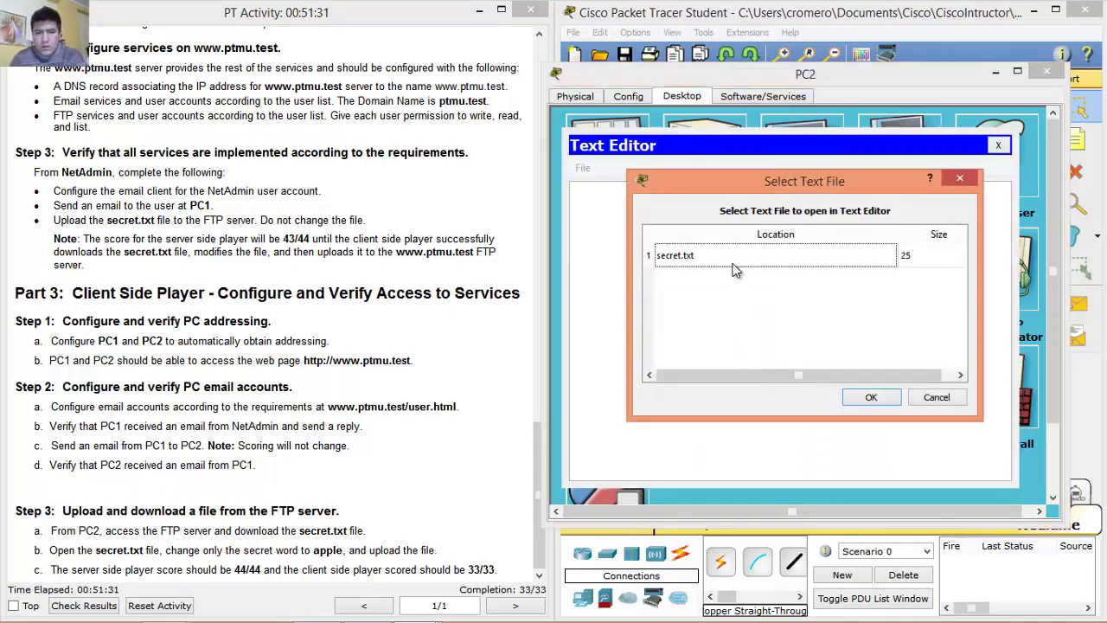
left_click(775, 260)
left_click(868, 398)
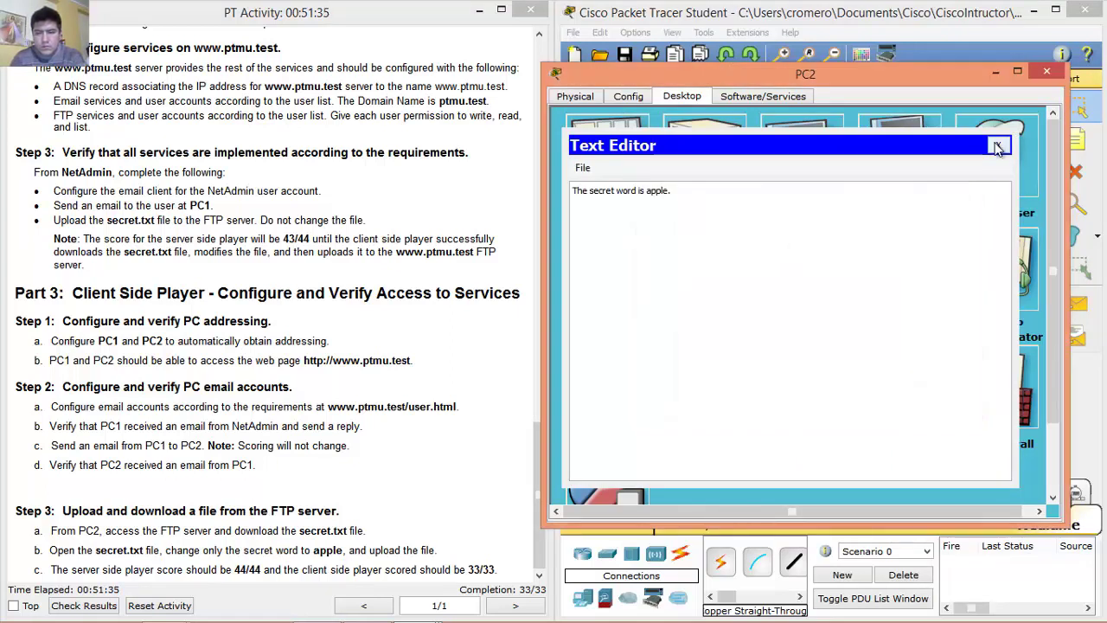
left_click(998, 146)
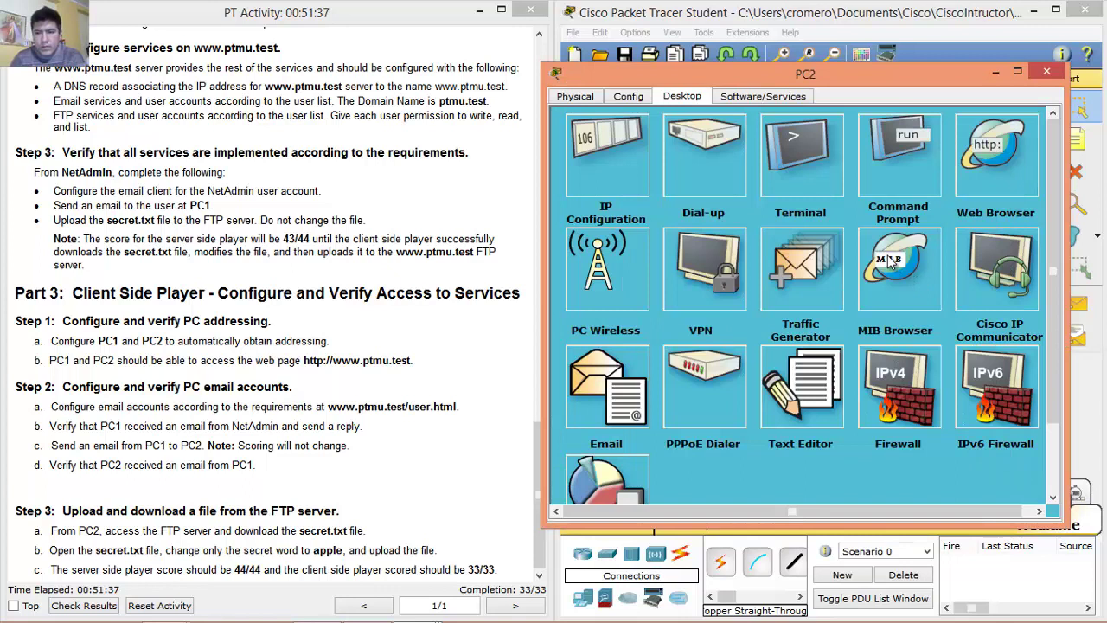
left_click(895, 157)
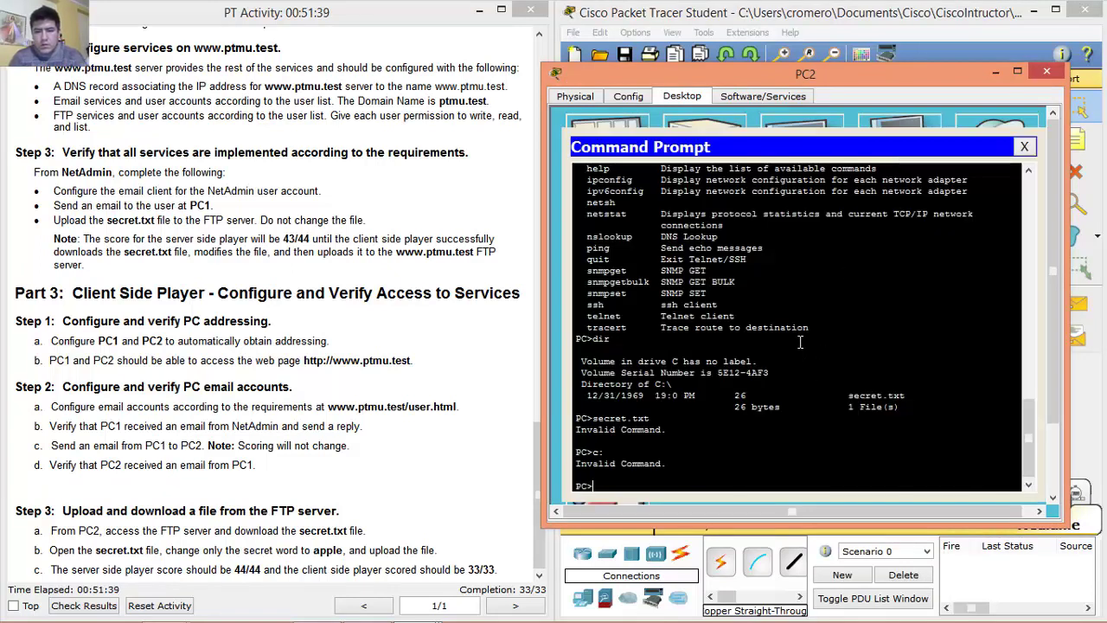
type("ftp www.ptmu.test")
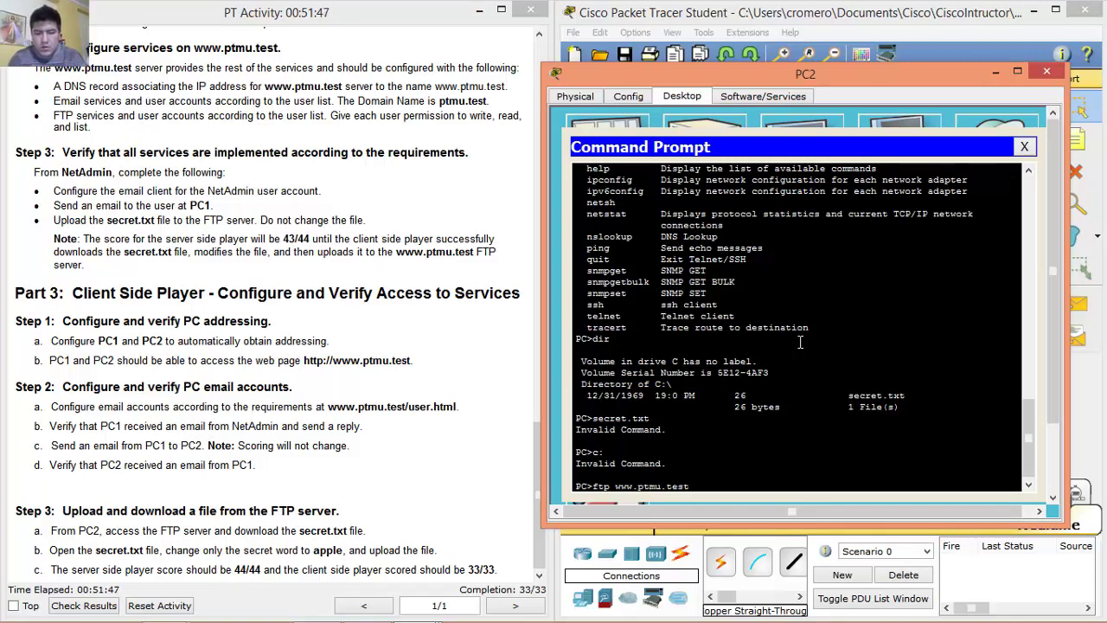
key("Return")
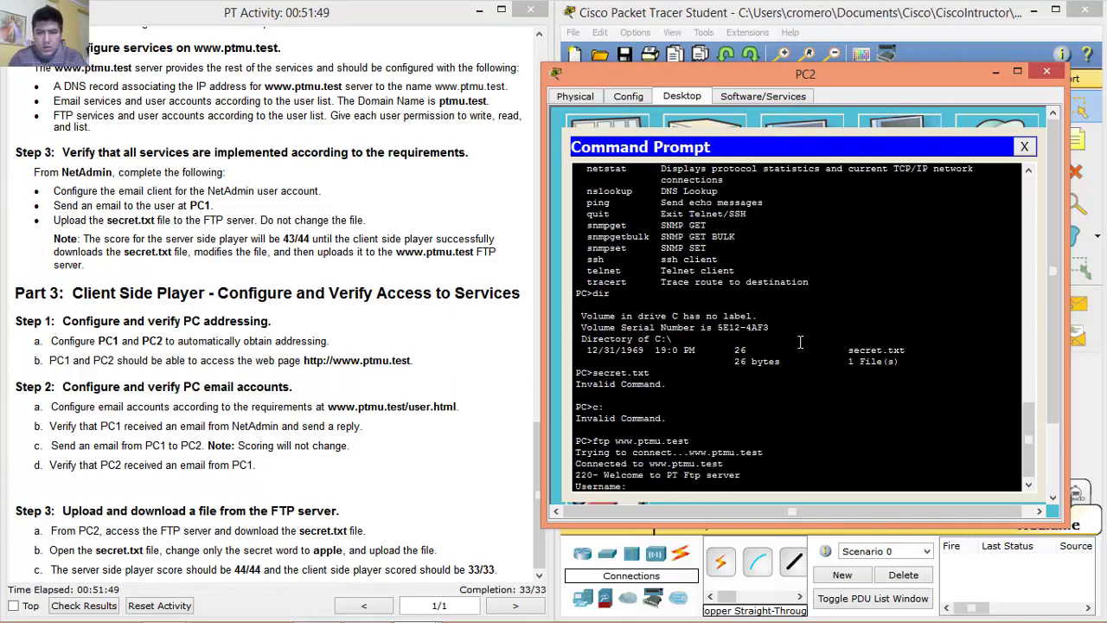
type("pc2user")
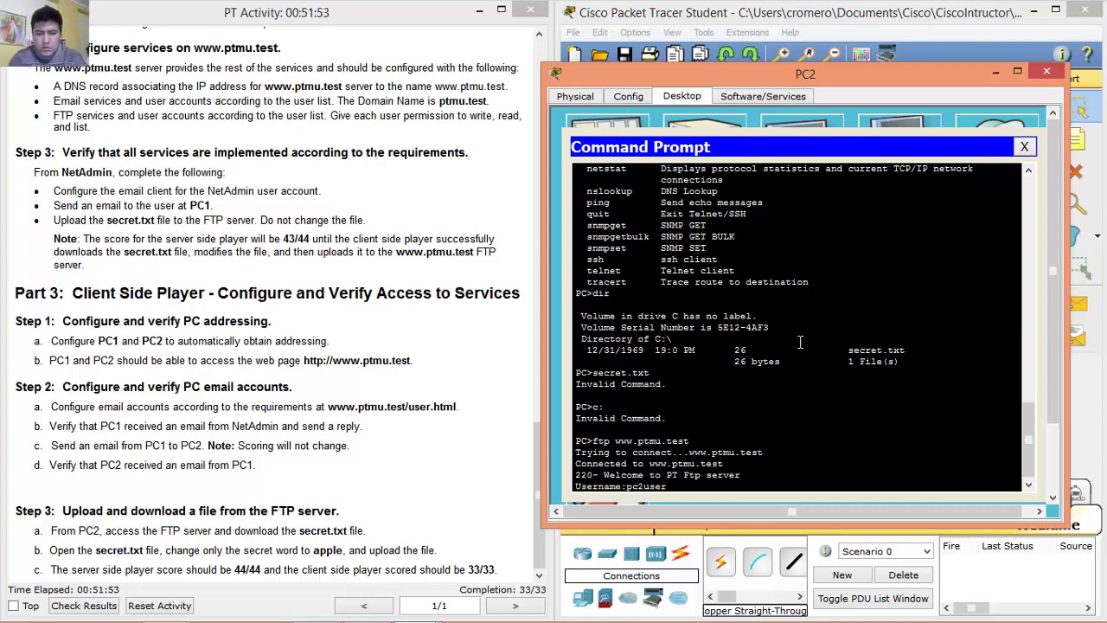
key("Return")
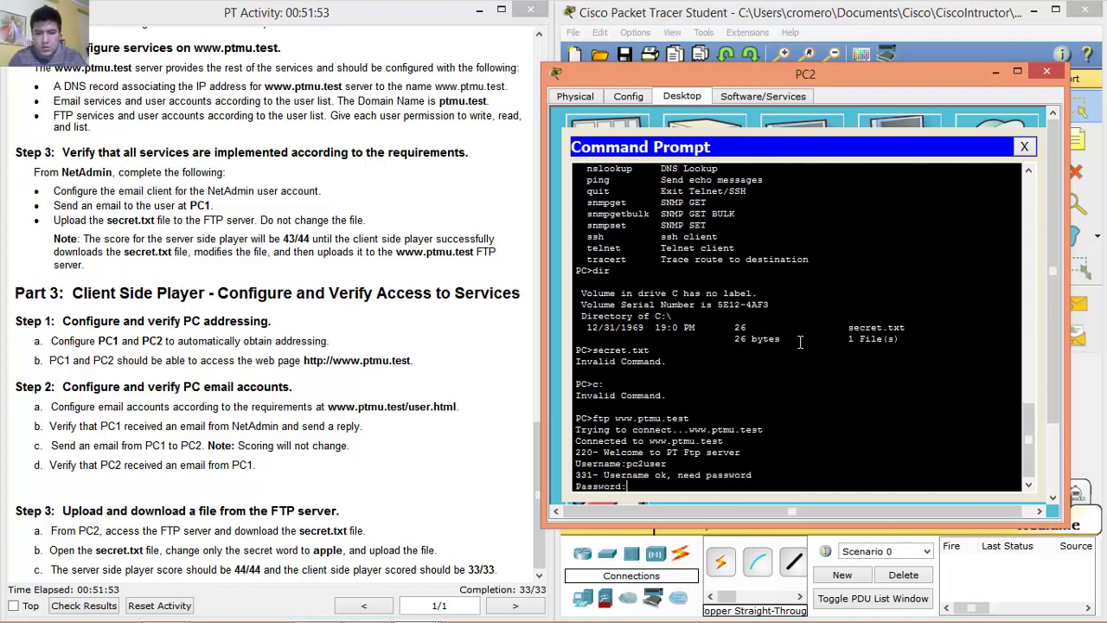
key("Return")
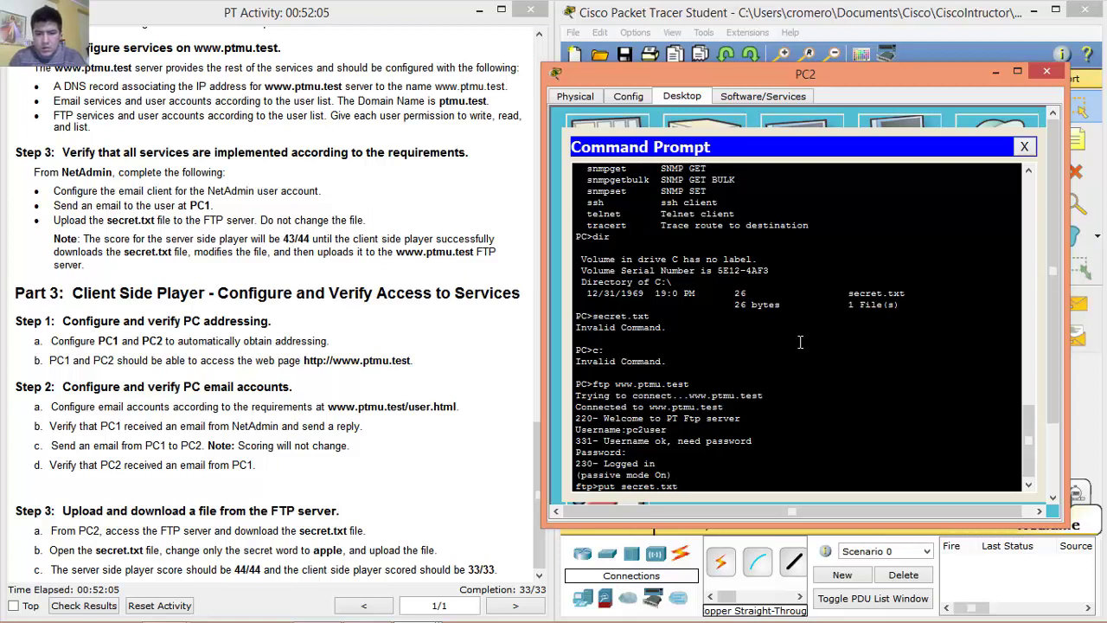
Upload secret.txt with put, check the 25-byte transfer result, and close the Command Prompt.
key("Return")
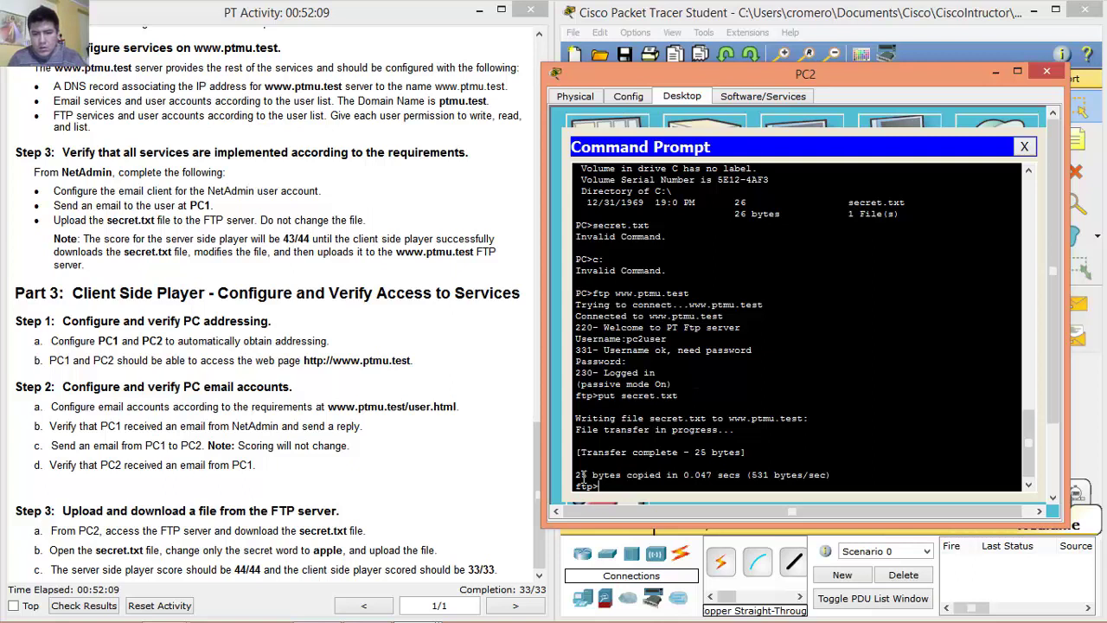
left_click_drag(577, 475, 833, 475)
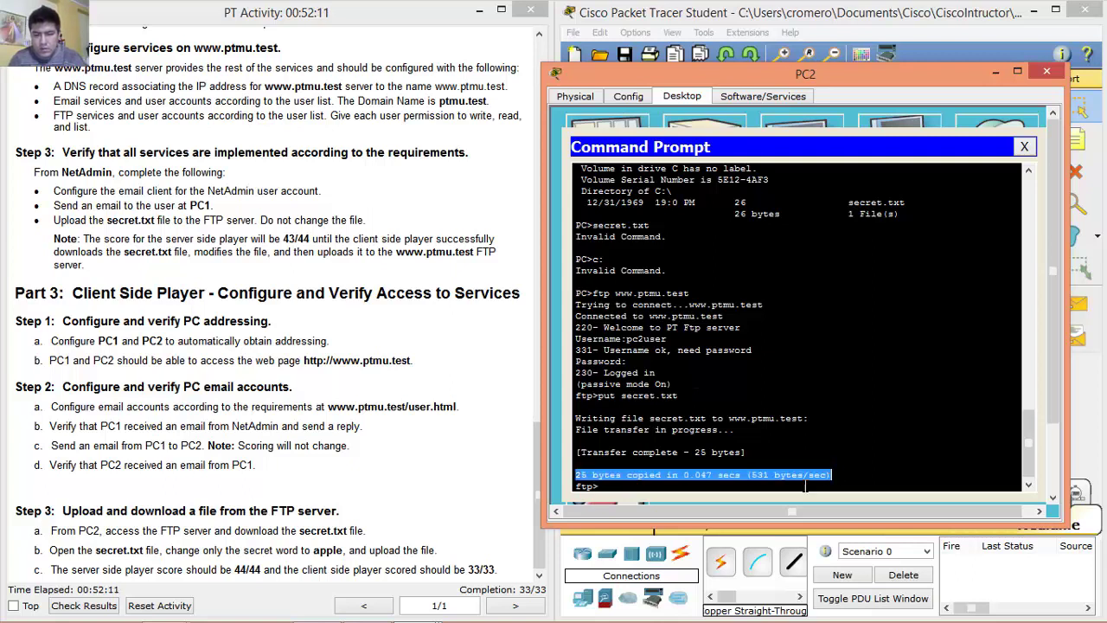
left_click(801, 486)
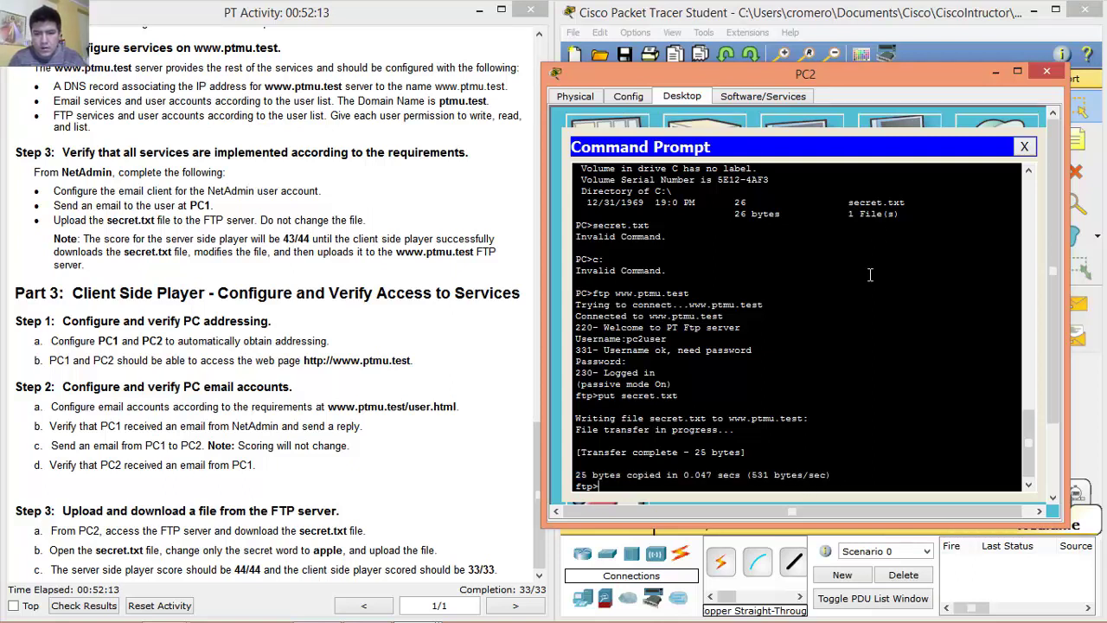
left_click(1024, 146)
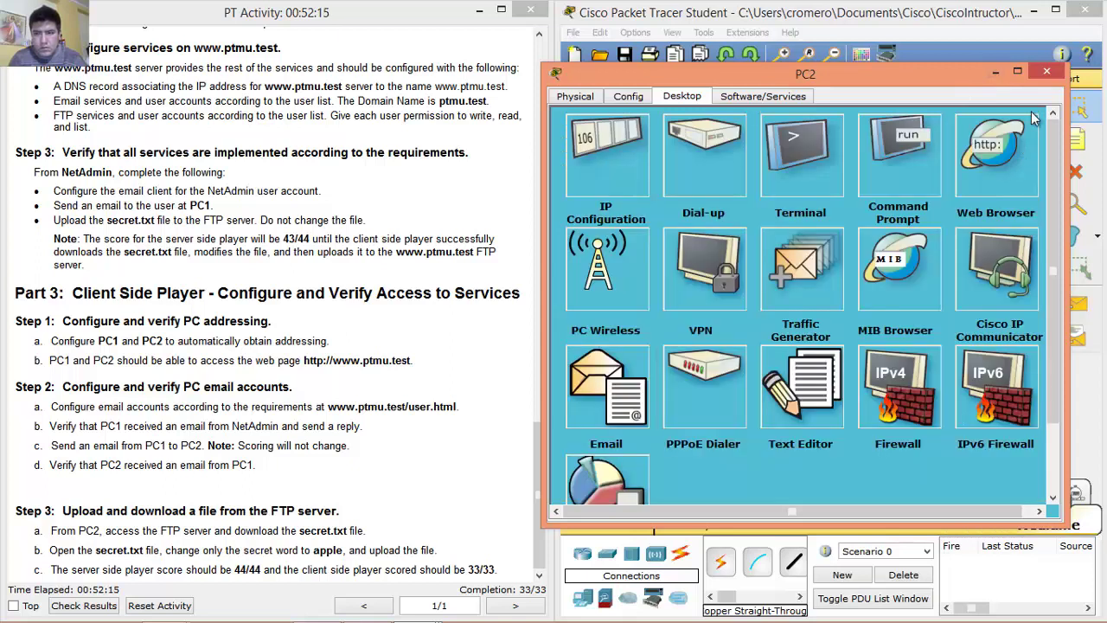
Close PC2's window and check step 3c's required score against the 33/33 completion.
left_click(1046, 74)
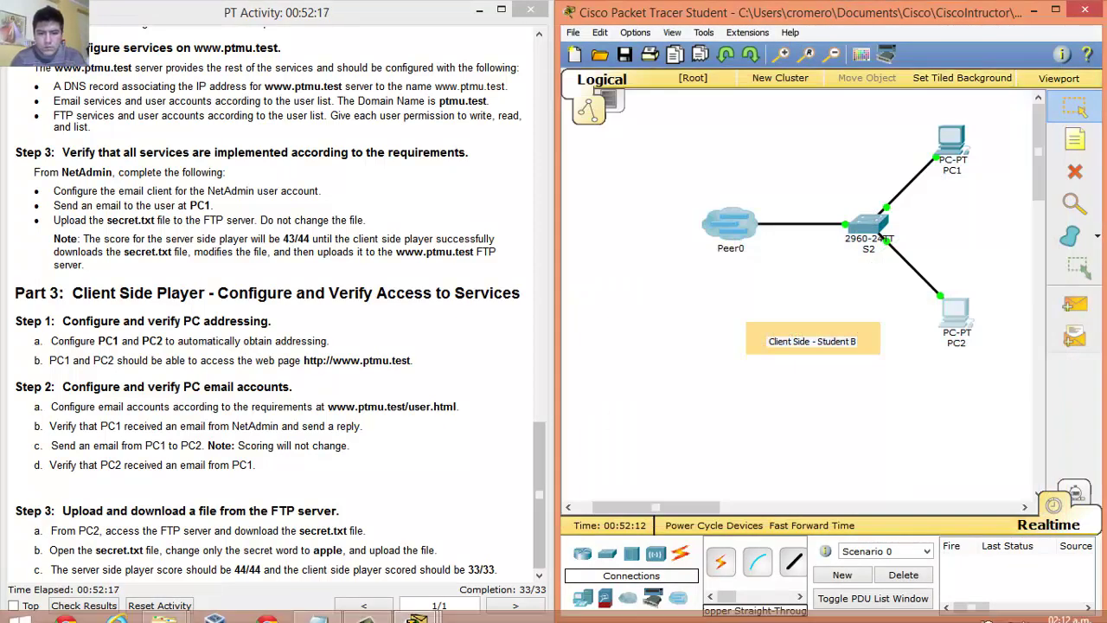
left_click(215, 606)
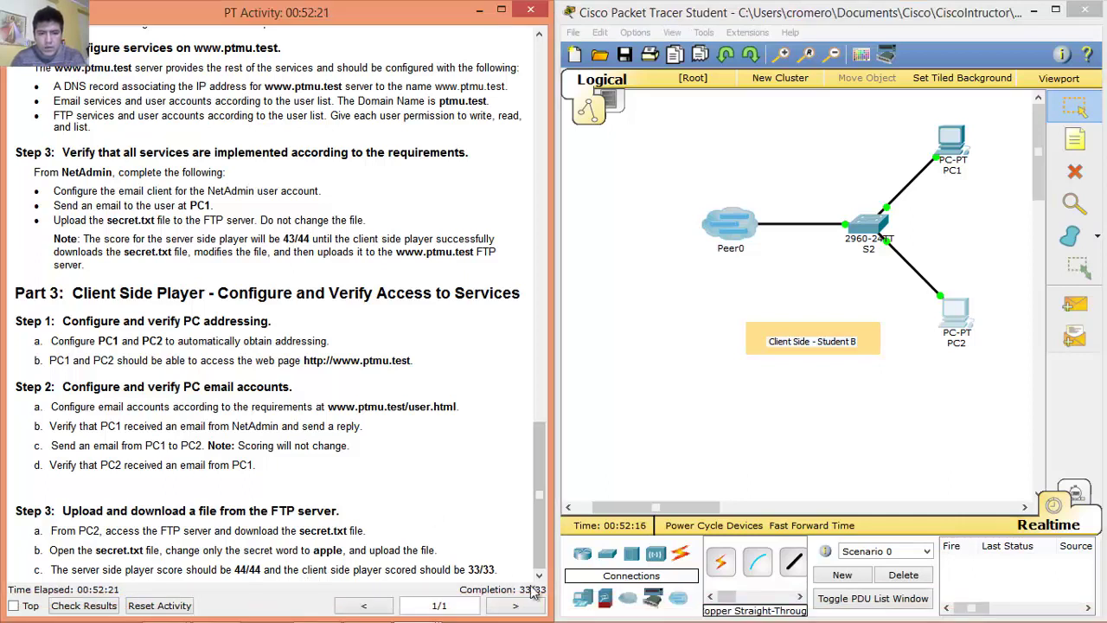
left_click_drag(53, 569, 474, 569)
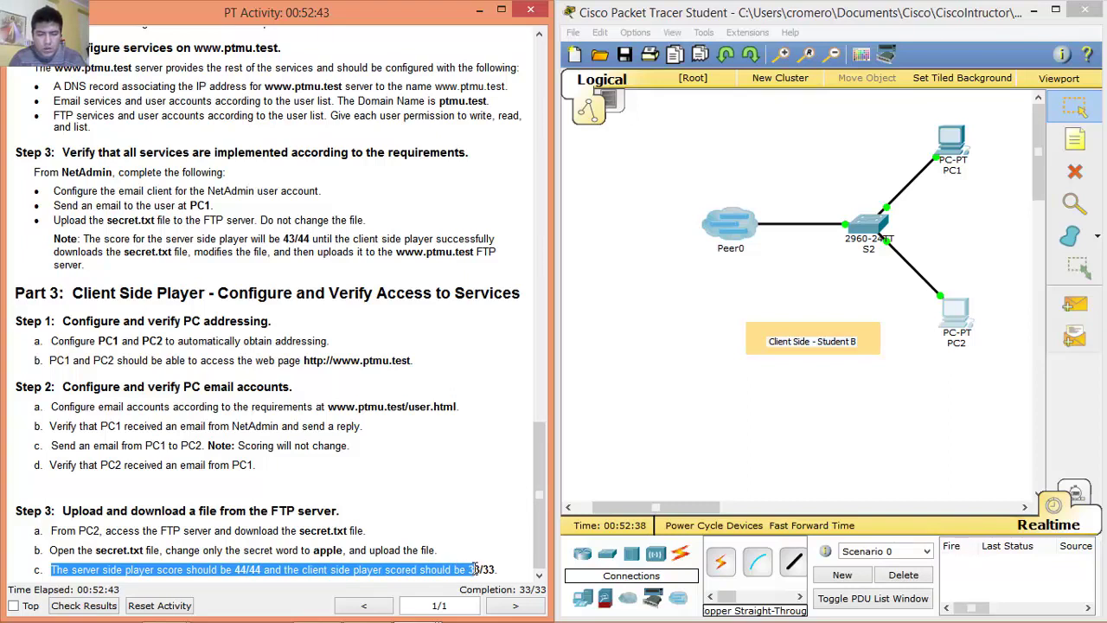
left_click(524, 582)
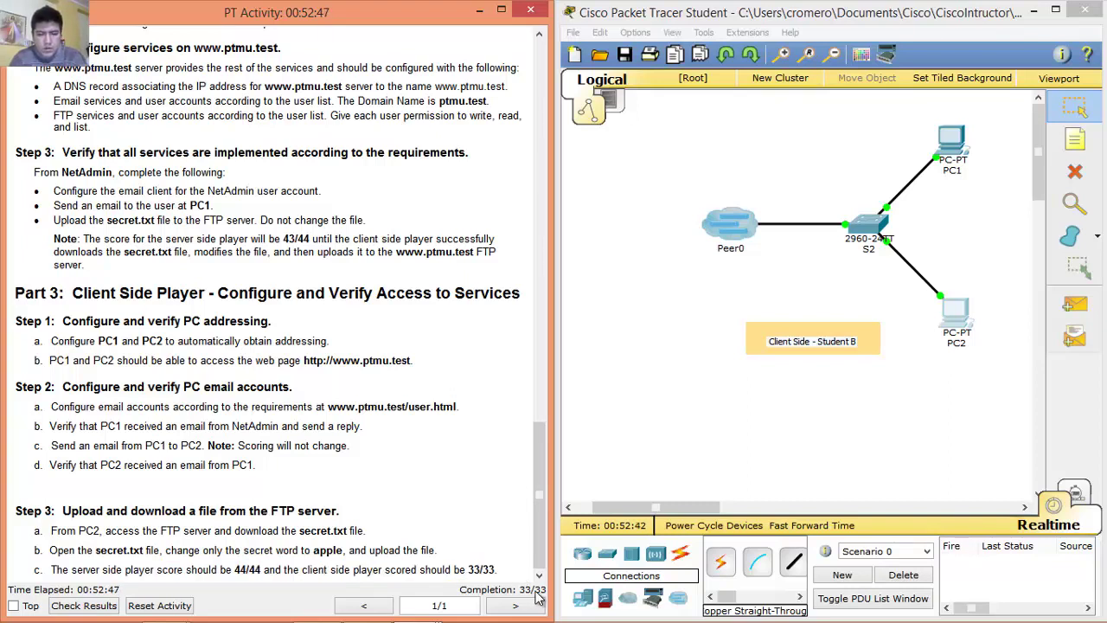
left_click_drag(52, 569, 491, 570)
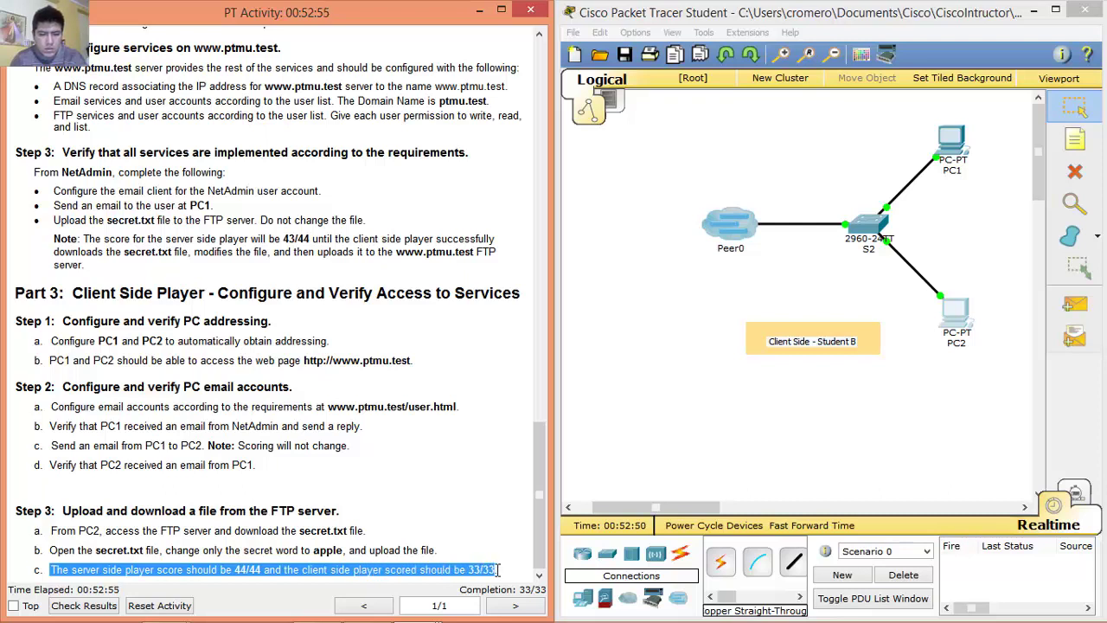
left_click(521, 596)
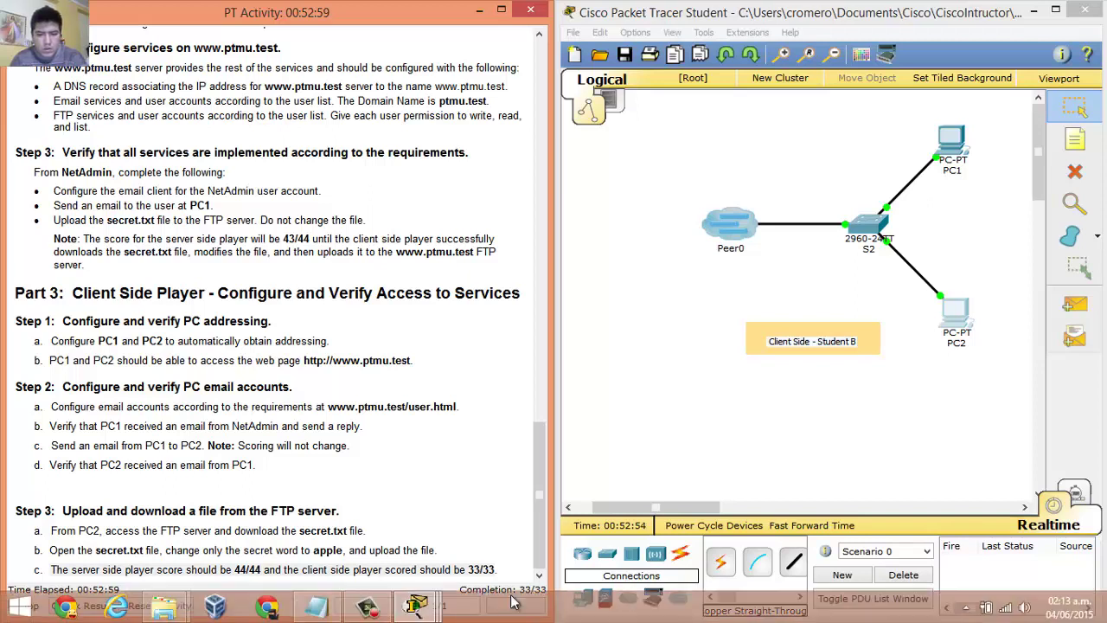
Switch to the server-side topology and open NetAdmin's Email mail account settings.
mouse_move(386, 592)
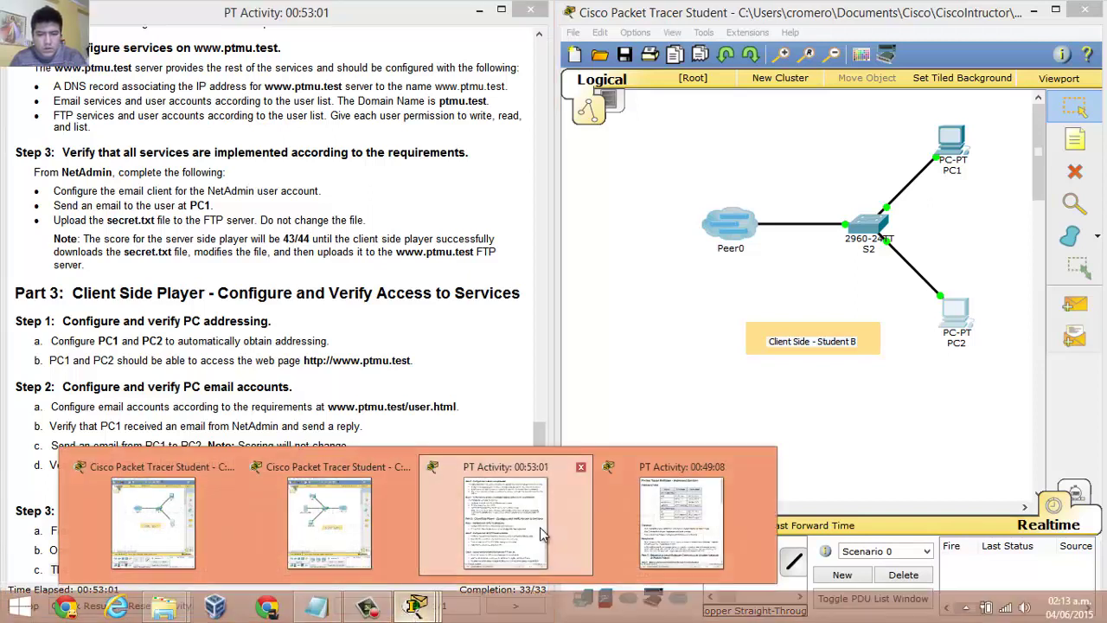
left_click(682, 519)
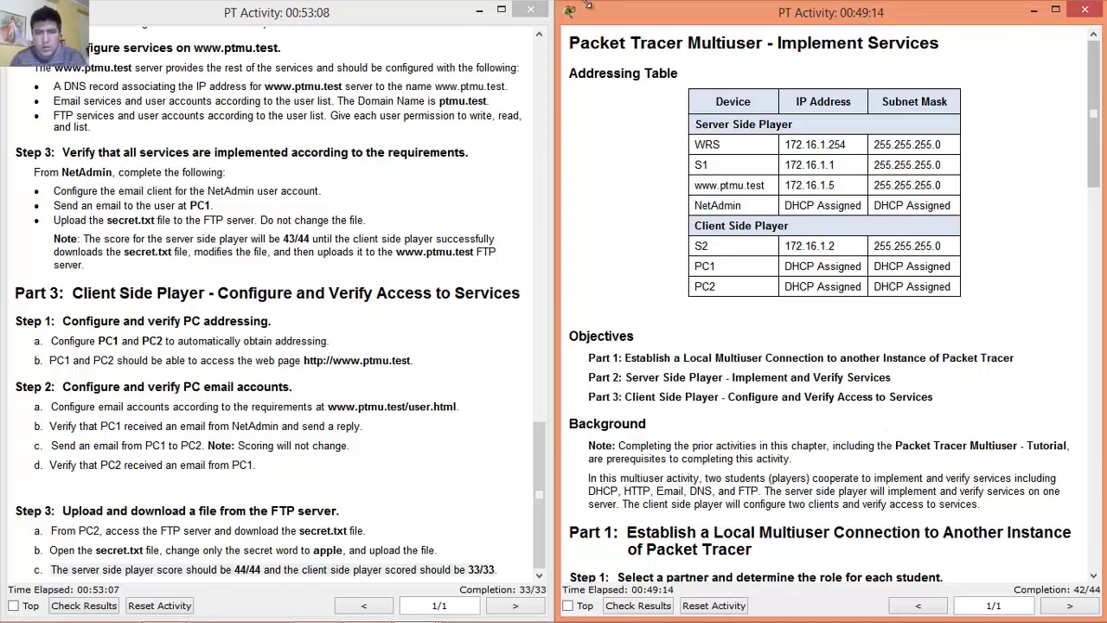
left_click(479, 11)
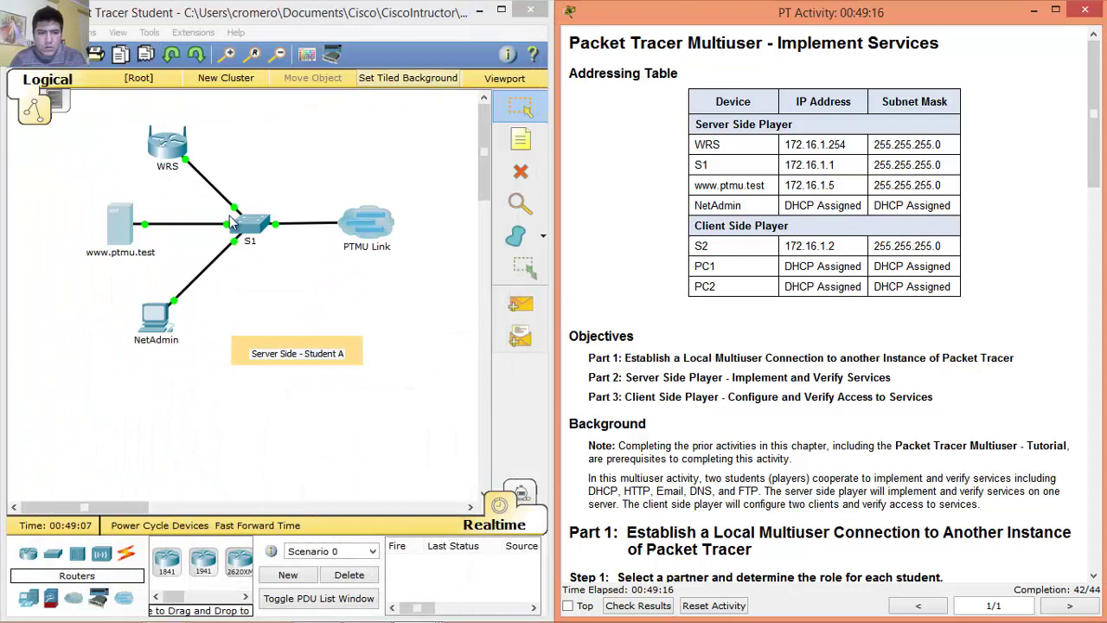
left_click(163, 327)
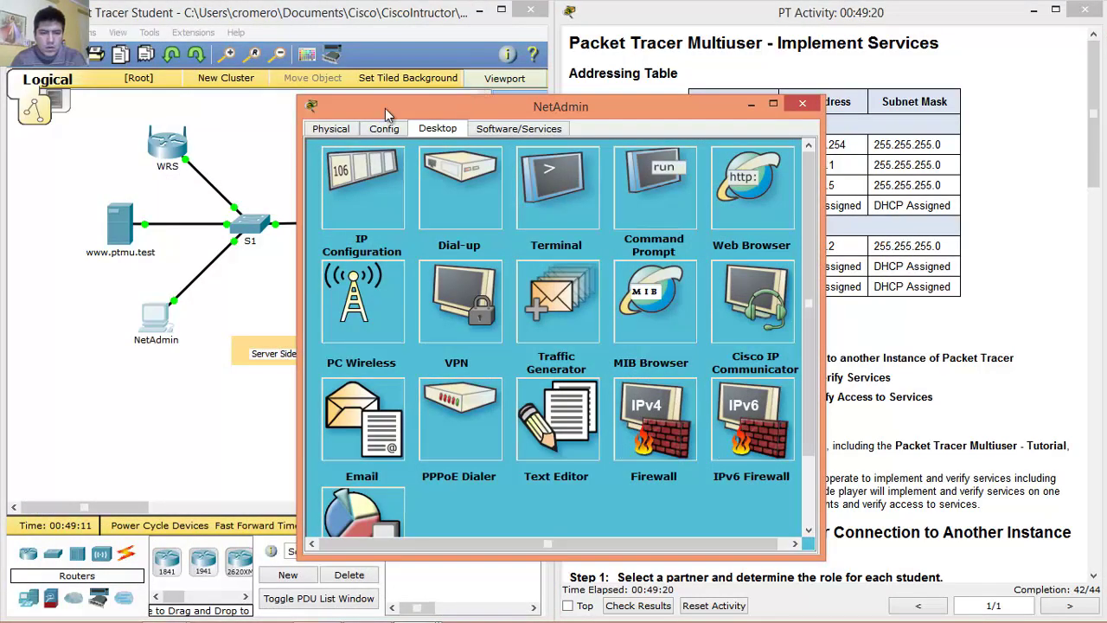
left_click_drag(461, 109, 221, 81)
left_click(143, 412)
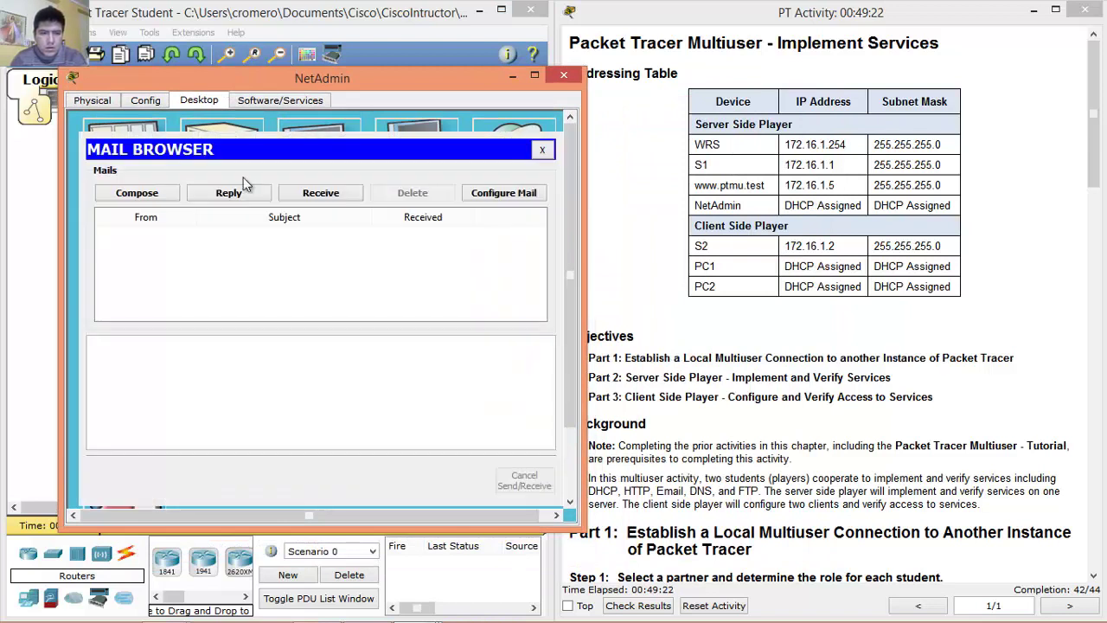
left_click(488, 194)
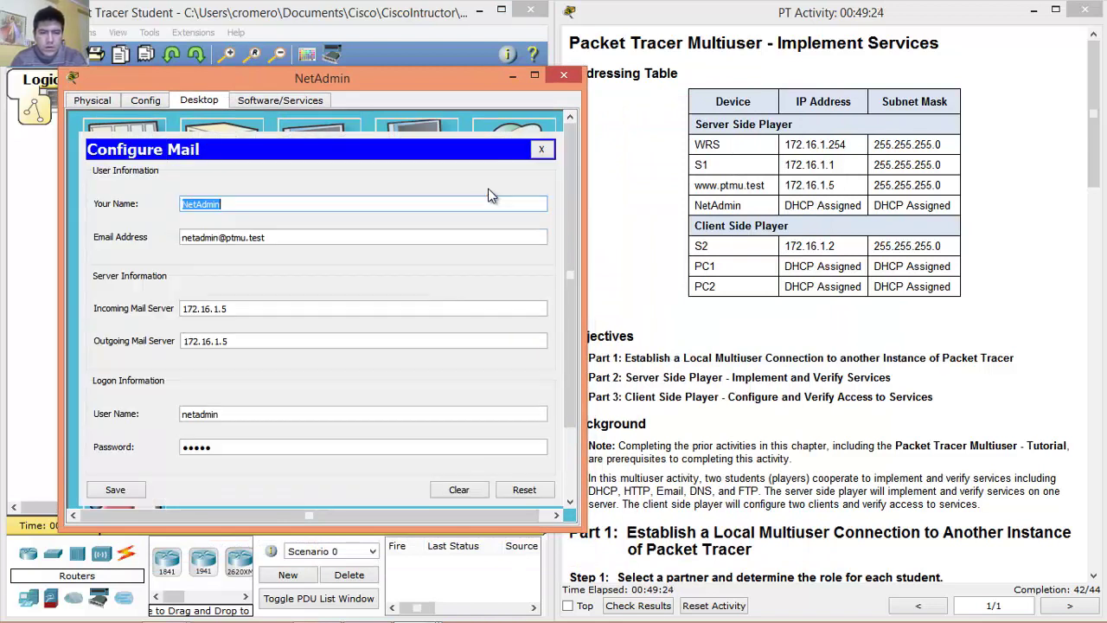
left_click_drag(233, 309, 156, 317)
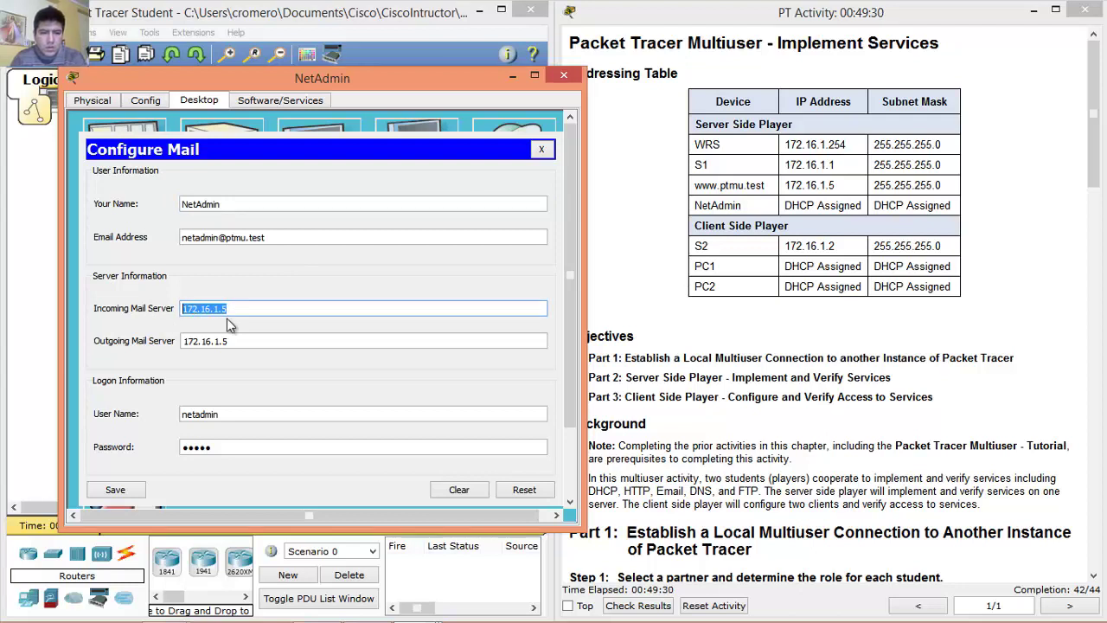
type("ww.")
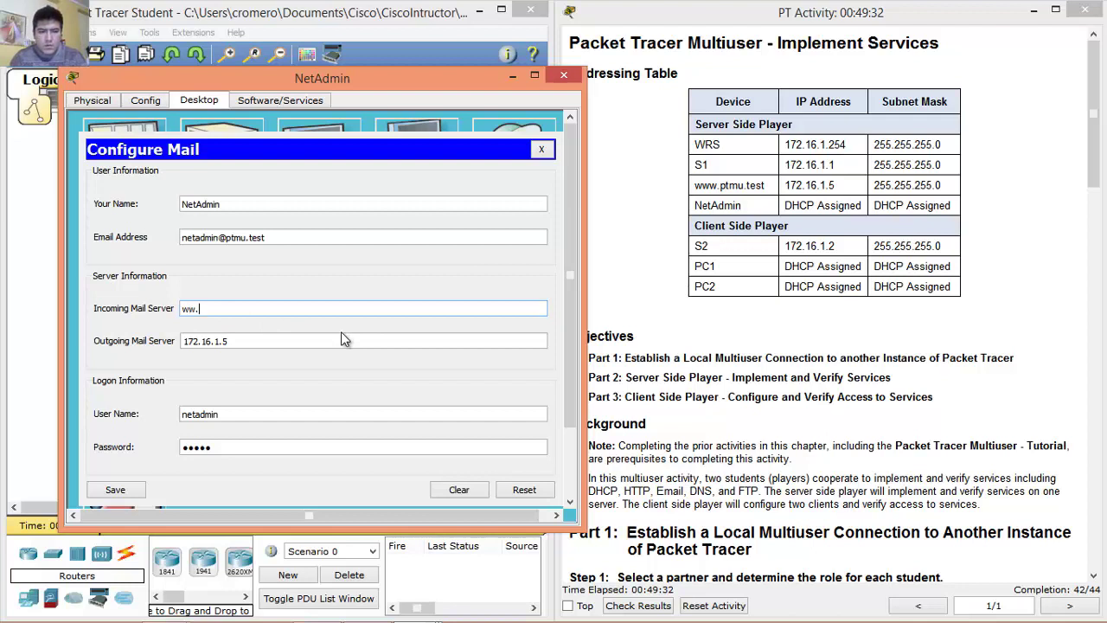
type("ptmu.test")
key("ctrl+a")
key("ctrl+c")
key("Tab")
key("ctrl+v")
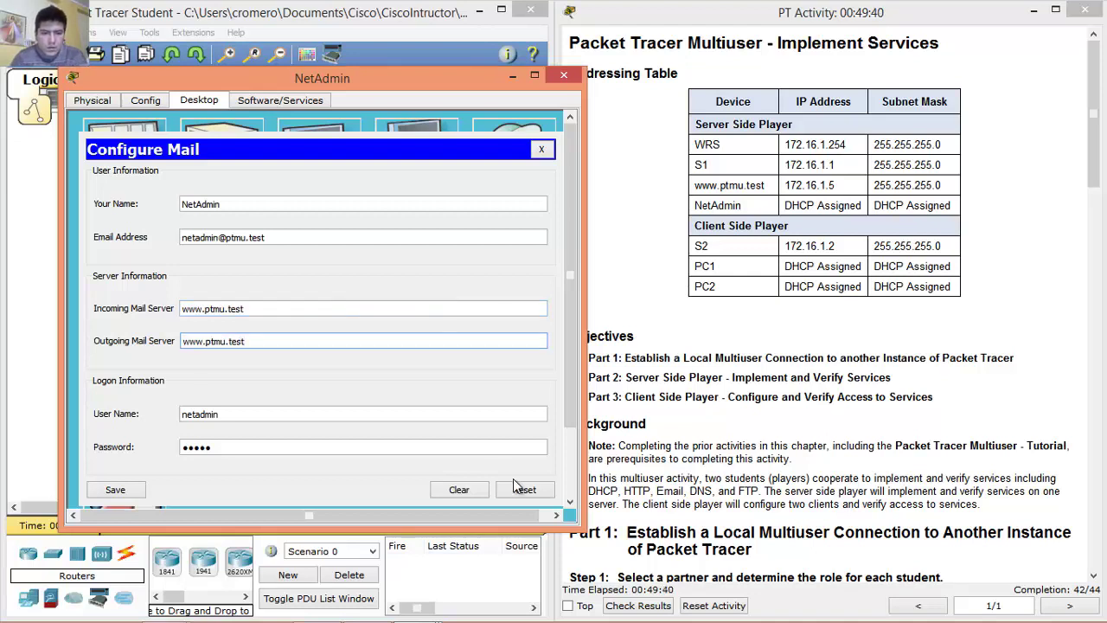
left_click(126, 485)
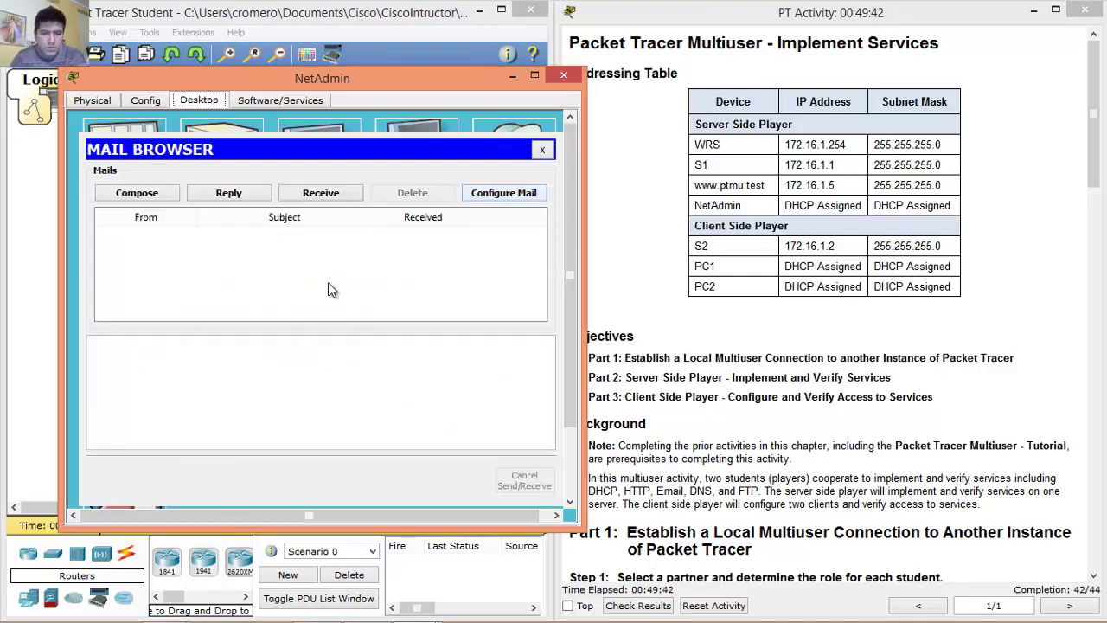
left_click(543, 150)
left_click(565, 76)
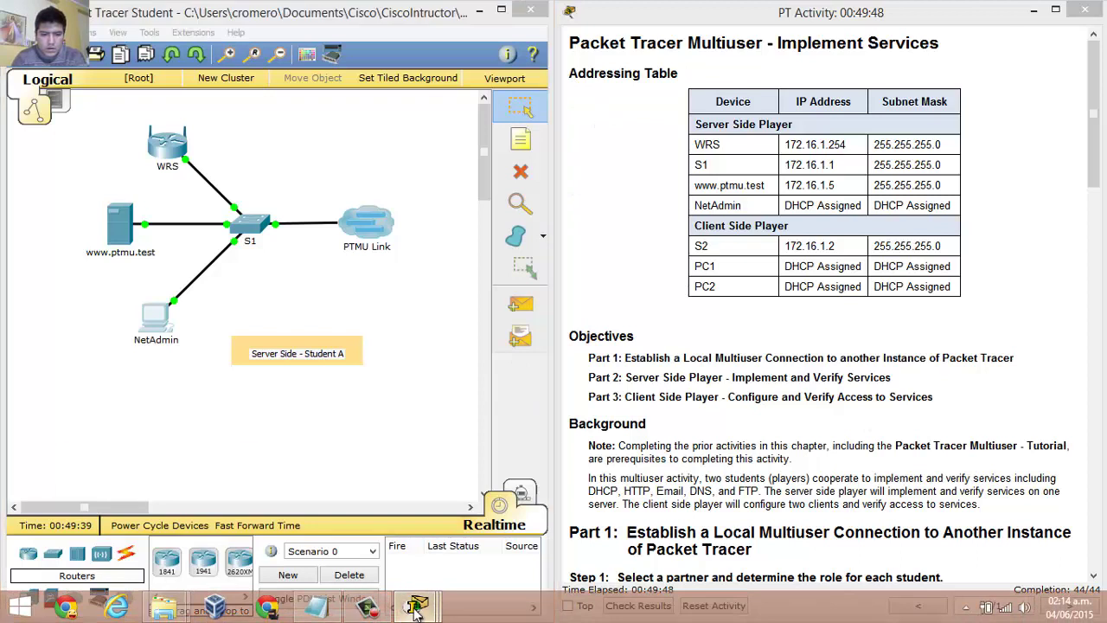
Place the client-side instructions beside the server-side window to compare 33/33 and 44/44.
mouse_move(416, 610)
left_click(504, 543)
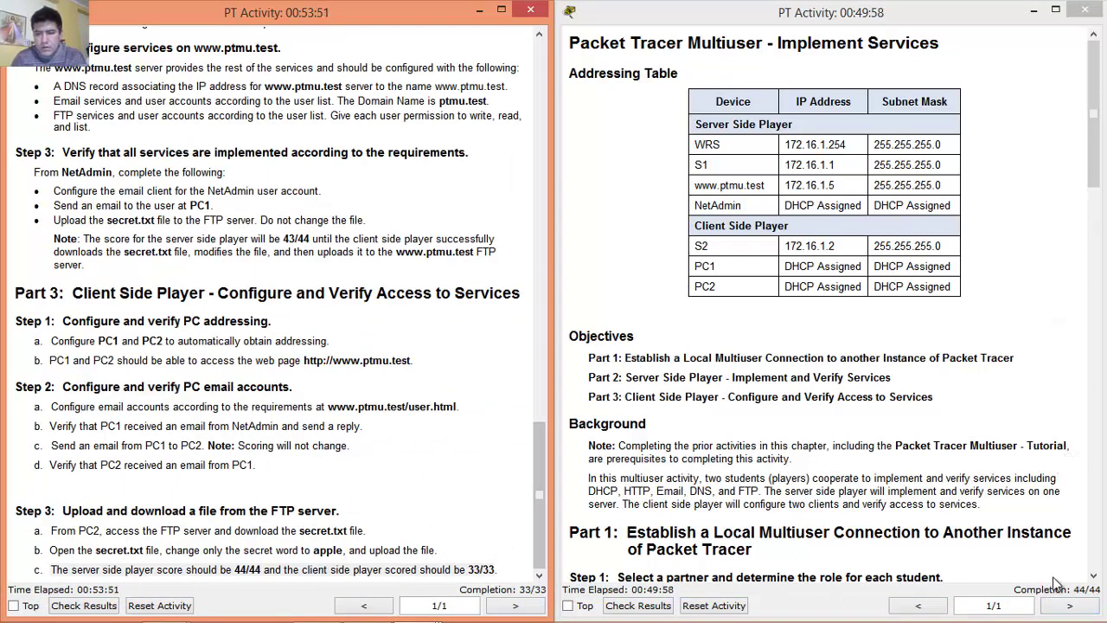
left_click(1005, 207)
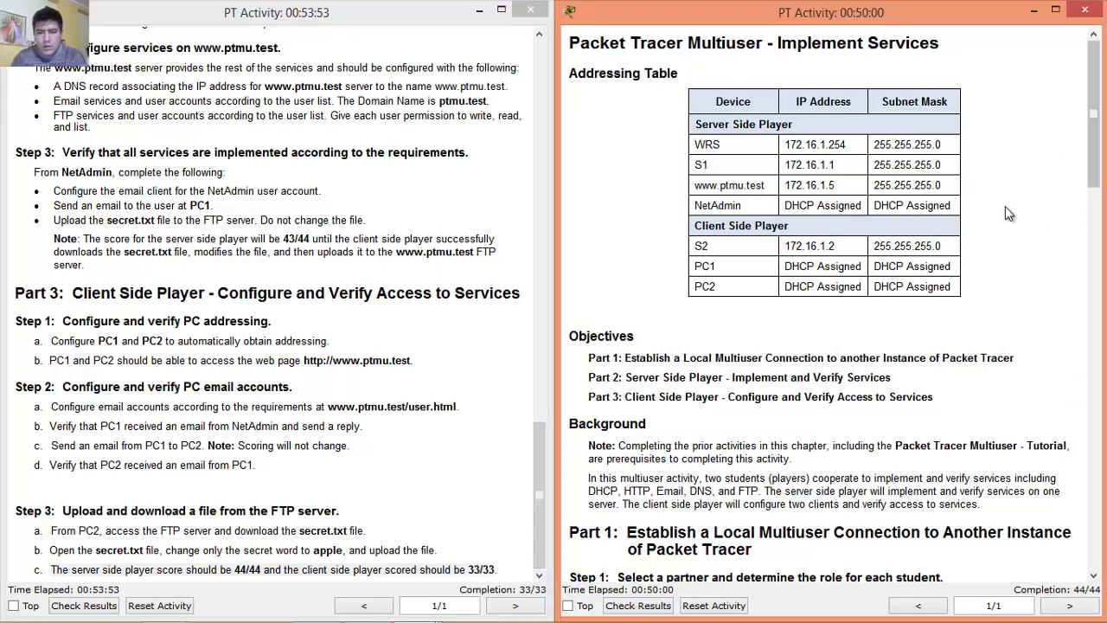